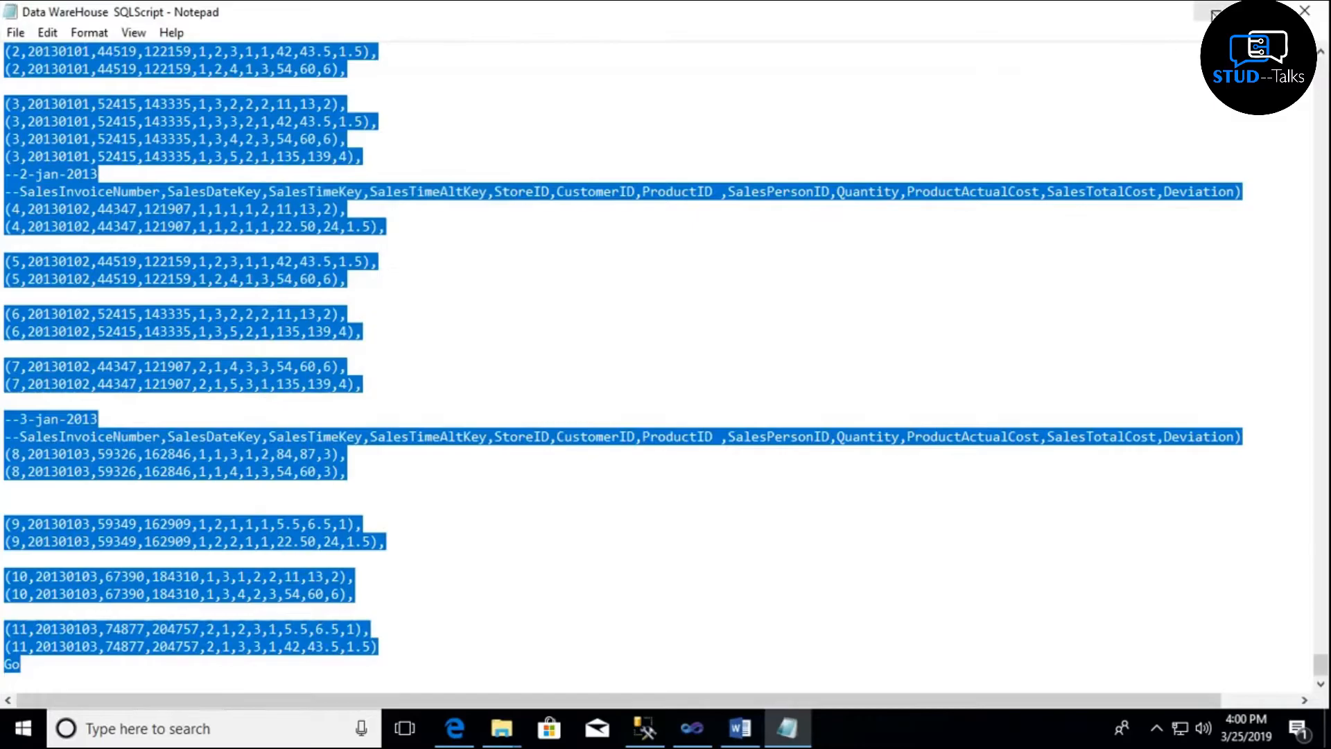
# - Switch to SQL Server Management Studio and execute the copied data warehouse script in a new query
pyautogui.click(640, 728)
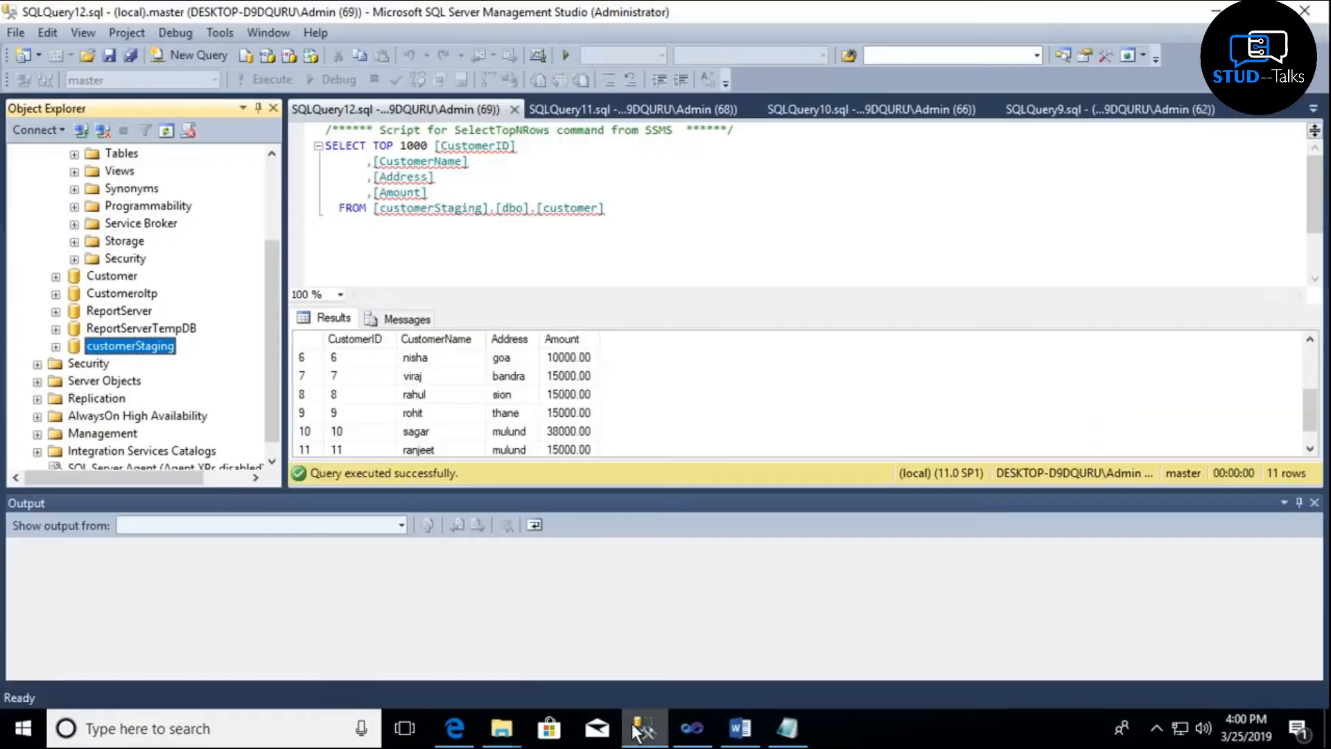
pyautogui.scroll(1, 276, 208)
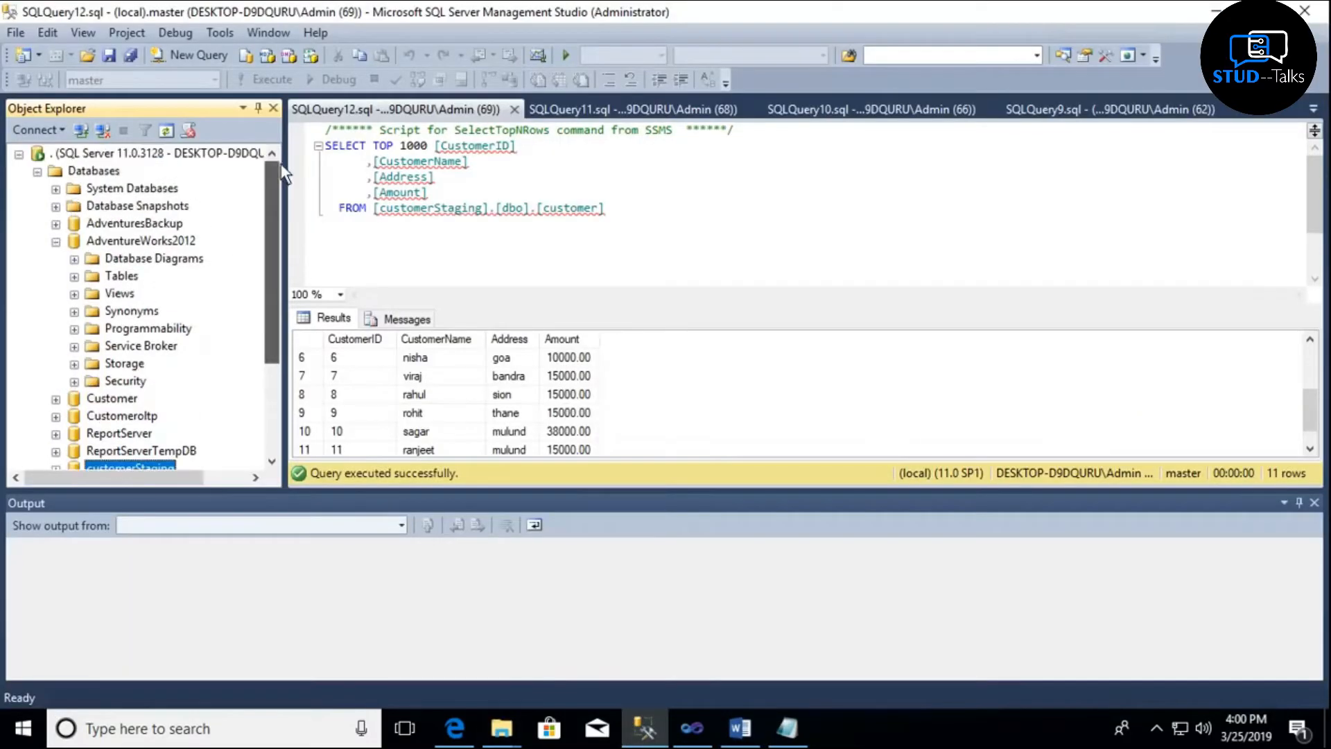
pyautogui.click(183, 54)
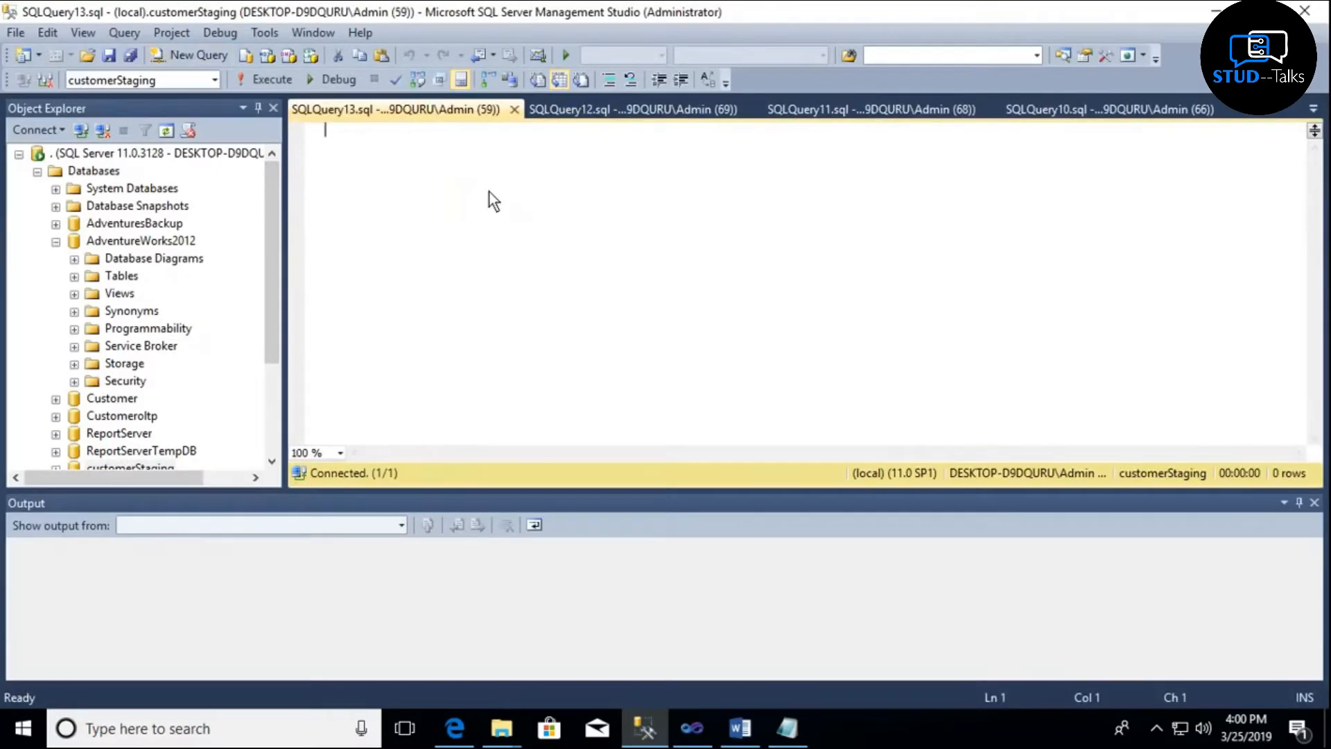
pyautogui.hotkey('ctrl', 'v')
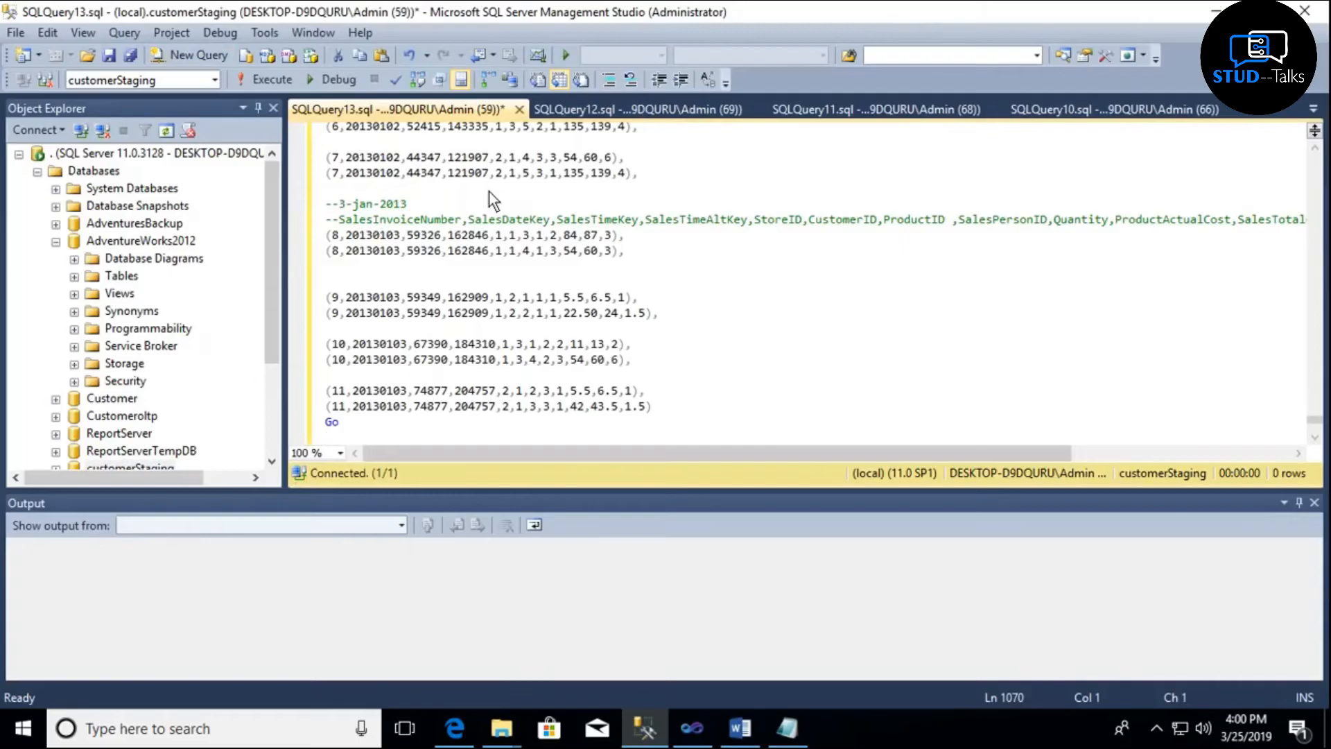
pyautogui.hotkey('ctrl', 'a')
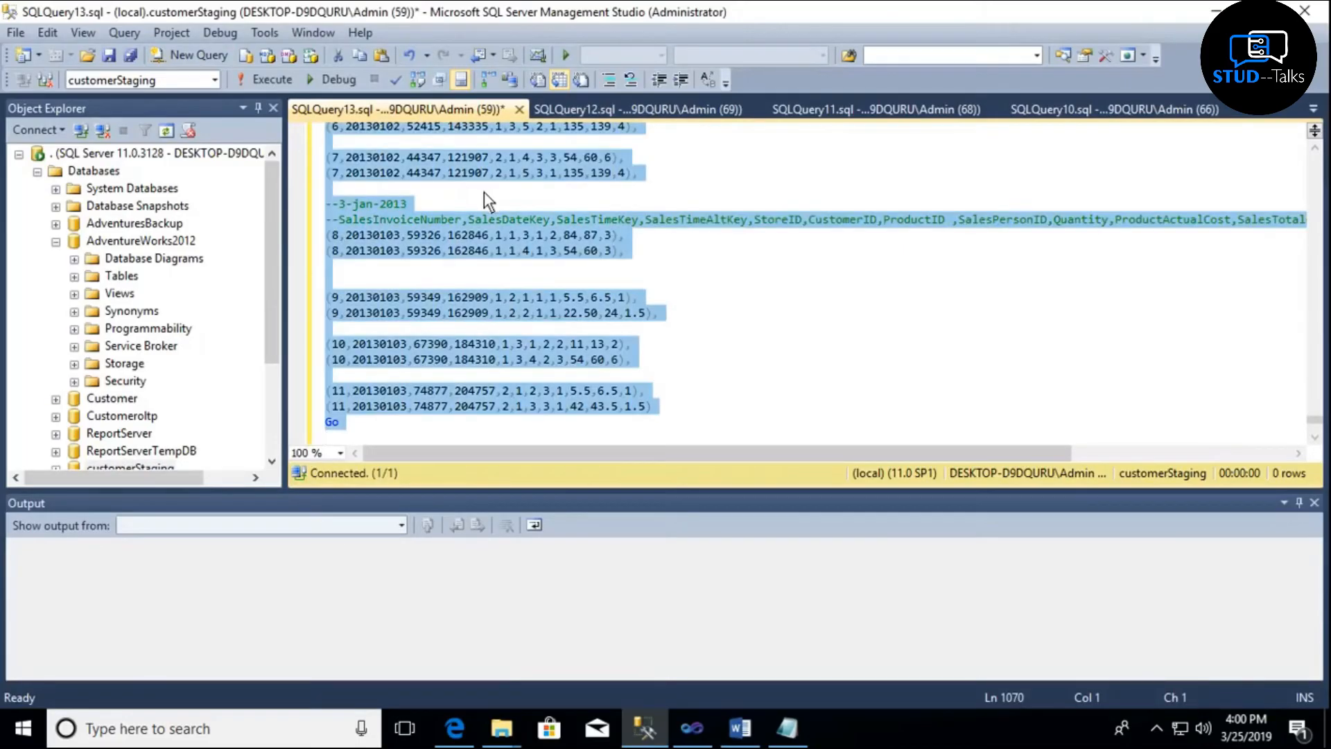
pyautogui.click(277, 83)
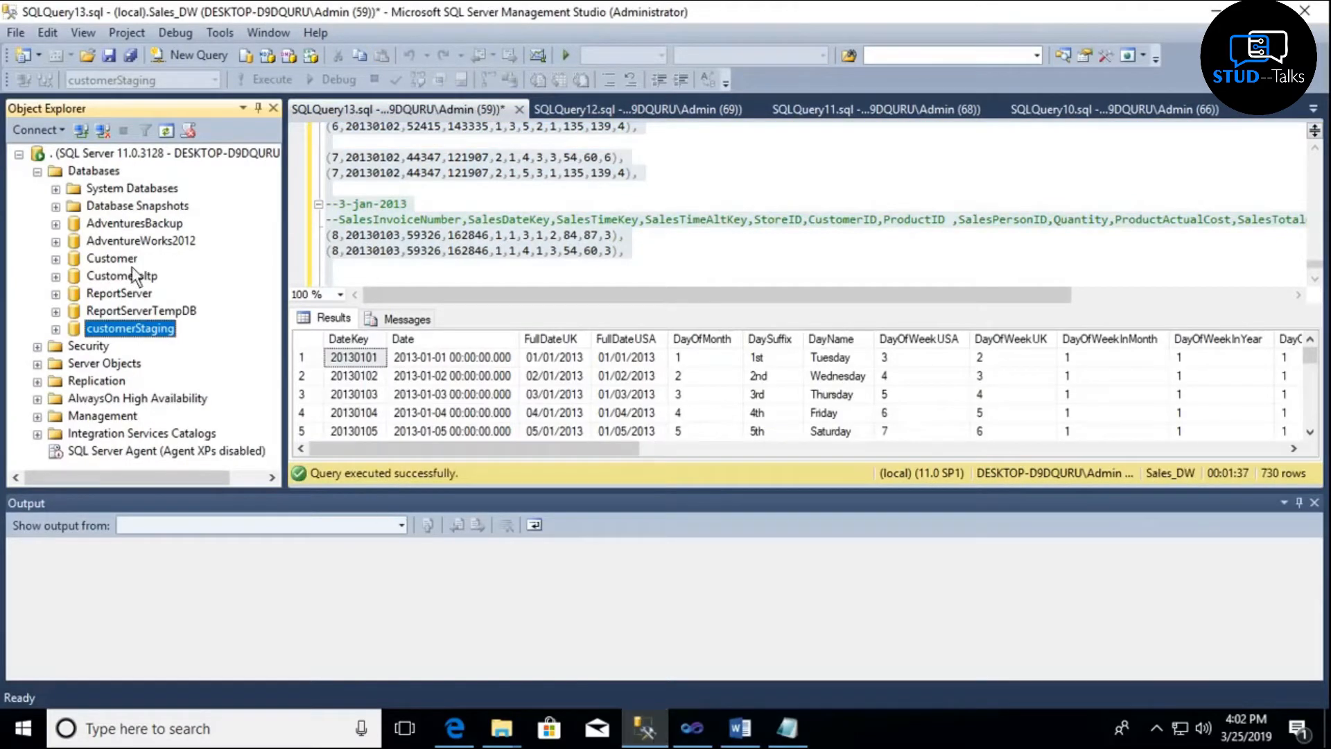
# - Refresh the Databases list and examine the tables of the Sales_DW database
pyautogui.rightClick(86, 170)
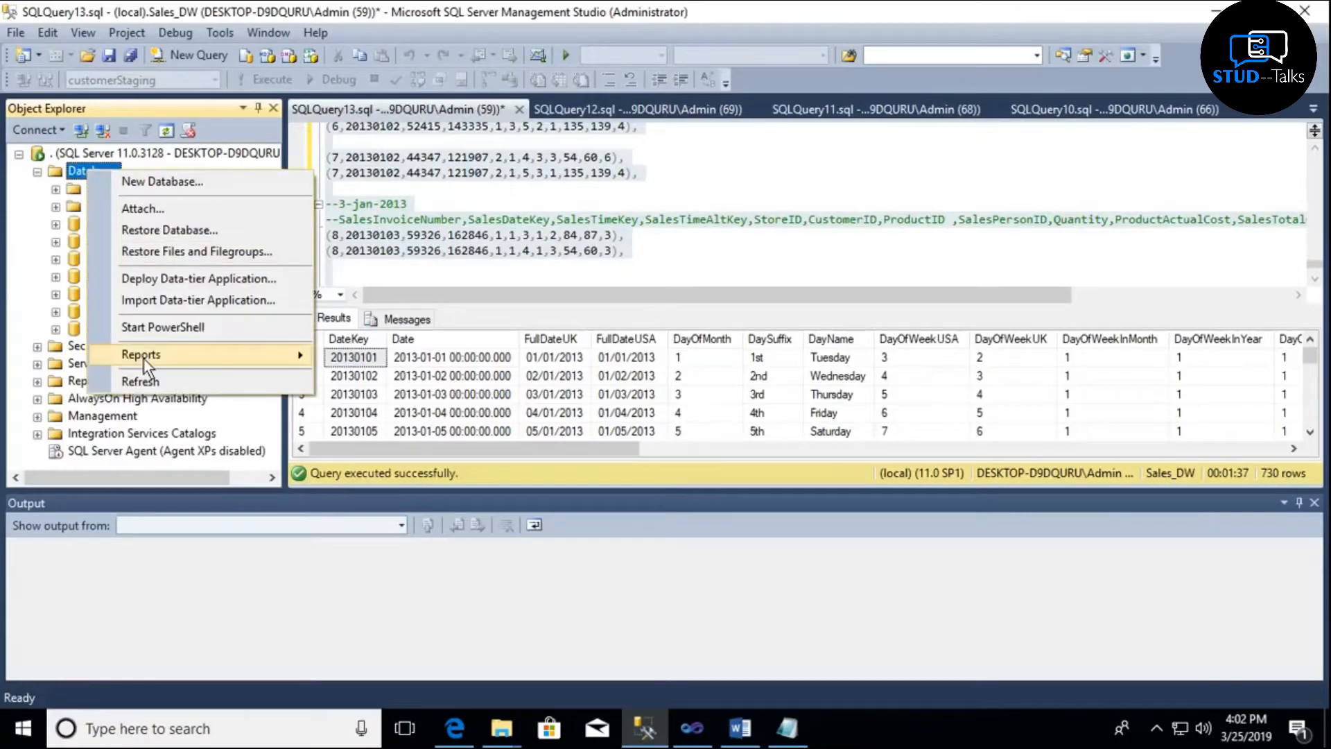
pyautogui.click(149, 382)
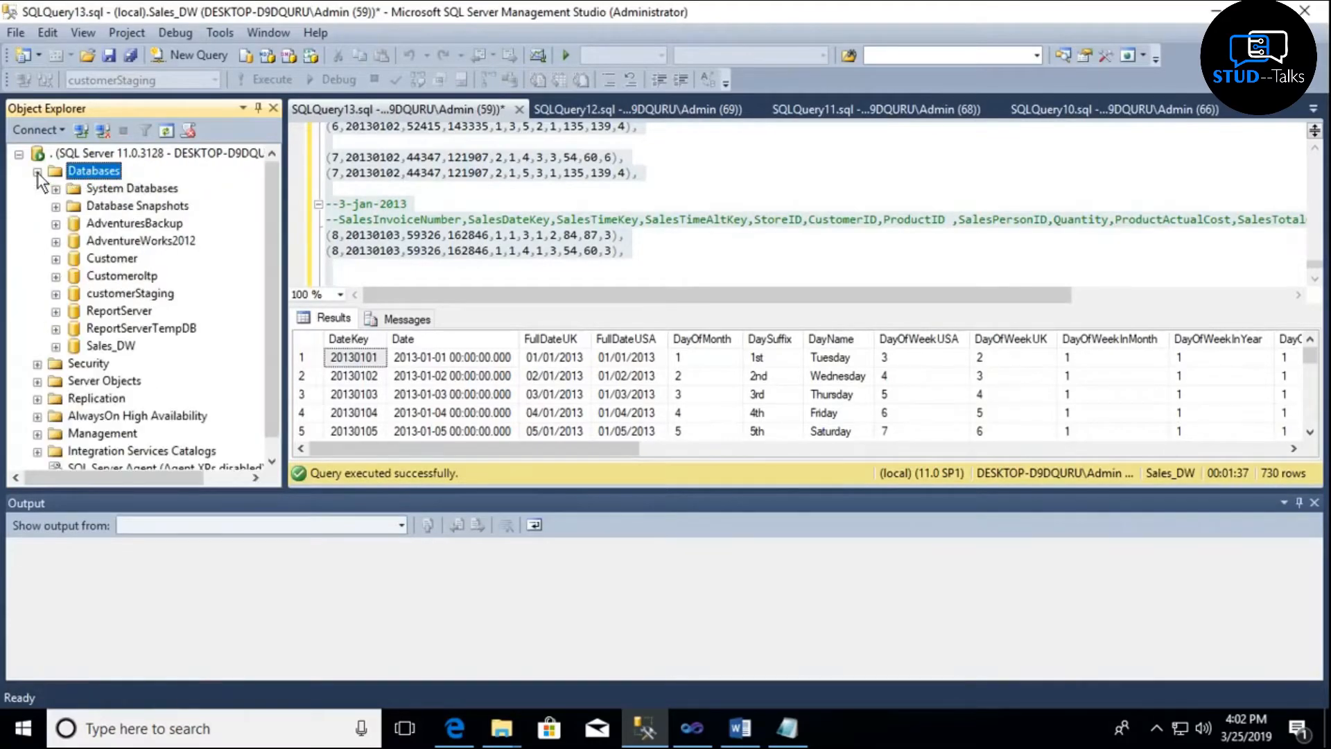
pyautogui.click(57, 347)
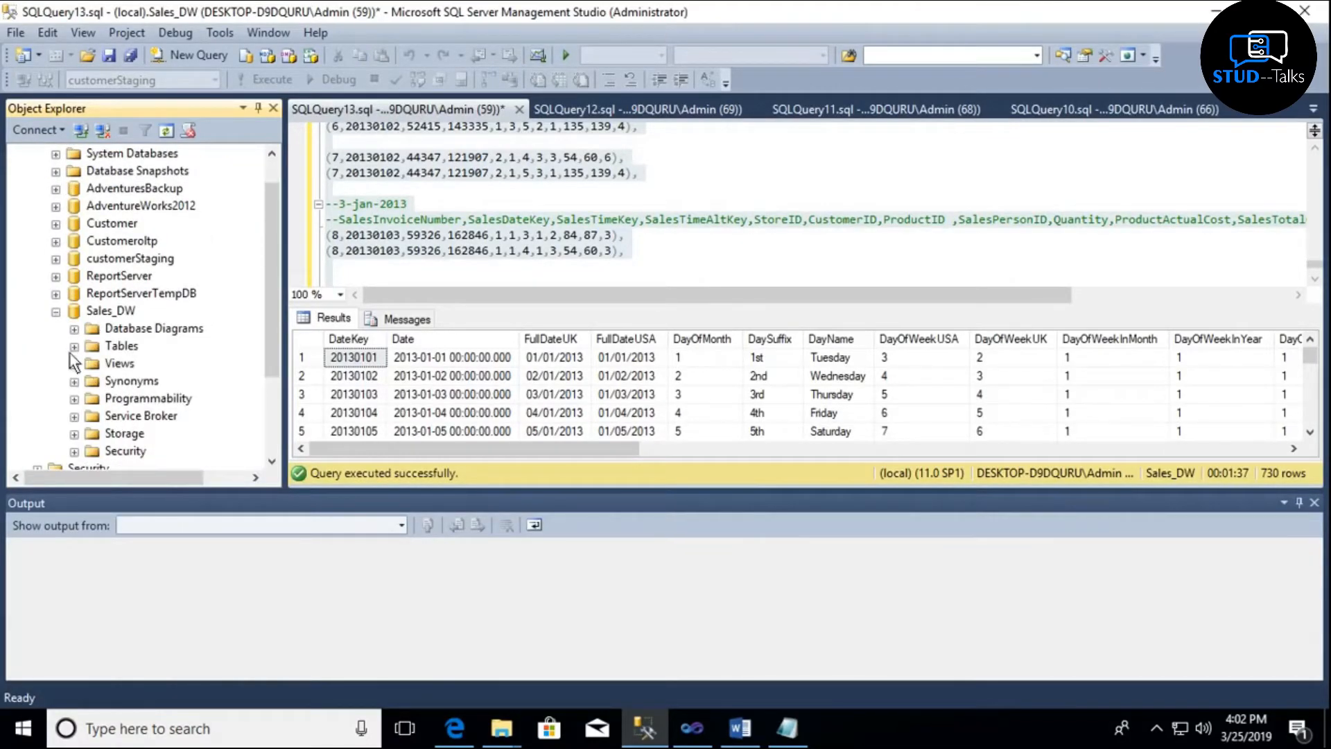
pyautogui.click(73, 347)
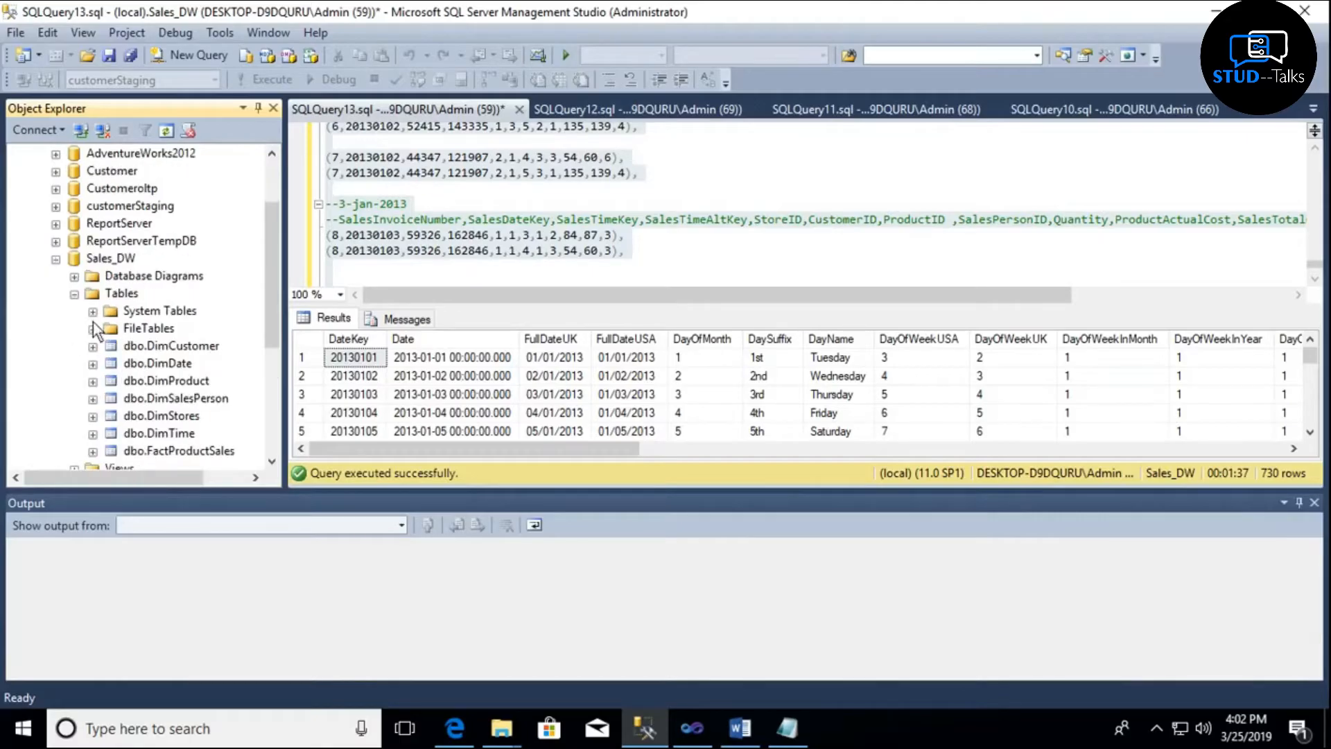
pyautogui.click(74, 293)
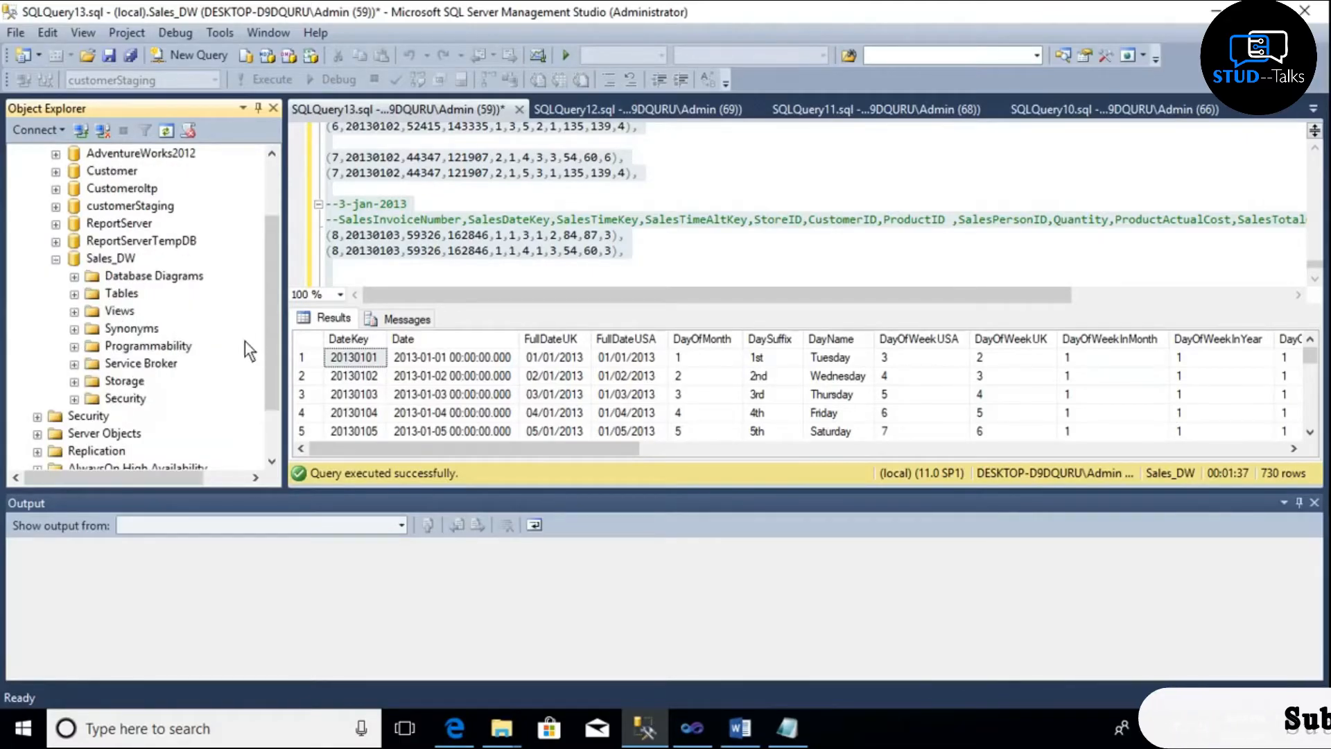
pyautogui.click(74, 294)
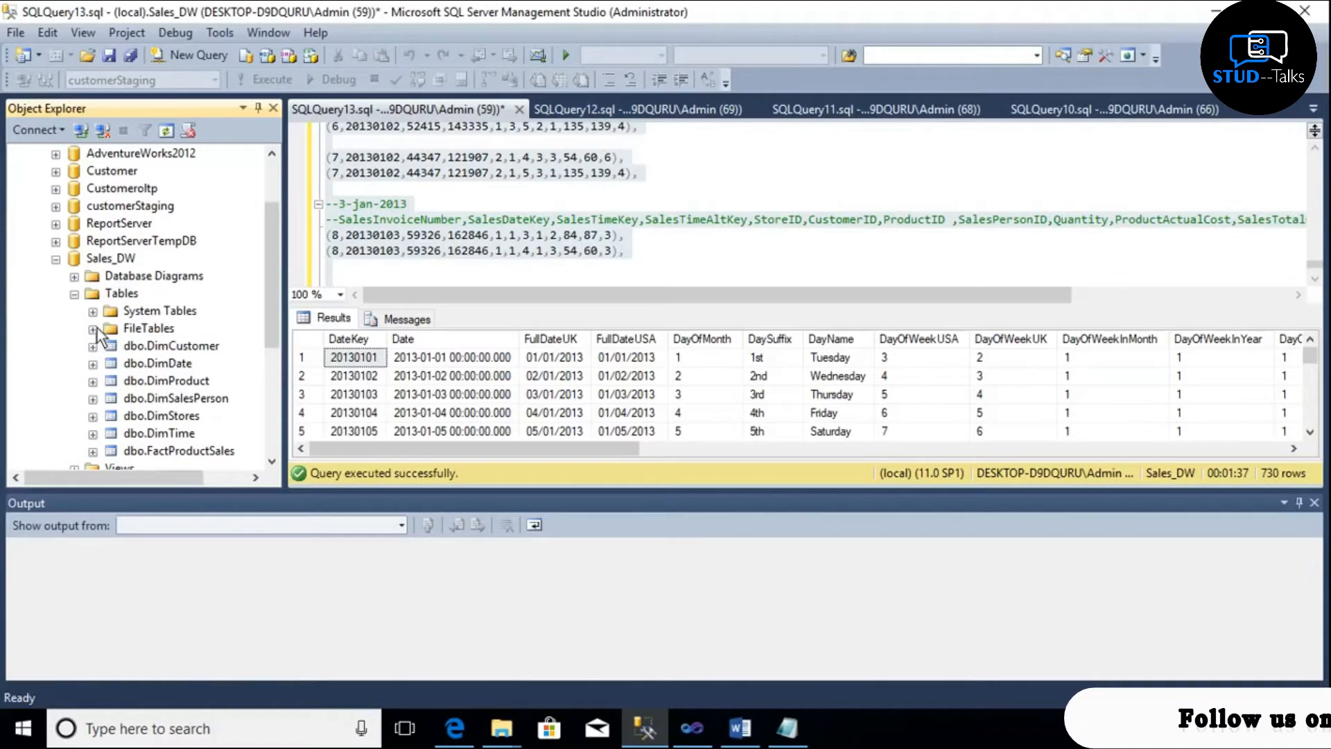
pyautogui.click(74, 294)
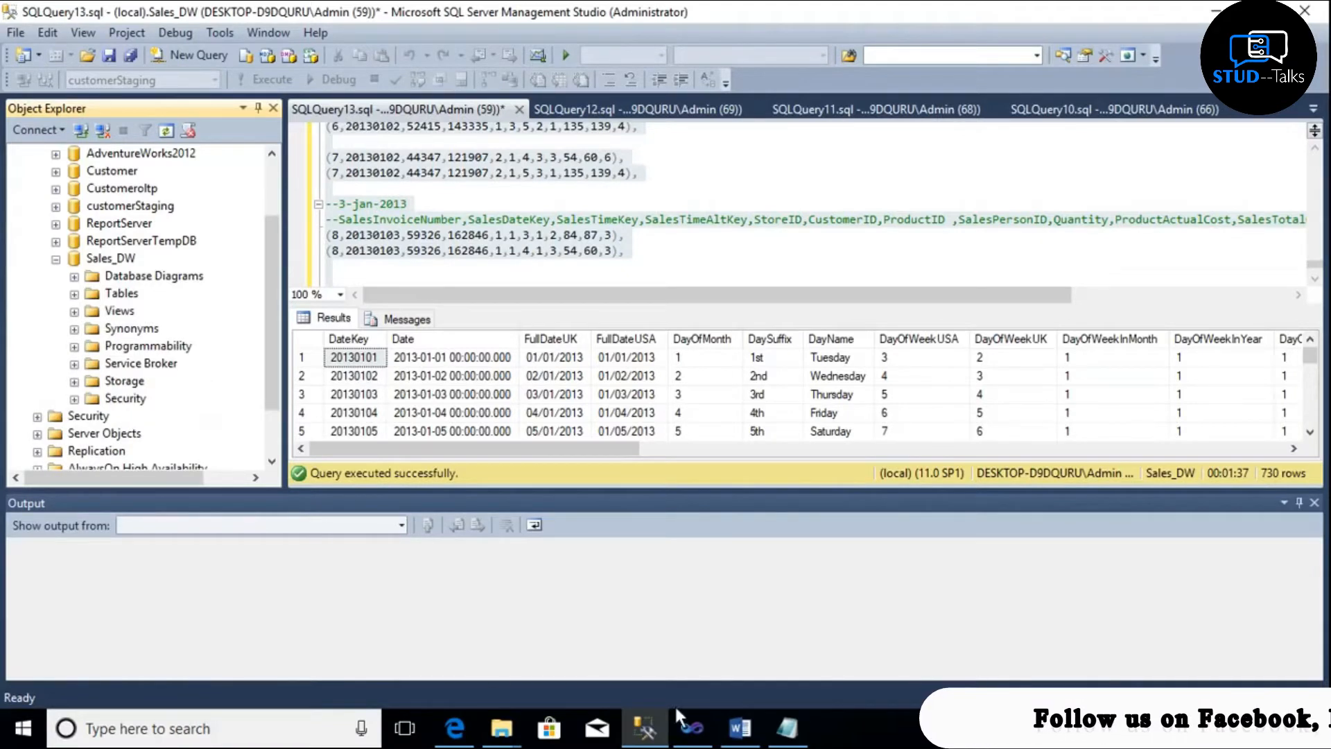
# - Switch to Visual Studio and start a new project from the Analysis Services Multidimensional and Data Mining template
pyautogui.click(685, 732)
pyautogui.click(15, 32)
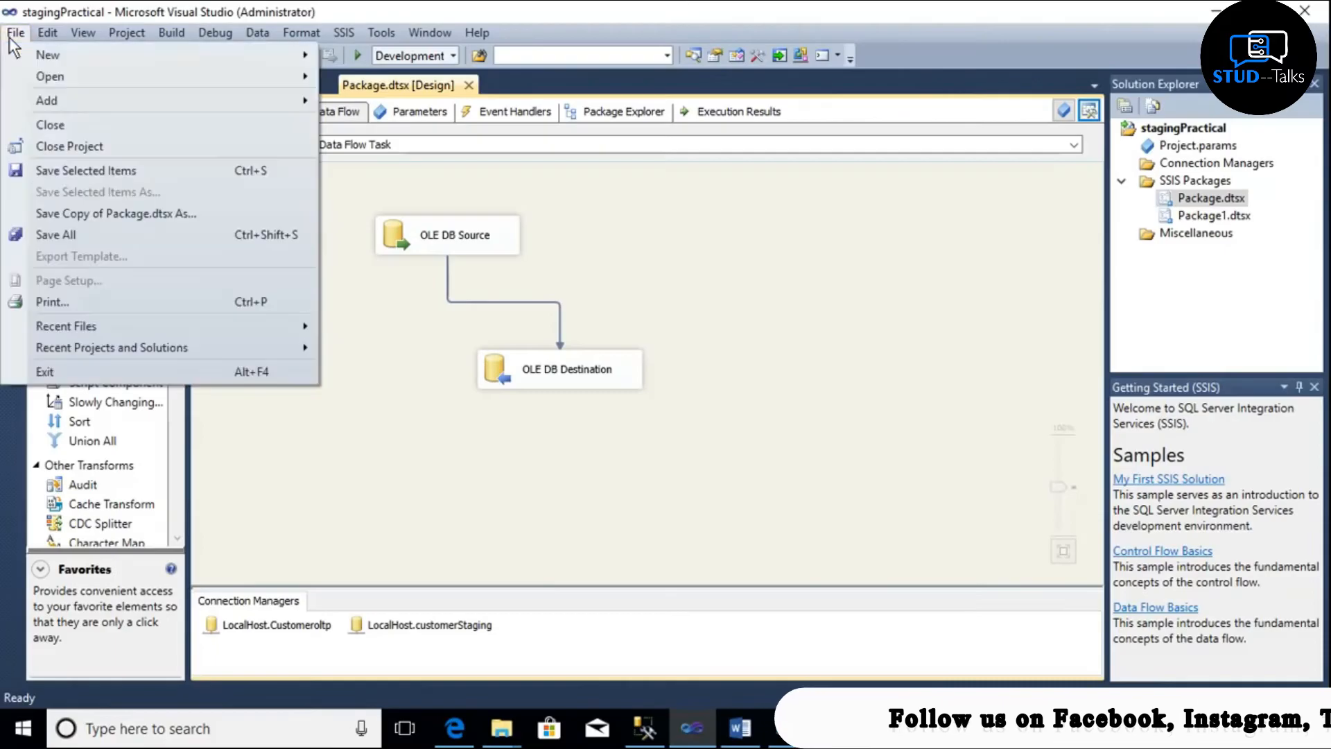
pyautogui.moveTo(49, 54)
pyautogui.click(350, 61)
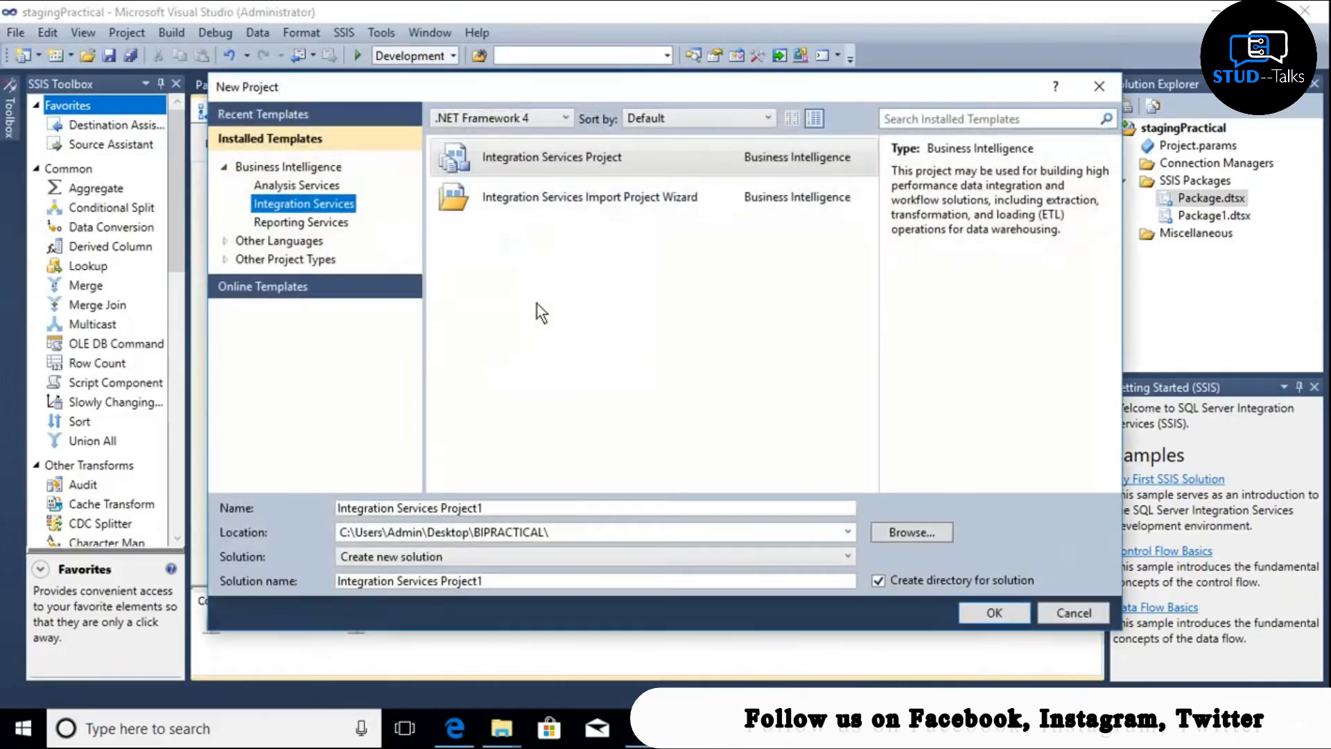
pyautogui.click(296, 183)
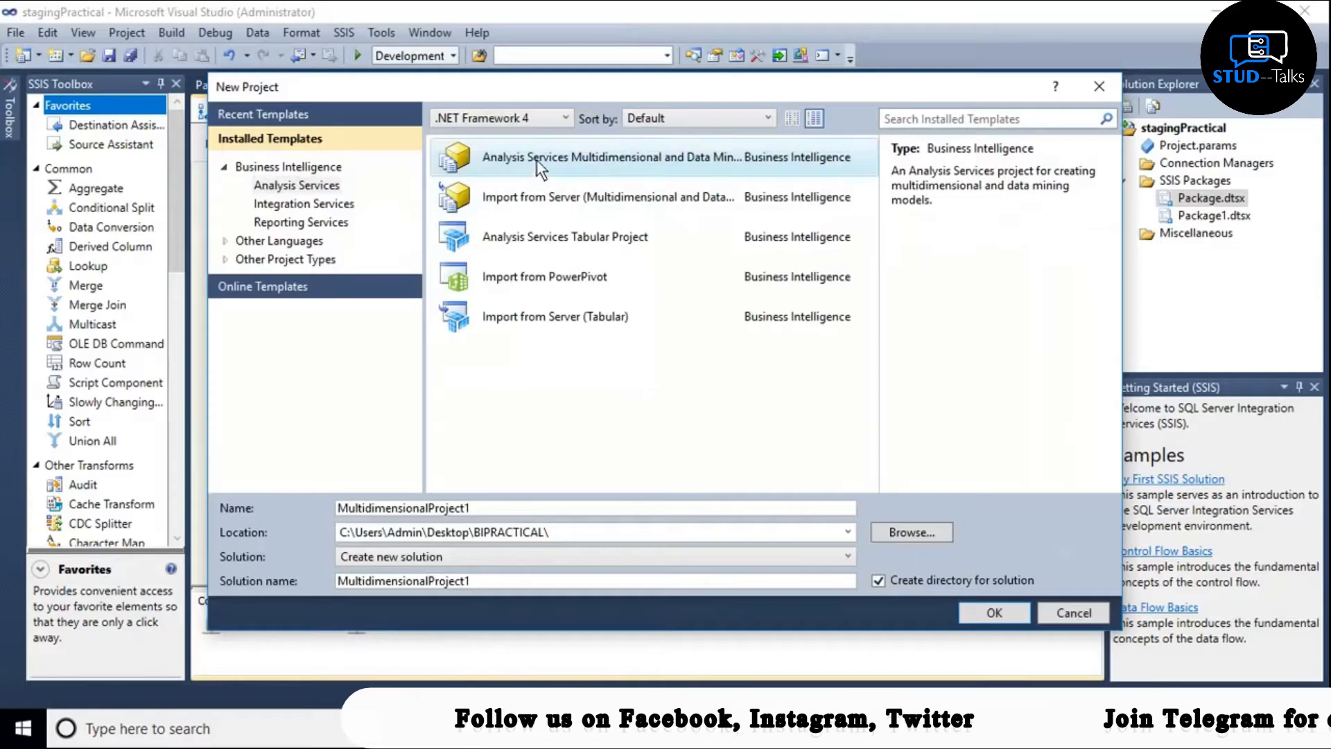
# - Name the new project OLAPCUBE
pyautogui.doubleClick(512, 507)
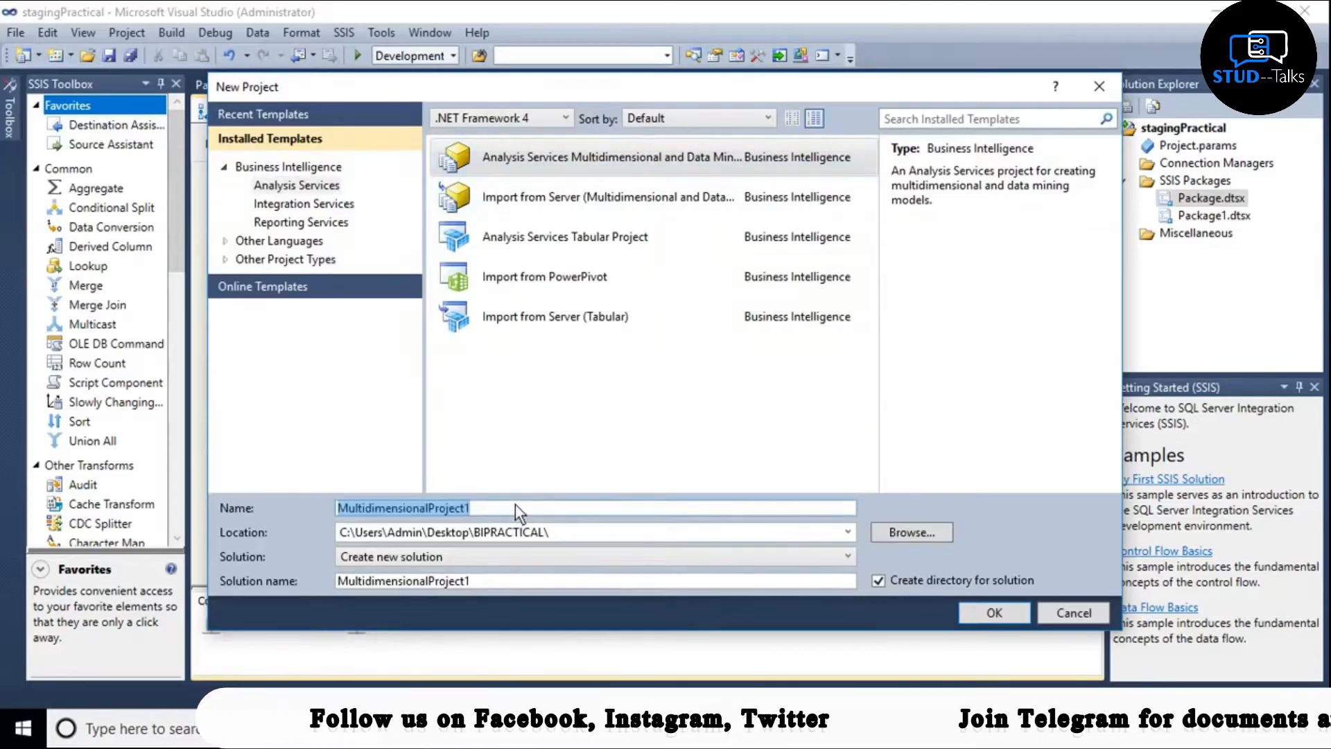
pyautogui.write('Ola')
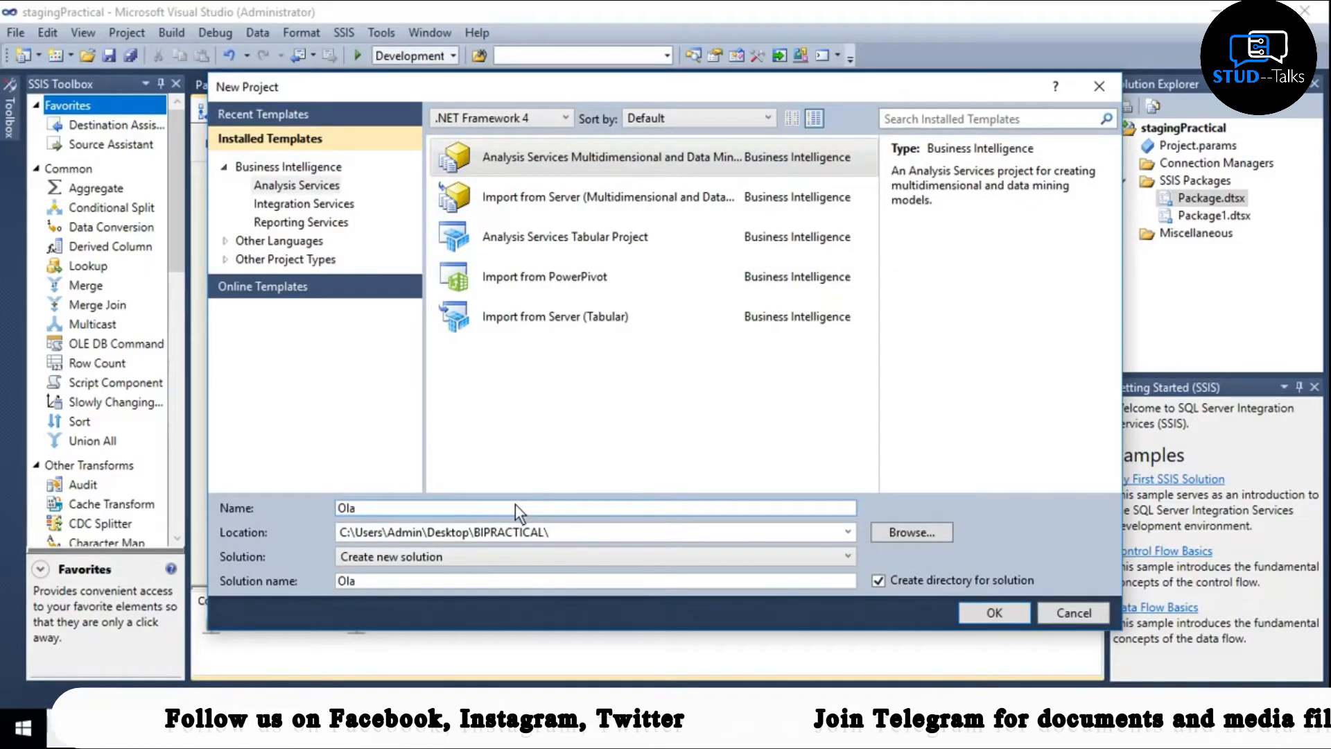
pyautogui.press('BackSpace')
pyautogui.press('BackSpace')
pyautogui.press('BackSpace')
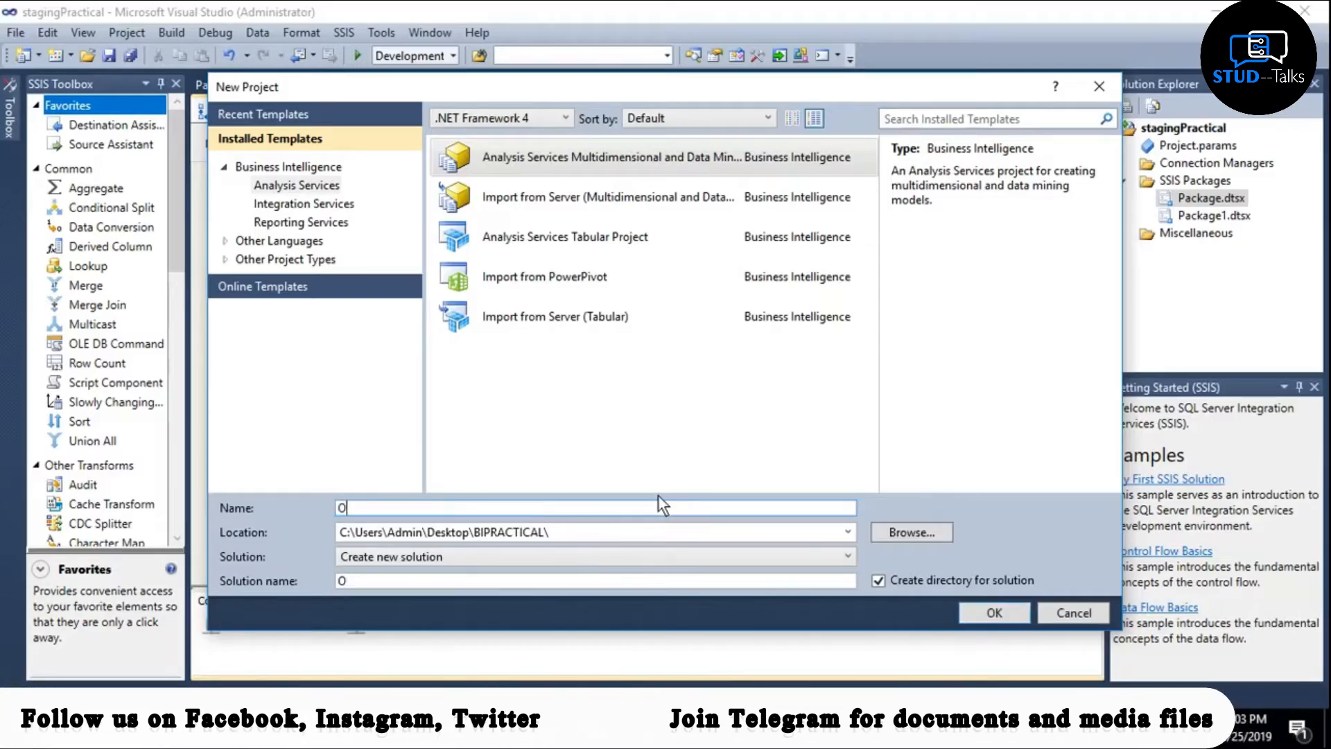
pyautogui.write('OLAPCUBE')
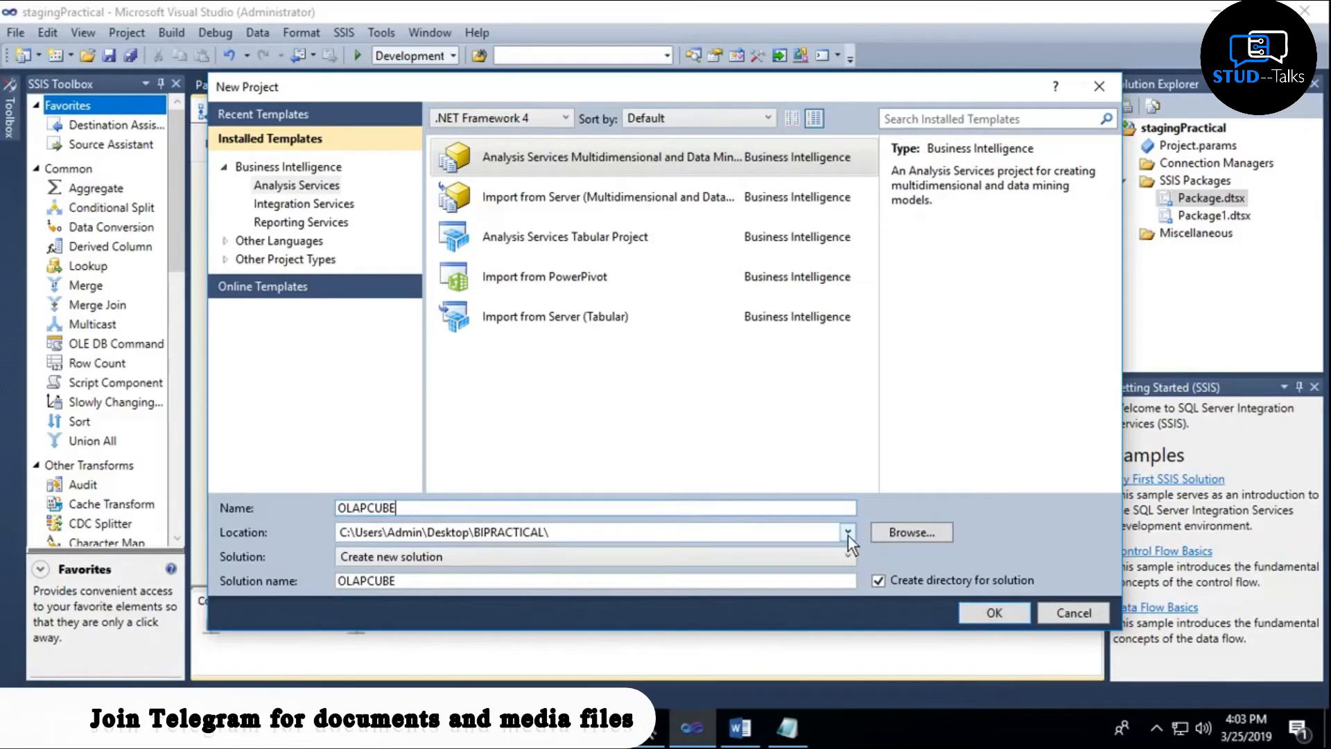
# - Browse for the project location and create a folder named cUBE inside Desktop\BIPRACTICAL
pyautogui.click(890, 534)
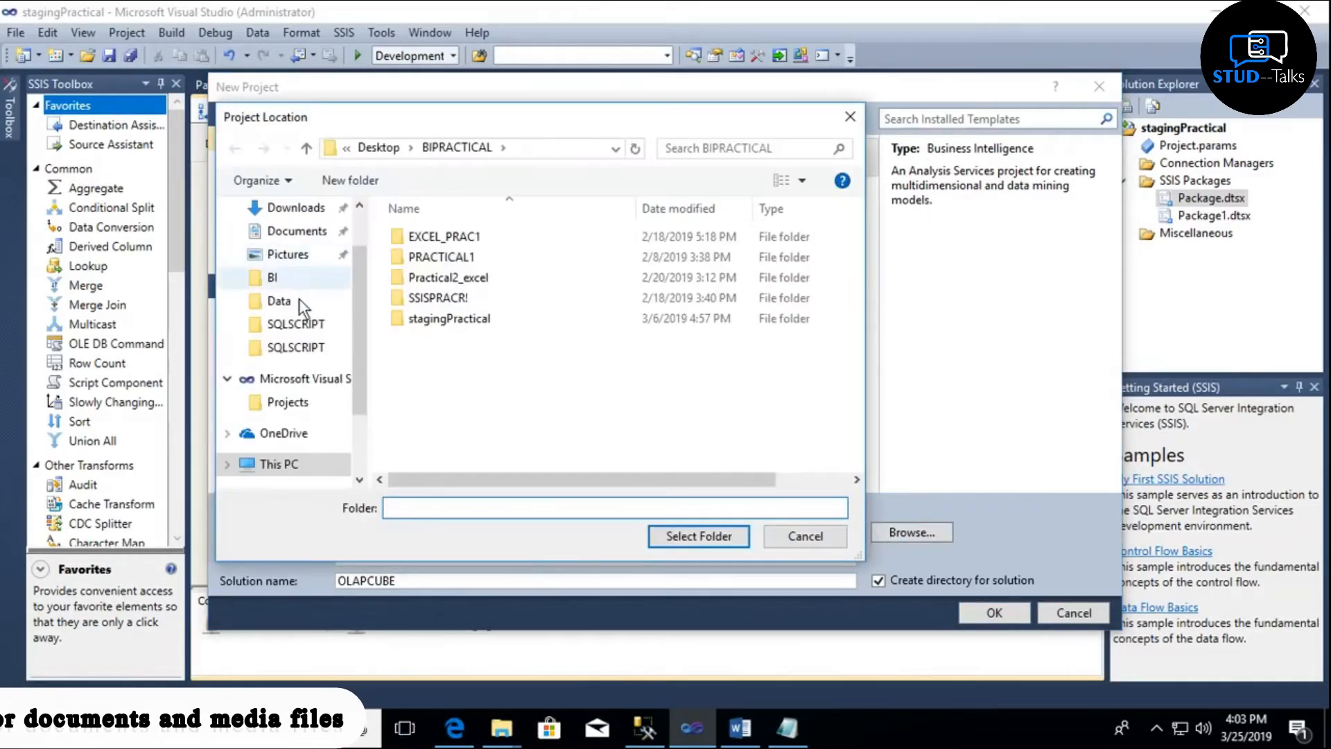
pyautogui.moveTo(355, 319); pyautogui.dragTo(362, 240)
pyautogui.click(302, 248)
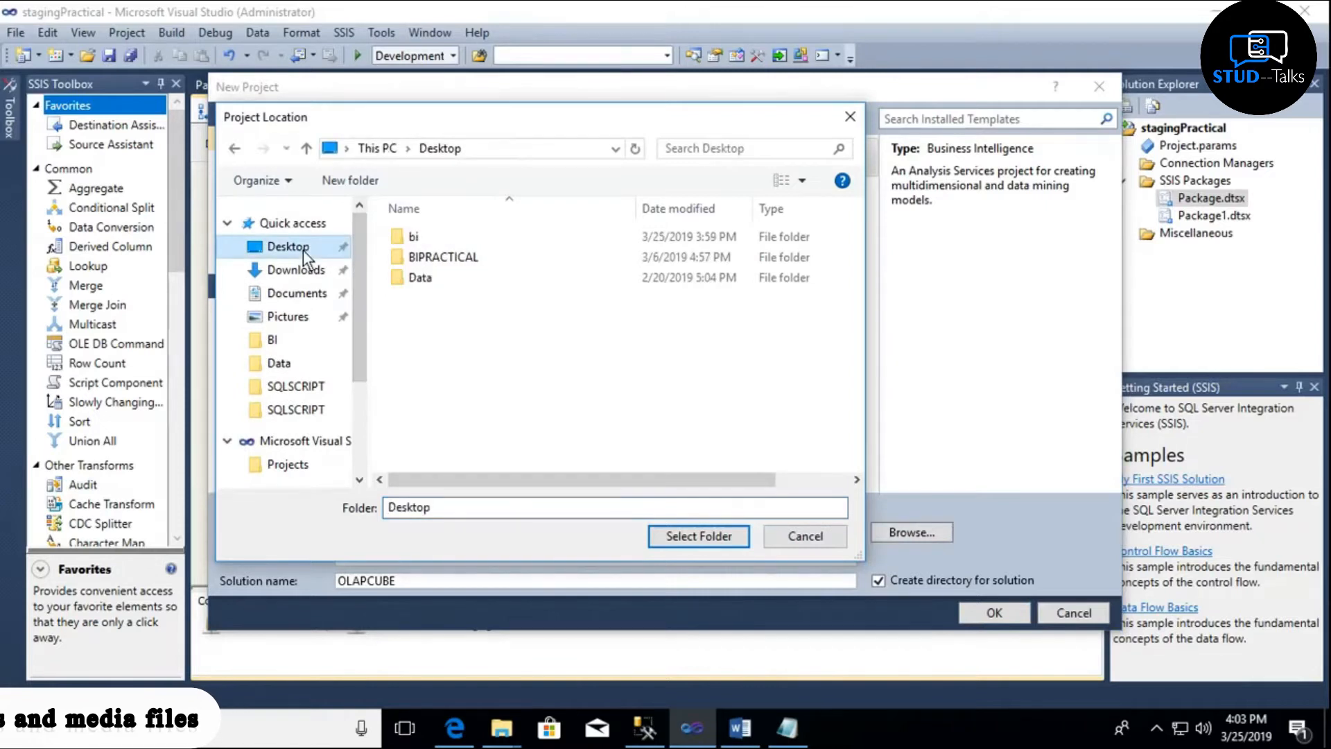
pyautogui.doubleClick(435, 257)
pyautogui.click(350, 180)
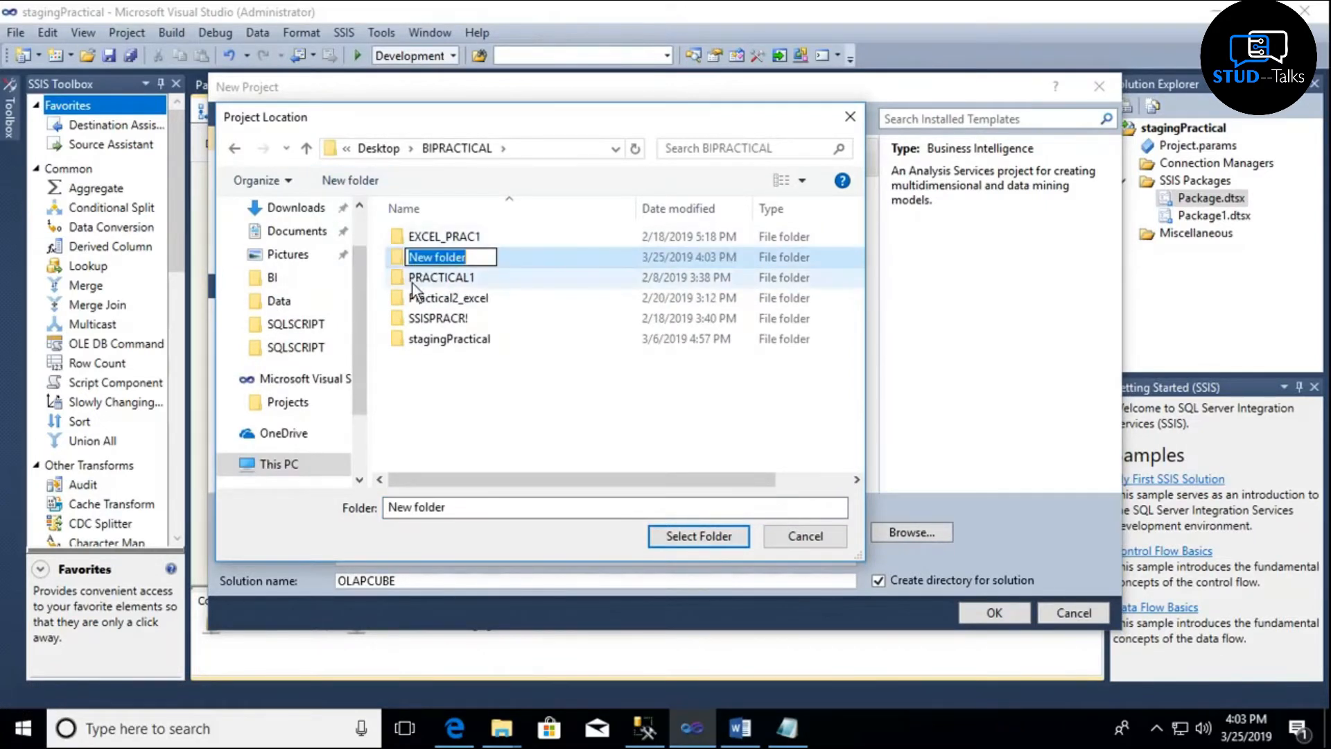
pyautogui.write('cUBE')
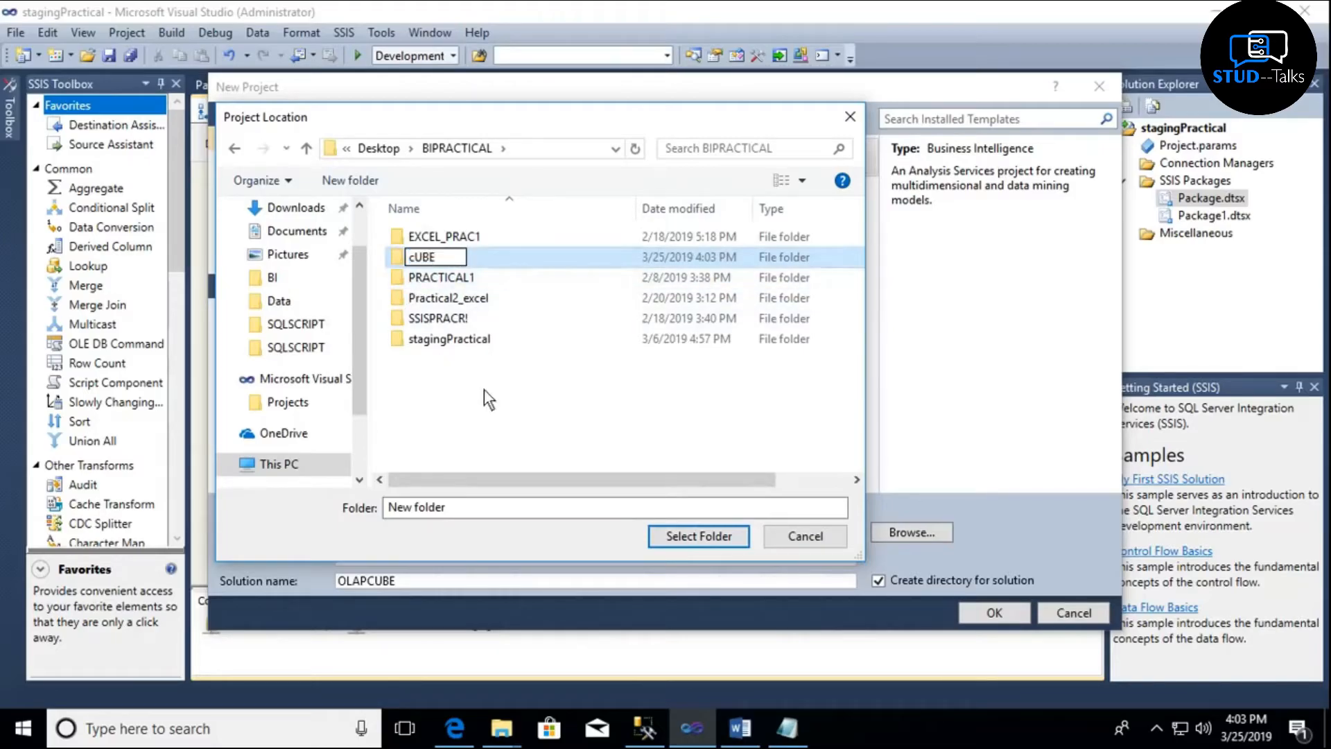
pyautogui.press('Return')
# - Select the cUBE folder as the project location and create the project
pyautogui.doubleClick(437, 257)
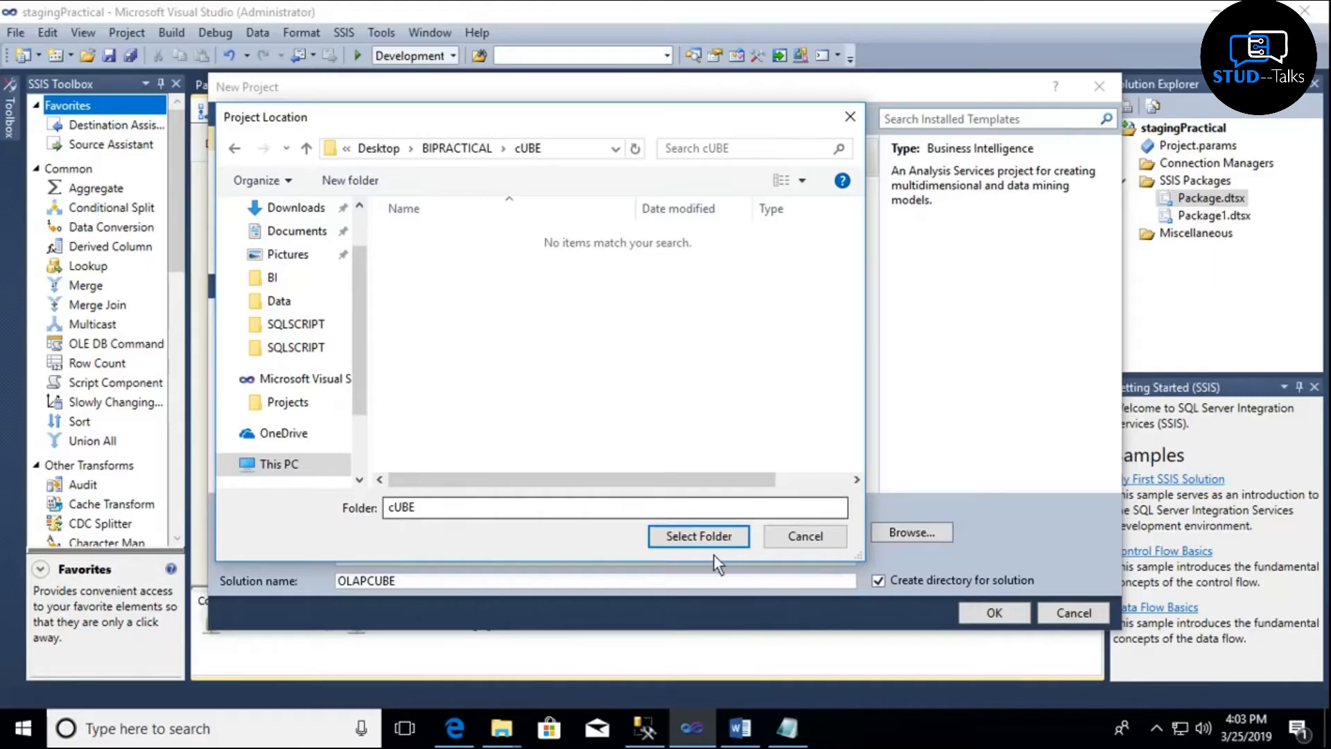
pyautogui.click(713, 535)
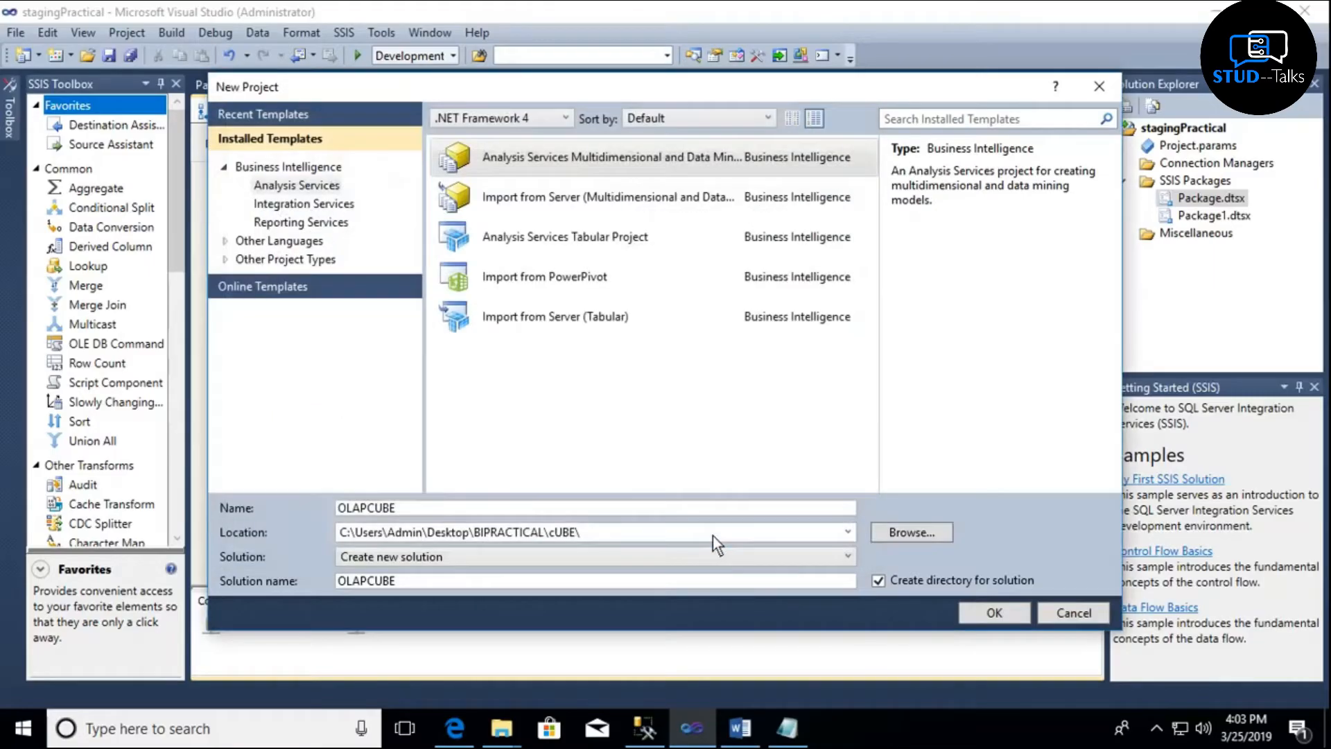
pyautogui.click(996, 610)
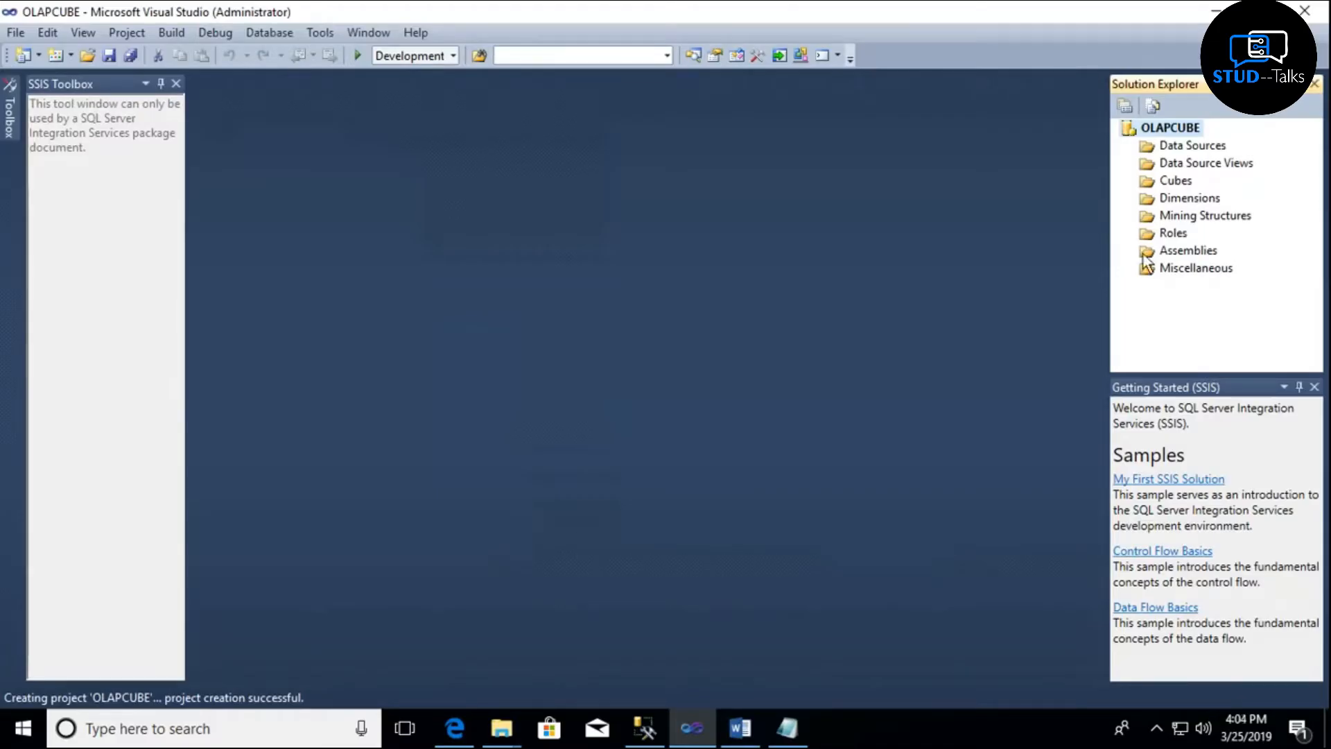
# - Start a new data source for the OLAPCUBE project and proceed to defining its connection
pyautogui.rightClick(1176, 133)
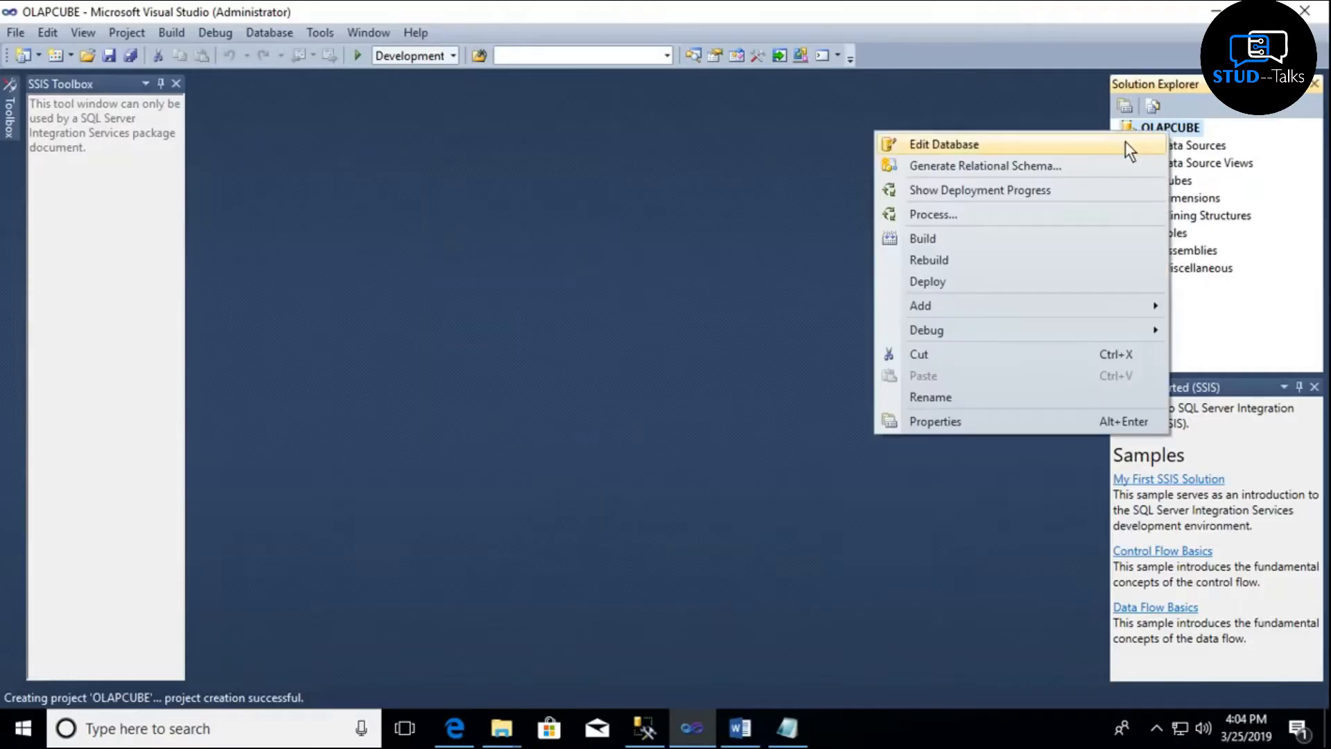
pyautogui.rightClick(1184, 147)
pyautogui.press('Escape')
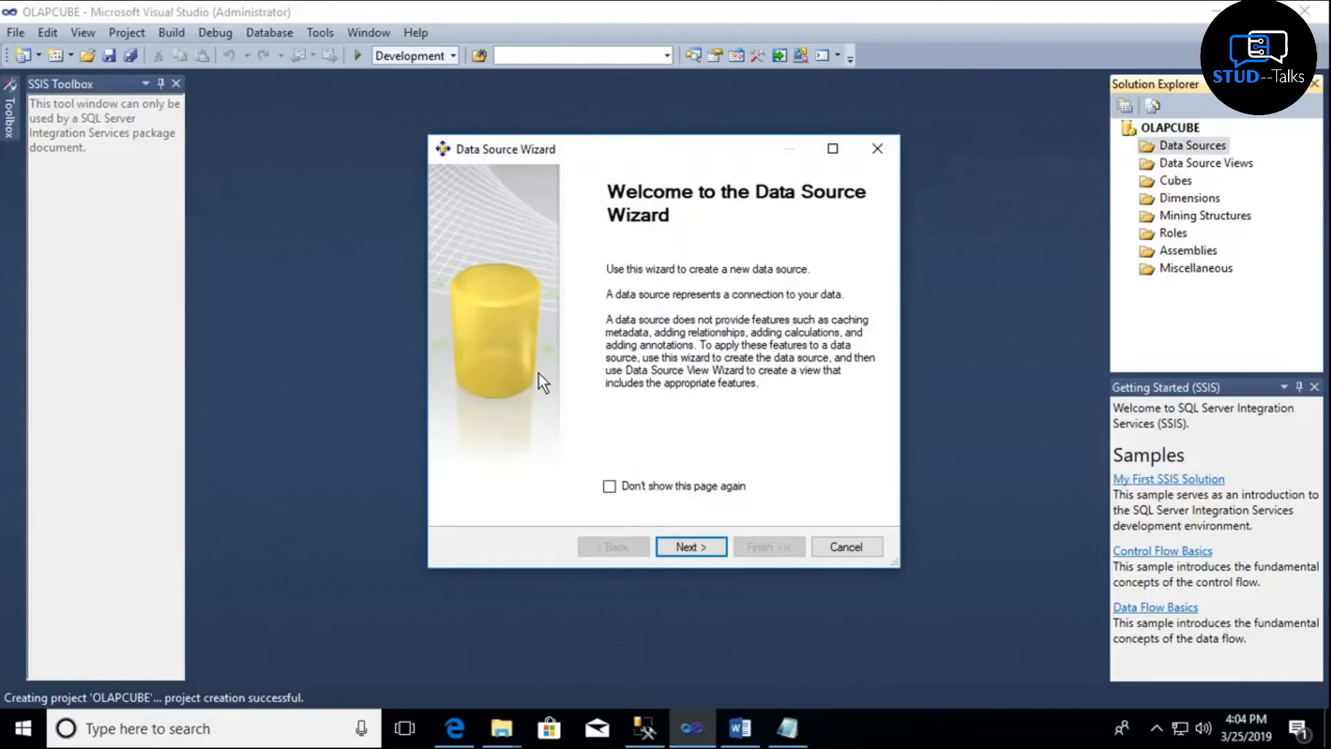
pyautogui.click(691, 546)
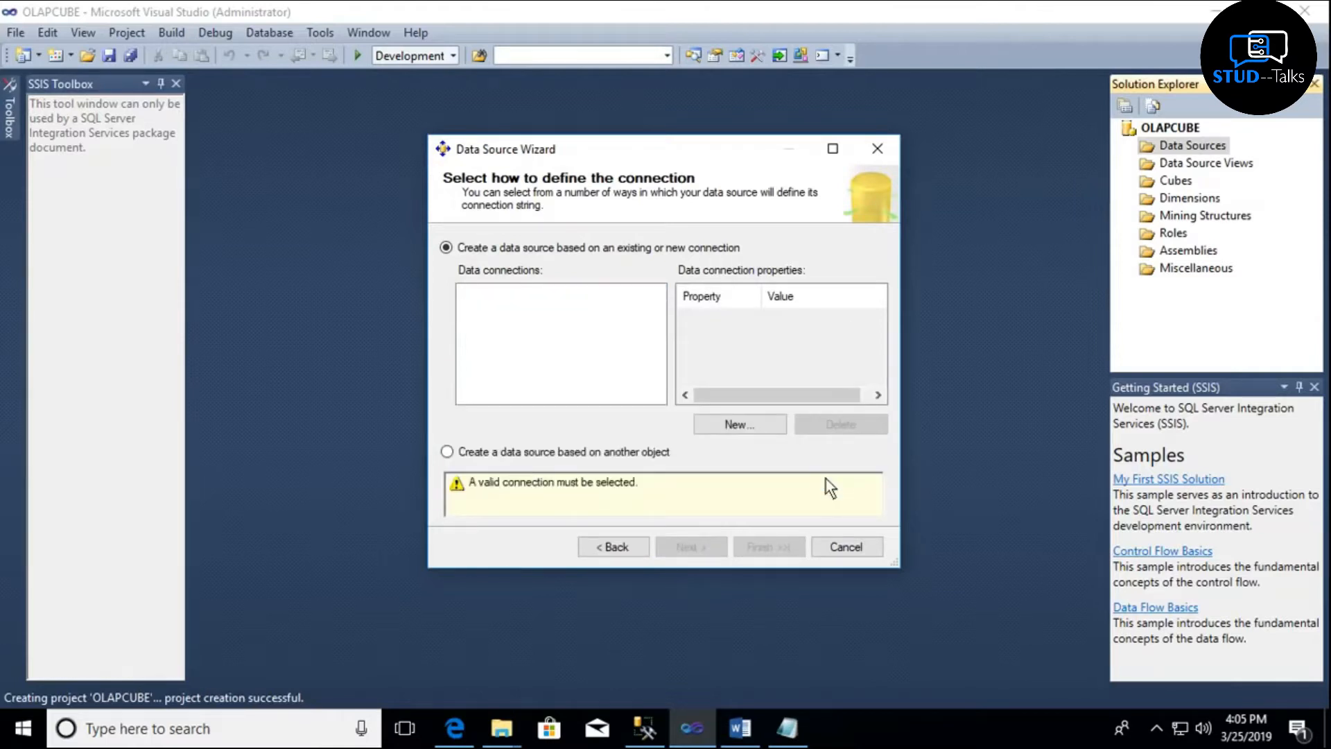
# - Set up a new data connection to server "." with database Sales_DW and test it
pyautogui.click(745, 425)
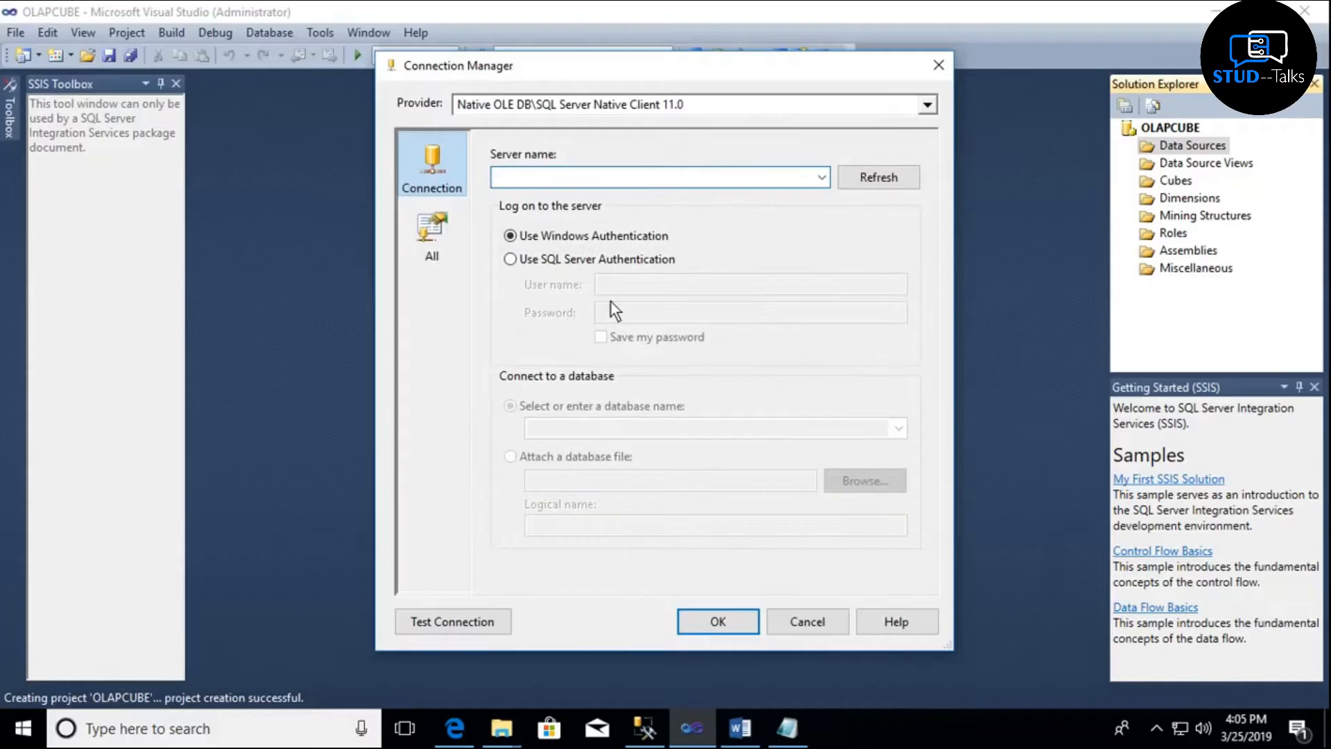
pyautogui.write('.')
pyautogui.click(653, 427)
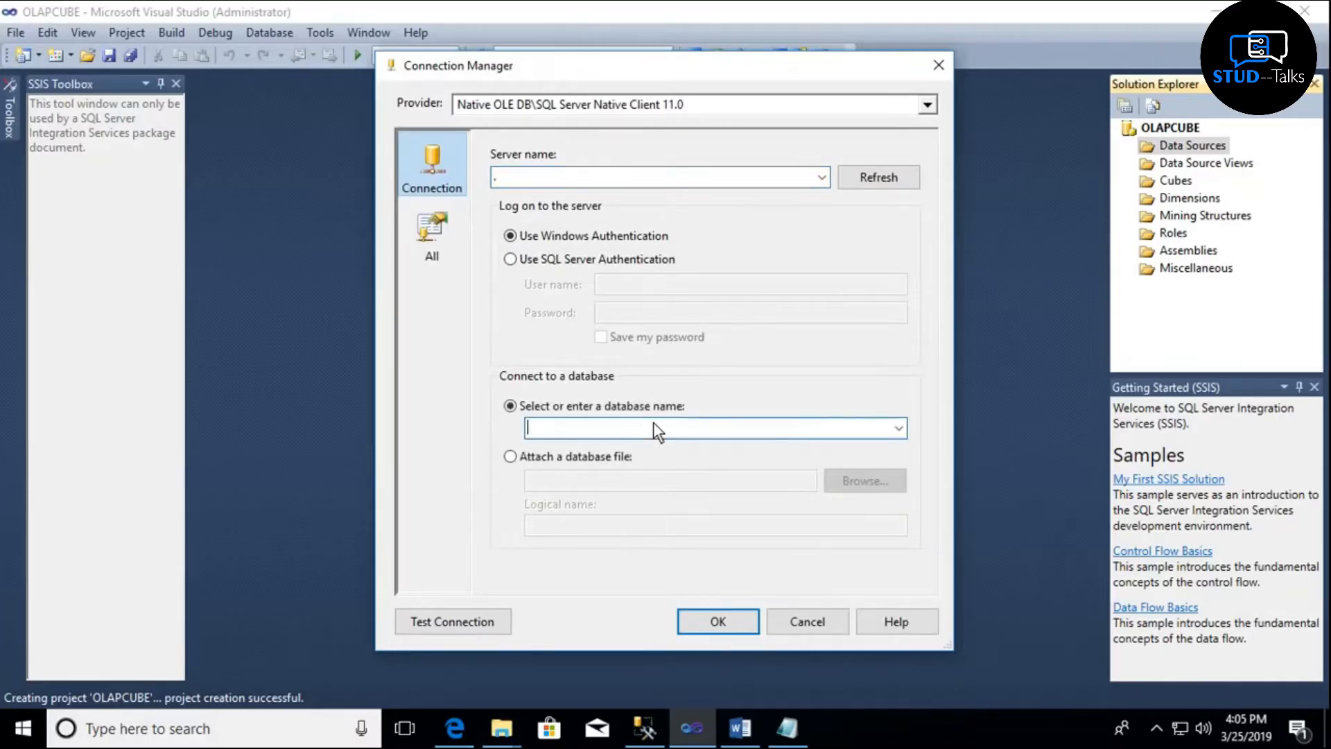
pyautogui.click(897, 426)
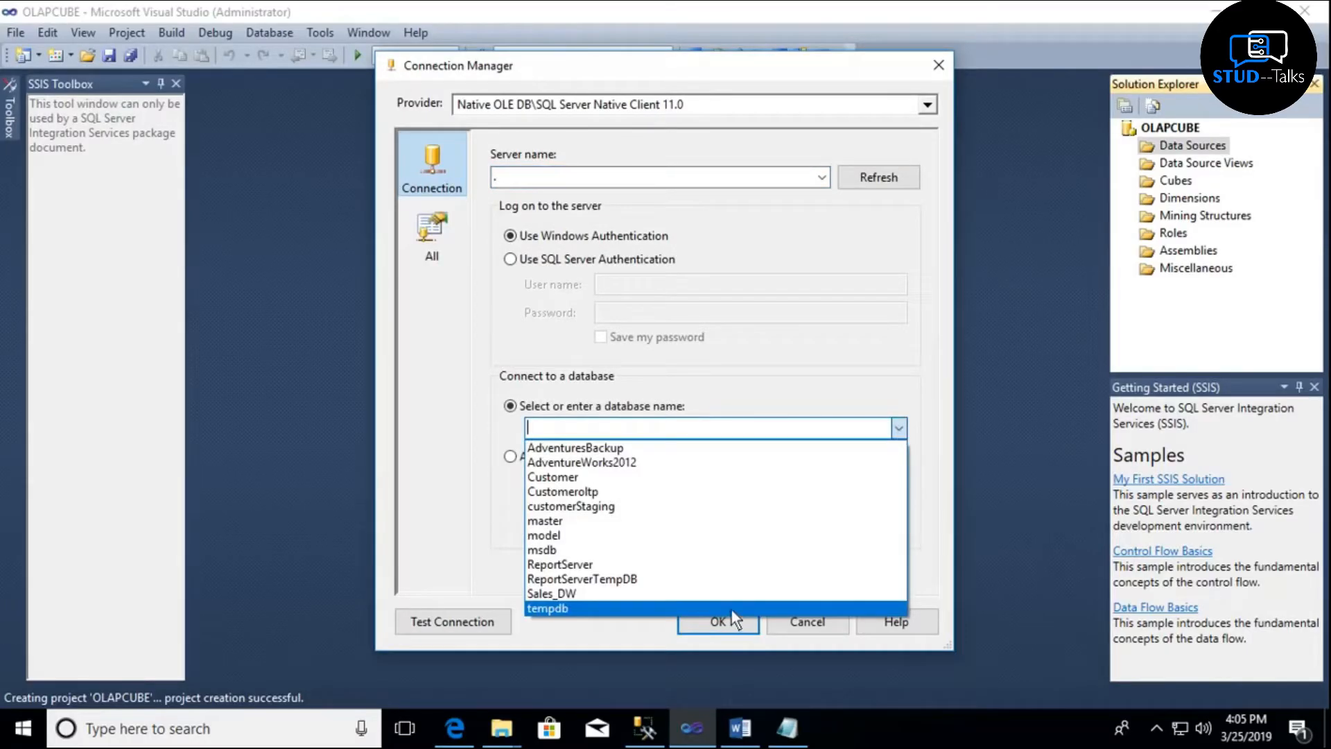
pyautogui.click(737, 596)
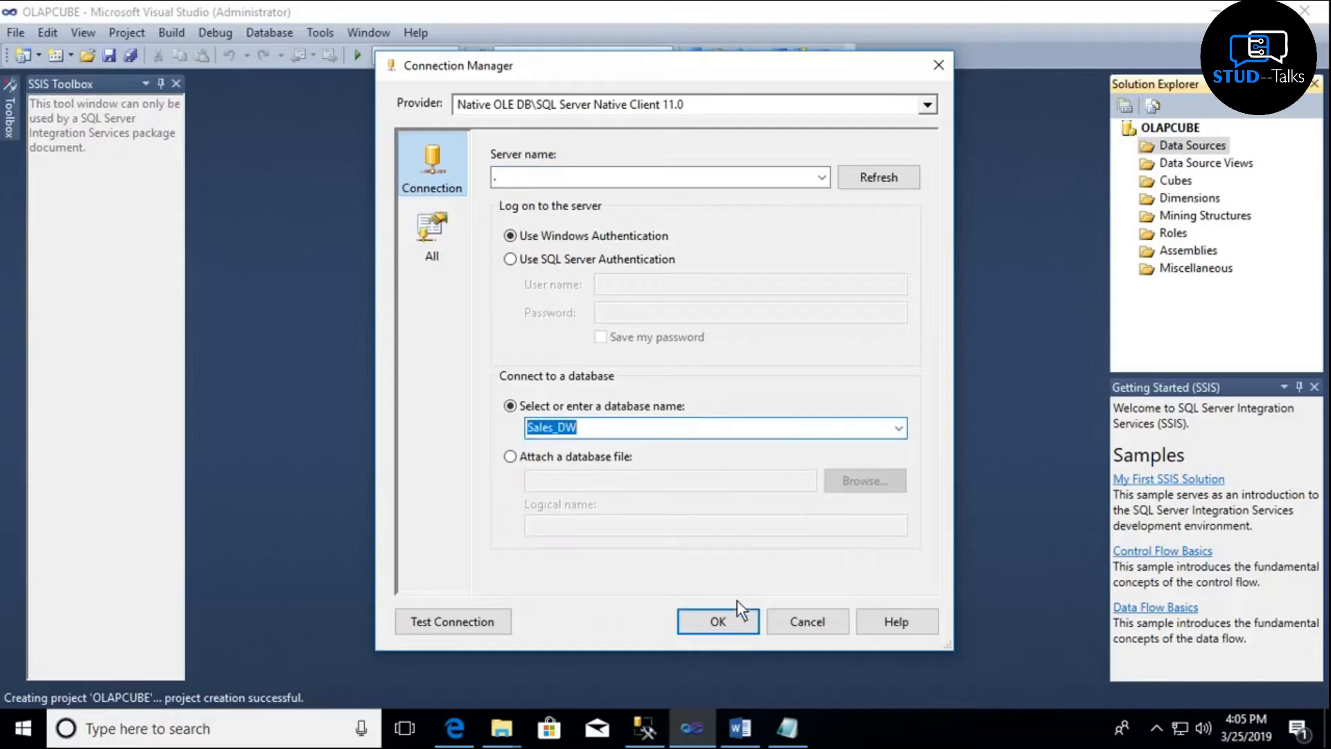
pyautogui.click(451, 622)
pyautogui.click(942, 387)
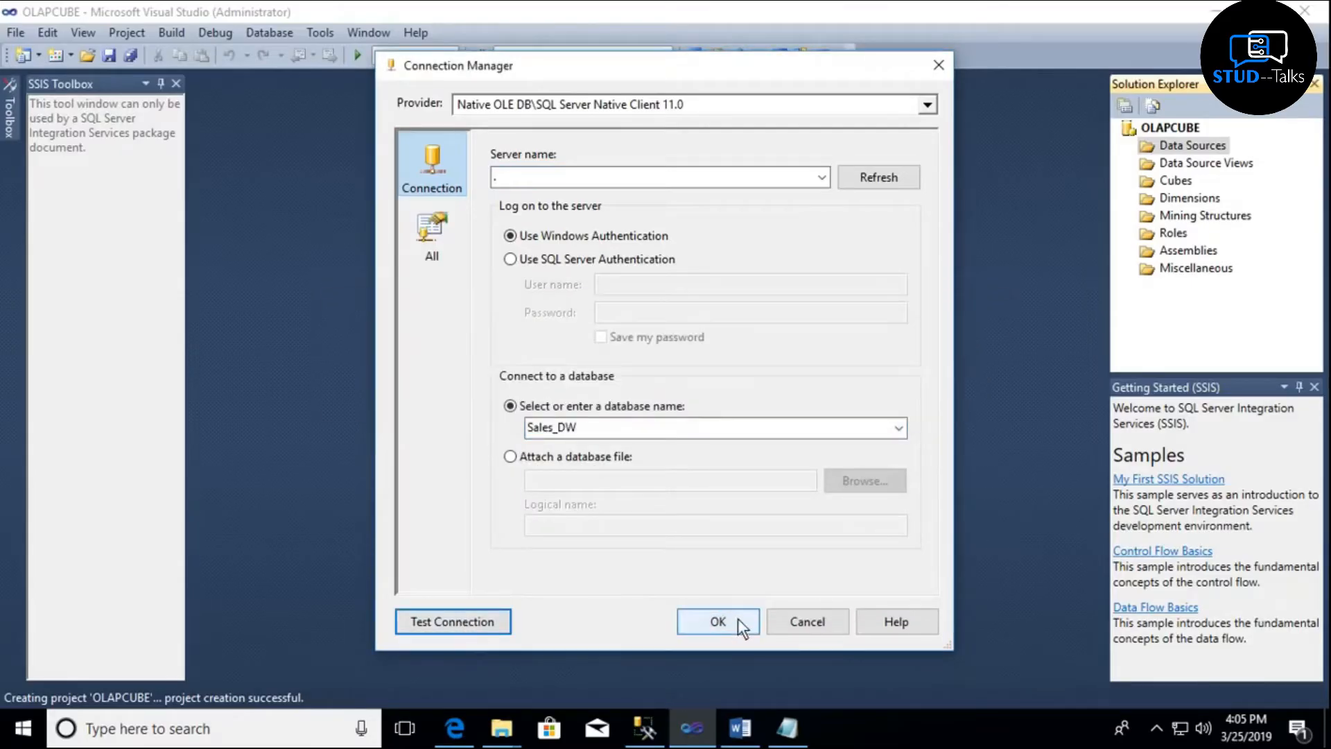
# - Accept the Sales_DW connection, set the impersonation to Inherit, and finish creating the data source
pyautogui.click(734, 618)
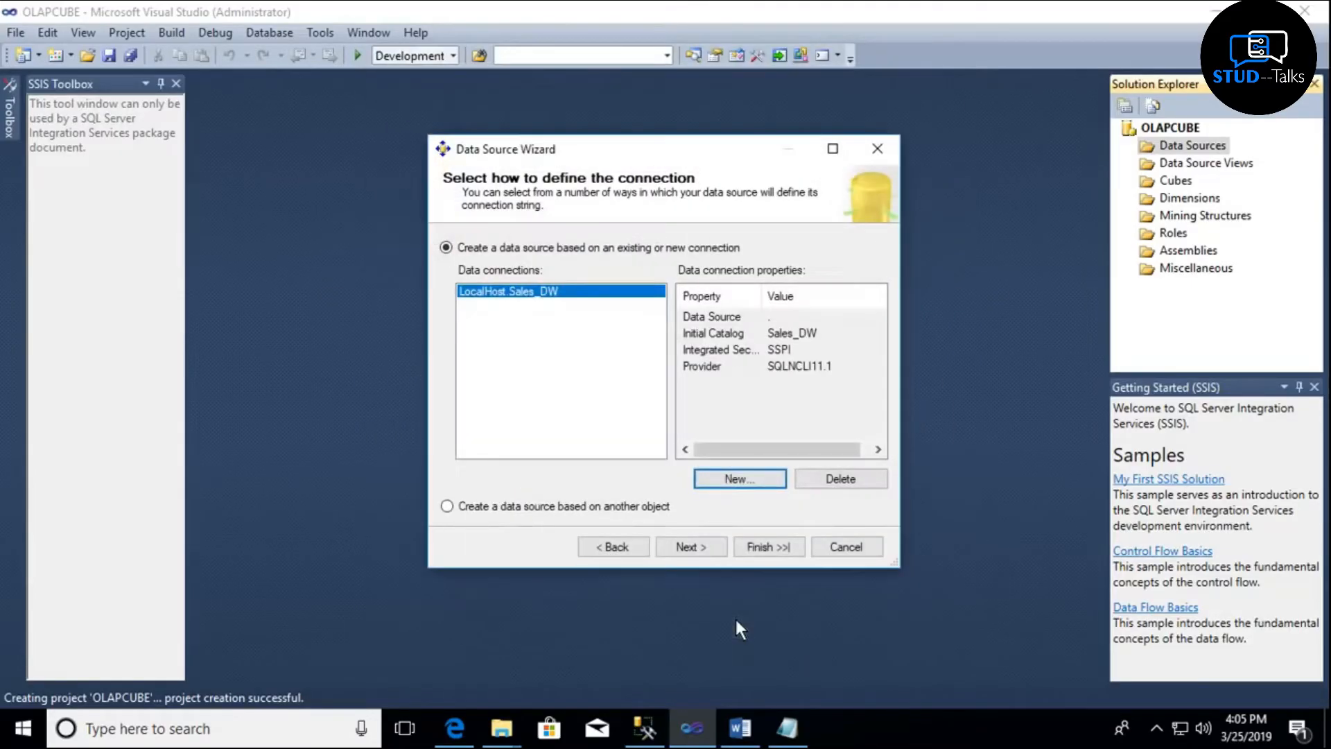
pyautogui.click(701, 547)
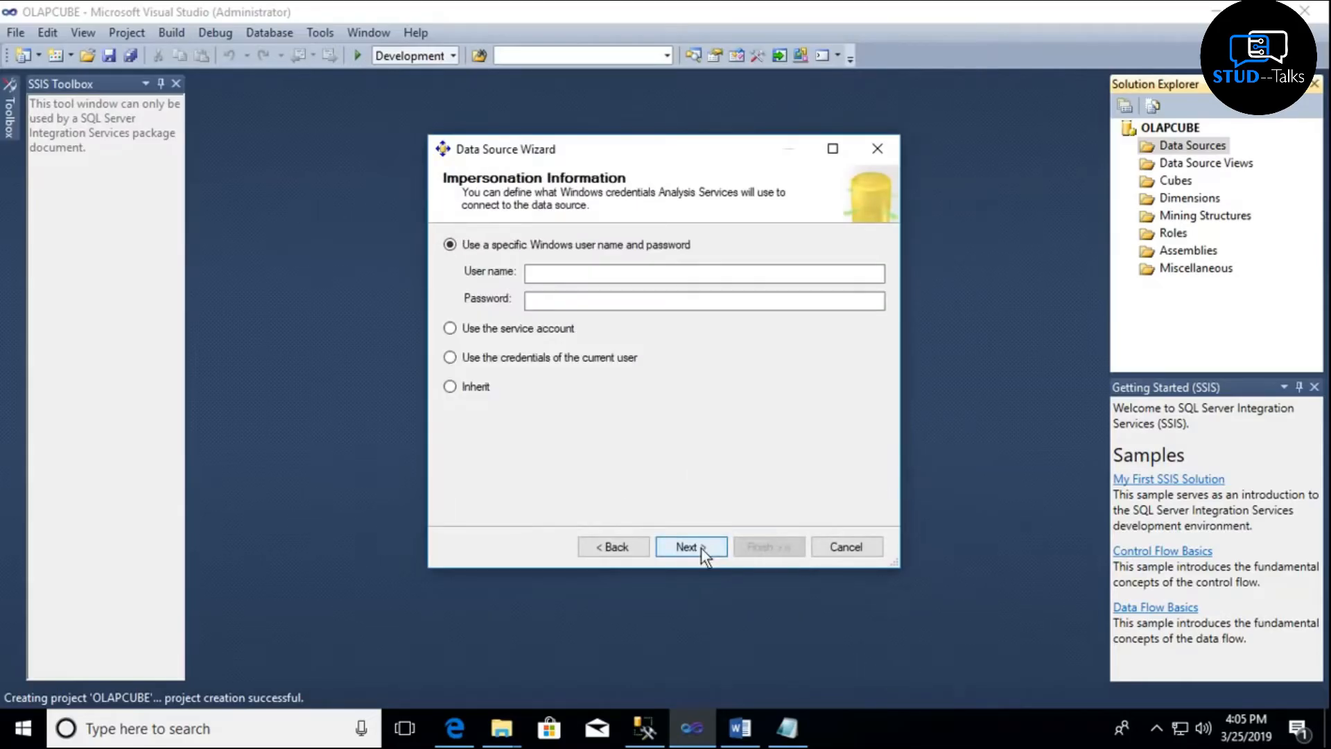
pyautogui.click(469, 387)
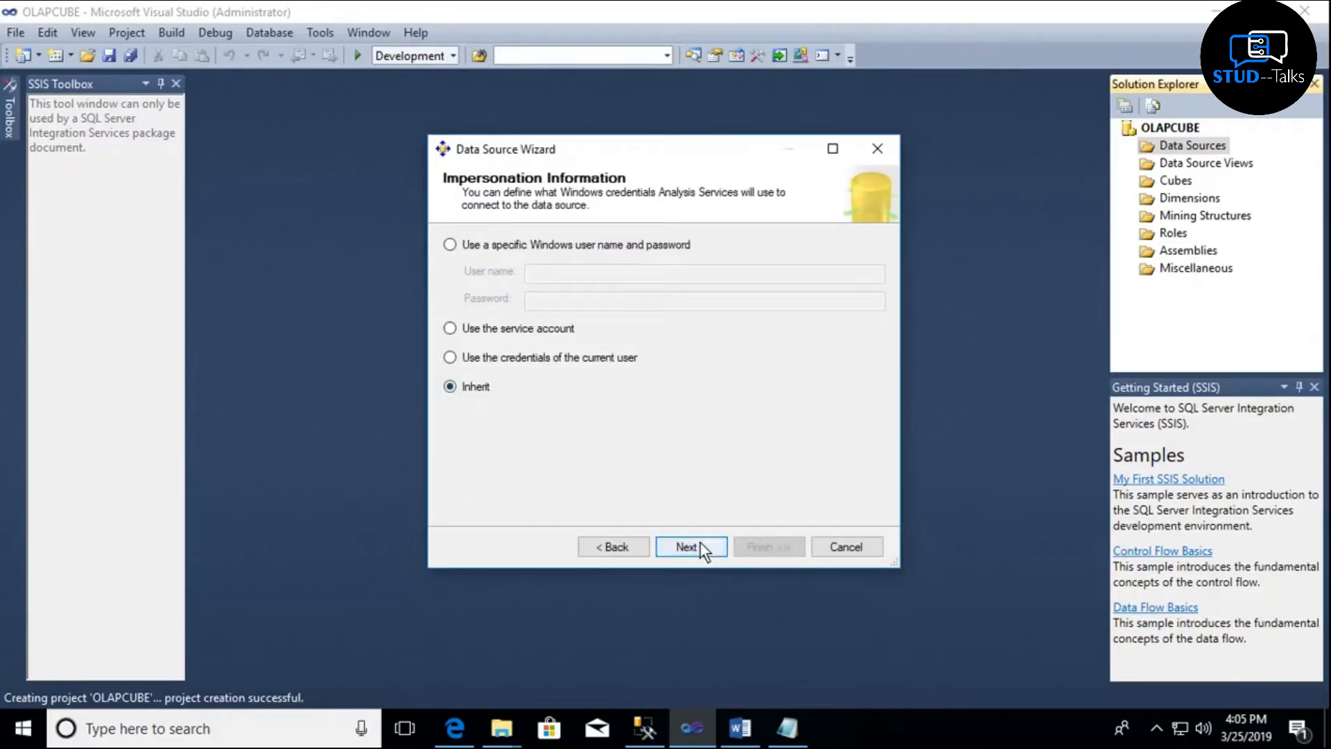
pyautogui.click(698, 546)
pyautogui.click(783, 543)
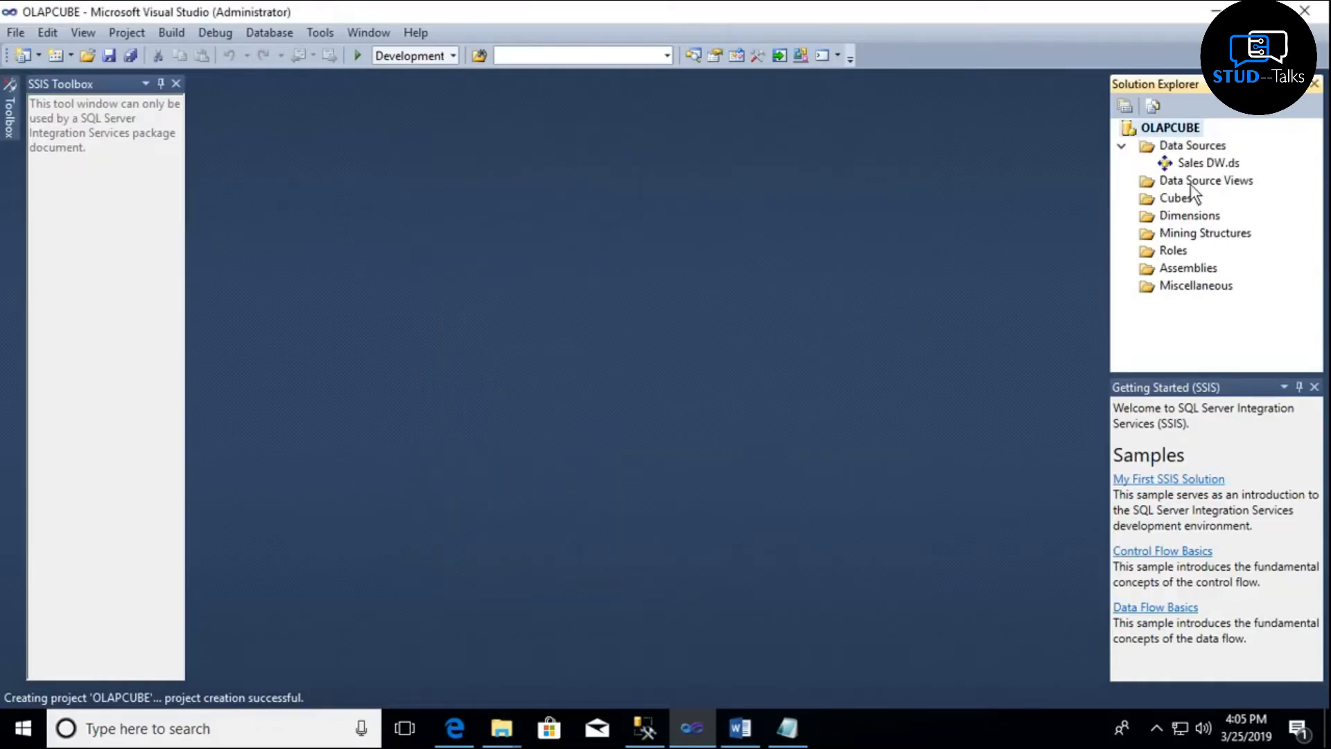
# - Start a new data source view based on the Sales DW relational data source
pyautogui.rightClick(1187, 181)
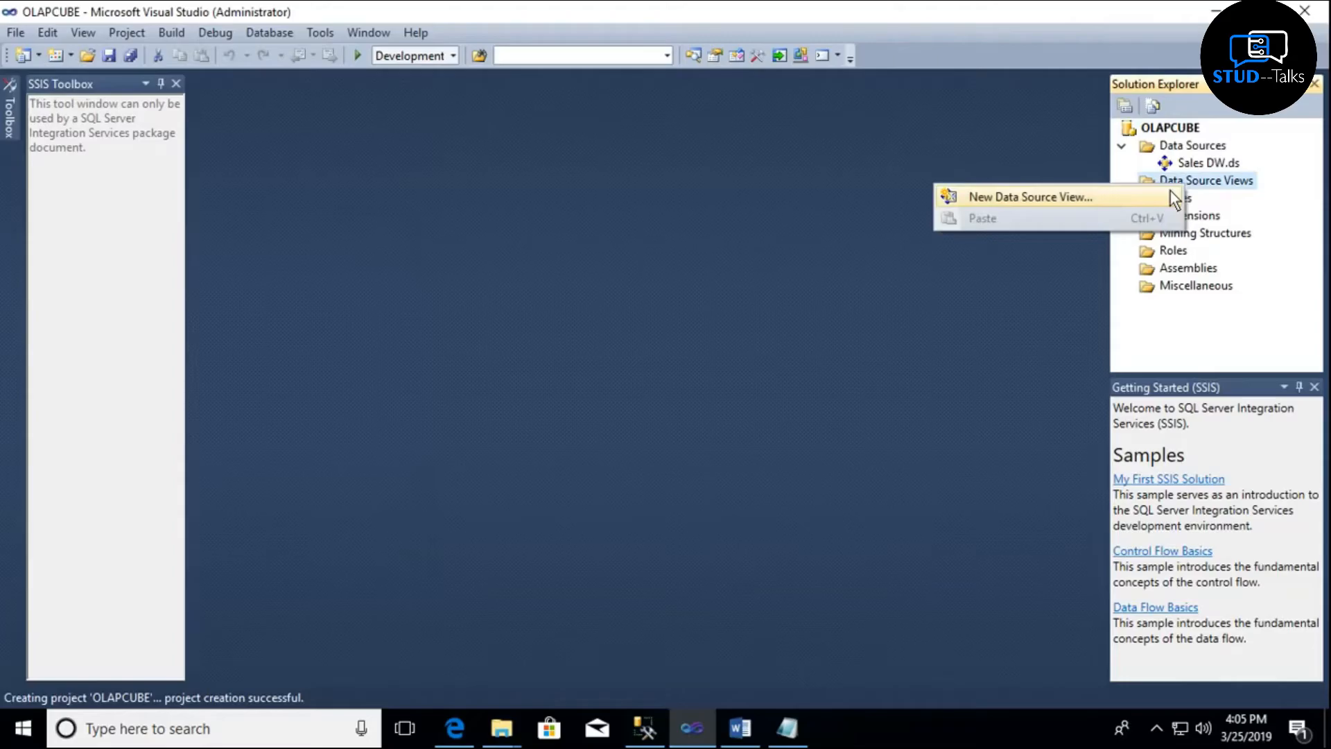
pyautogui.click(1109, 196)
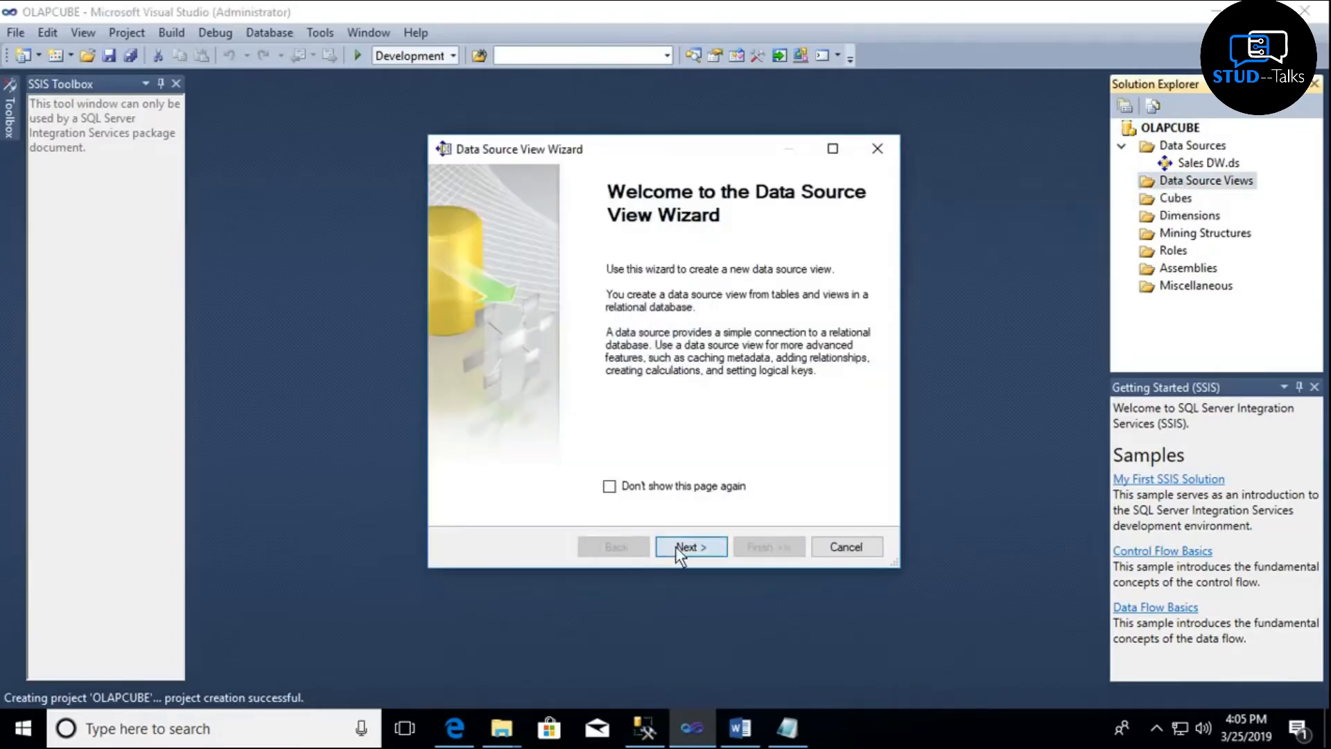
pyautogui.click(675, 546)
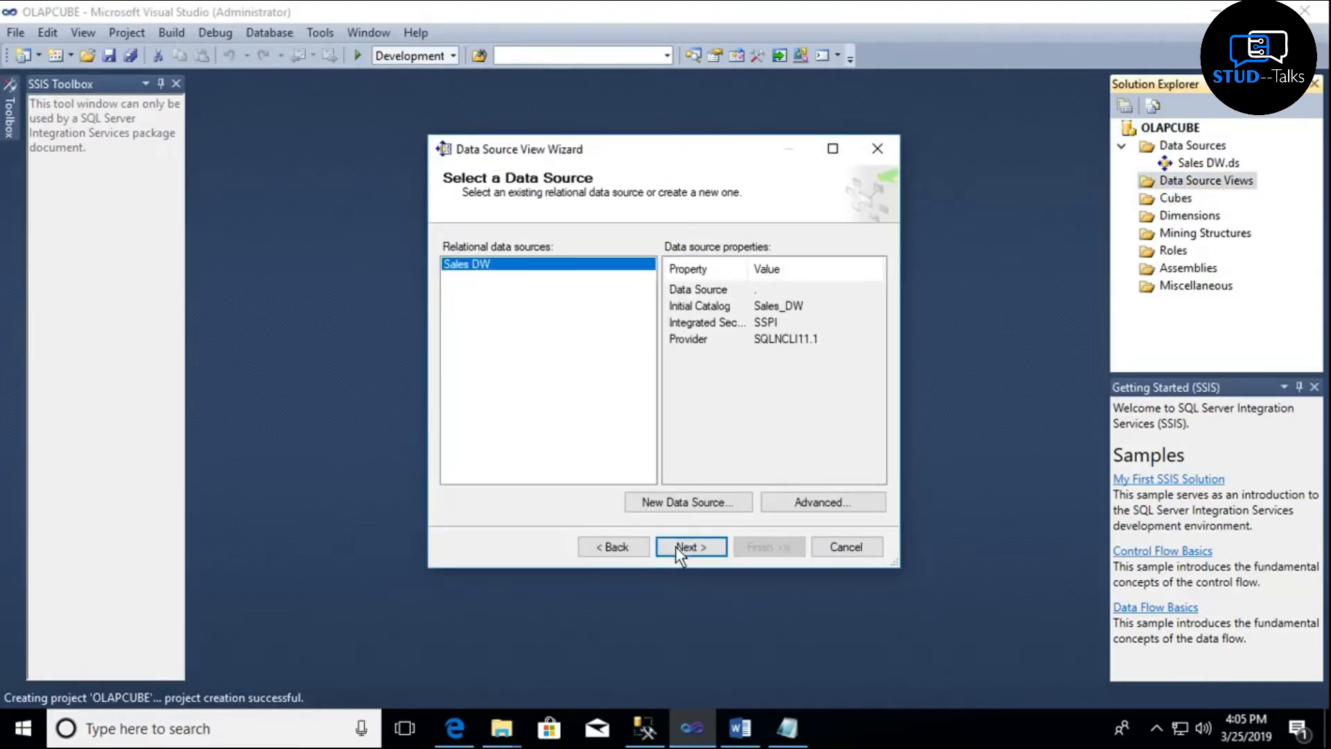
pyautogui.click(677, 546)
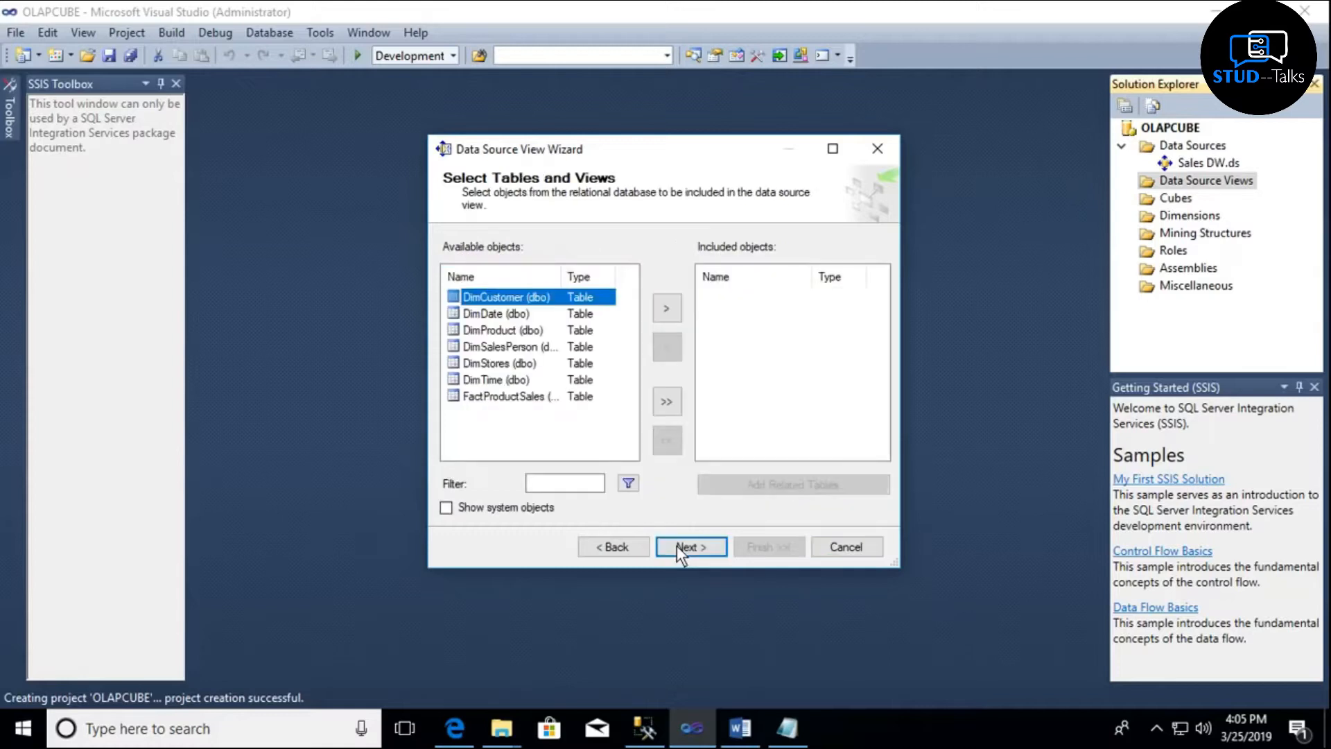
# - Include FactProductSales and its related tables in the data source view and finish it under the name Sales DW
pyautogui.click(496, 395)
pyautogui.click(664, 306)
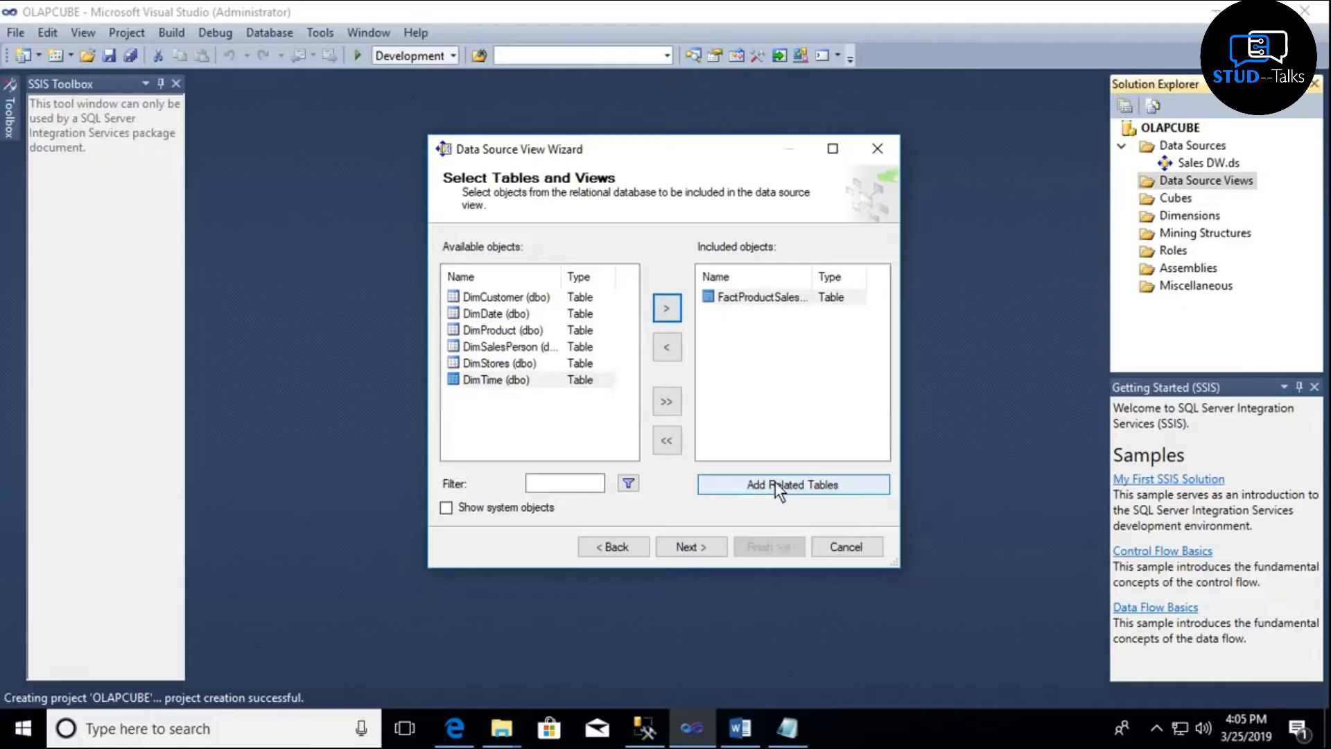
pyautogui.click(777, 481)
pyautogui.click(687, 549)
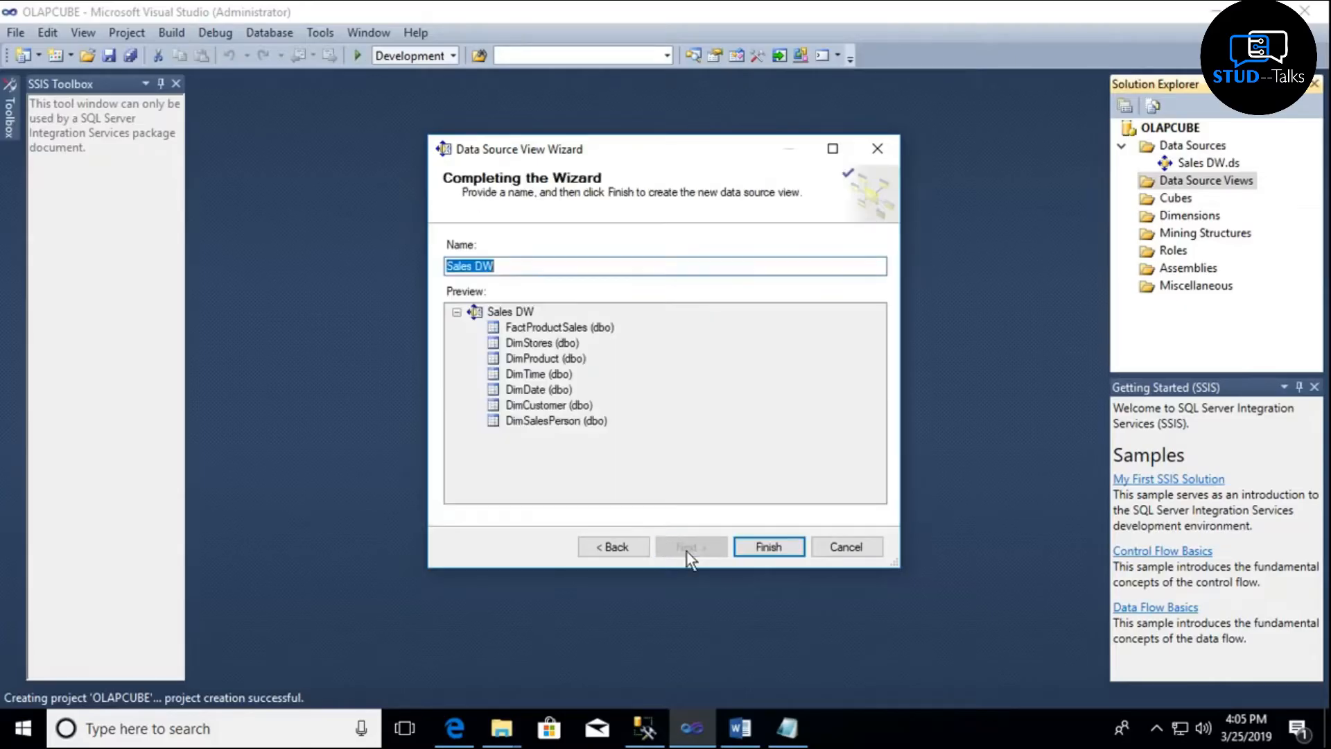
pyautogui.click(776, 547)
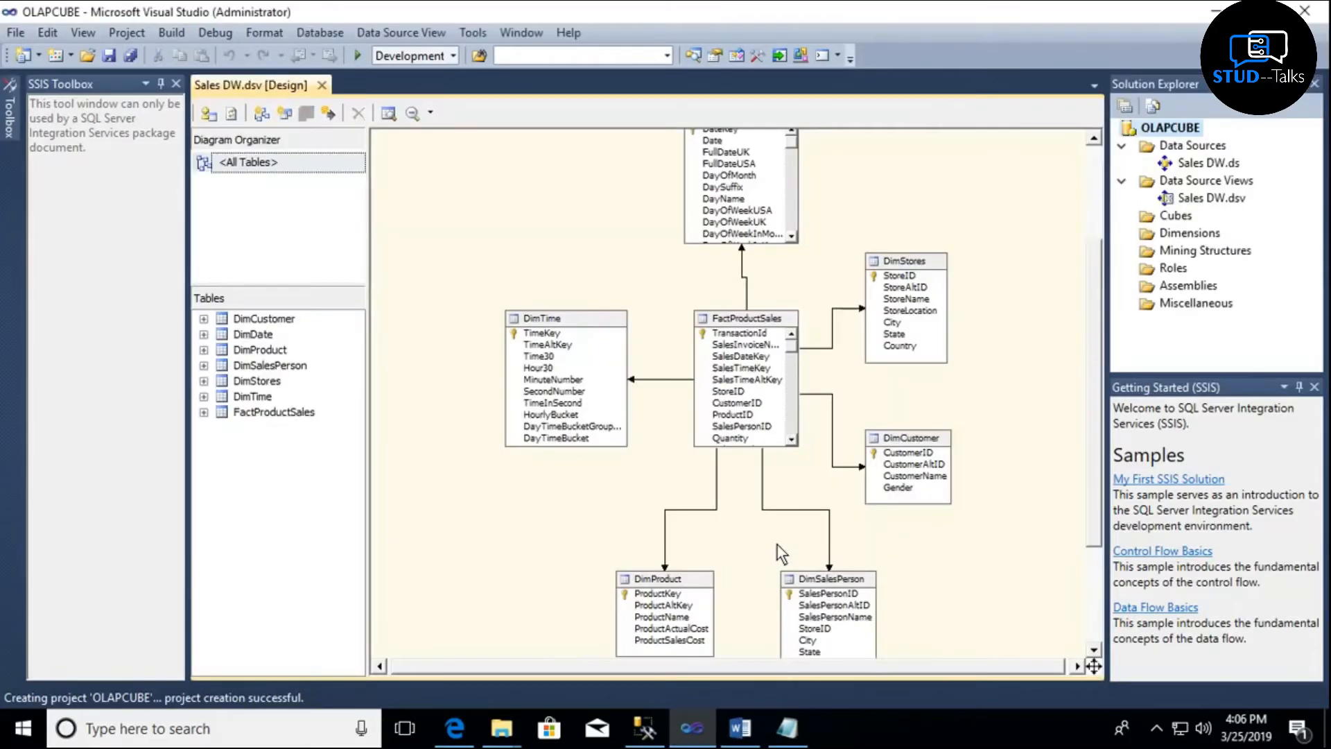
# - Start a new cube from existing tables, using FactProductSales as the measure group table
pyautogui.rightClick(1151, 219)
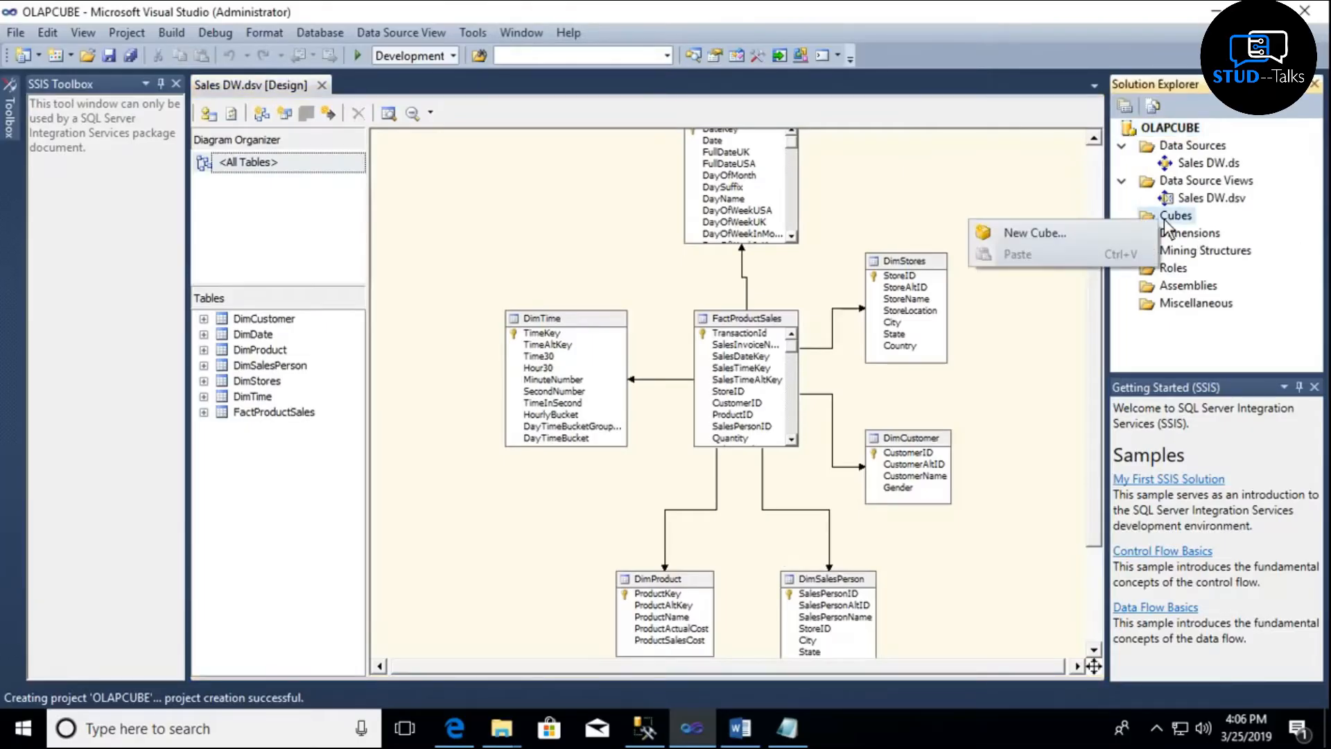
pyautogui.click(1143, 233)
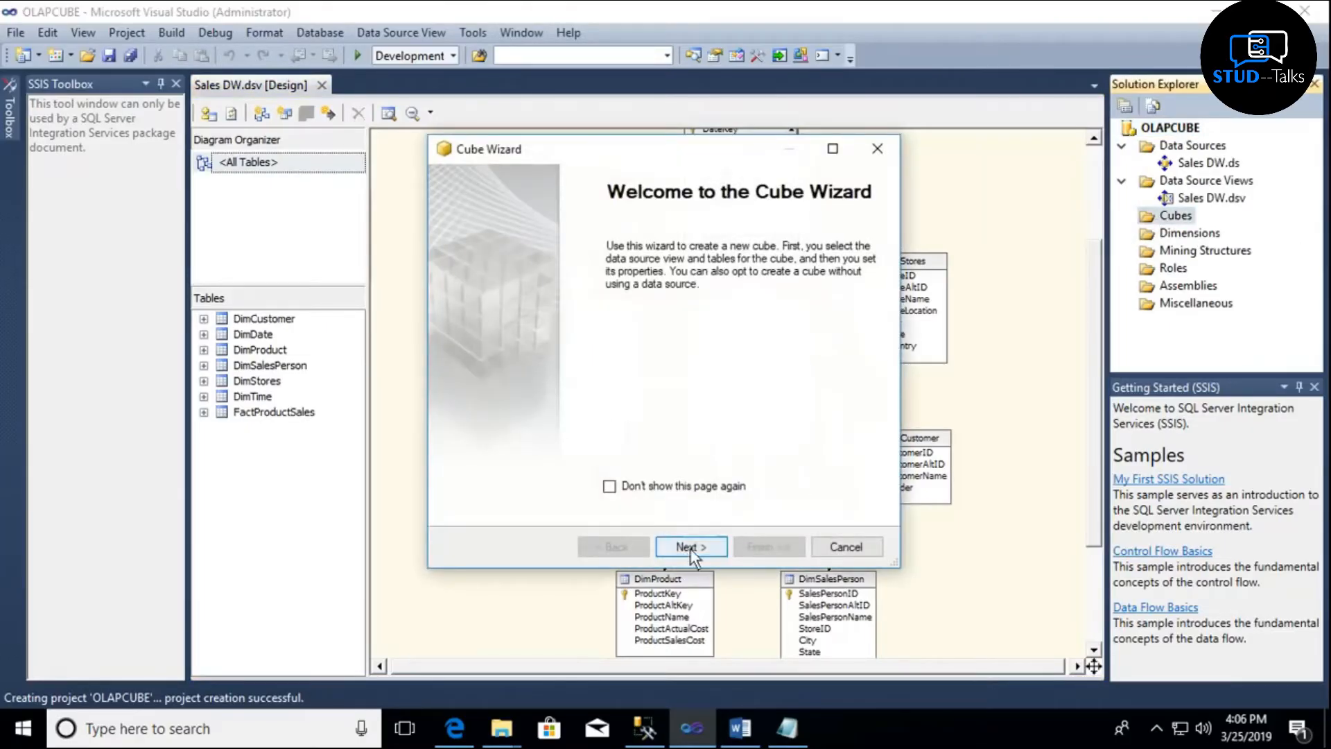
pyautogui.click(689, 548)
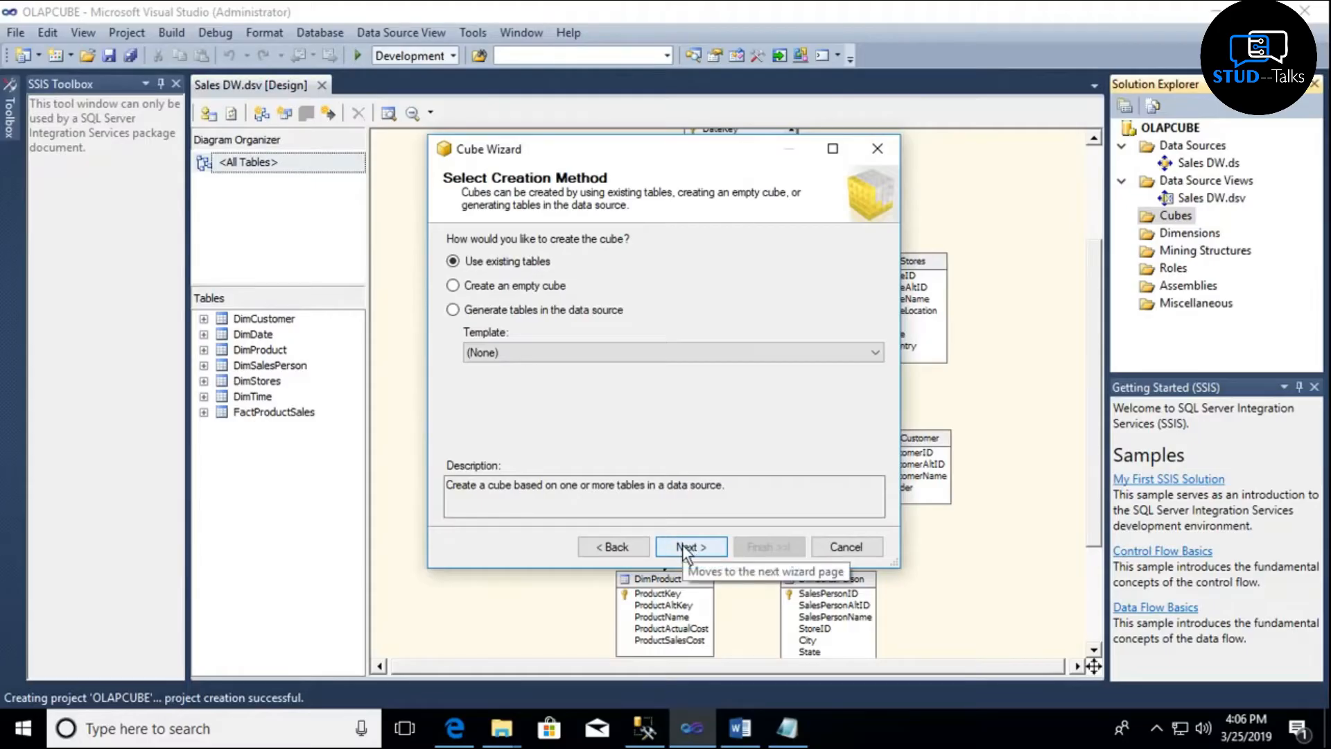
pyautogui.click(682, 547)
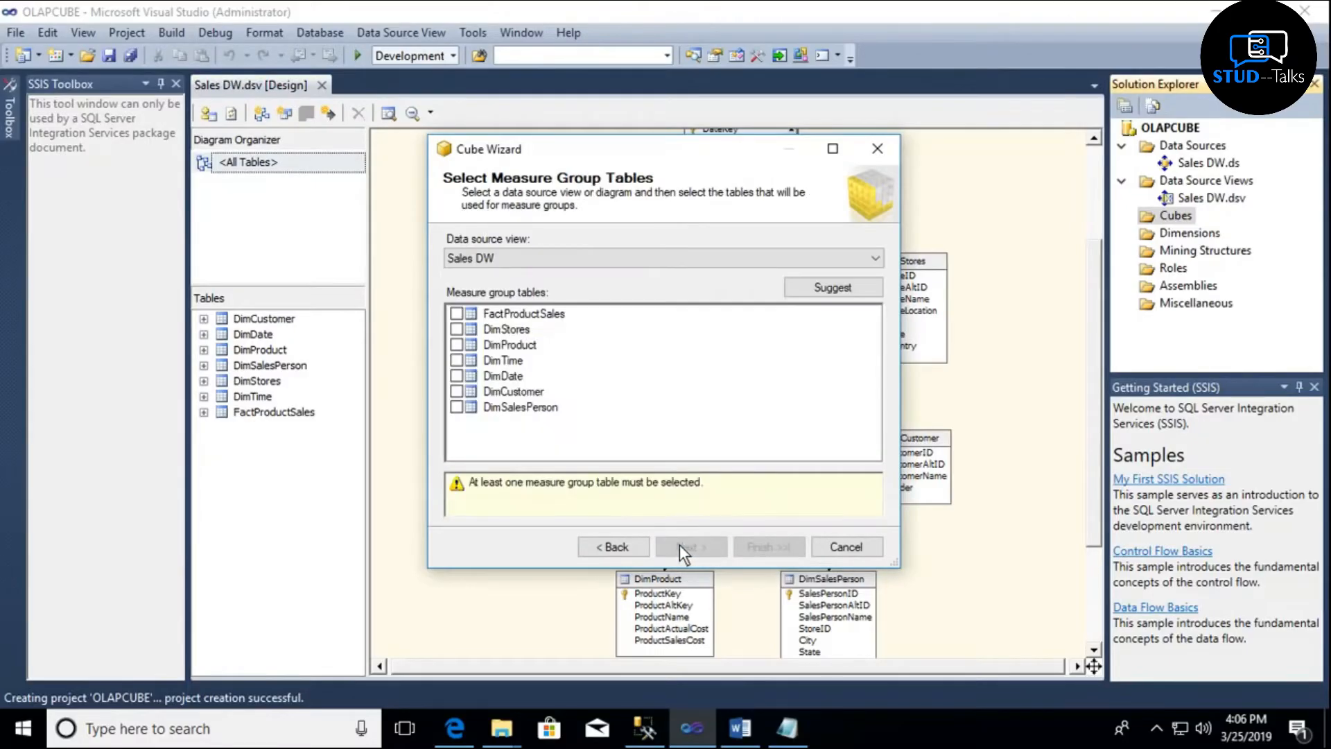
pyautogui.click(509, 317)
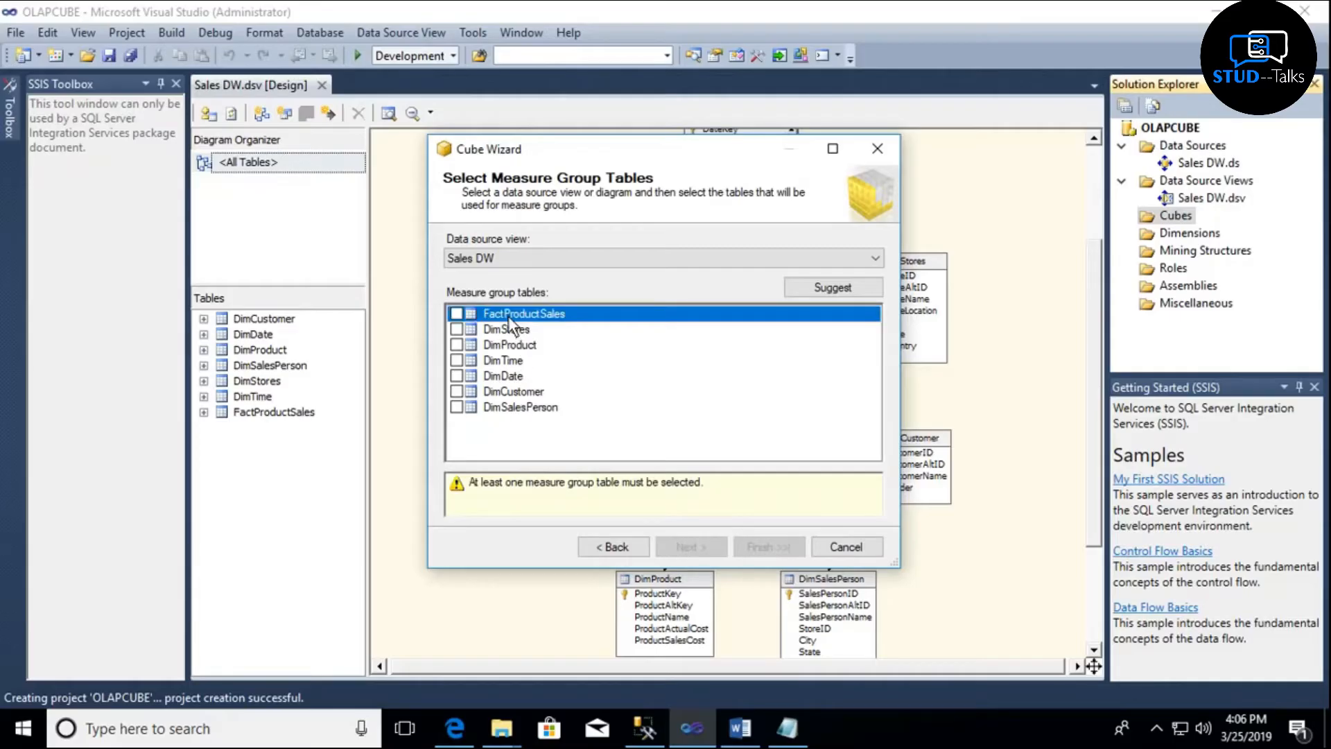
pyautogui.click(456, 314)
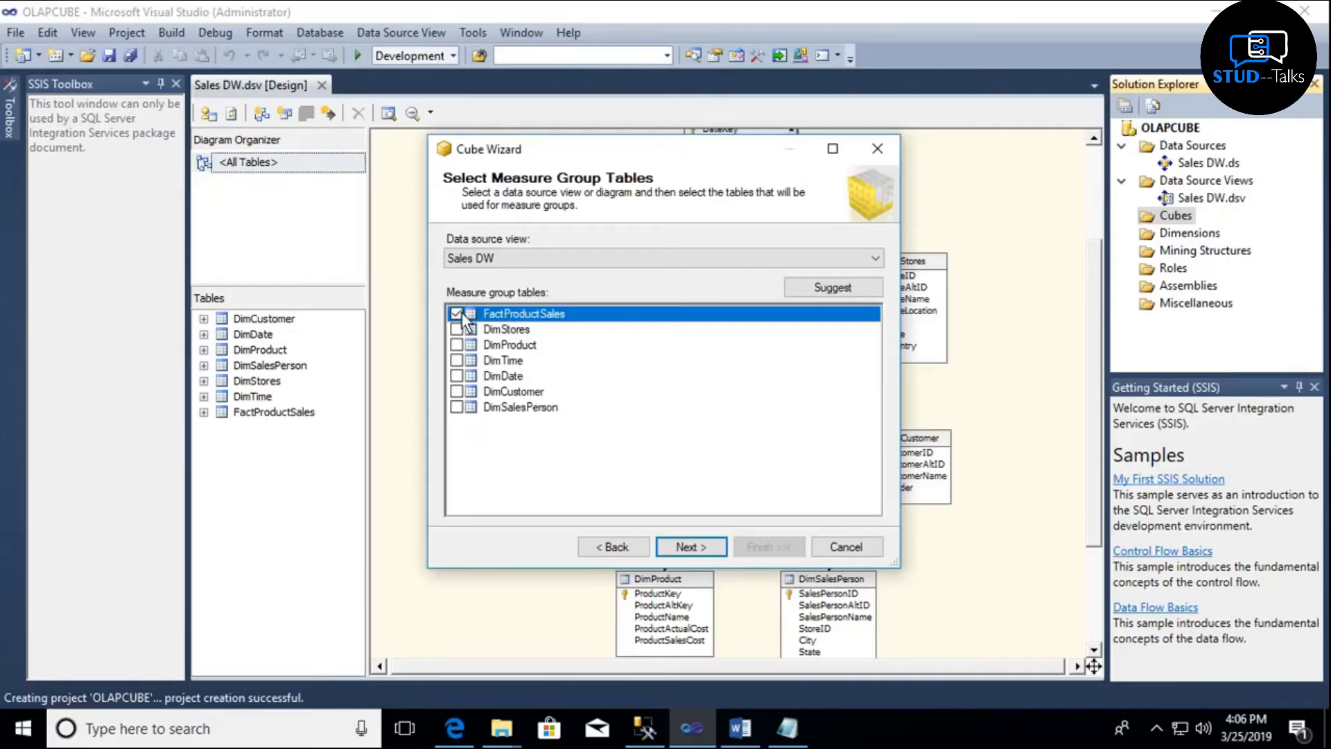
pyautogui.click(685, 548)
# - Accept the proposed measures and all new dimensions, and finish the cube with the name Sales DW_CUBE
pyautogui.click(685, 548)
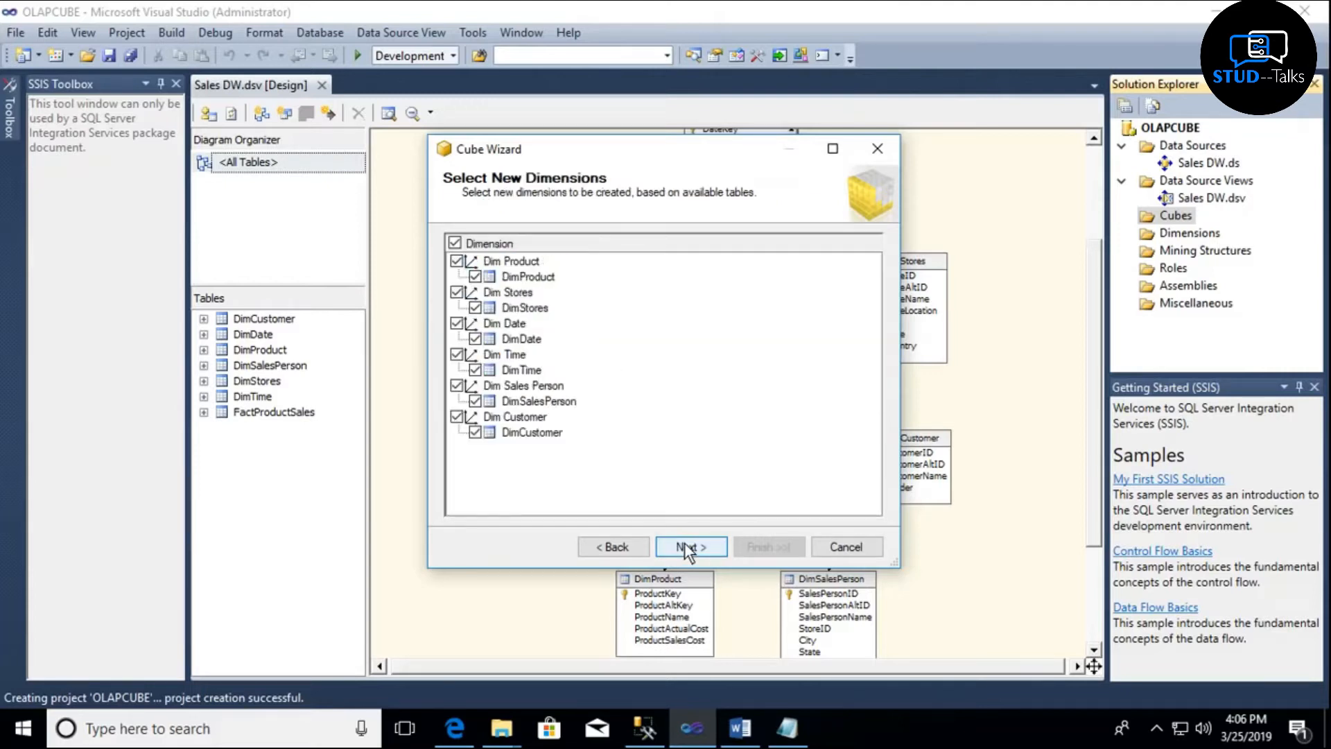
pyautogui.click(685, 547)
pyautogui.click(617, 259)
pyautogui.write('_')
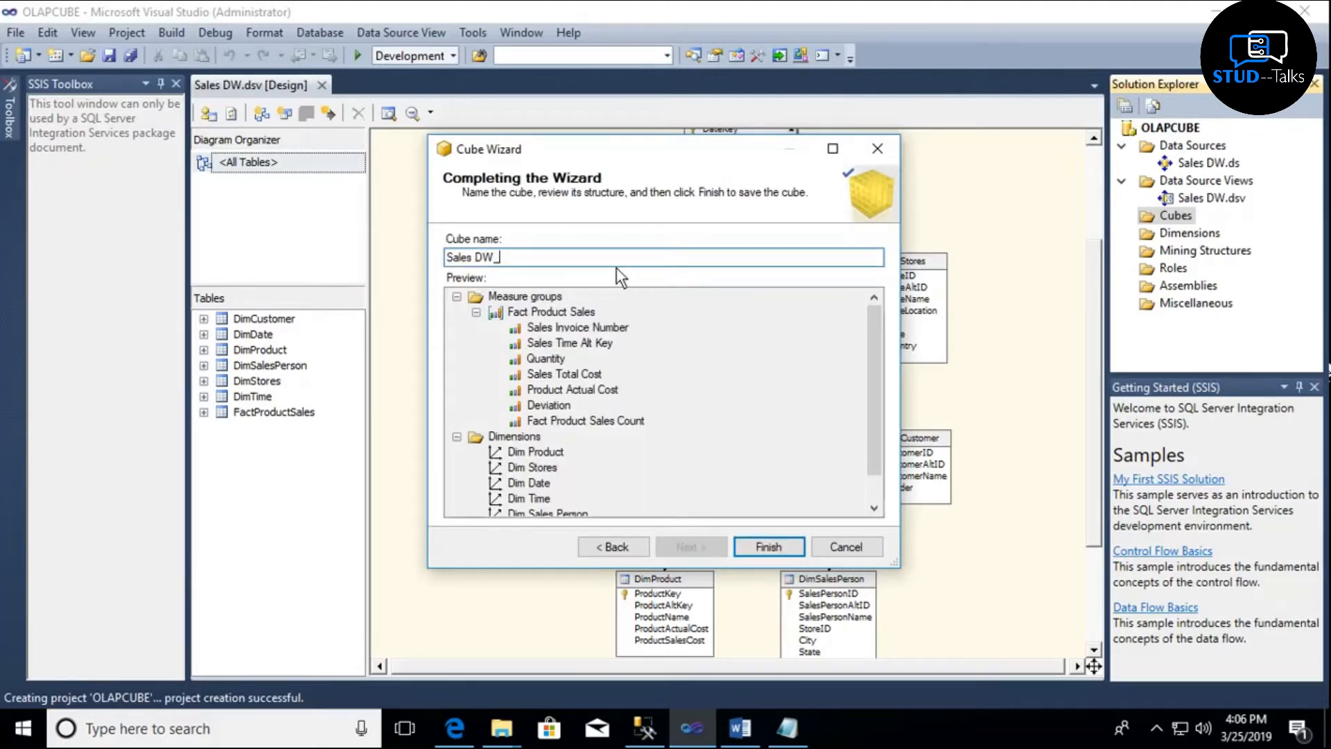
pyautogui.write('CUBE')
pyautogui.click(759, 546)
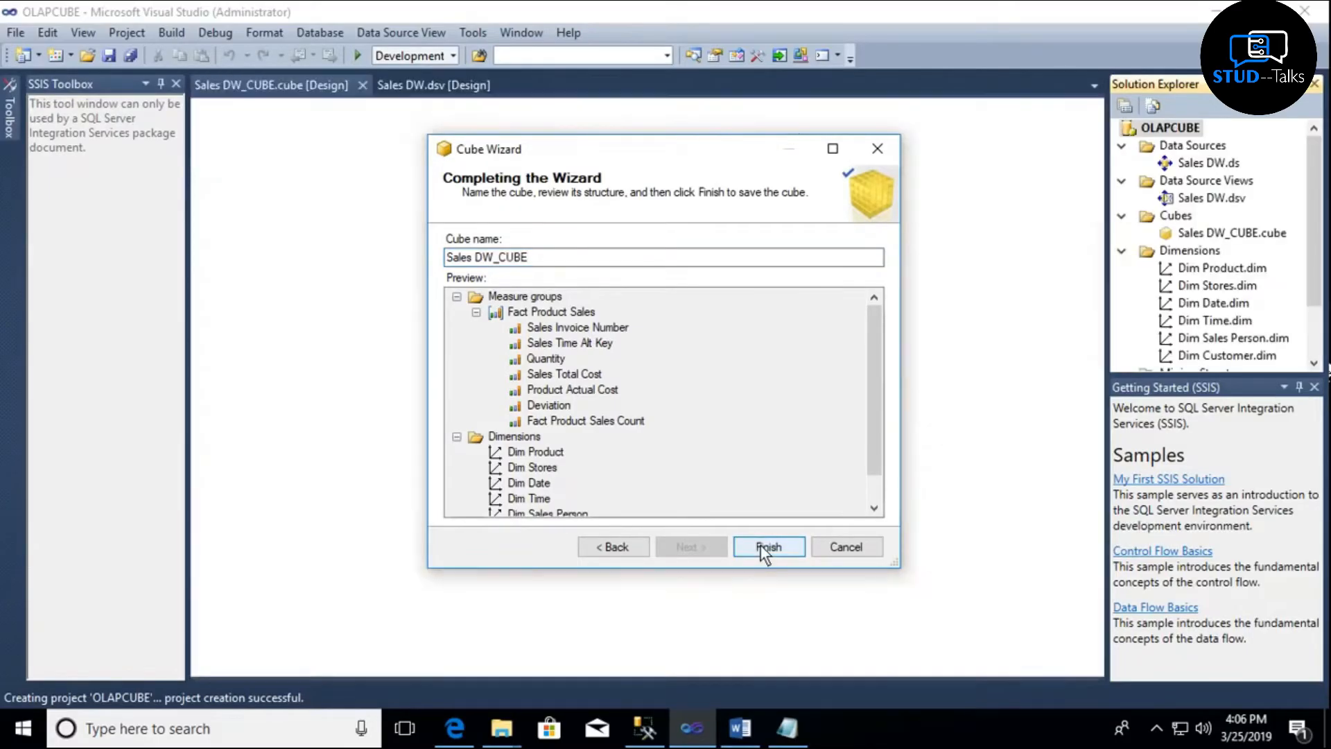
# - Open the Dim Product dimension and add the ProductName column as an attribute
pyautogui.click(1220, 269)
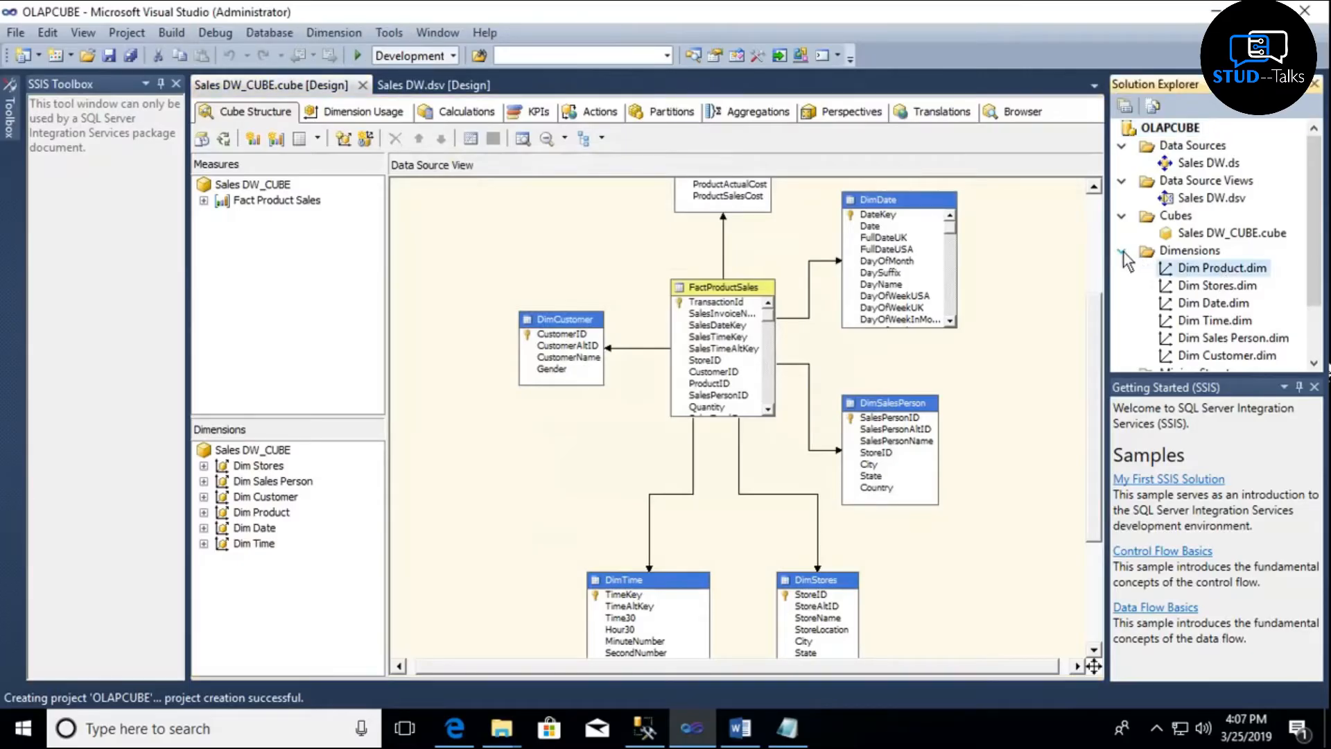
pyautogui.scroll(-1, 1193, 291)
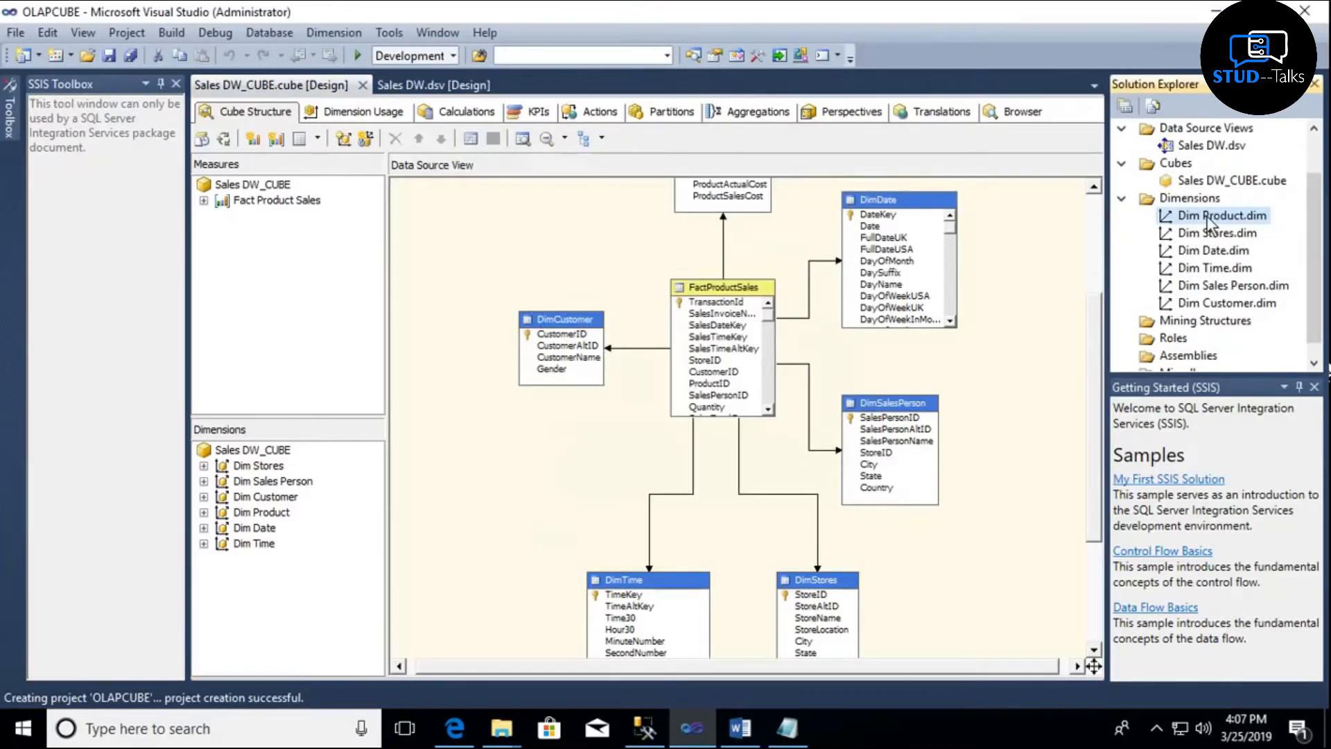
pyautogui.doubleClick(1210, 218)
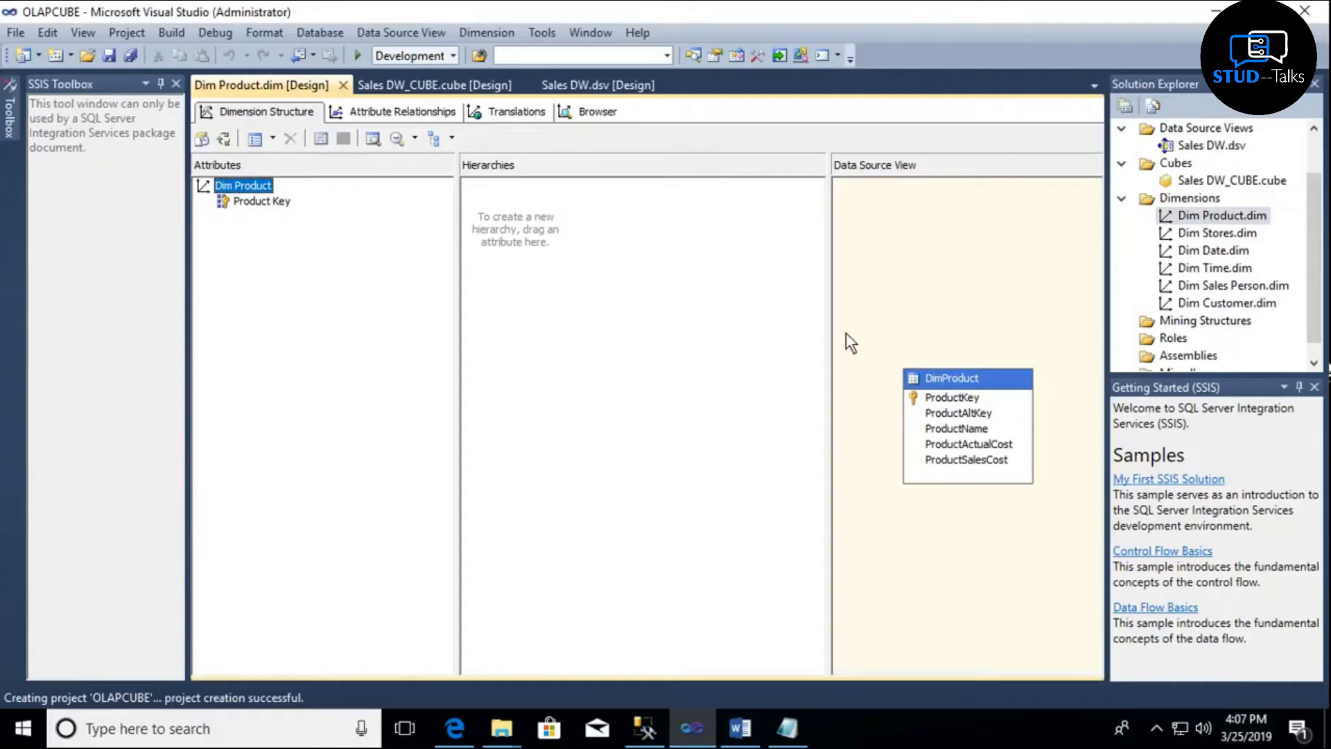
pyautogui.click(956, 428)
pyautogui.moveTo(955, 429); pyautogui.dragTo(228, 215)
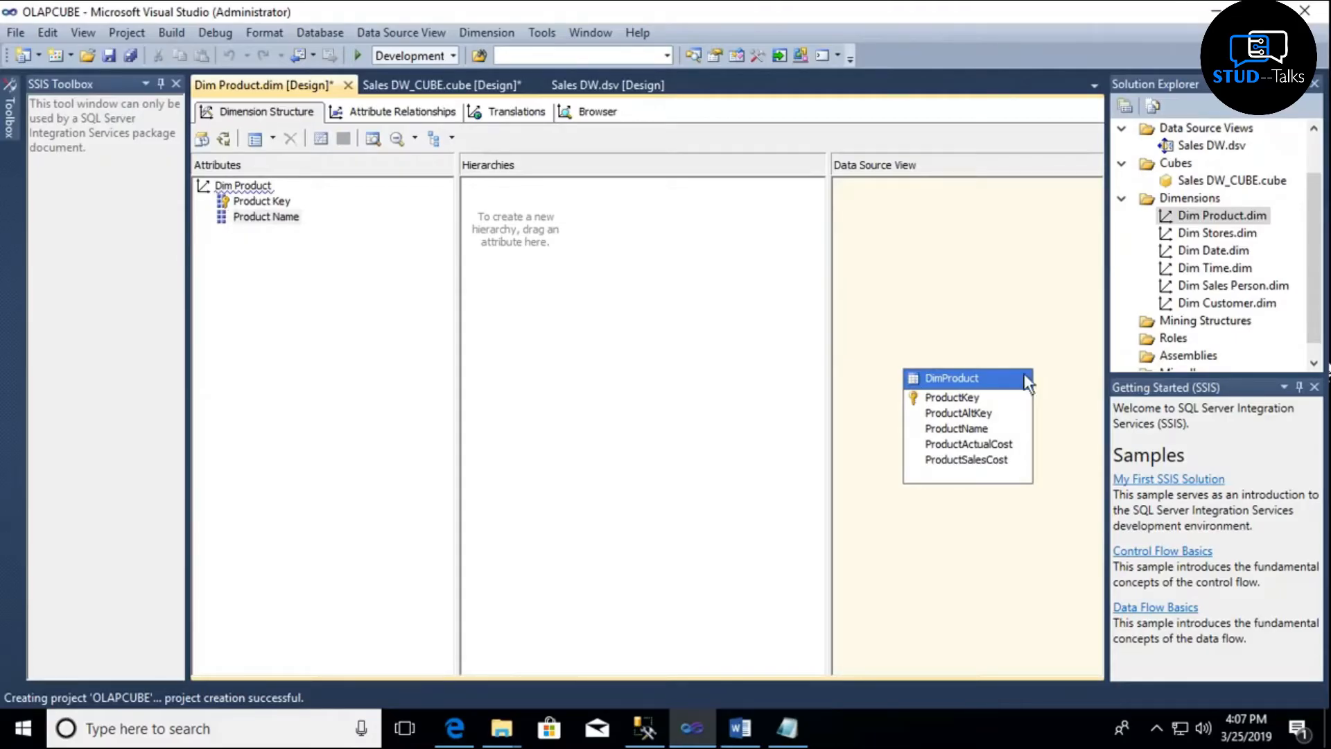
# - Open the Dim Customer dimension and add the CustomerName column as an attribute
pyautogui.doubleClick(1218, 303)
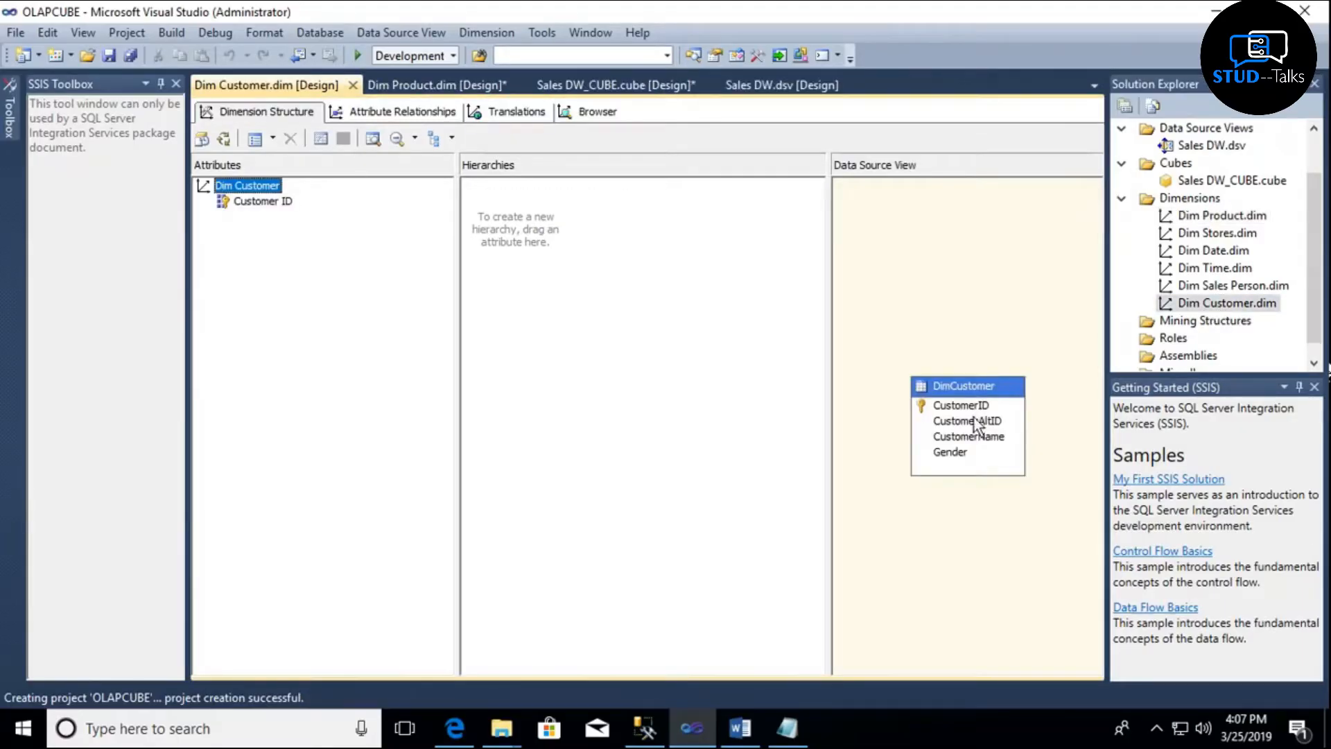
pyautogui.click(976, 436)
pyautogui.moveTo(908, 434); pyautogui.dragTo(258, 234)
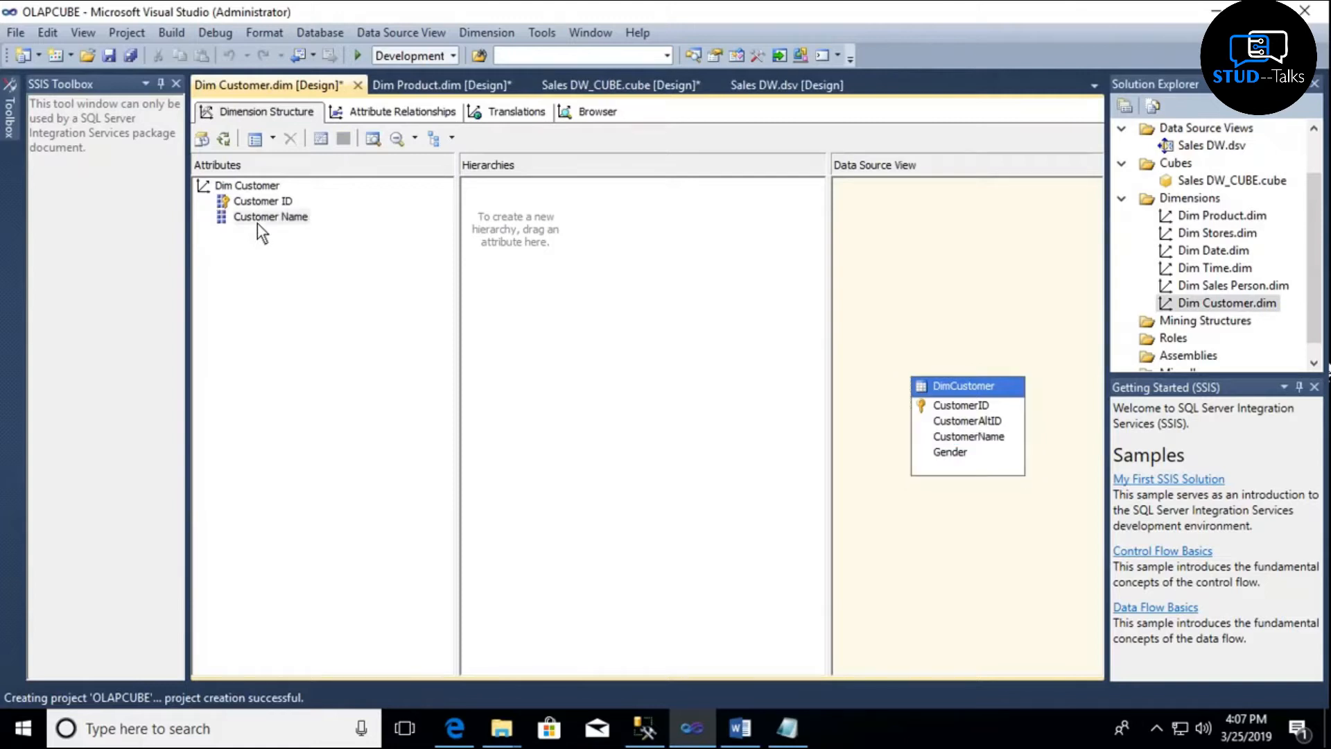
# - Open the Dim Date dimension and add the FullDateUK column as an attribute
pyautogui.doubleClick(1218, 251)
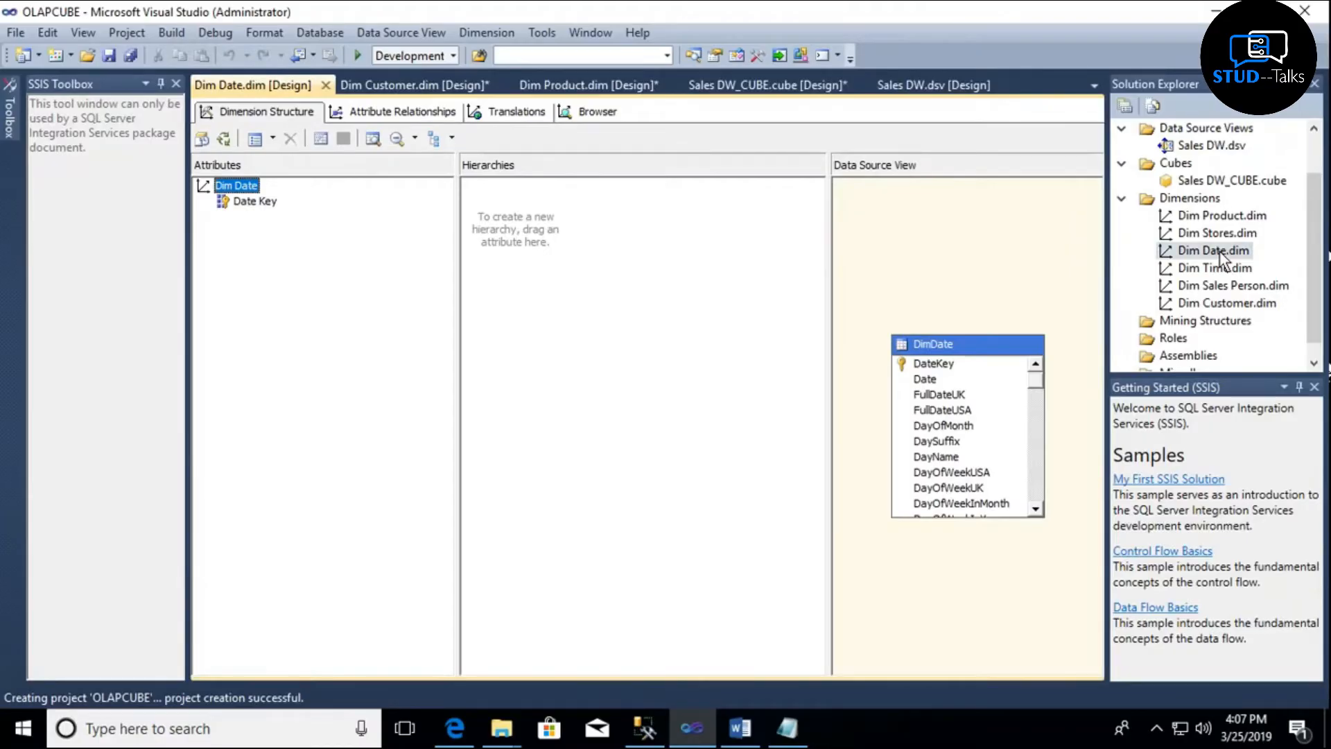
pyautogui.click(939, 395)
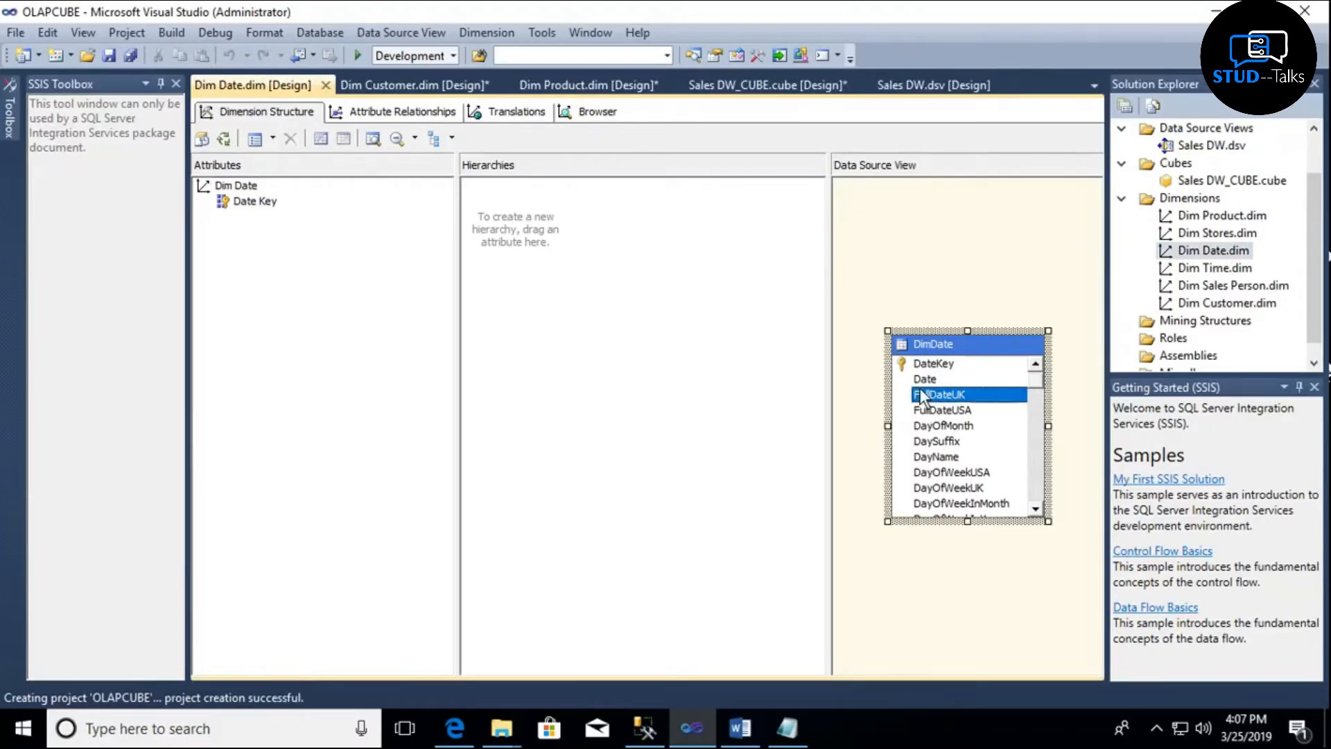
pyautogui.moveTo(226, 233); pyautogui.dragTo(255, 232)
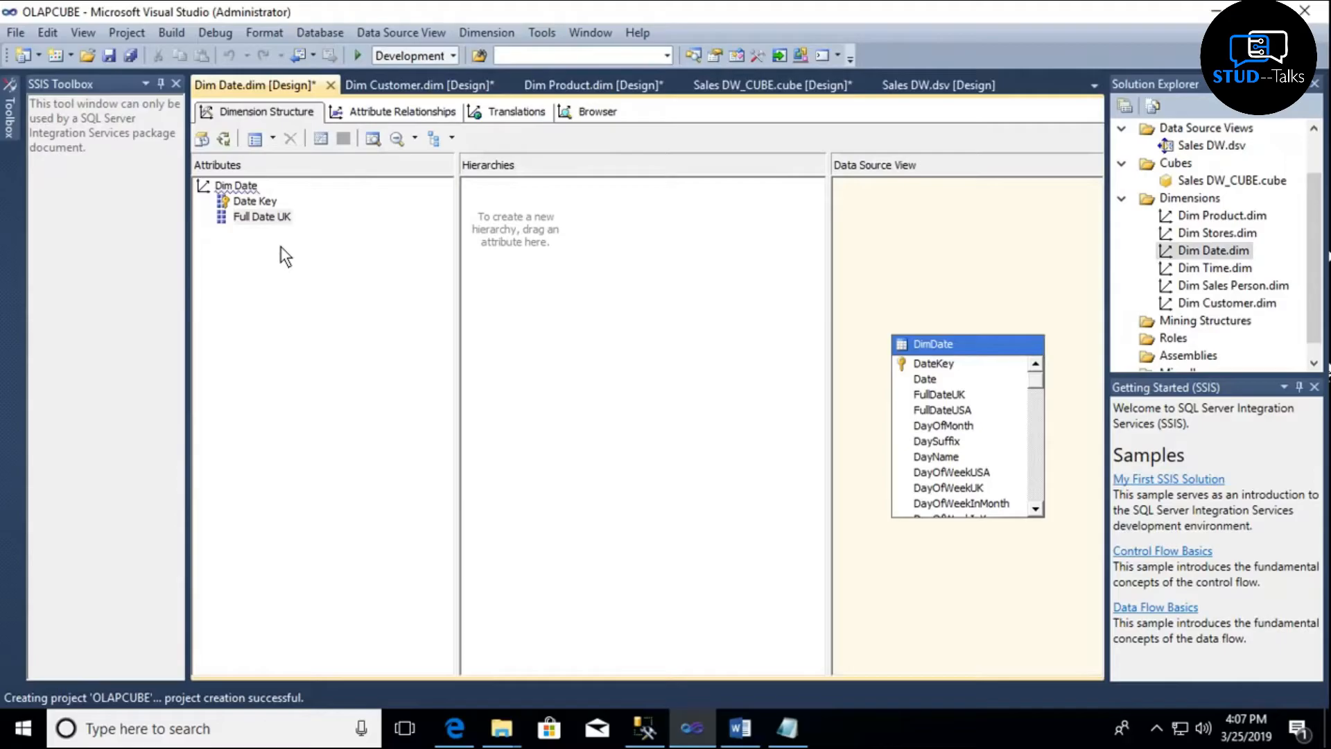
# - Add the MonthName and QuarterName columns of DimDate as attributes of the Dim Date dimension
pyautogui.moveTo(1035, 382); pyautogui.dragTo(1026, 409)
pyautogui.click(1037, 435)
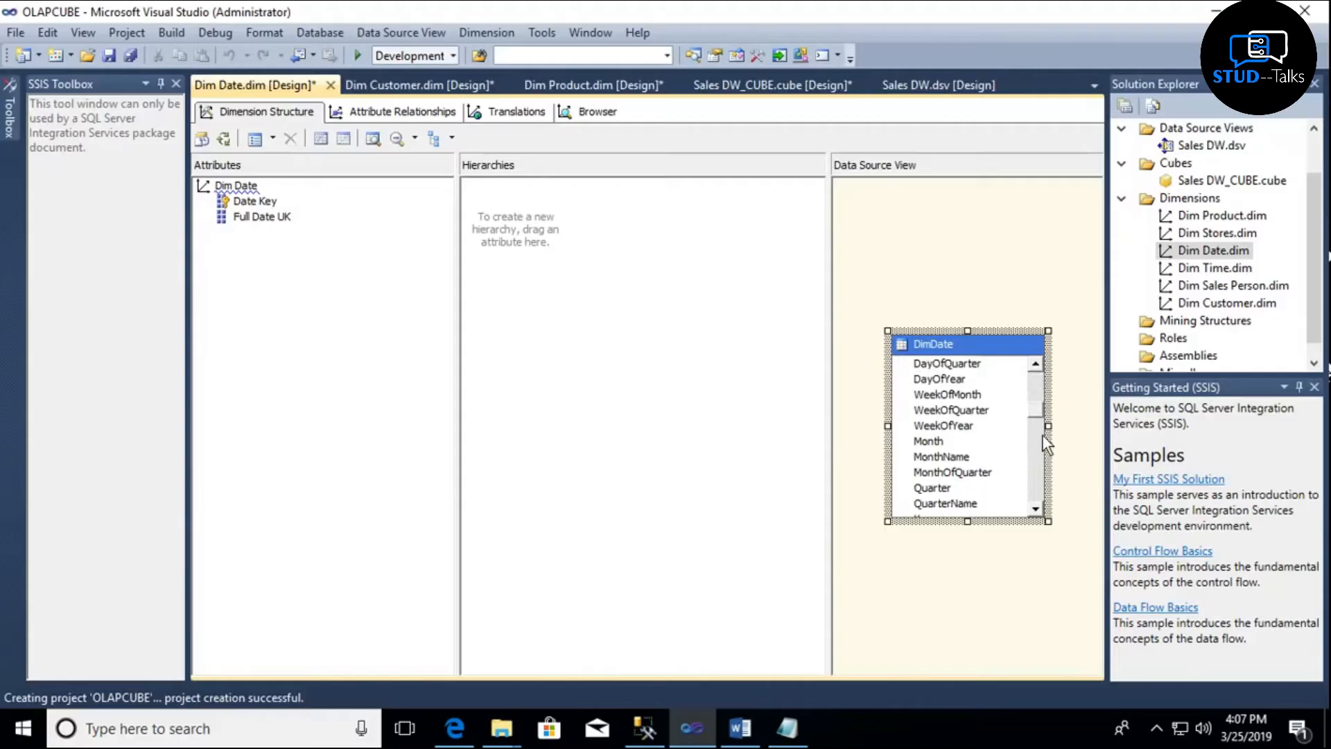
pyautogui.click(948, 456)
pyautogui.moveTo(835, 438); pyautogui.dragTo(210, 257)
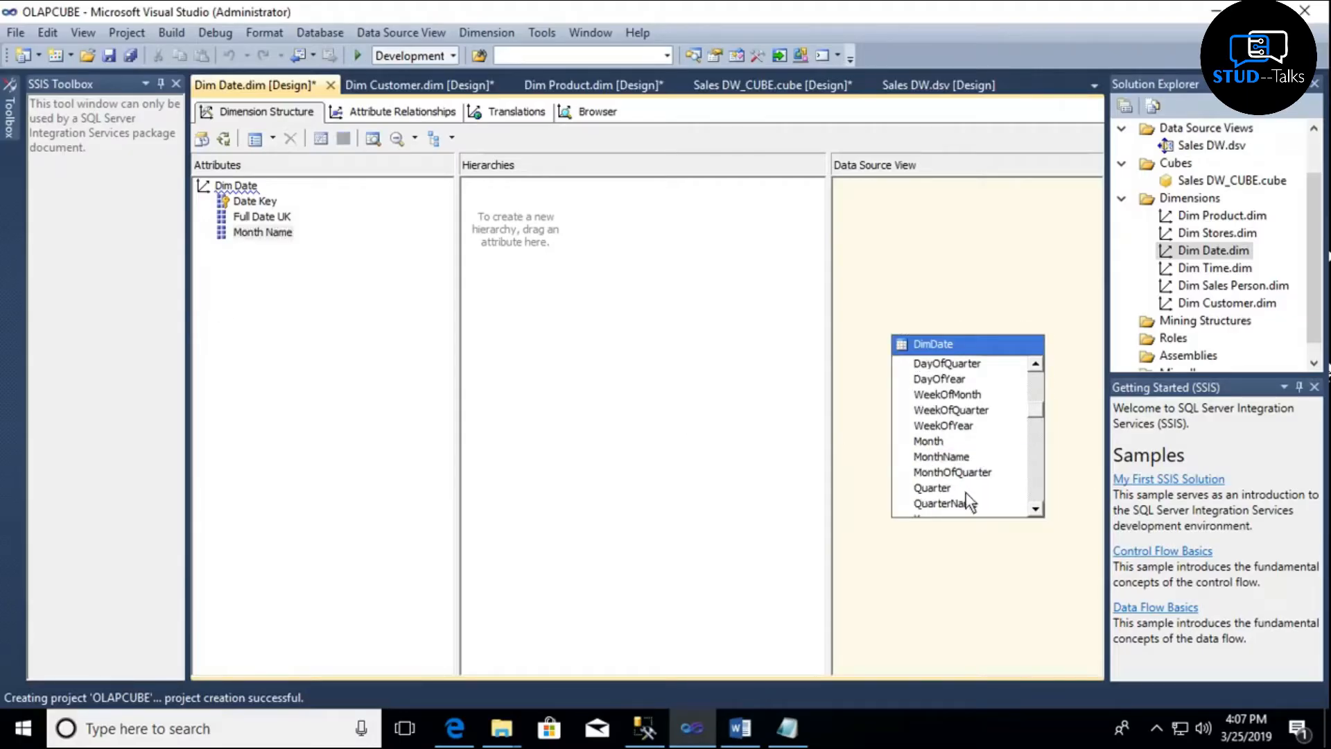
pyautogui.click(937, 503)
pyautogui.moveTo(219, 249); pyautogui.dragTo(241, 256)
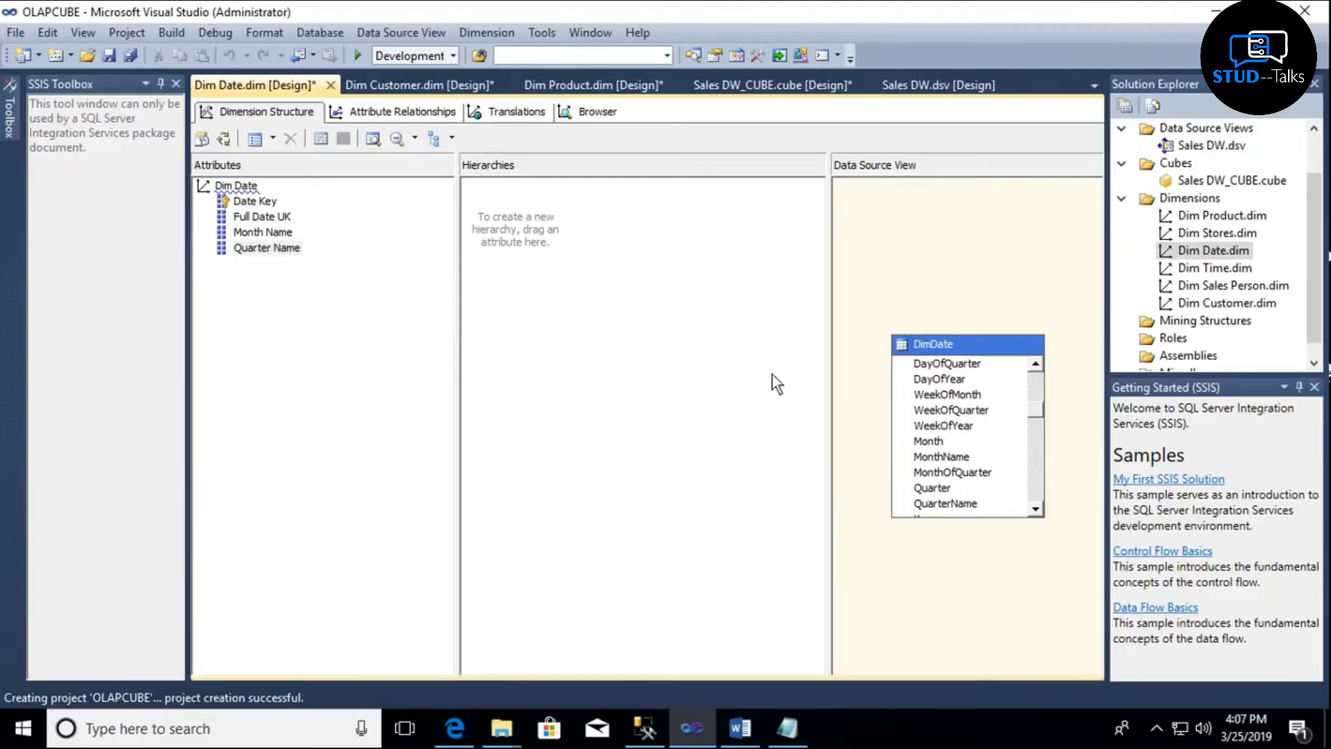
# - Add the WeekOfMonth and Year columns of DimDate as attributes of the Dim Date dimension
pyautogui.click(952, 397)
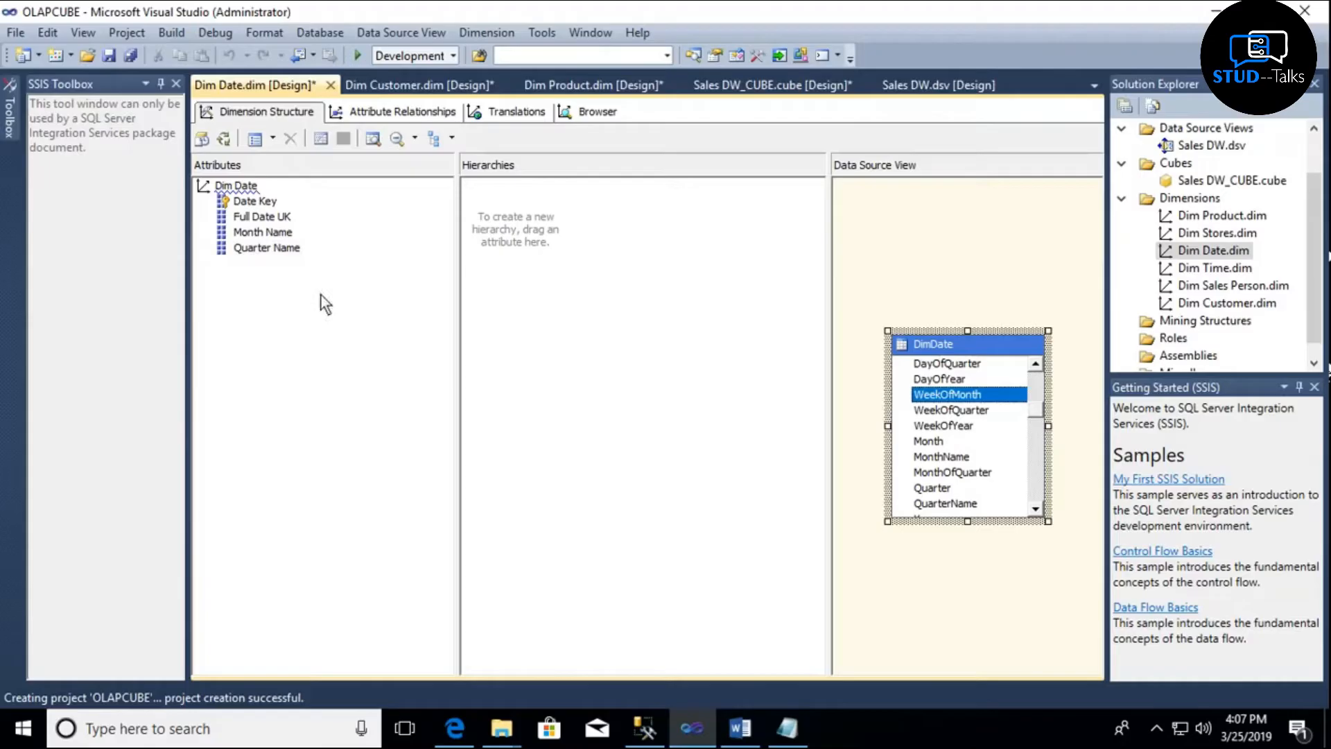
pyautogui.moveTo(322, 294); pyautogui.dragTo(268, 273)
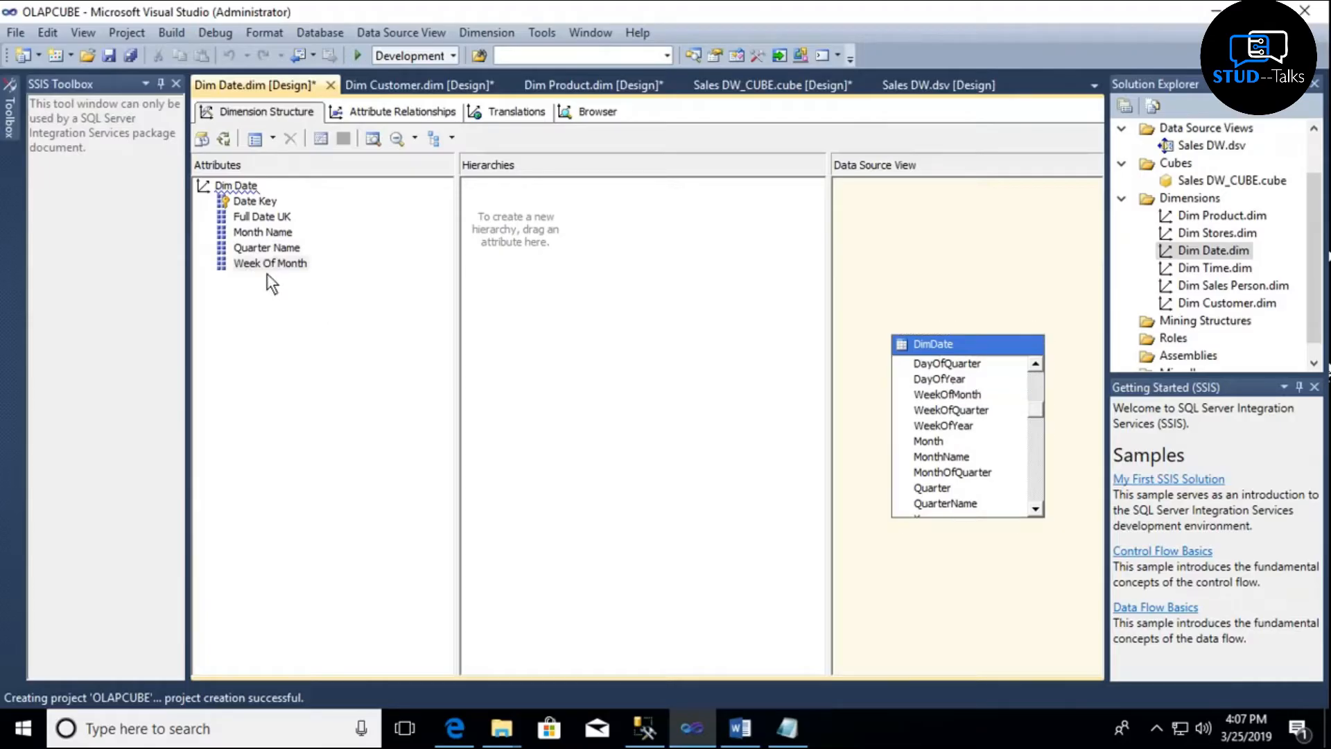
pyautogui.click(1036, 511)
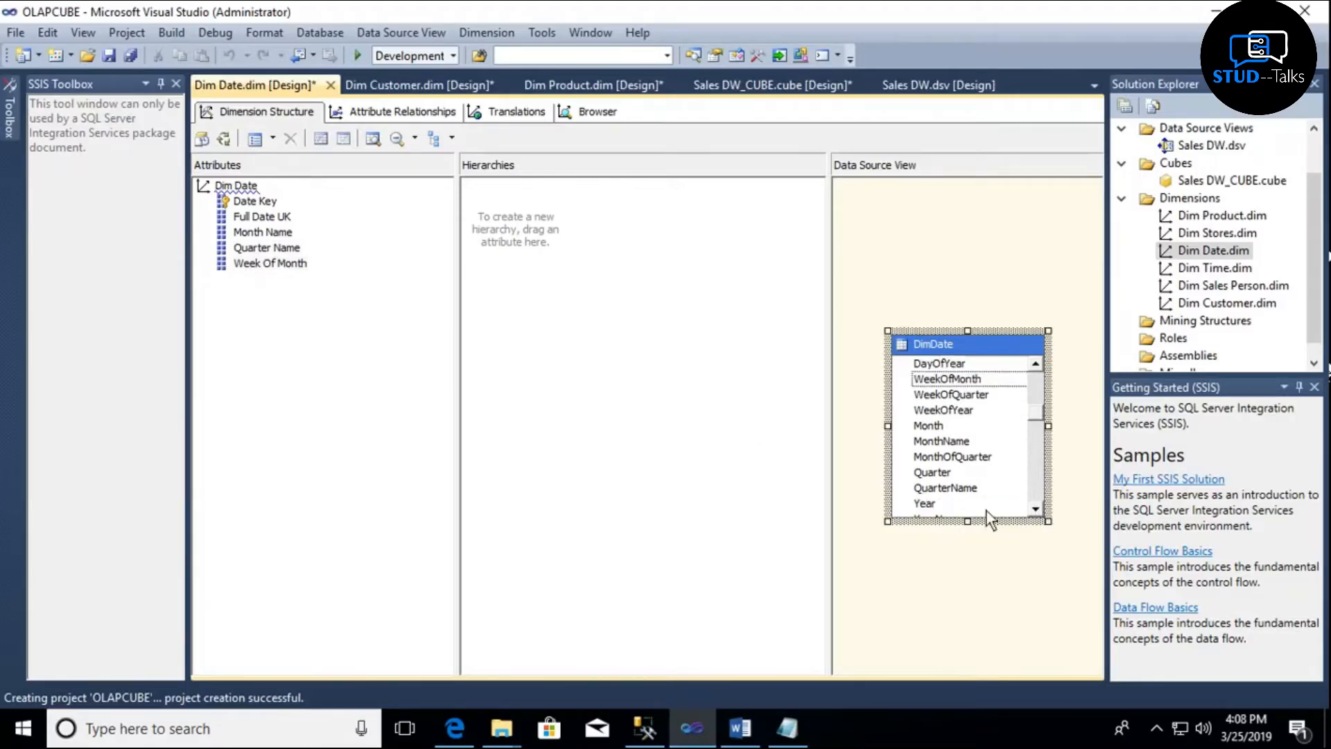
pyautogui.moveTo(924, 502); pyautogui.dragTo(274, 305)
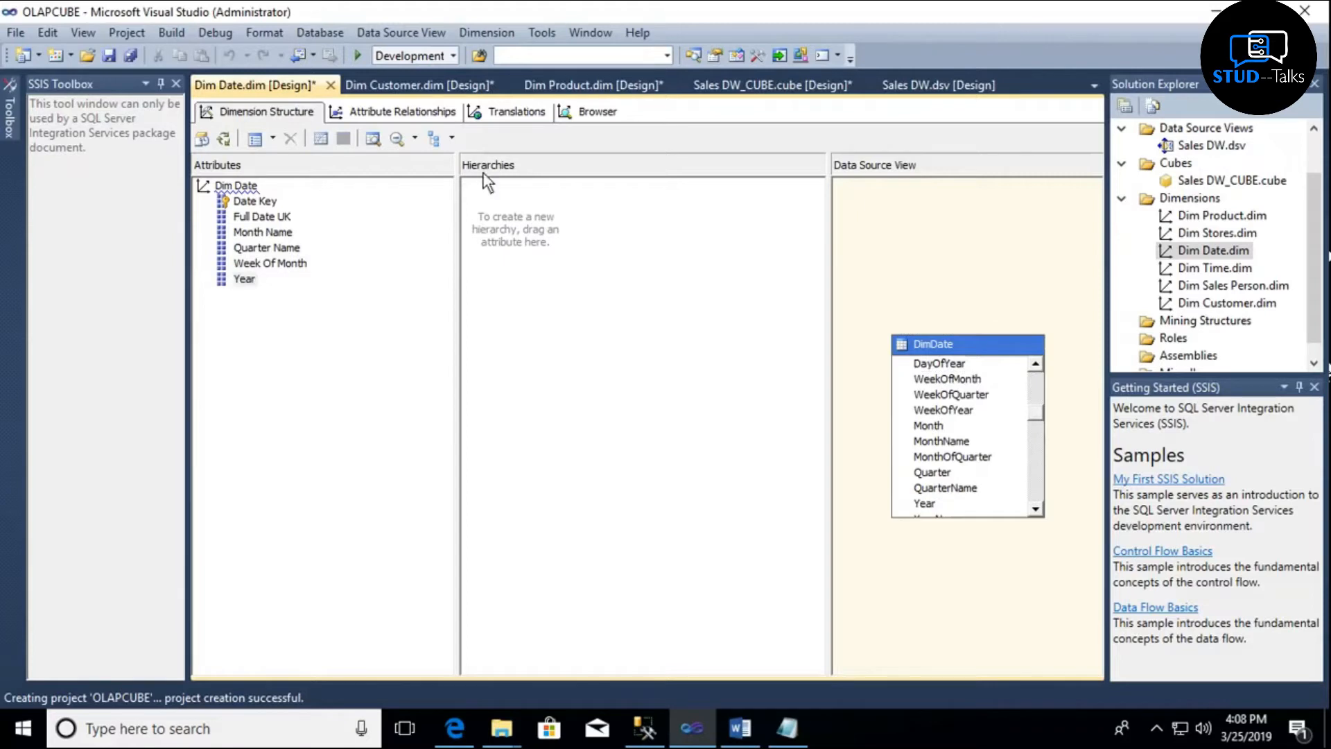
# - Create a Dim Date hierarchy with the levels Year, Quarter Name, Month Name, Week Of Month and Full Date UK, in that order
pyautogui.moveTo(243, 280); pyautogui.dragTo(522, 211)
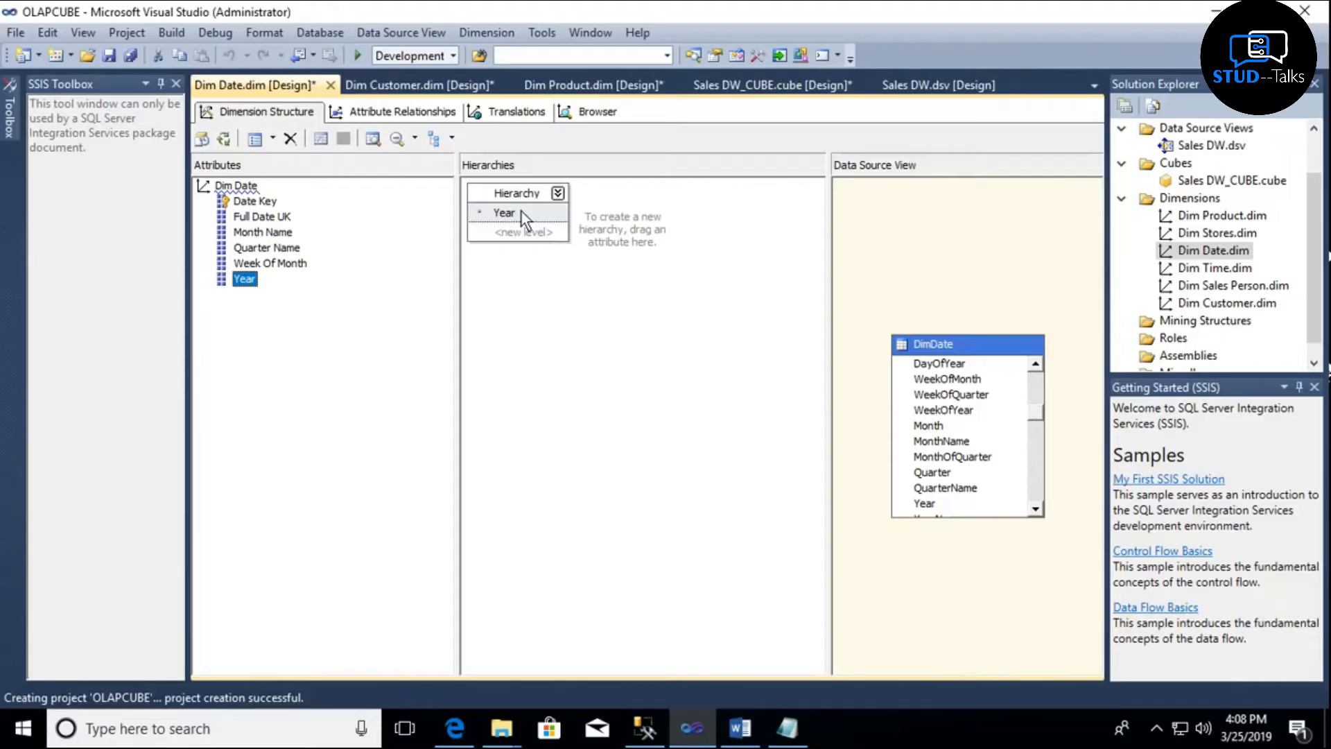
pyautogui.moveTo(273, 246); pyautogui.dragTo(499, 235)
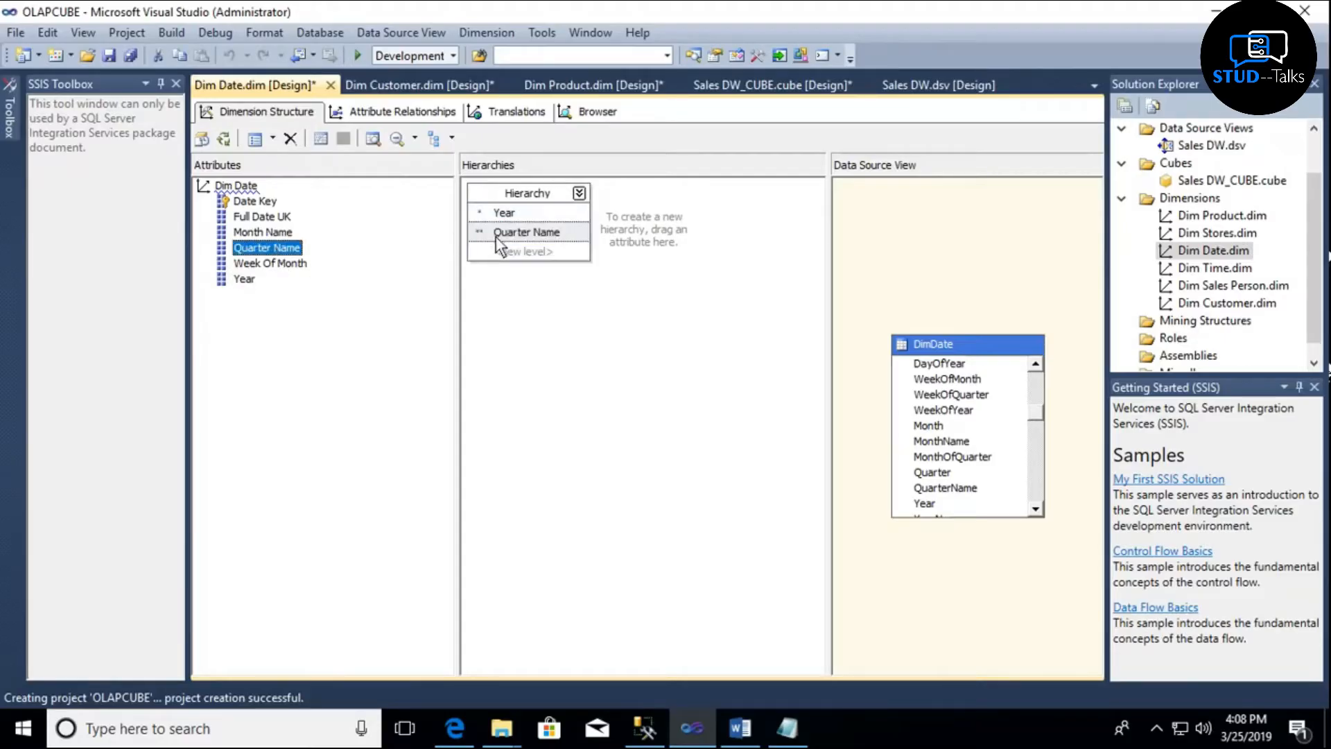
pyautogui.moveTo(263, 233); pyautogui.dragTo(506, 252)
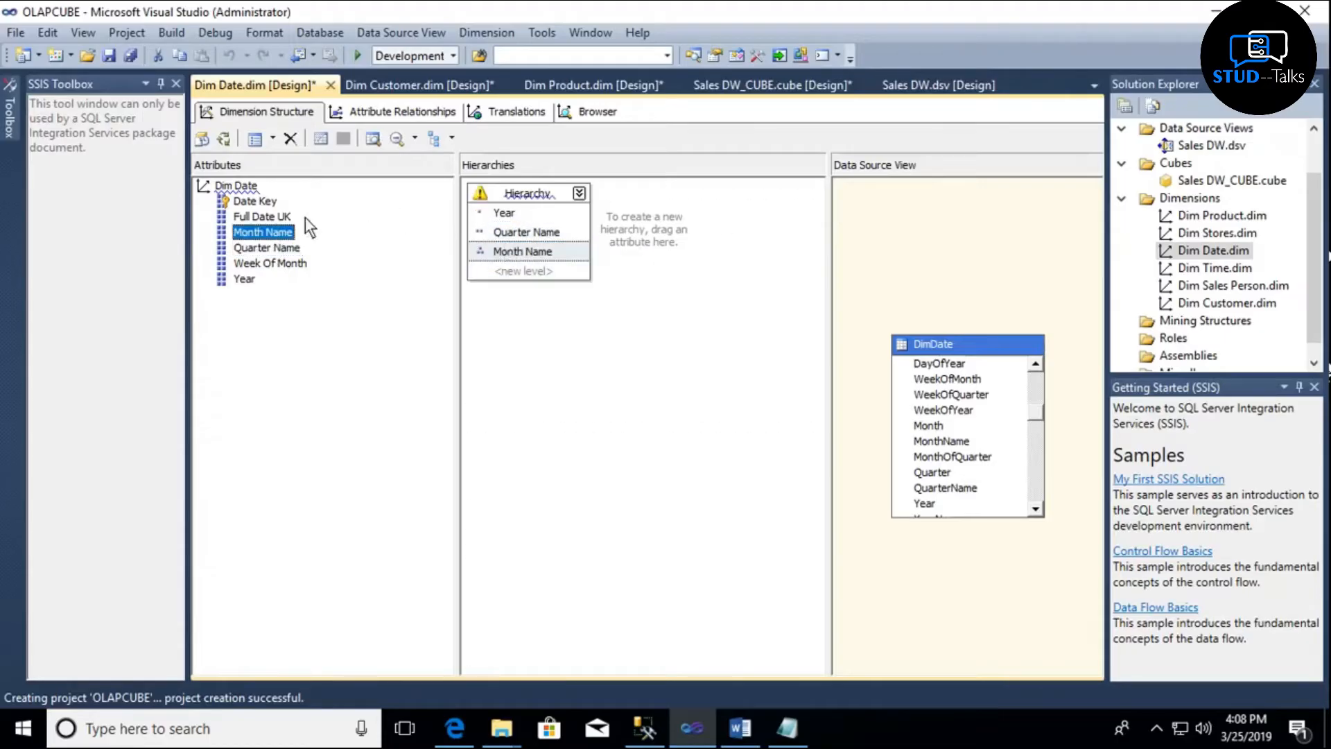
pyautogui.moveTo(269, 264); pyautogui.dragTo(505, 263)
pyautogui.moveTo(266, 217); pyautogui.dragTo(497, 290)
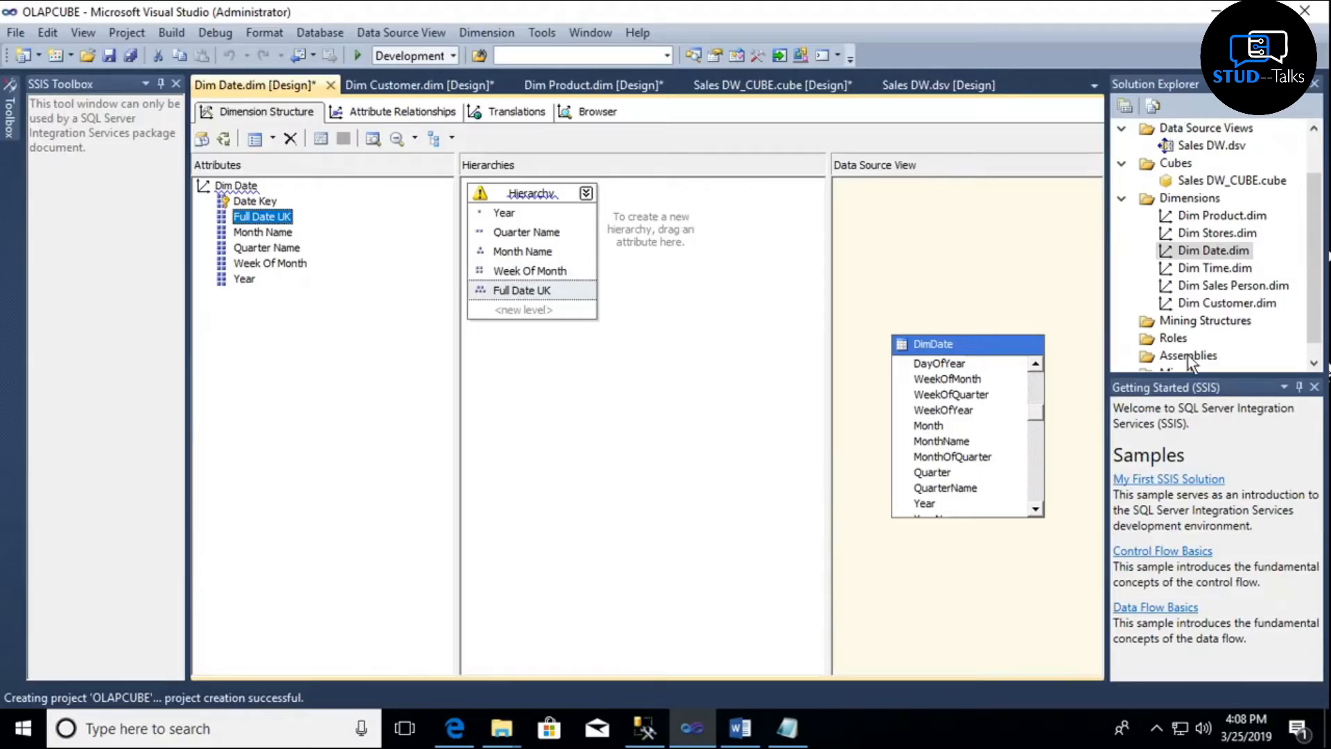
# - Open the Dim Sales Person dimension and add the SalesPersonName, City, State and Country columns as attributes
pyautogui.click(1216, 285)
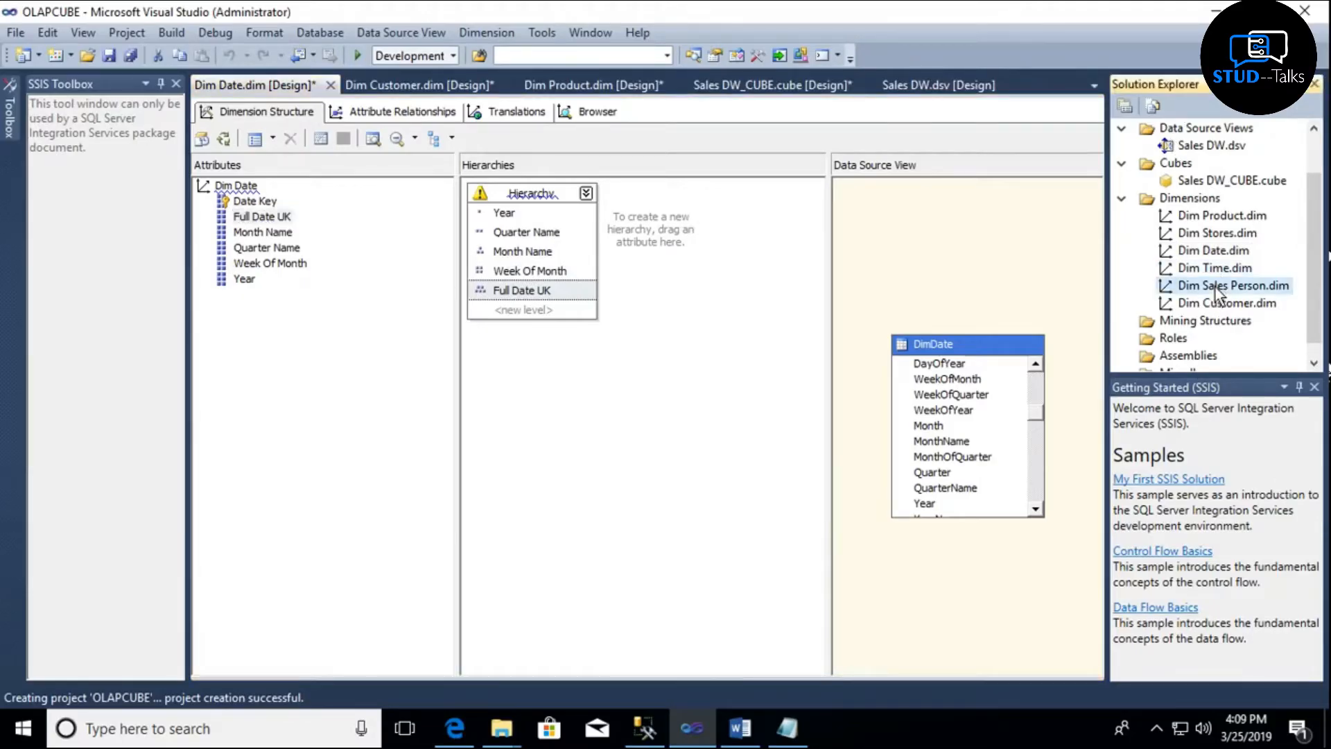
pyautogui.doubleClick(1214, 286)
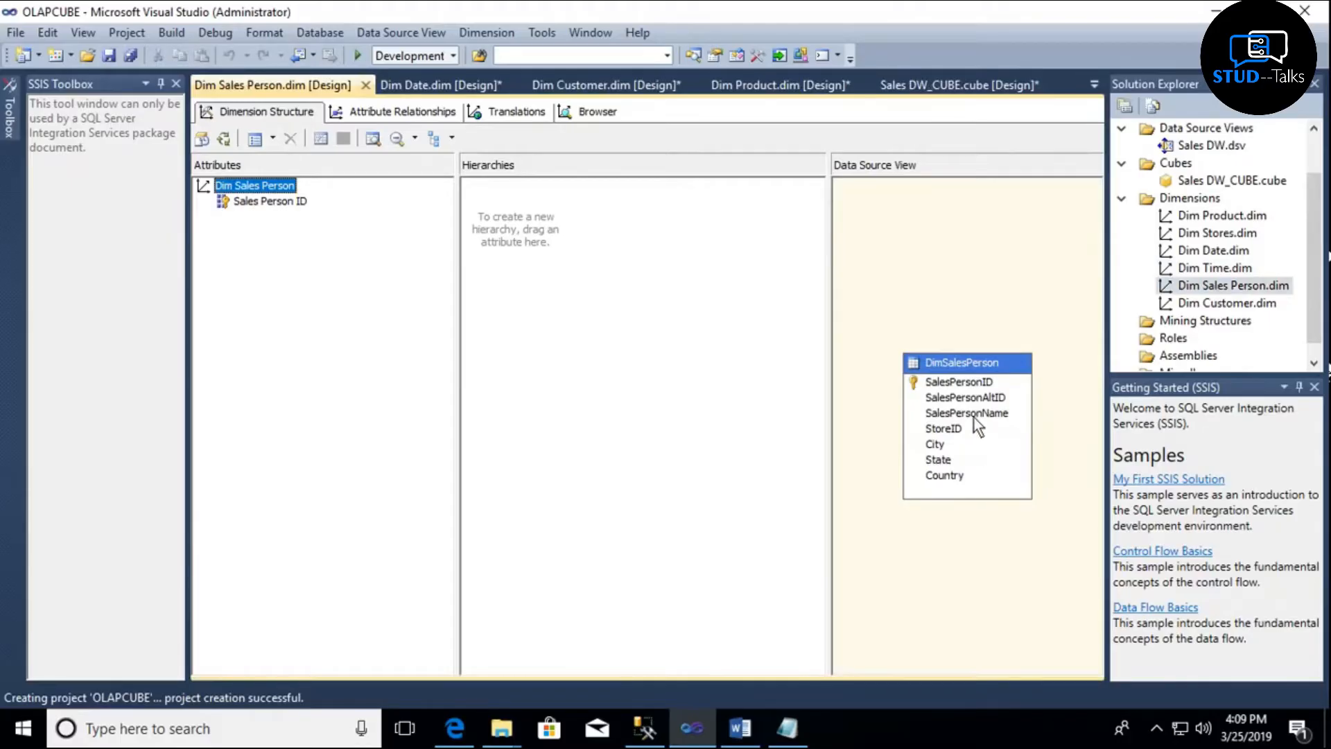
pyautogui.moveTo(971, 414); pyautogui.dragTo(280, 215)
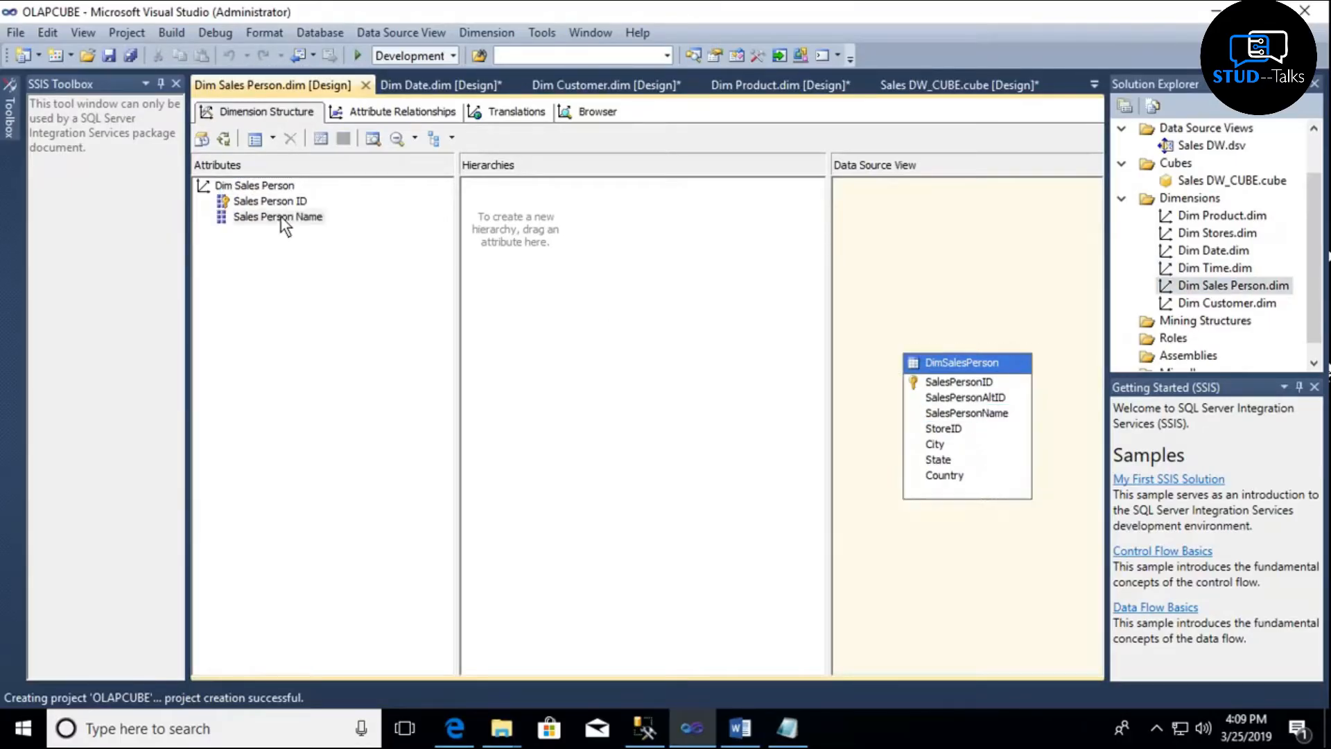
pyautogui.click(936, 444)
pyautogui.moveTo(289, 257); pyautogui.dragTo(276, 251)
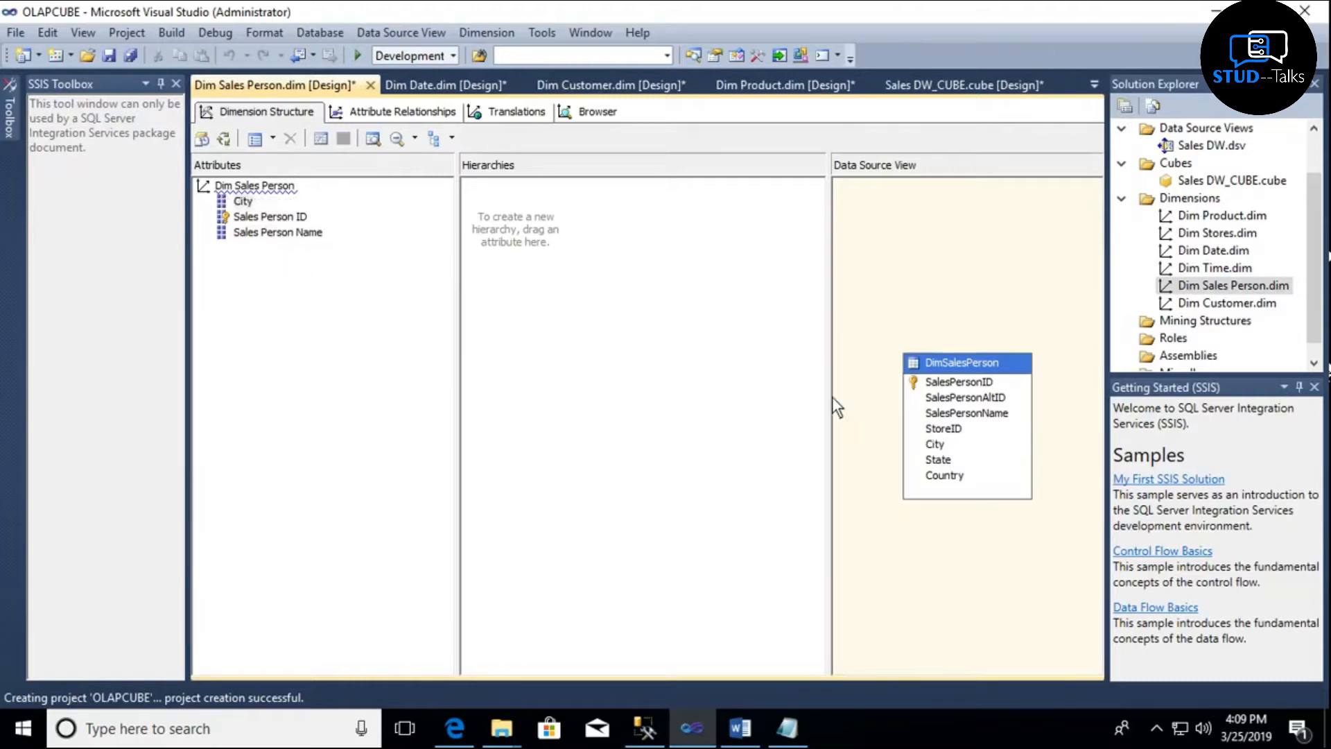
pyautogui.click(970, 460)
pyautogui.moveTo(355, 326); pyautogui.dragTo(263, 251)
pyautogui.moveTo(944, 476); pyautogui.dragTo(246, 266)
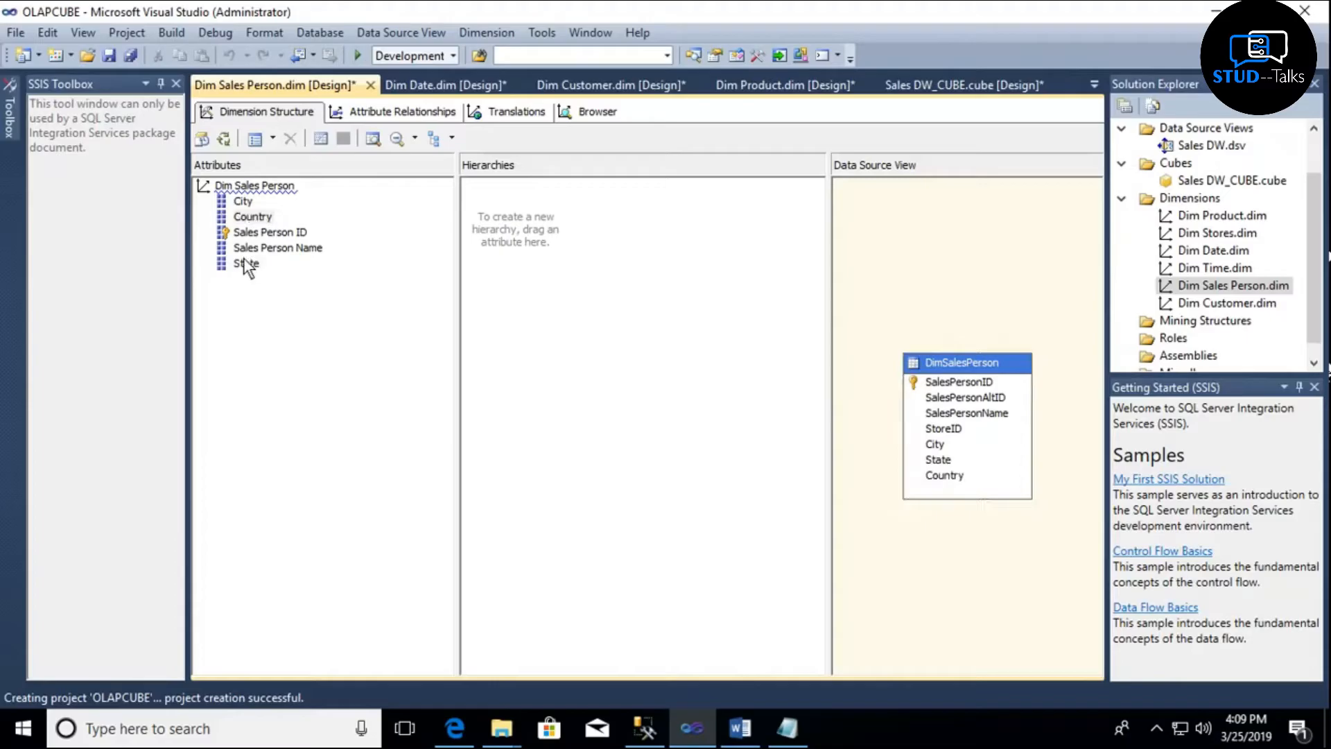
# - Create a hierarchy in the Dim Sales Person dimension with the levels City, State and Country, in that order
pyautogui.click(244, 202)
pyautogui.moveTo(247, 204); pyautogui.dragTo(516, 197)
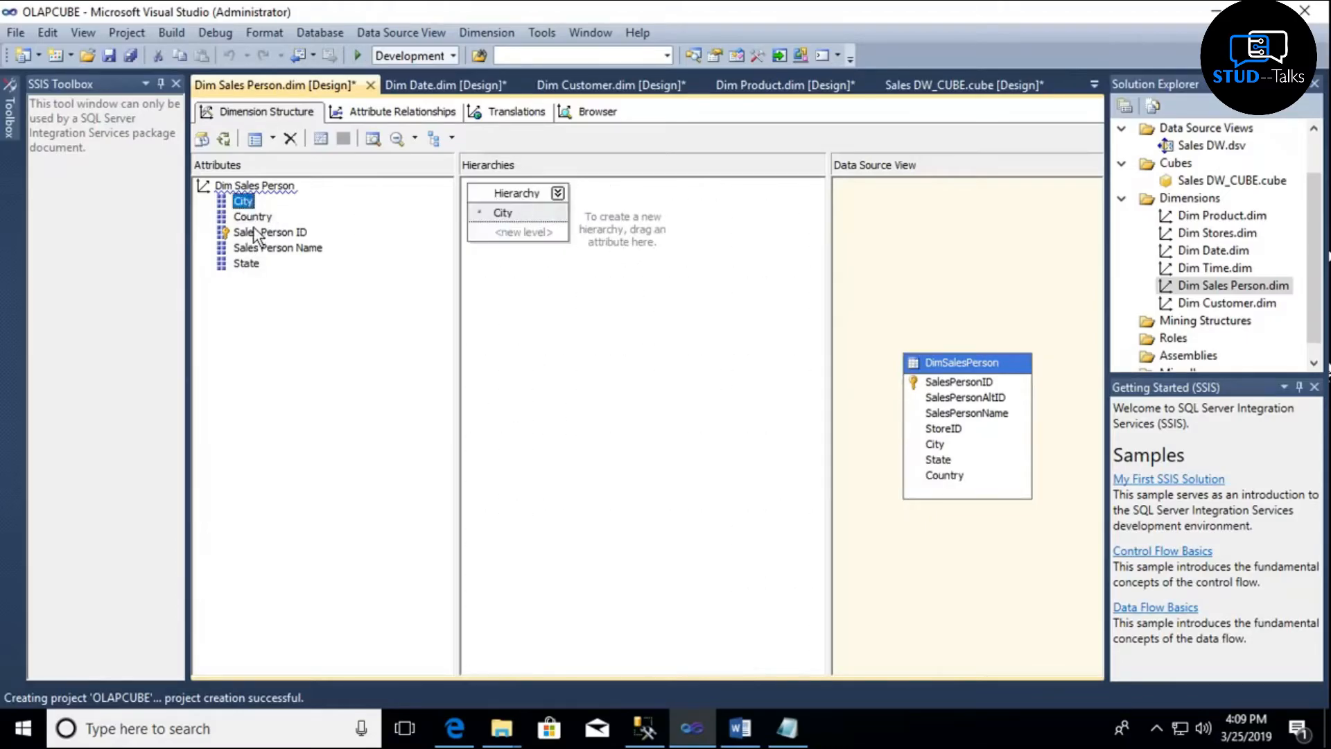
pyautogui.moveTo(247, 264); pyautogui.dragTo(492, 238)
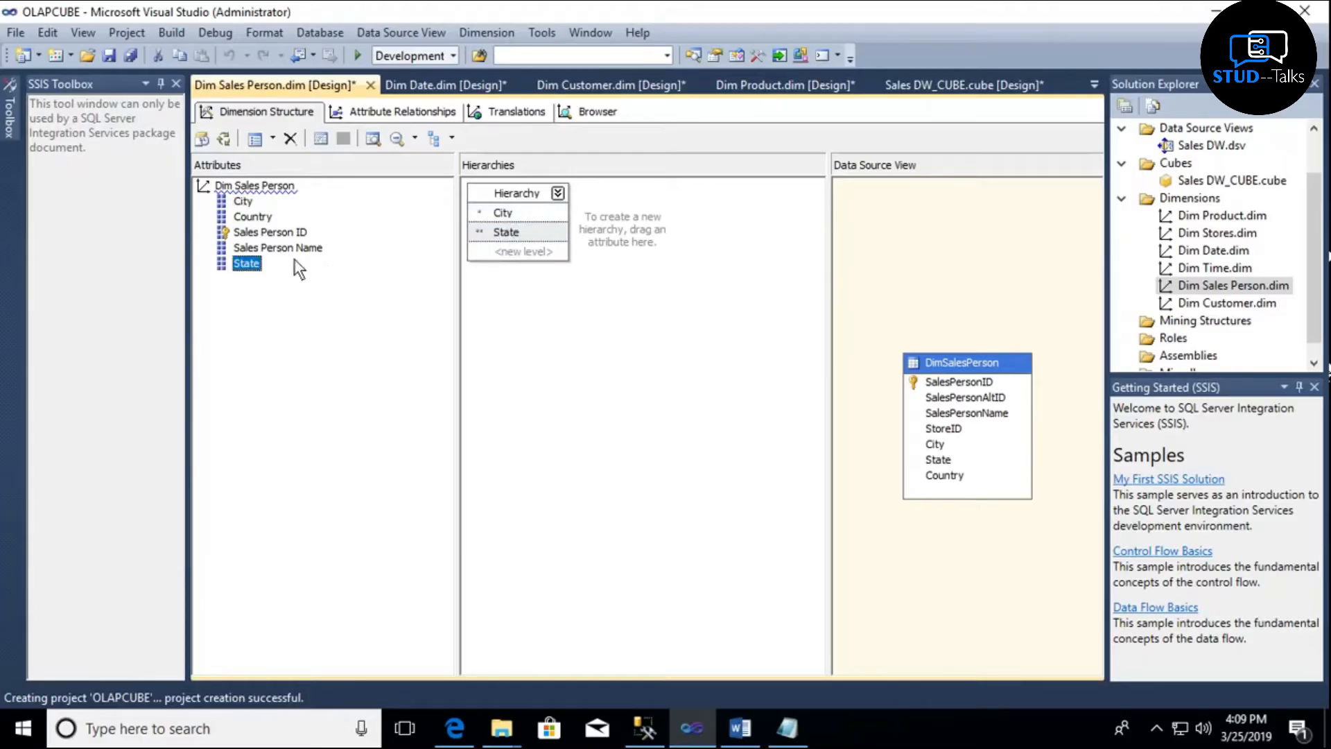
pyautogui.moveTo(255, 217); pyautogui.dragTo(490, 255)
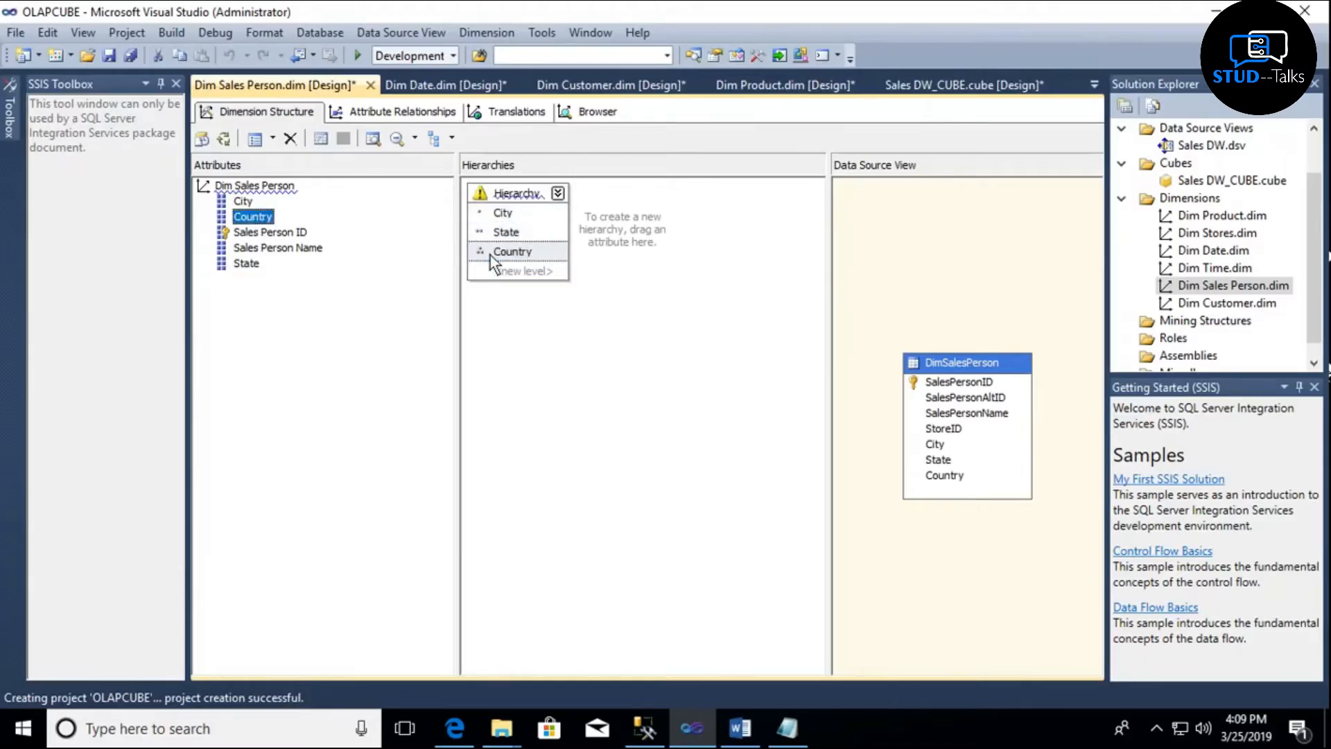
# - Open the OLAPCUBE project's deployment properties and set the Processing Option to Do Not Process
pyautogui.scroll(1, 1315, 229)
pyautogui.rightClick(1151, 129)
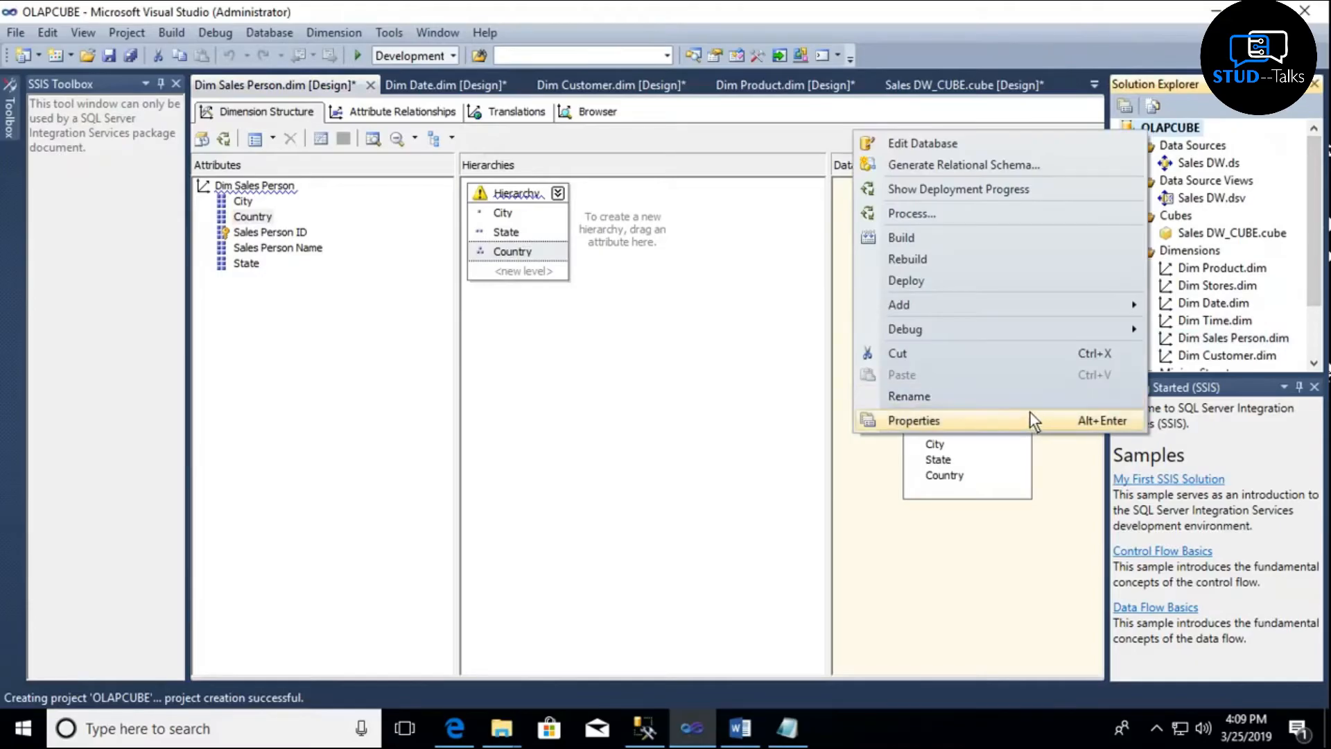
pyautogui.click(1030, 413)
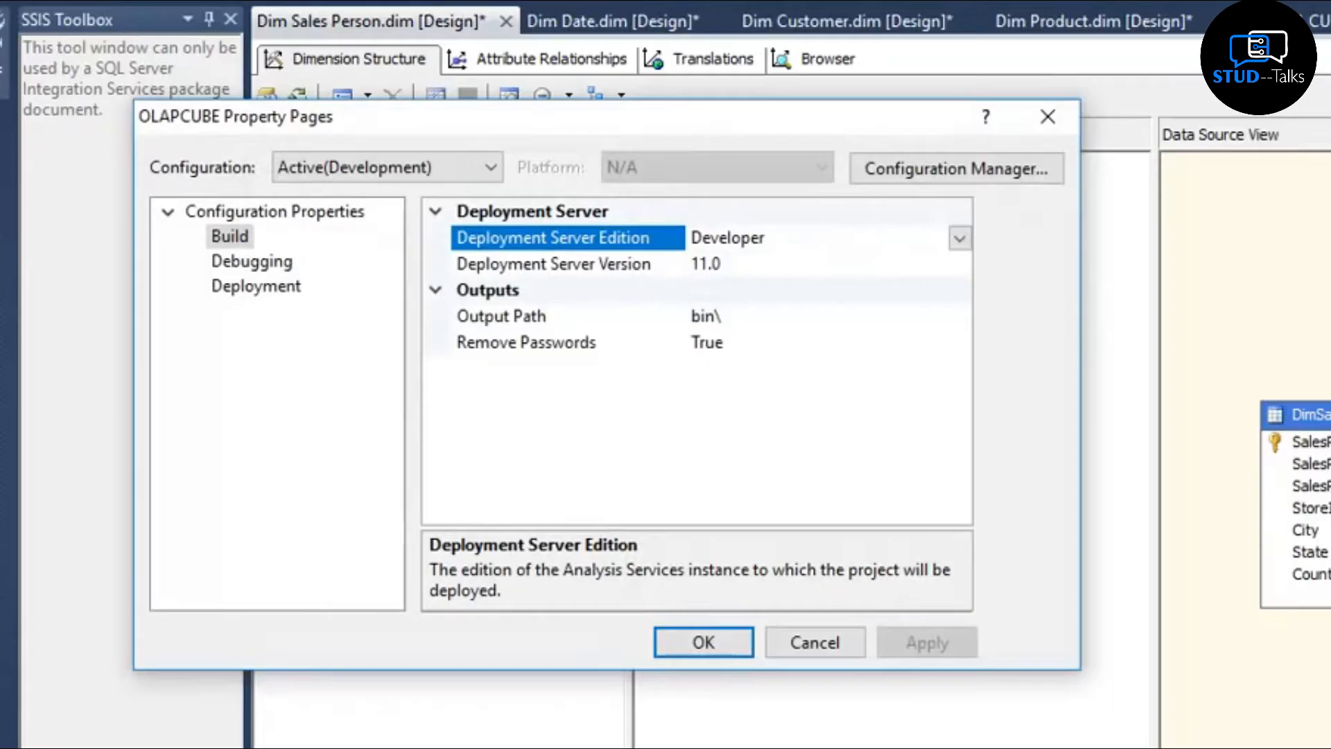
pyautogui.click(251, 287)
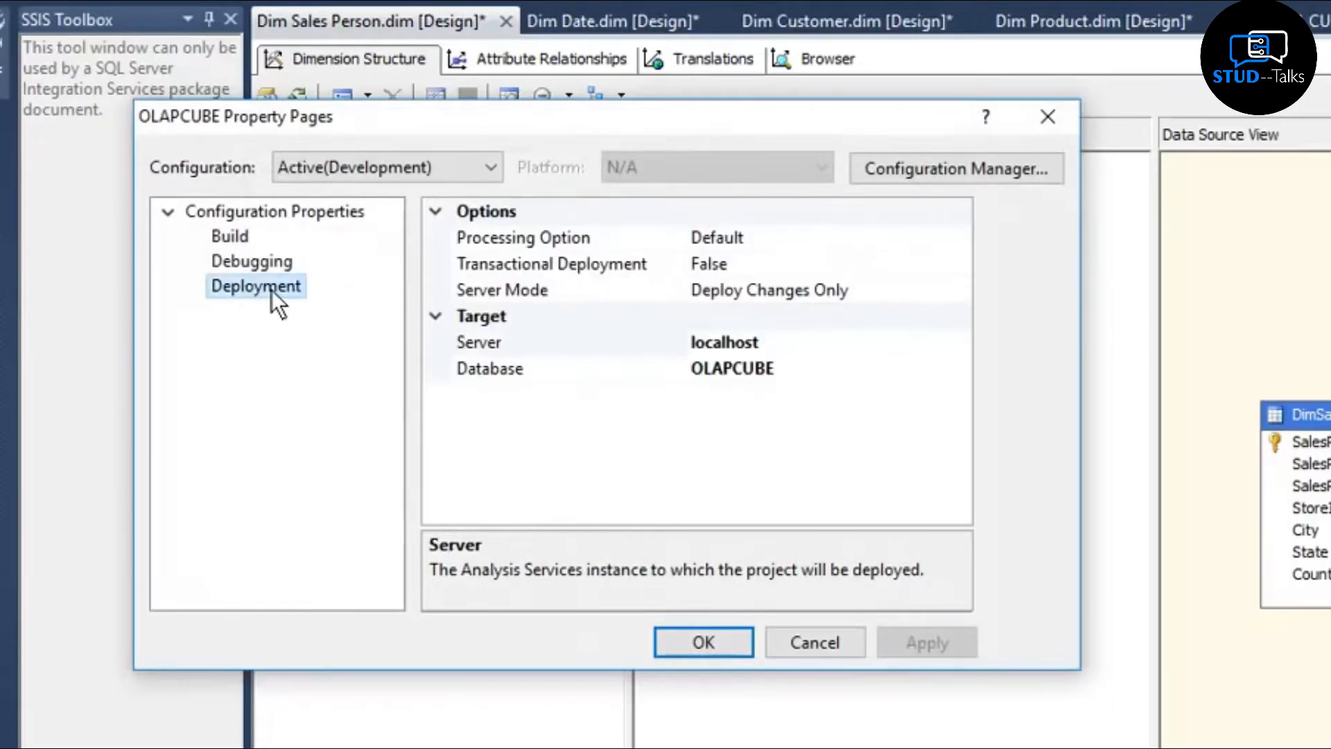
pyautogui.click(878, 239)
pyautogui.click(959, 238)
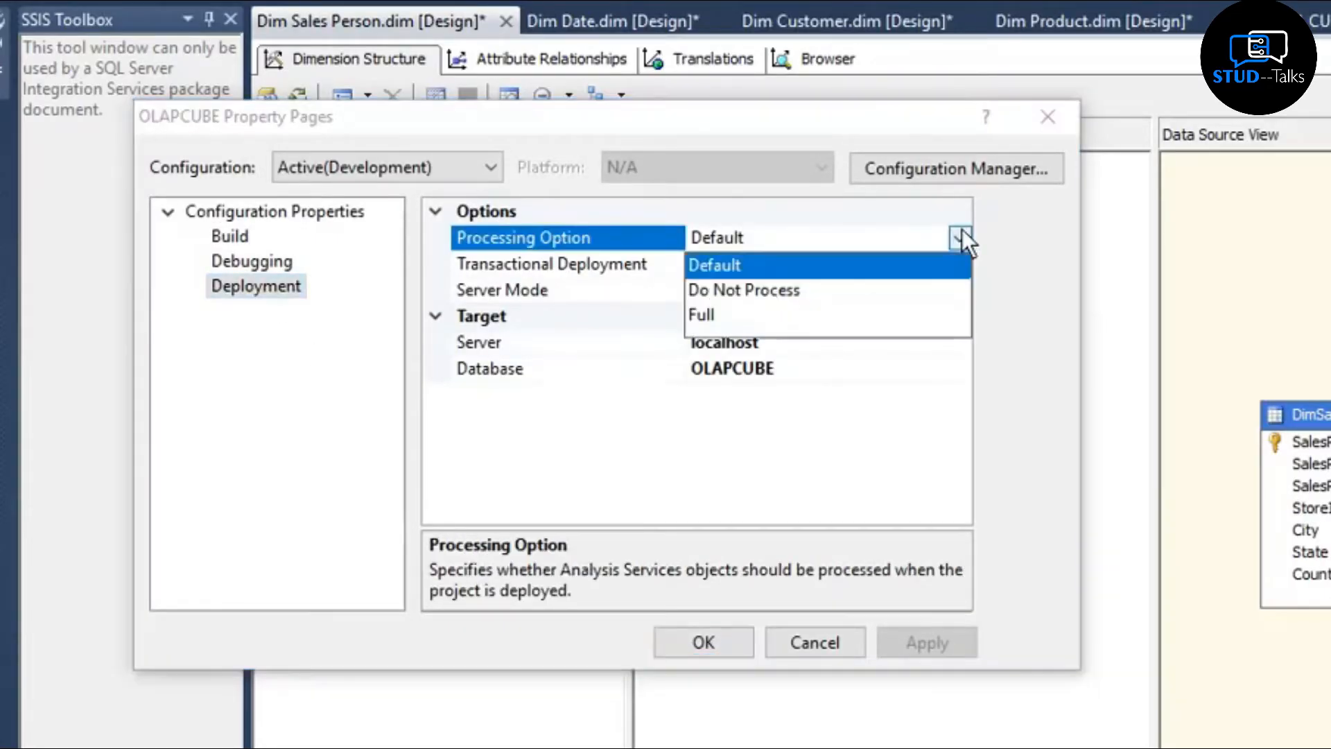
pyautogui.click(810, 293)
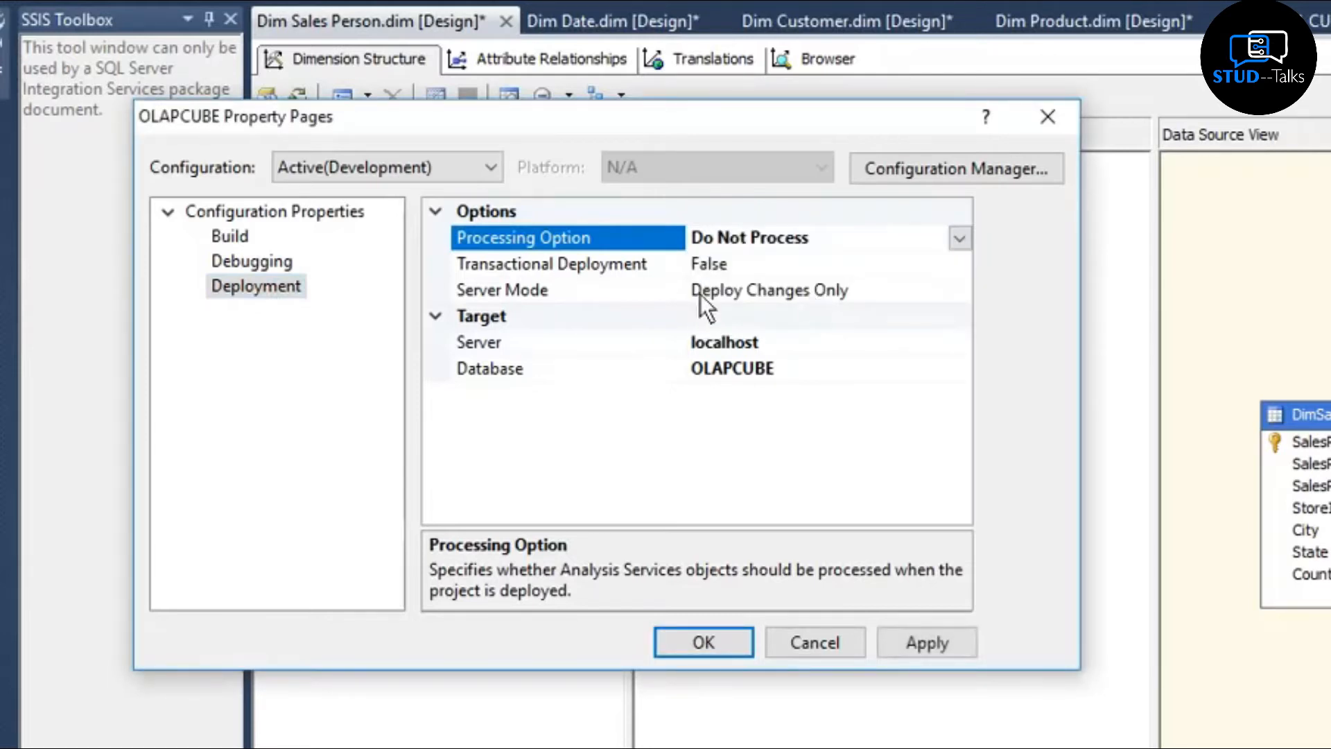
# - Set the deployment Server Mode to Deploy All and apply the project property changes
pyautogui.click(810, 292)
pyautogui.click(960, 291)
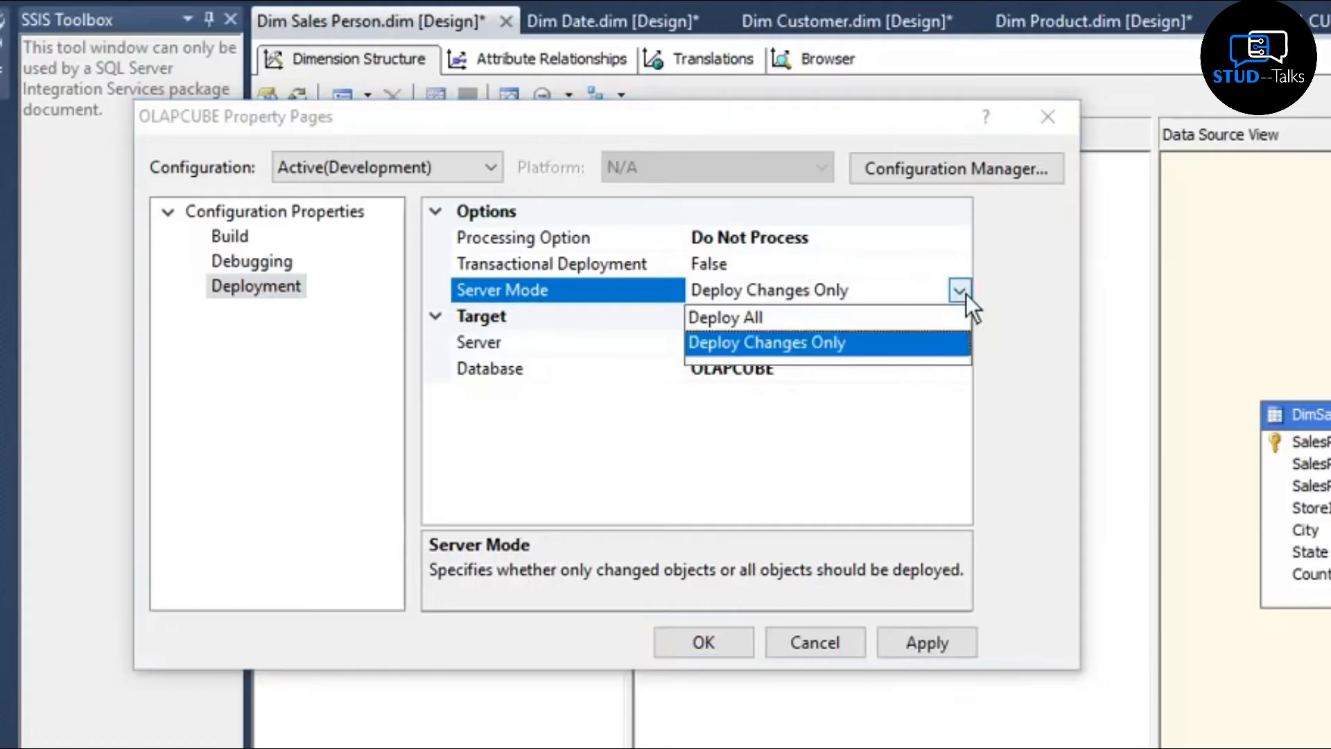
pyautogui.click(836, 317)
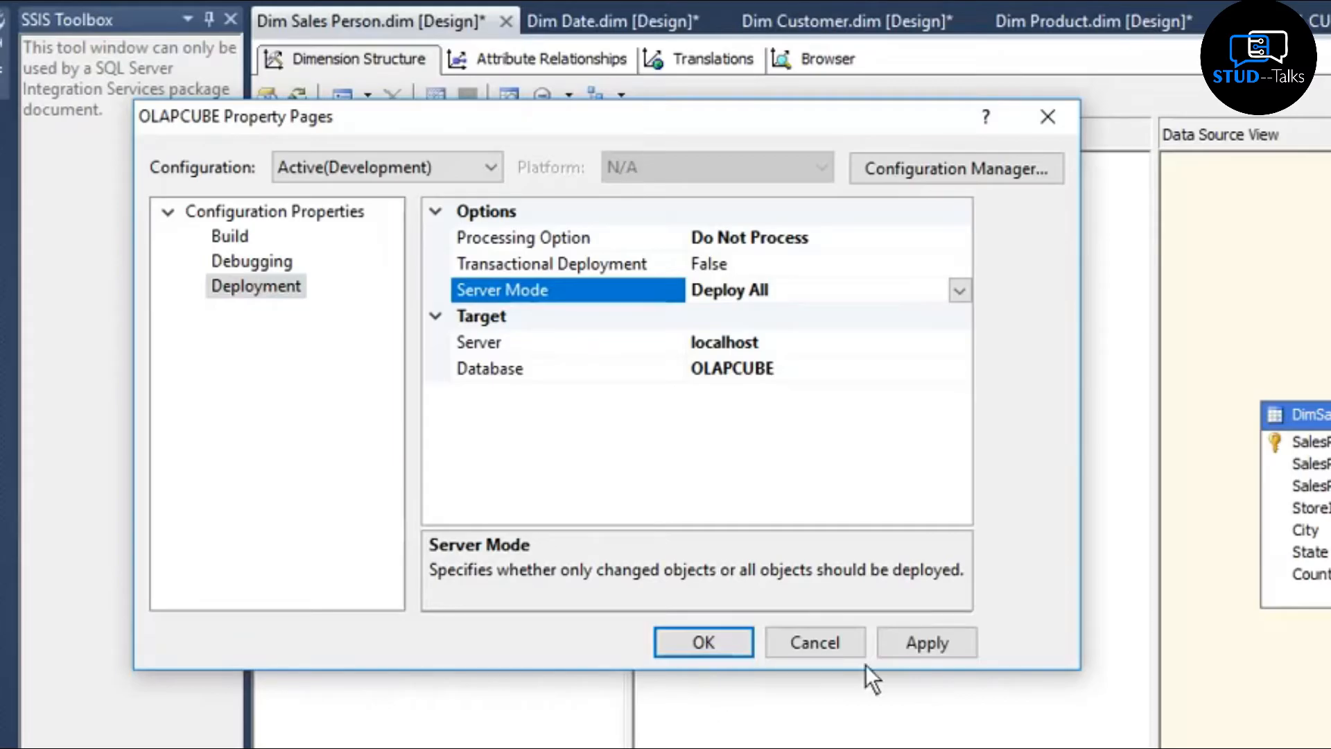
pyautogui.click(921, 651)
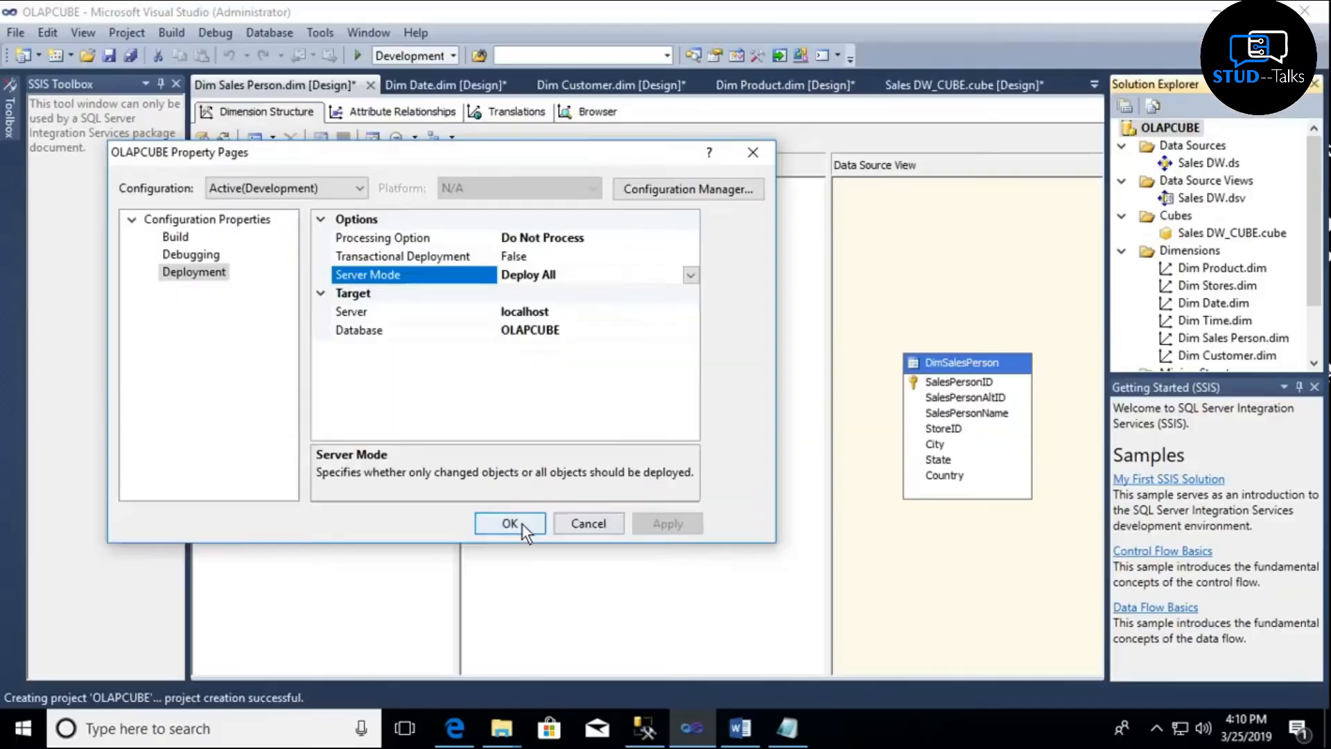
pyautogui.click(703, 642)
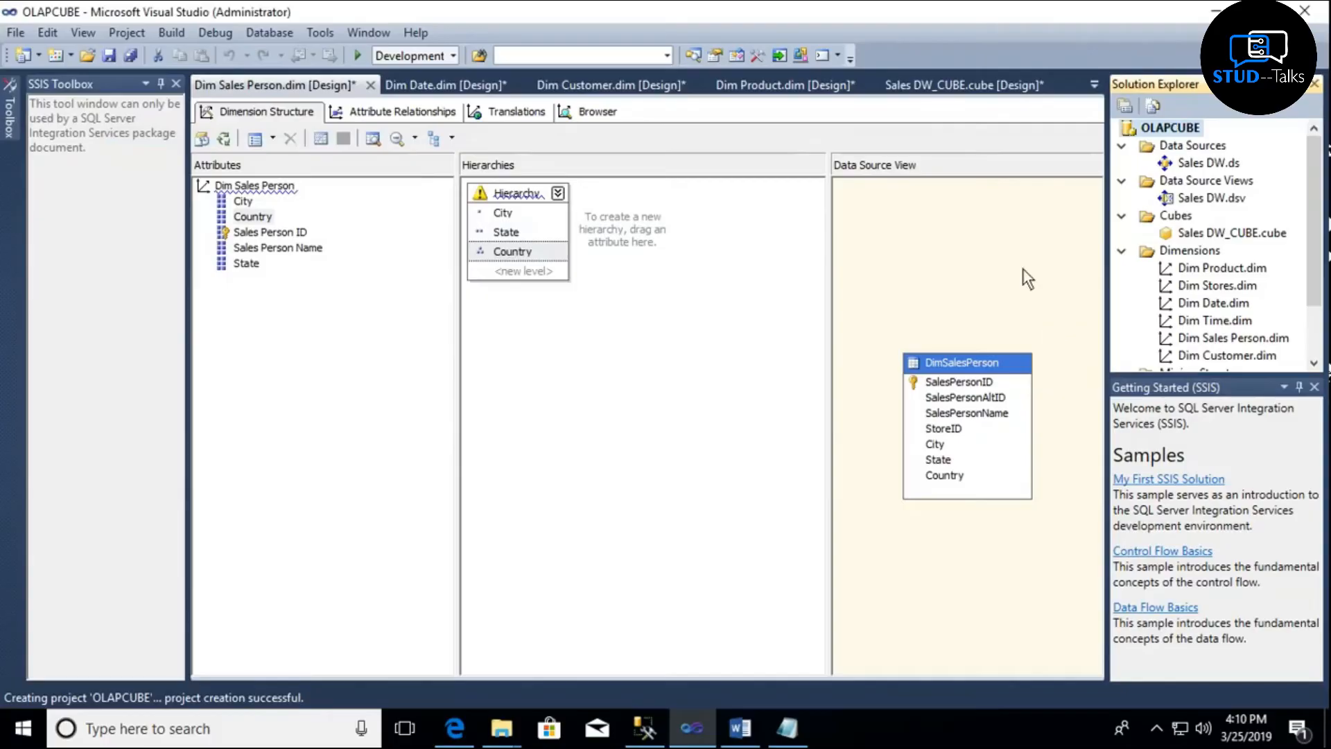
# - Deploy the OLAPCUBE project and run a Process Full on its database
pyautogui.rightClick(1148, 131)
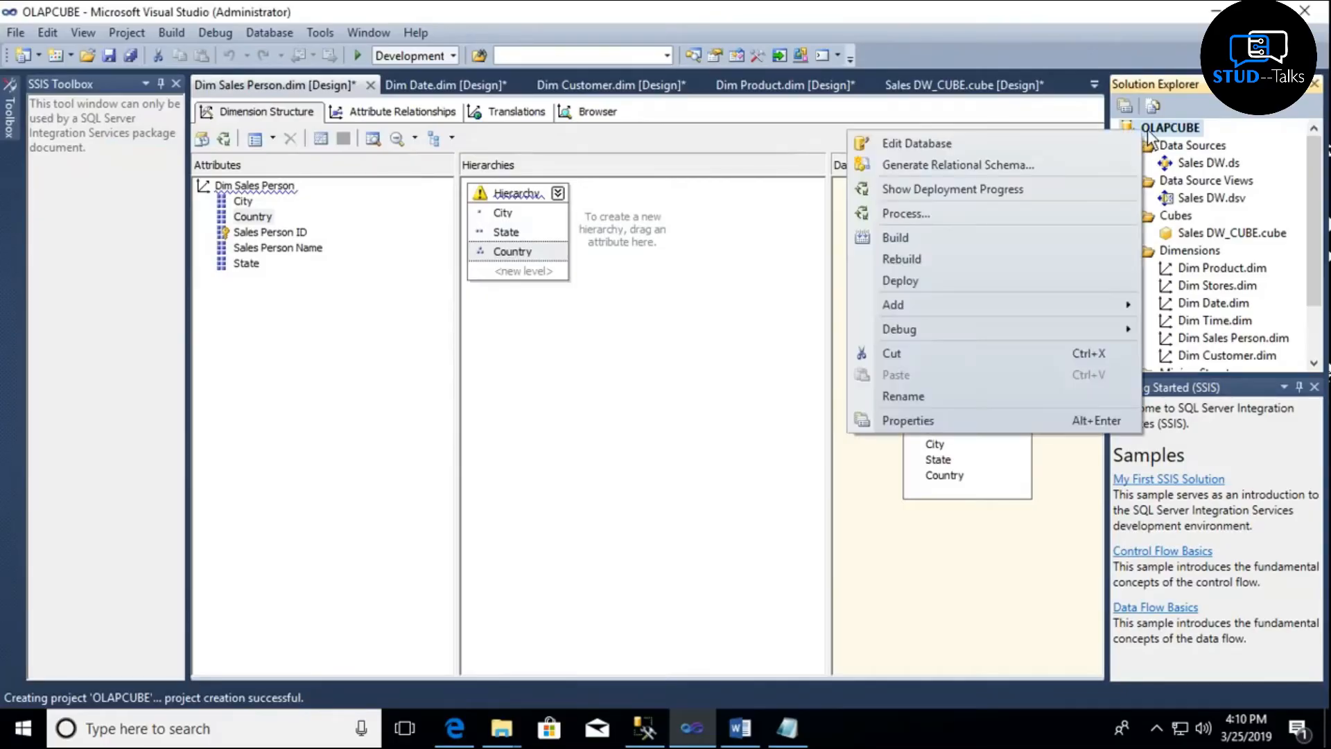
pyautogui.click(985, 291)
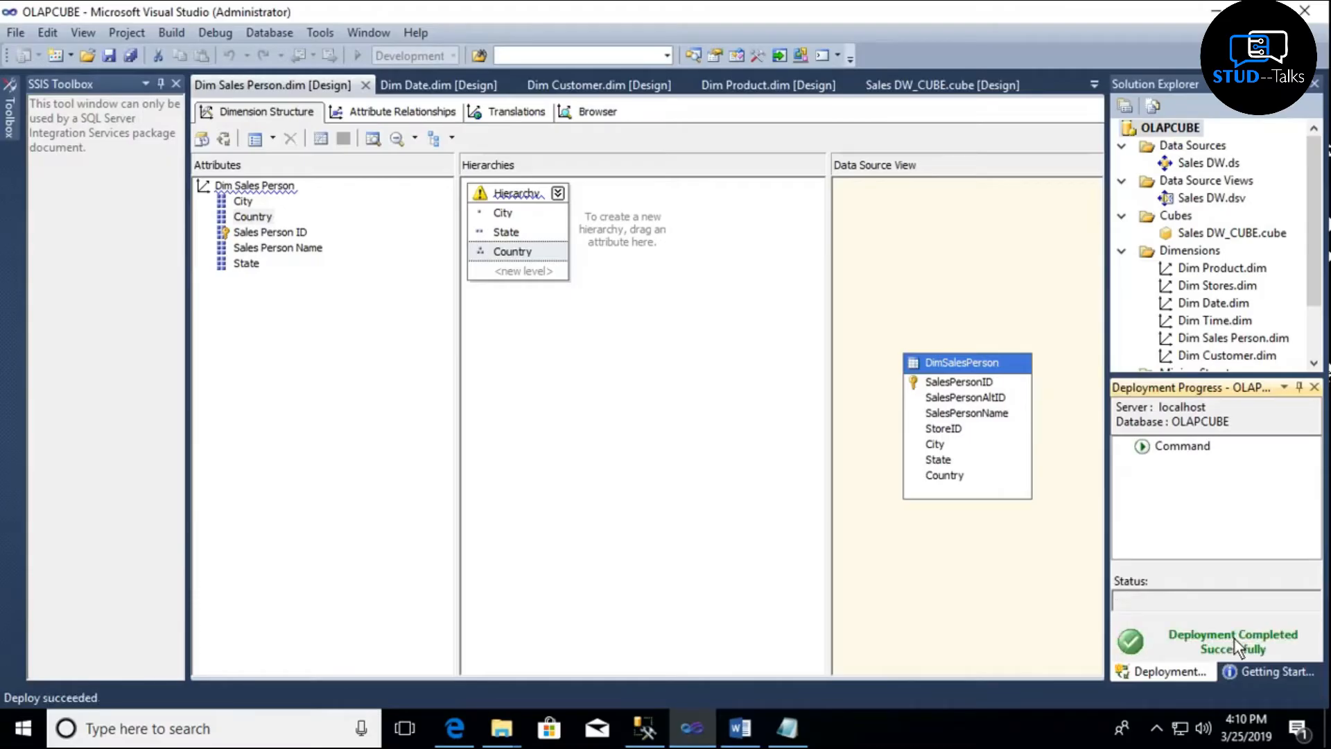
pyautogui.rightClick(1168, 128)
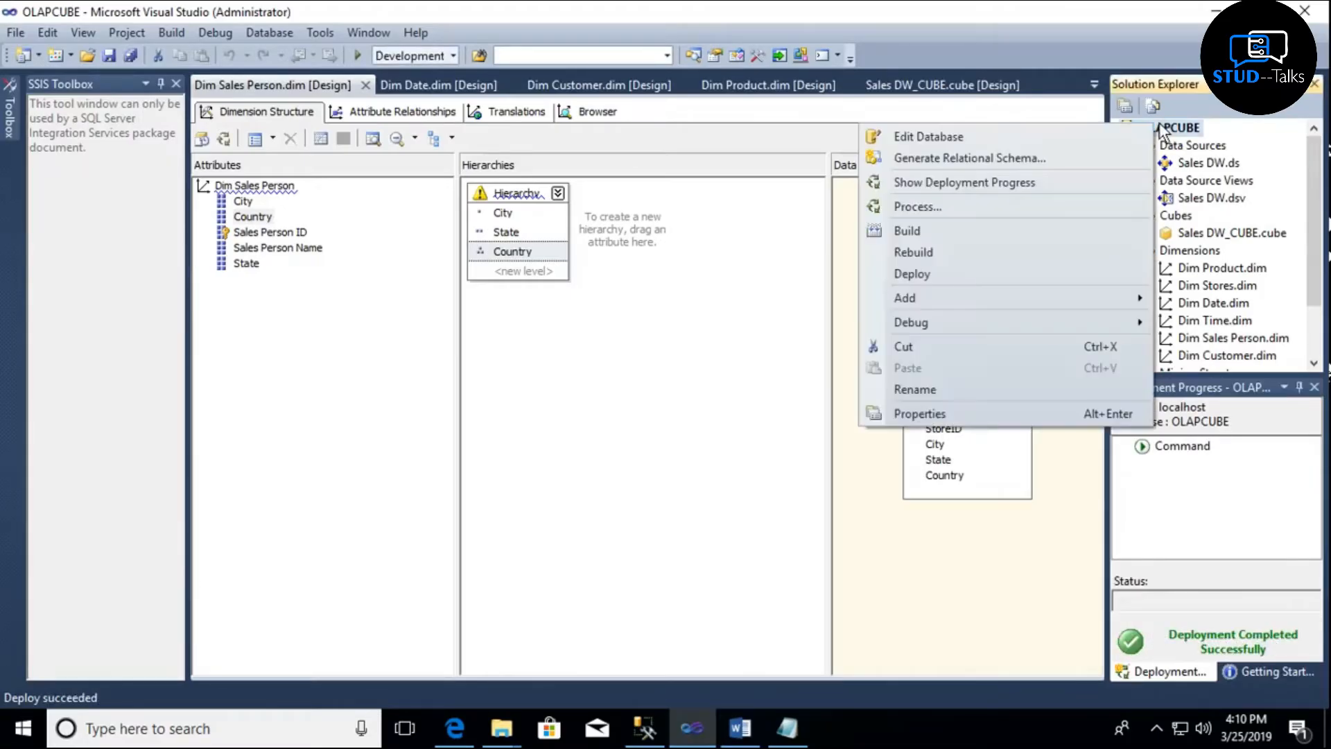
pyautogui.click(926, 220)
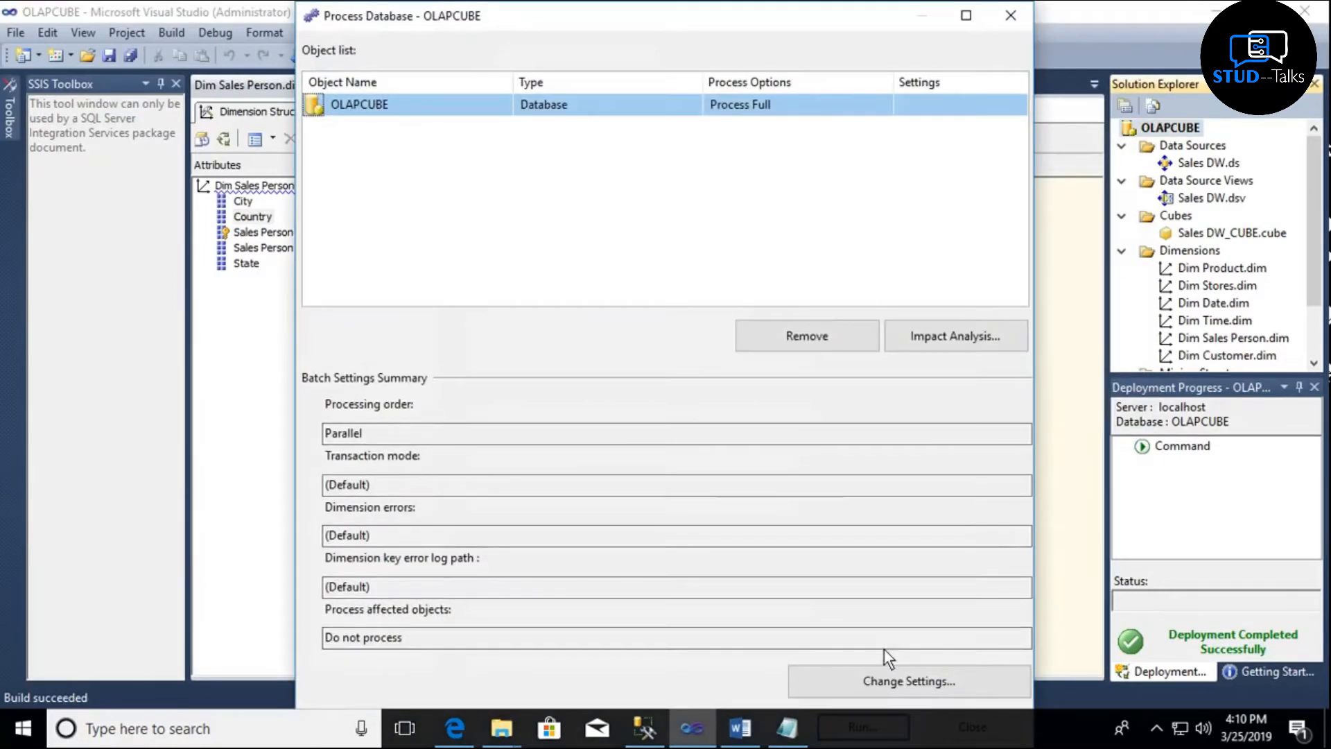
pyautogui.click(966, 15)
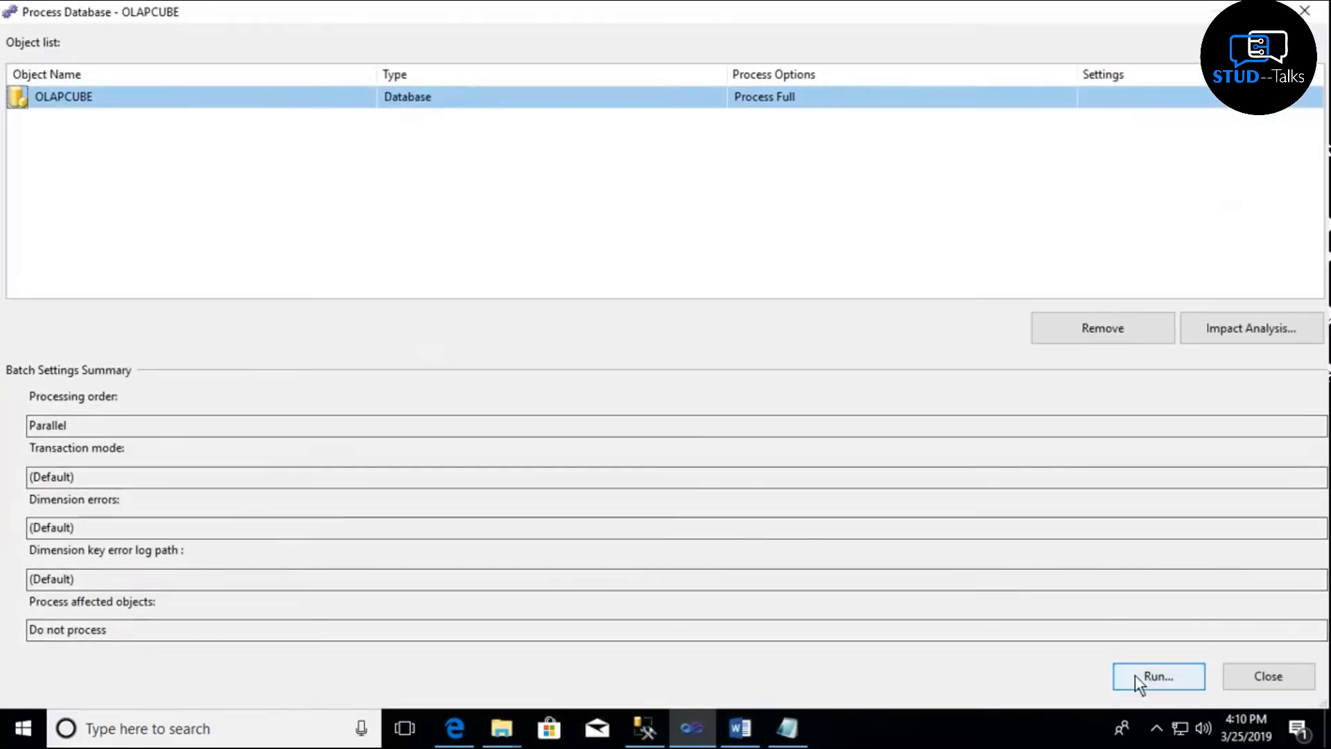
pyautogui.click(1135, 676)
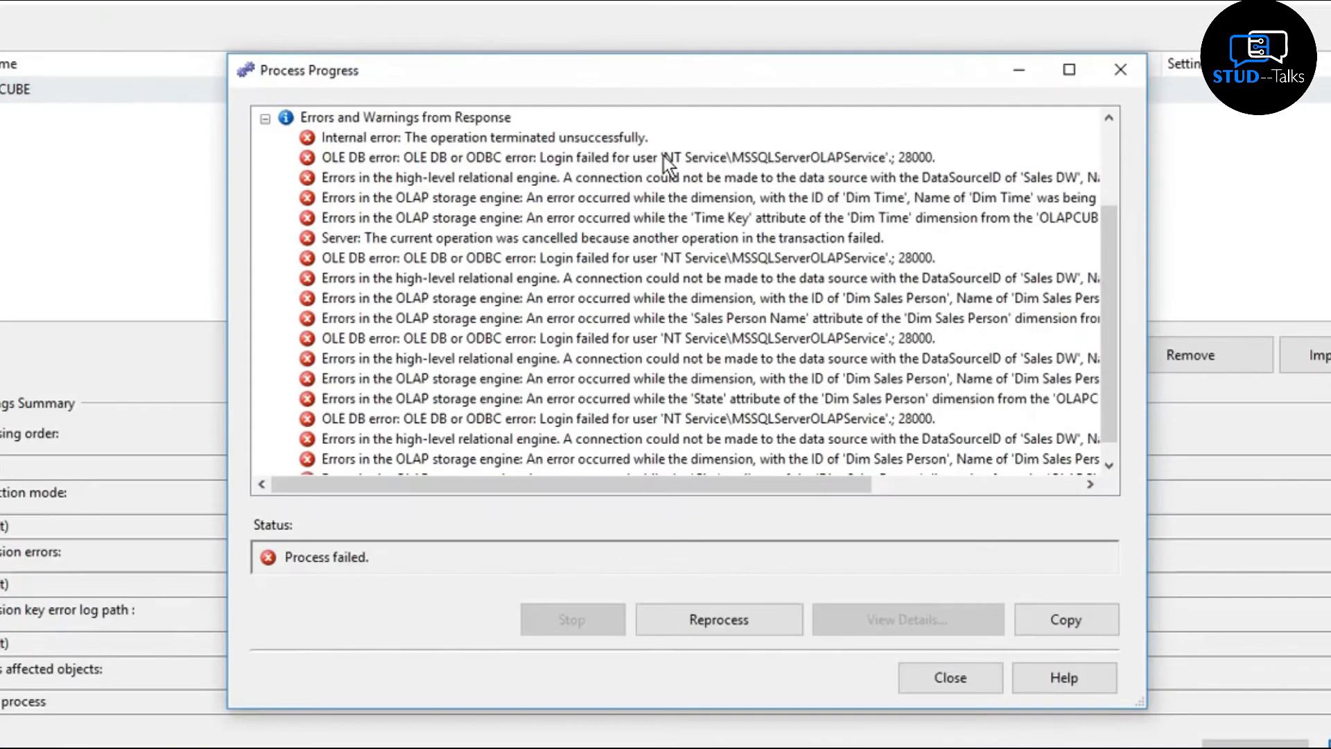
# - Open the details of the first OLE DB login error and copy its text from the NT Service\MSSQLServerOLAPService account name onward
pyautogui.click(664, 156)
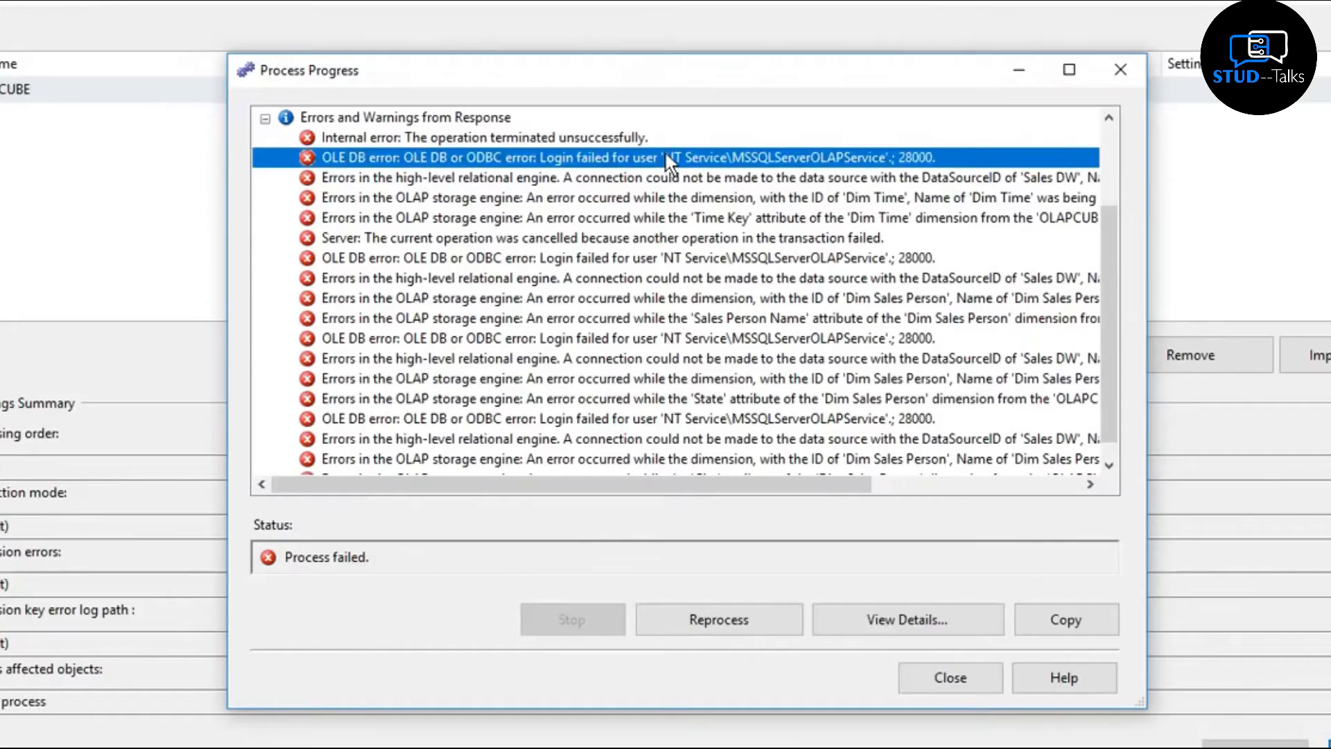
pyautogui.doubleClick(665, 154)
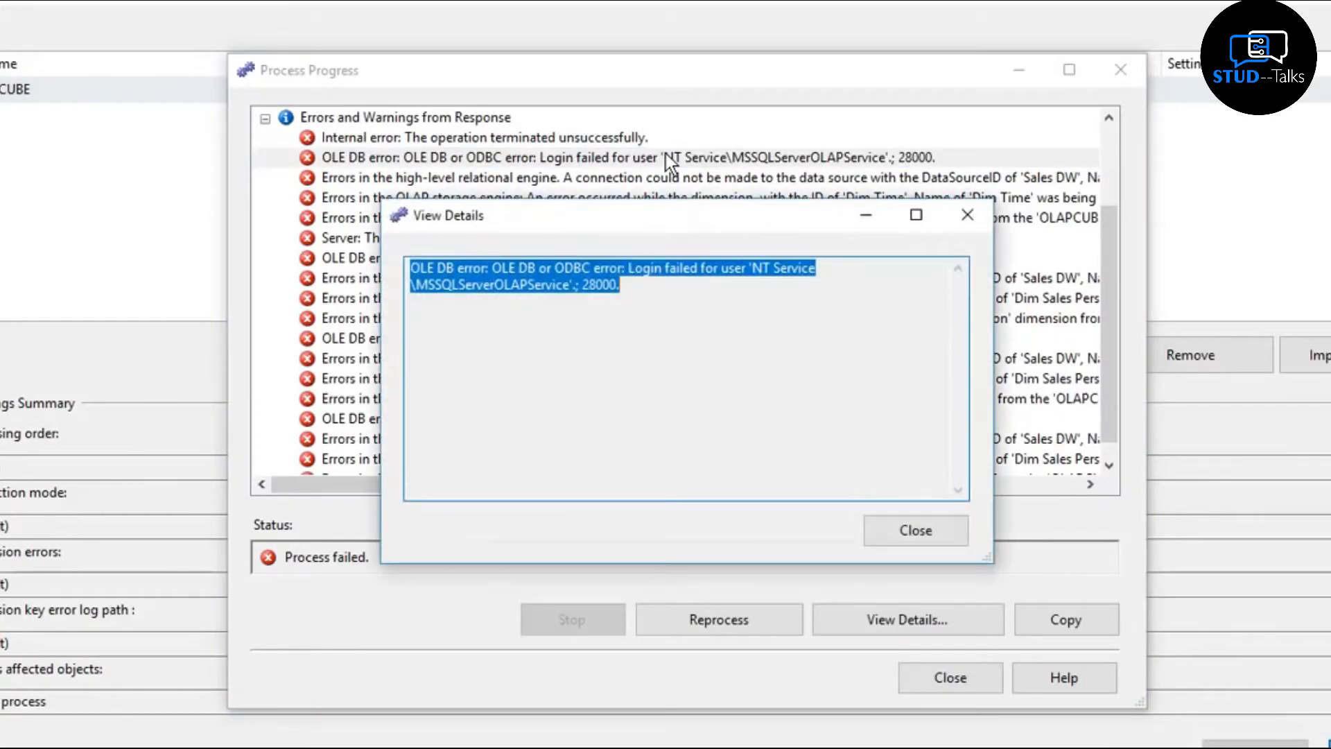
pyautogui.click(585, 312)
pyautogui.moveTo(751, 269); pyautogui.dragTo(692, 299)
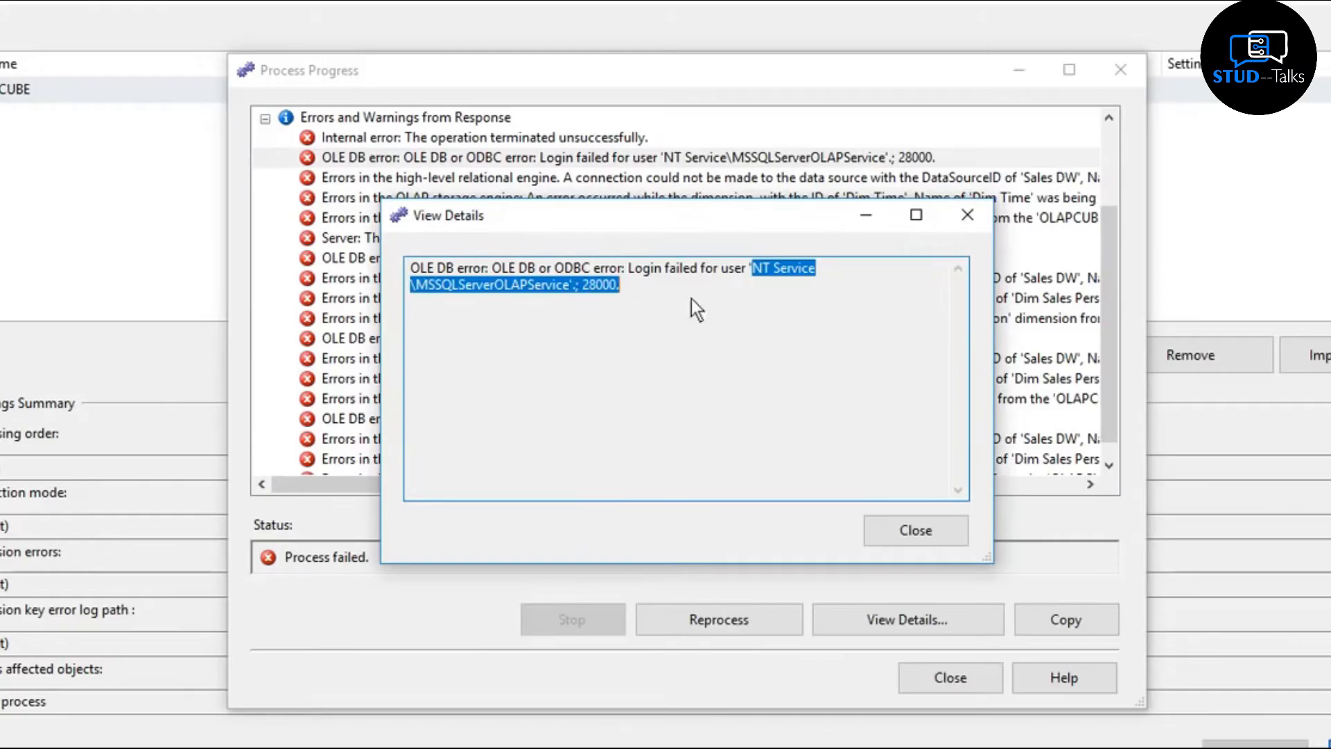
pyautogui.rightClick(784, 270)
pyautogui.click(901, 342)
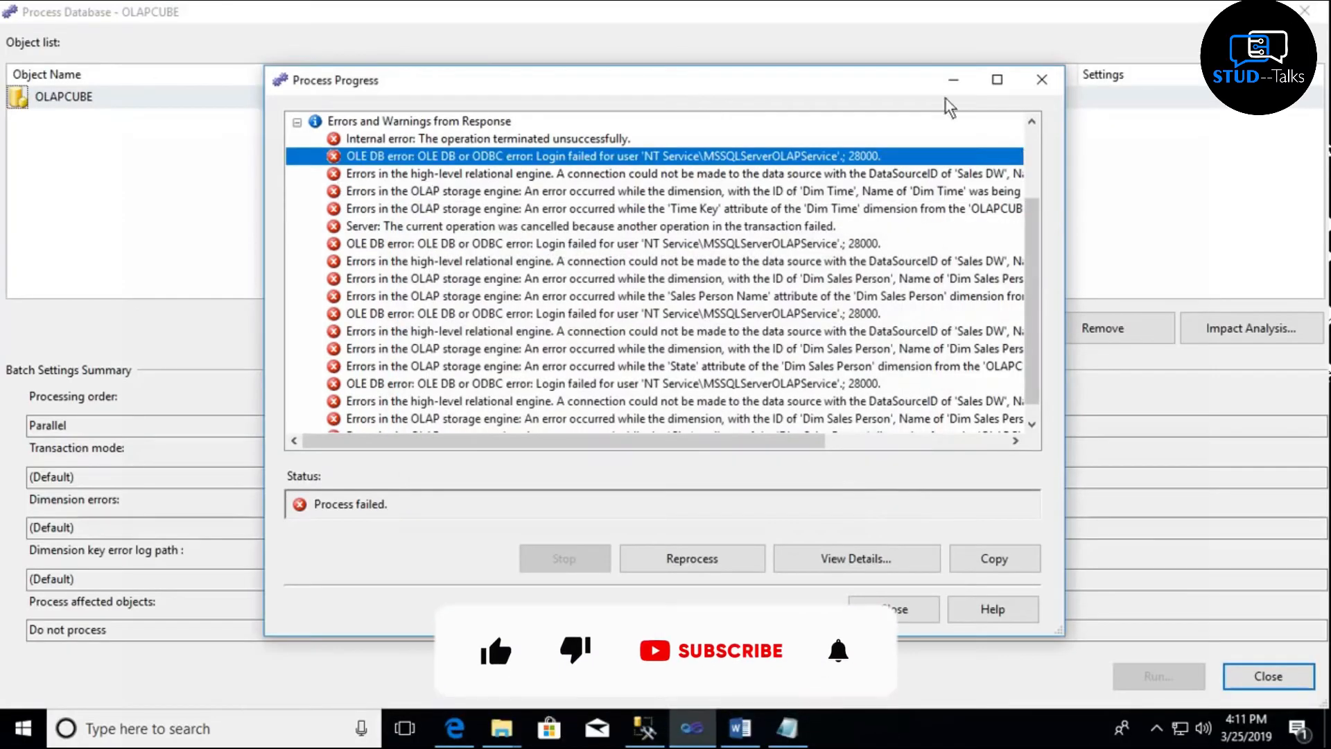
# - Close the processing windows and paste the copied service account name into the New Text Document on the desktop
pyautogui.click(1042, 80)
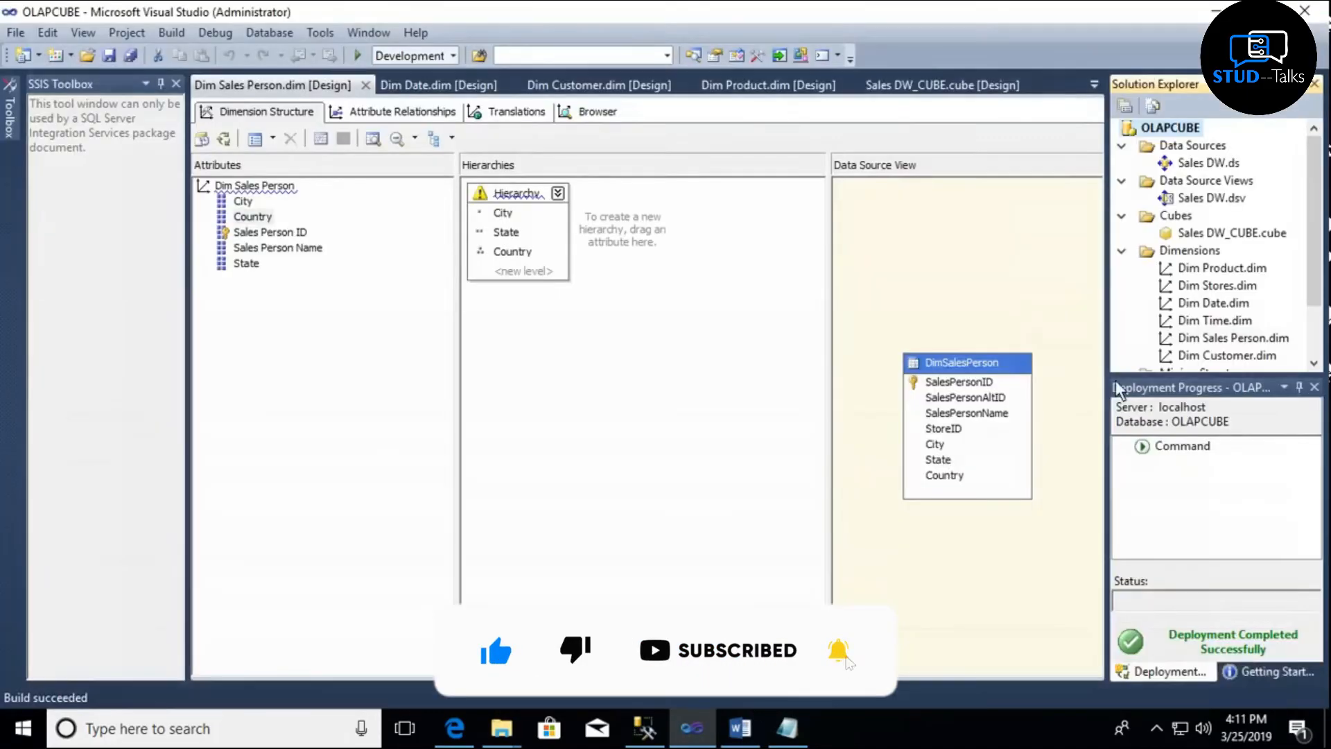
pyautogui.click(1268, 676)
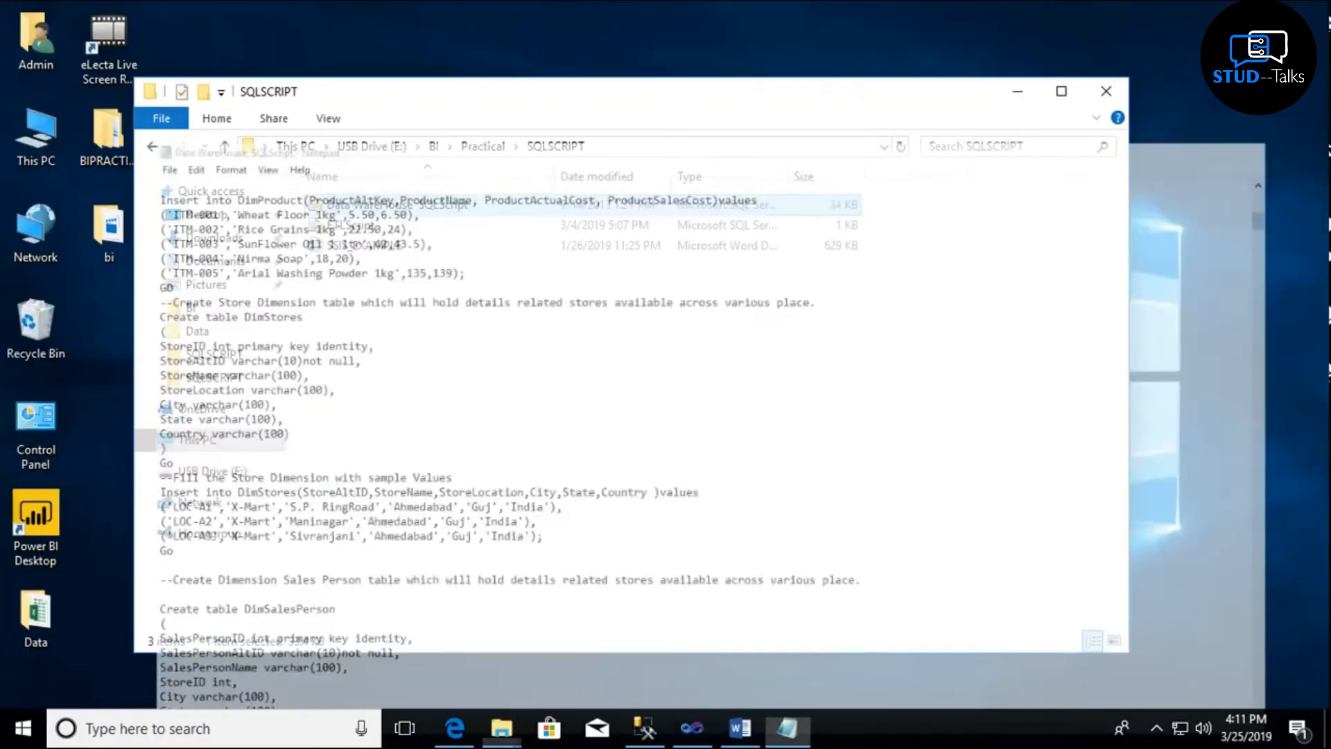
pyautogui.click(1017, 96)
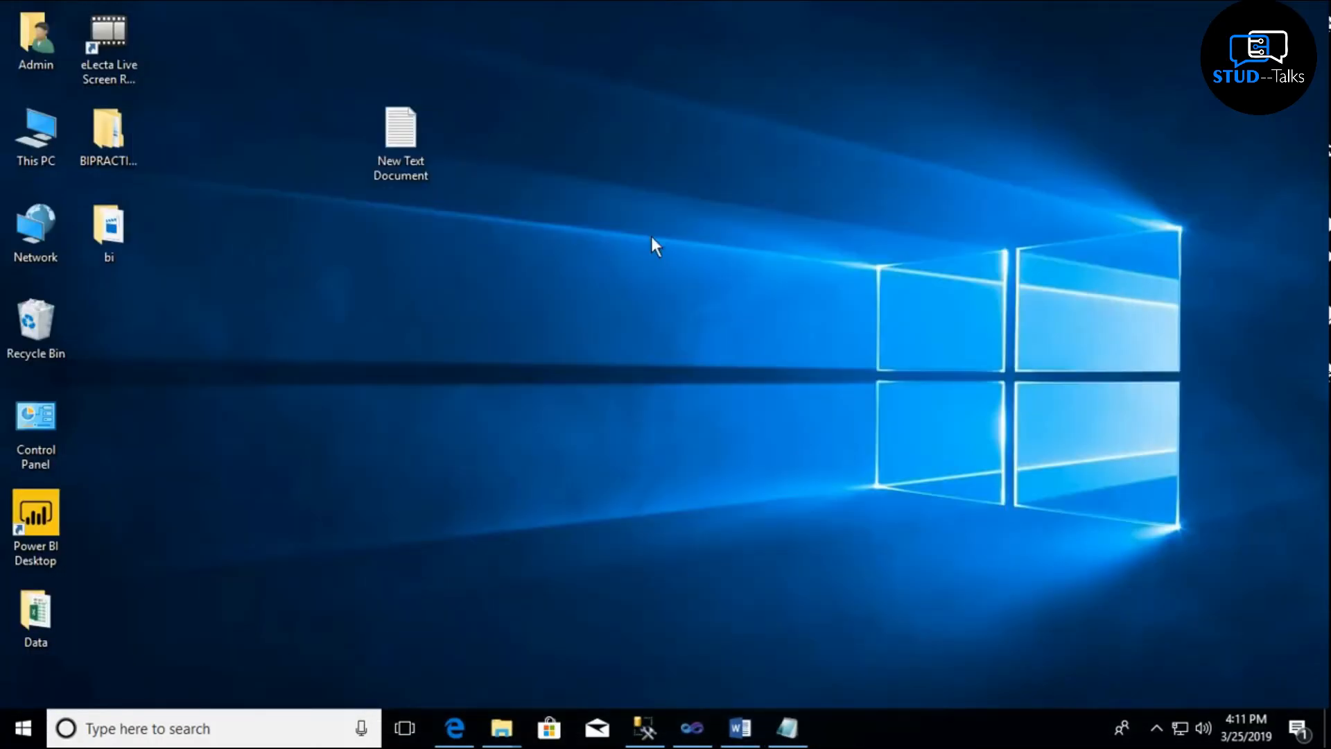
pyautogui.doubleClick(413, 165)
pyautogui.rightClick(479, 220)
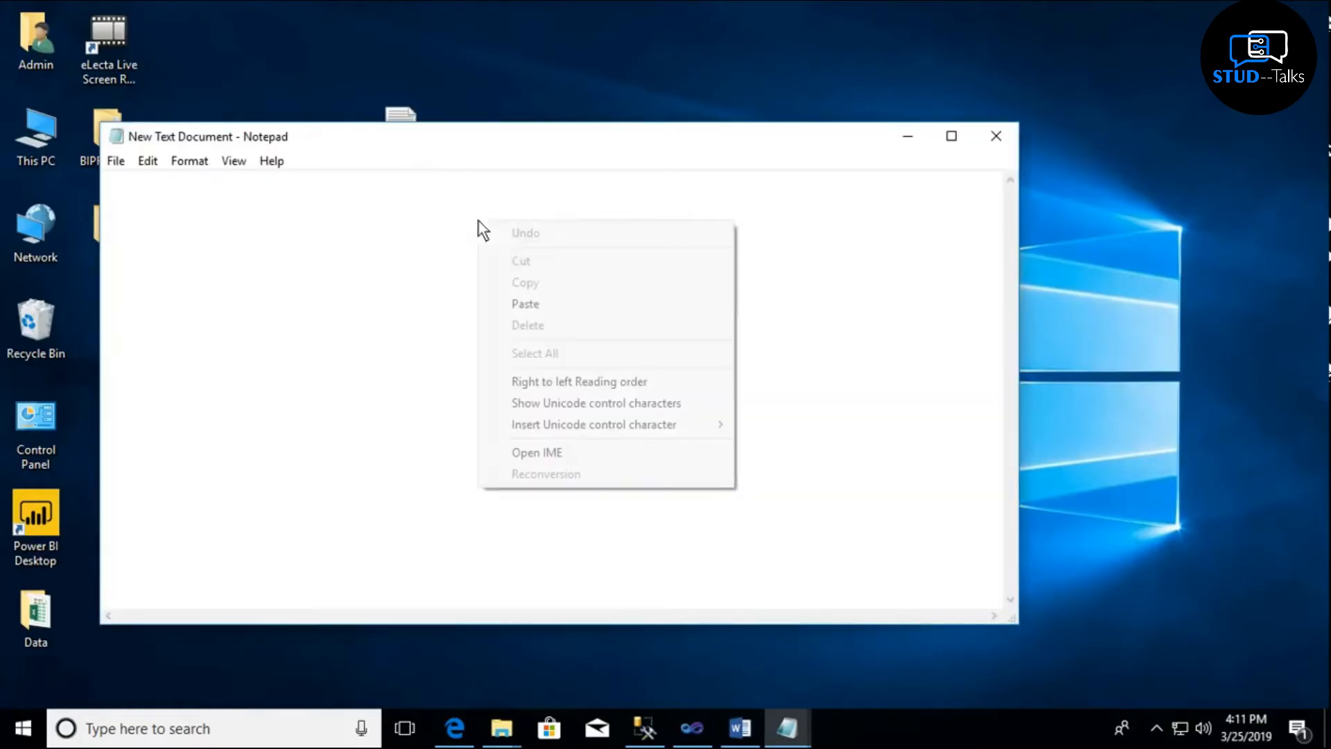
pyautogui.click(545, 305)
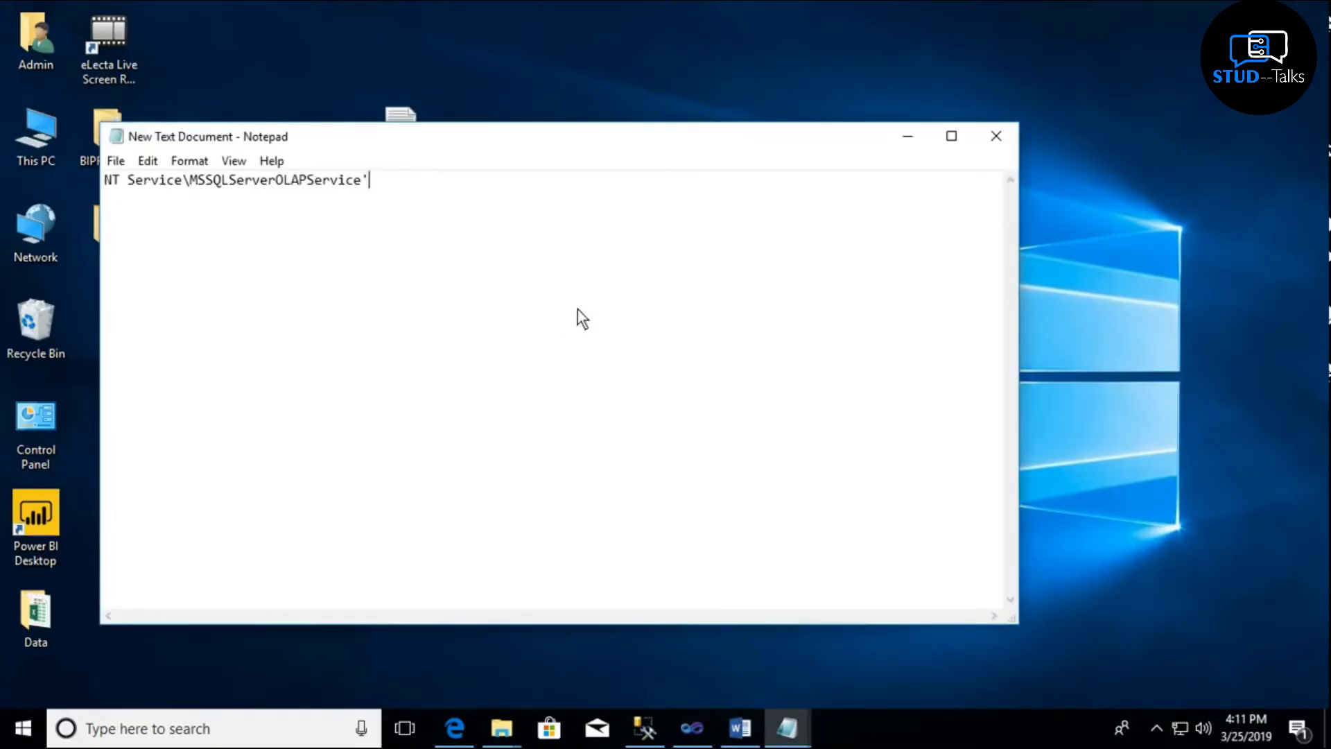
# - Format all of the pasted text in the note as bold with font size 26
pyautogui.click(147, 160)
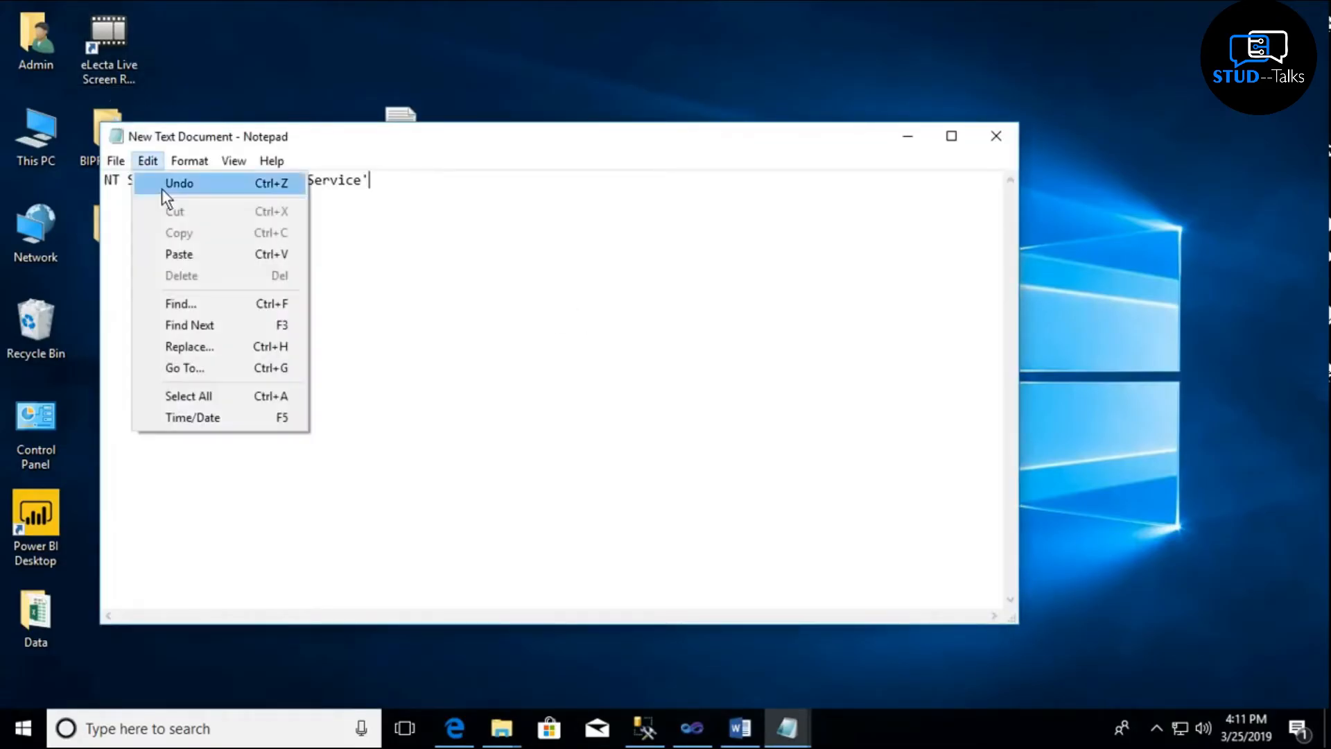
pyautogui.click(194, 395)
pyautogui.click(188, 162)
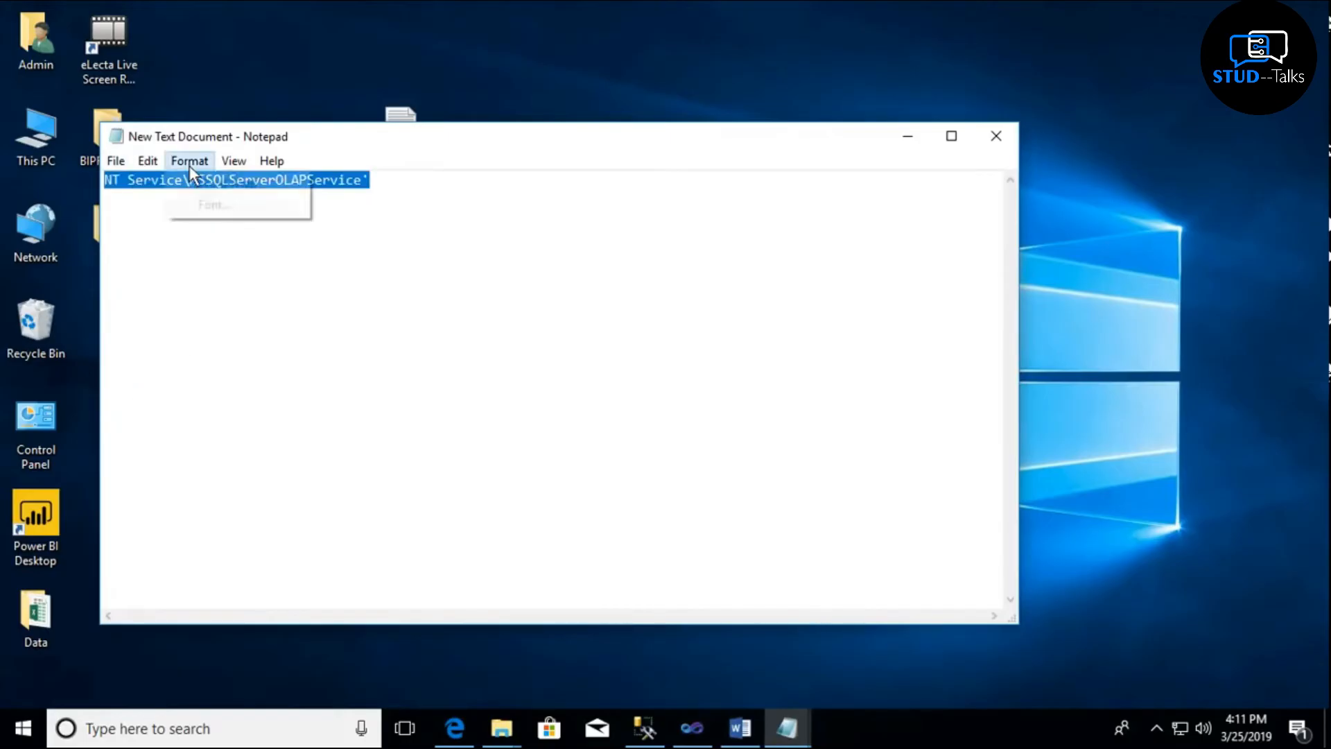
pyautogui.click(219, 205)
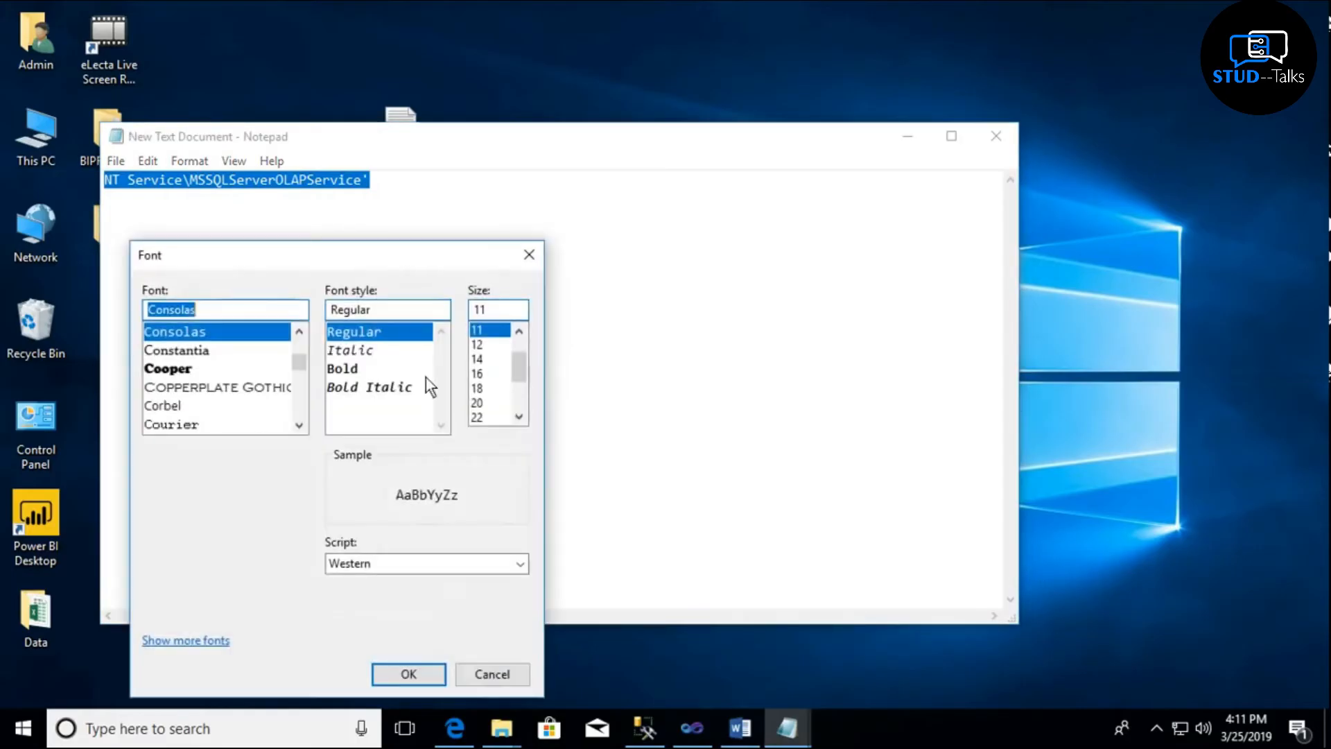
pyautogui.click(345, 371)
pyautogui.click(477, 416)
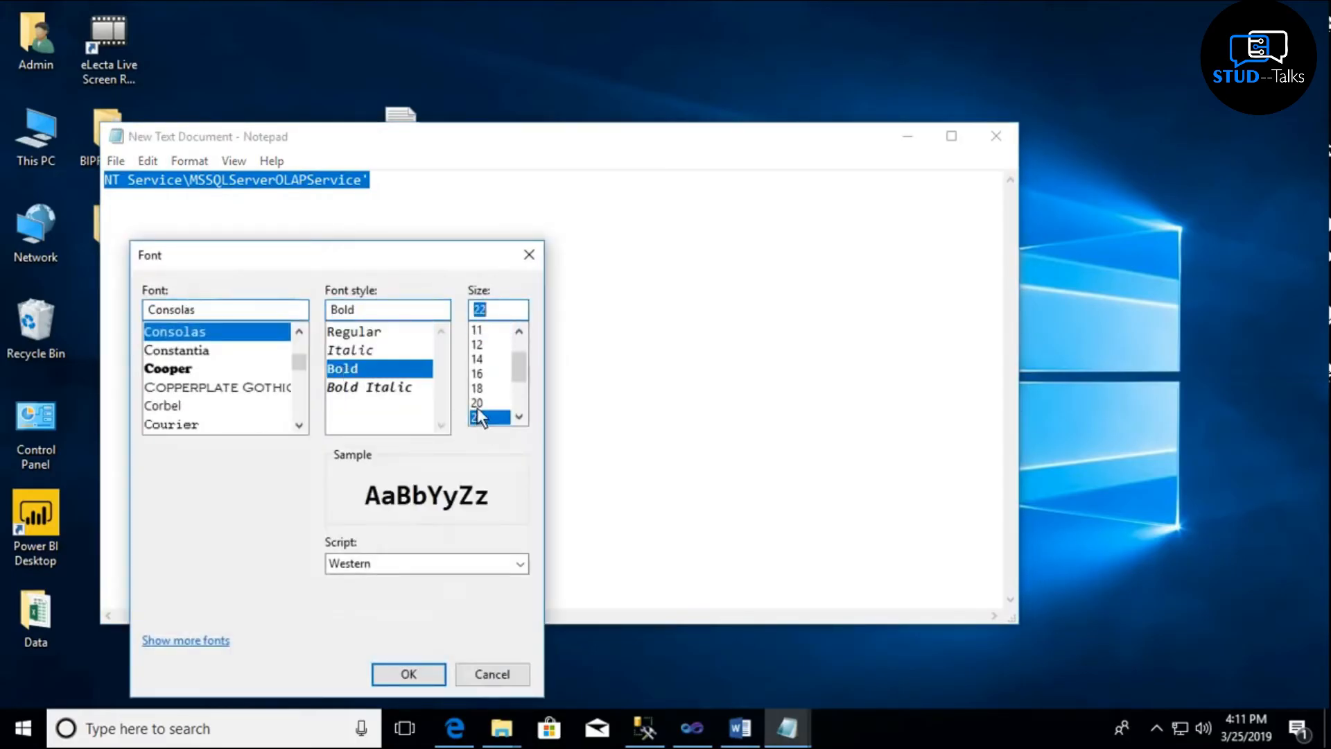
pyautogui.scroll(-1, 477, 409)
pyautogui.click(477, 359)
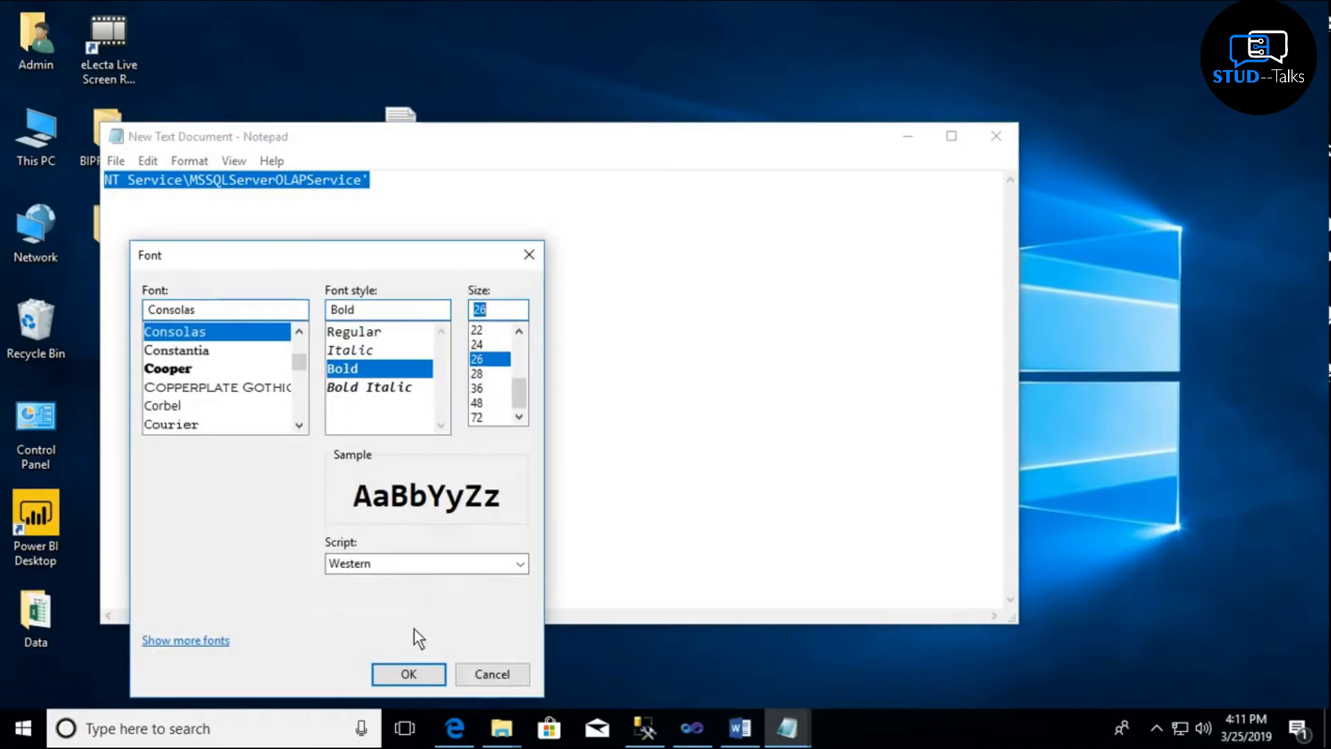
pyautogui.click(410, 675)
# - Delete the trailing apostrophe from the note and copy the full account name NT Service\MSSQLServerOLAPService
pyautogui.click(488, 337)
pyautogui.click(836, 231)
pyautogui.press('BackSpace')
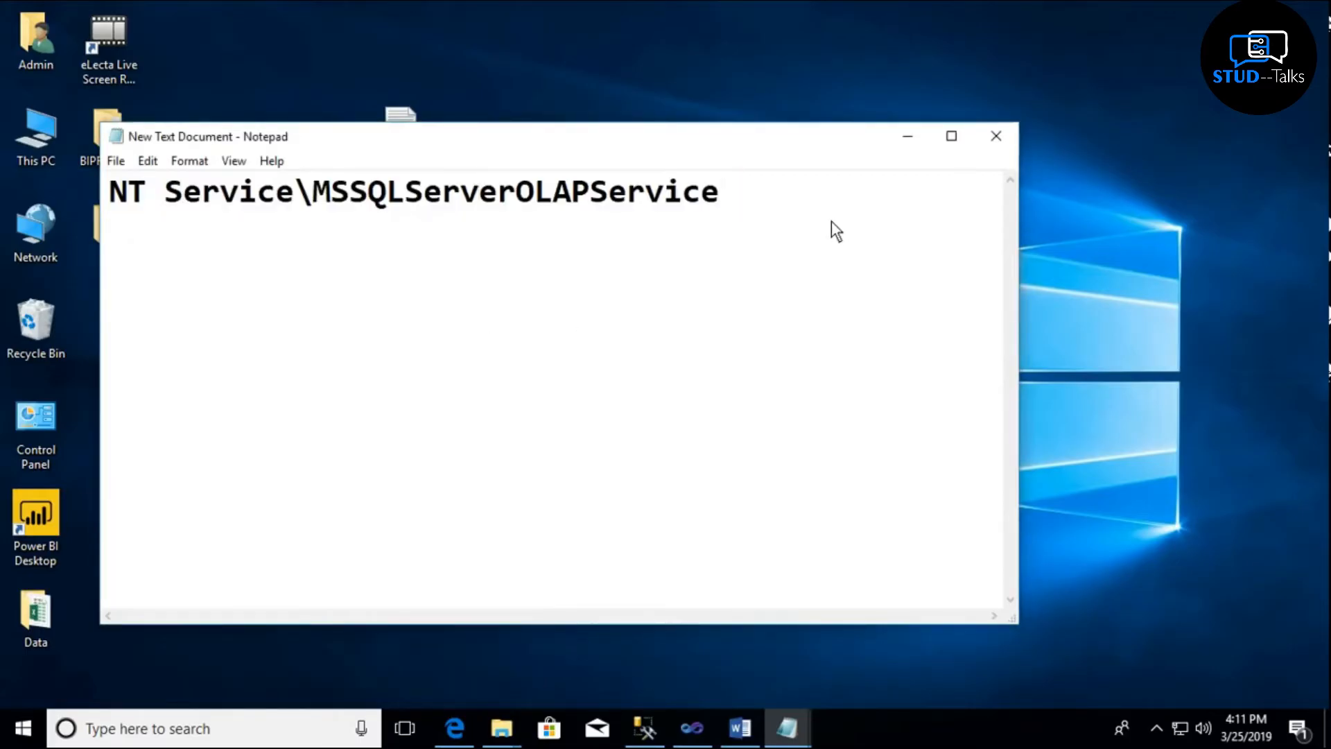
pyautogui.moveTo(115, 201); pyautogui.dragTo(751, 176)
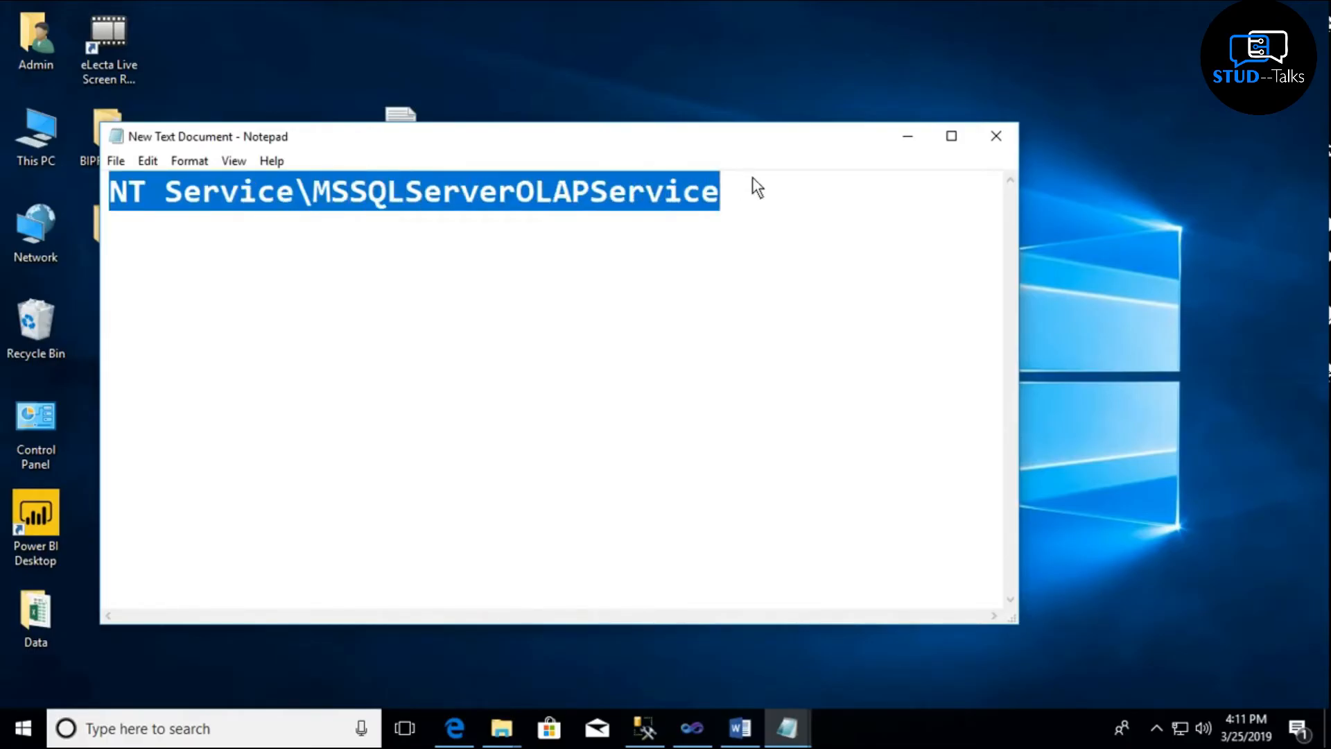
pyautogui.click(584, 197)
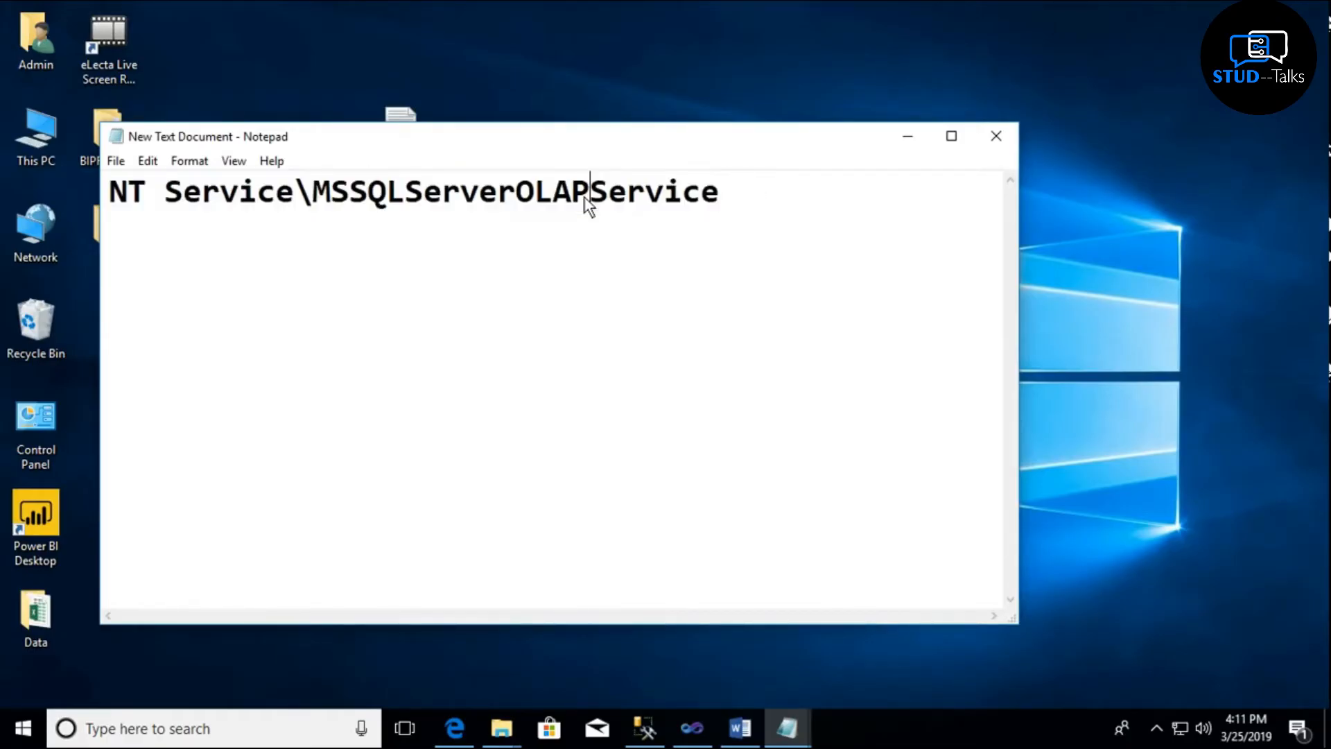
pyautogui.moveTo(104, 197); pyautogui.dragTo(759, 181)
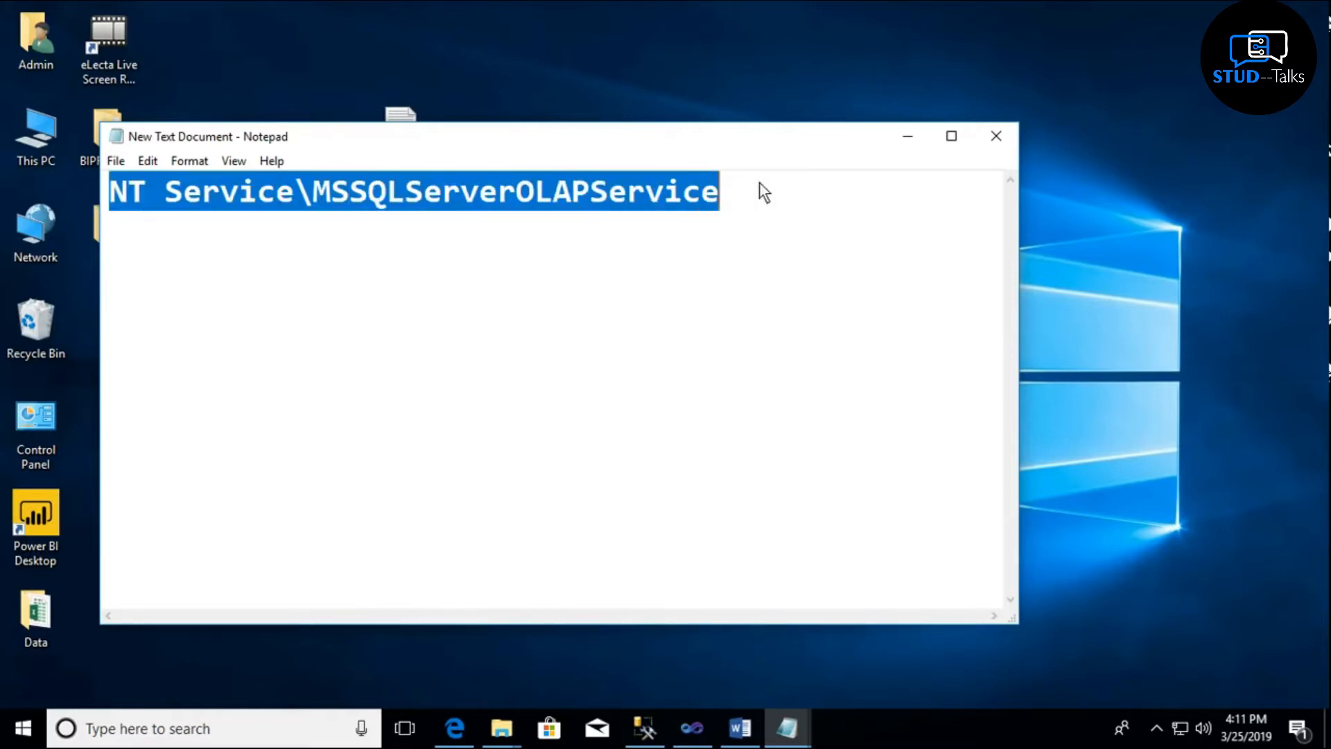
pyautogui.rightClick(639, 213)
pyautogui.click(680, 270)
# - In SQL Server Management Studio, start a new server login named NT Service\MSSQLServerOLAPService with Sales_DW as its default database
pyautogui.click(641, 732)
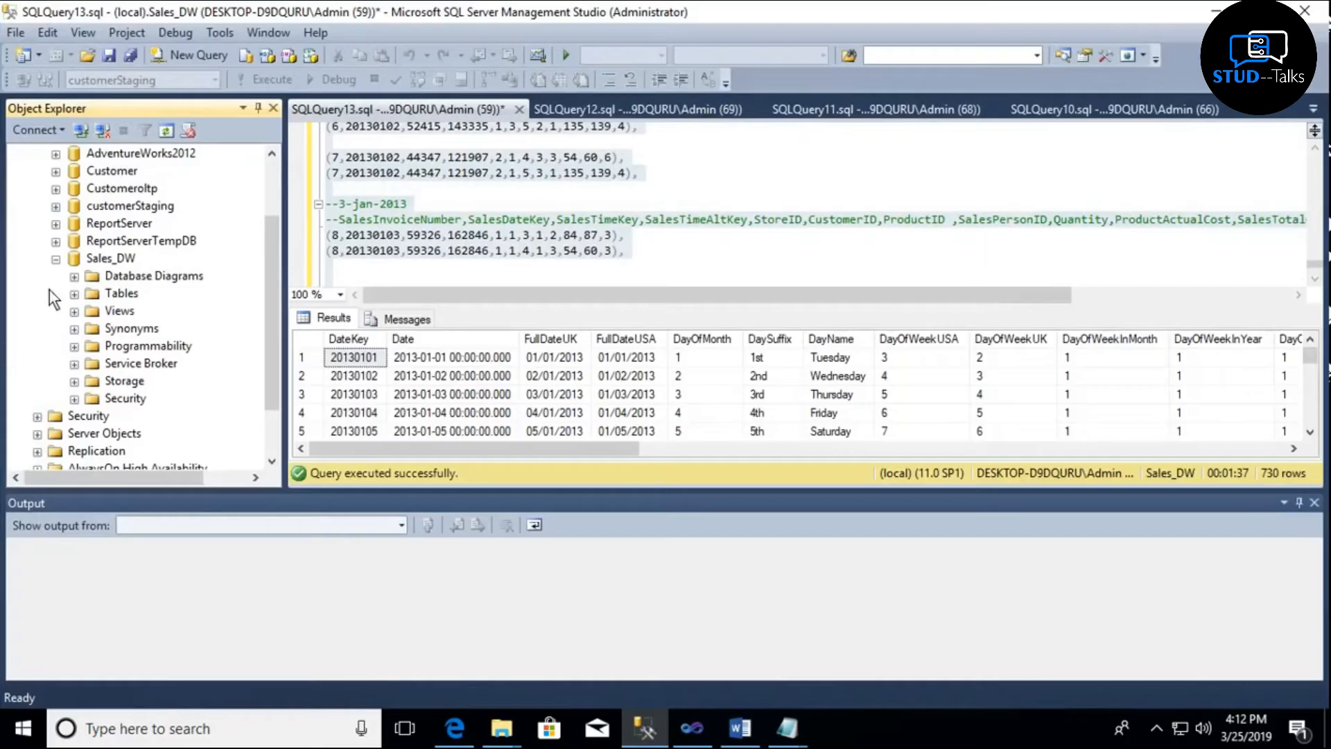
pyautogui.click(55, 260)
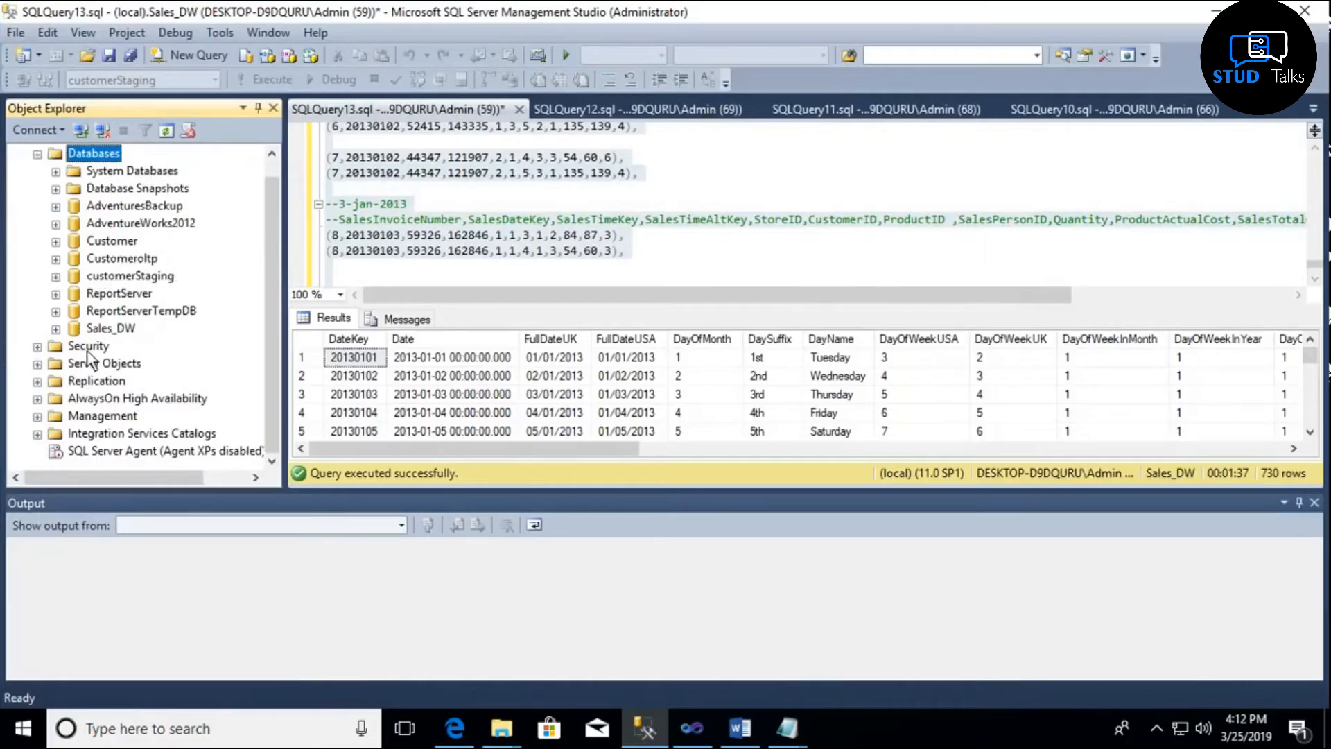
pyautogui.click(87, 346)
pyautogui.rightClick(104, 347)
pyautogui.moveTo(123, 359)
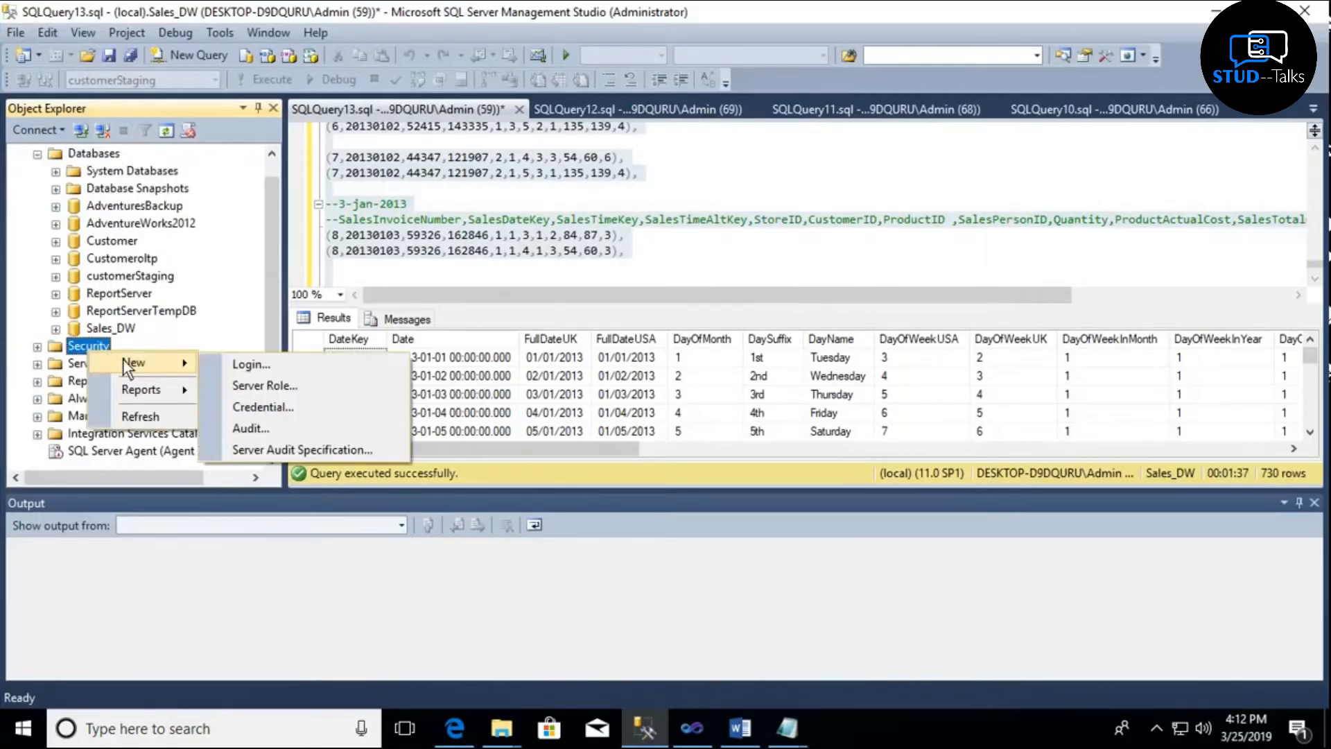
pyautogui.click(219, 360)
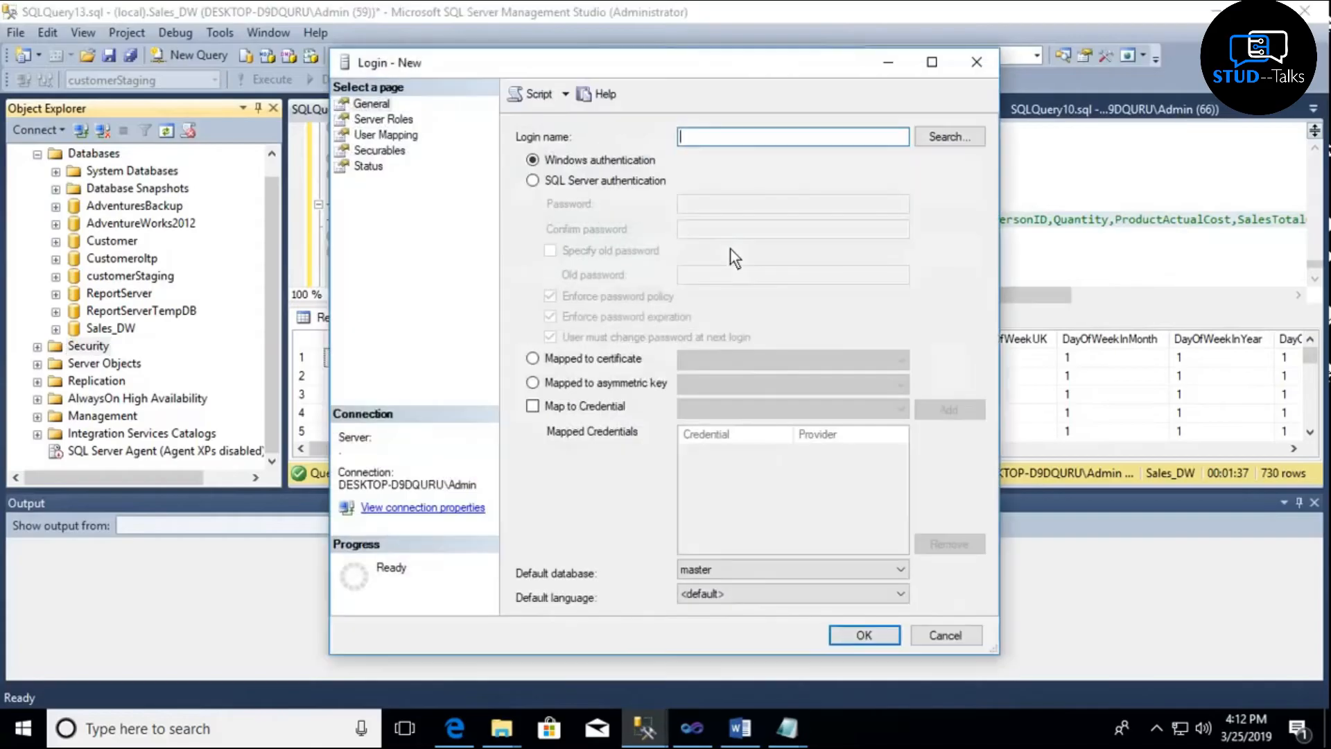
pyautogui.rightClick(722, 135)
pyautogui.click(761, 220)
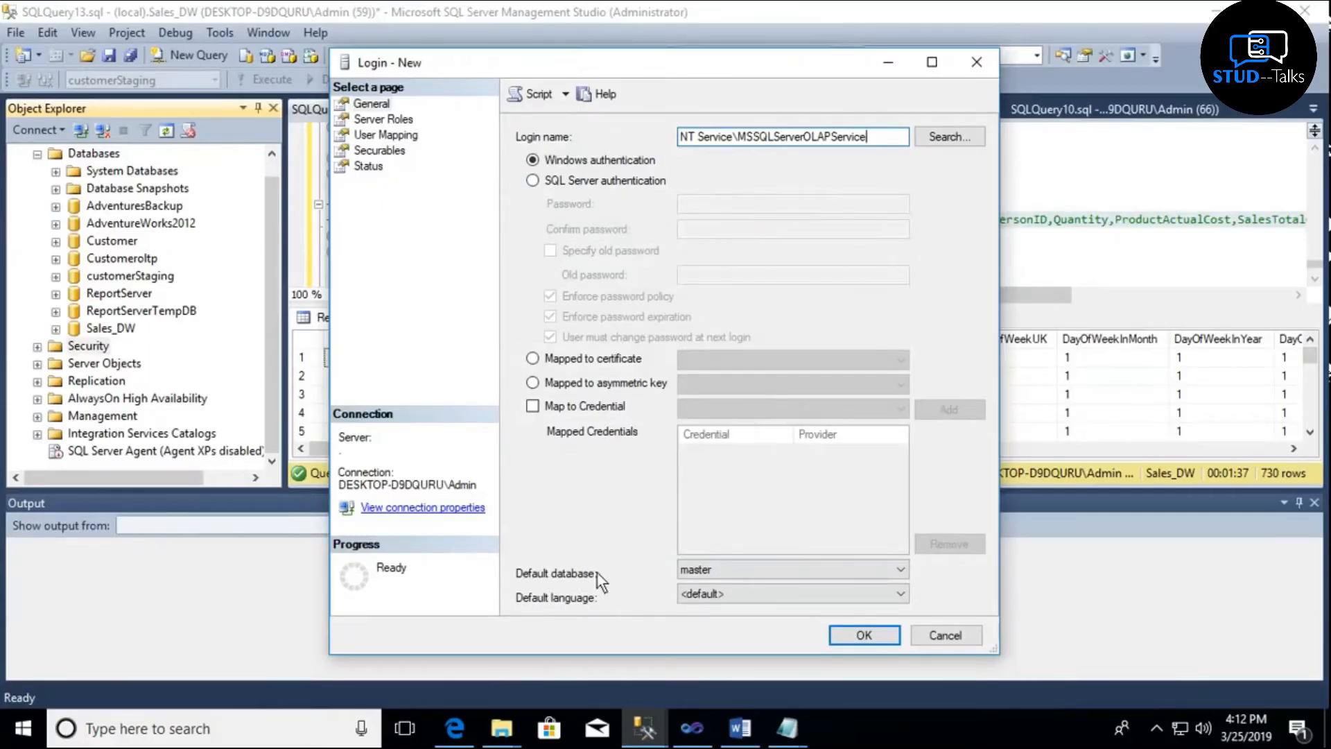
pyautogui.click(731, 564)
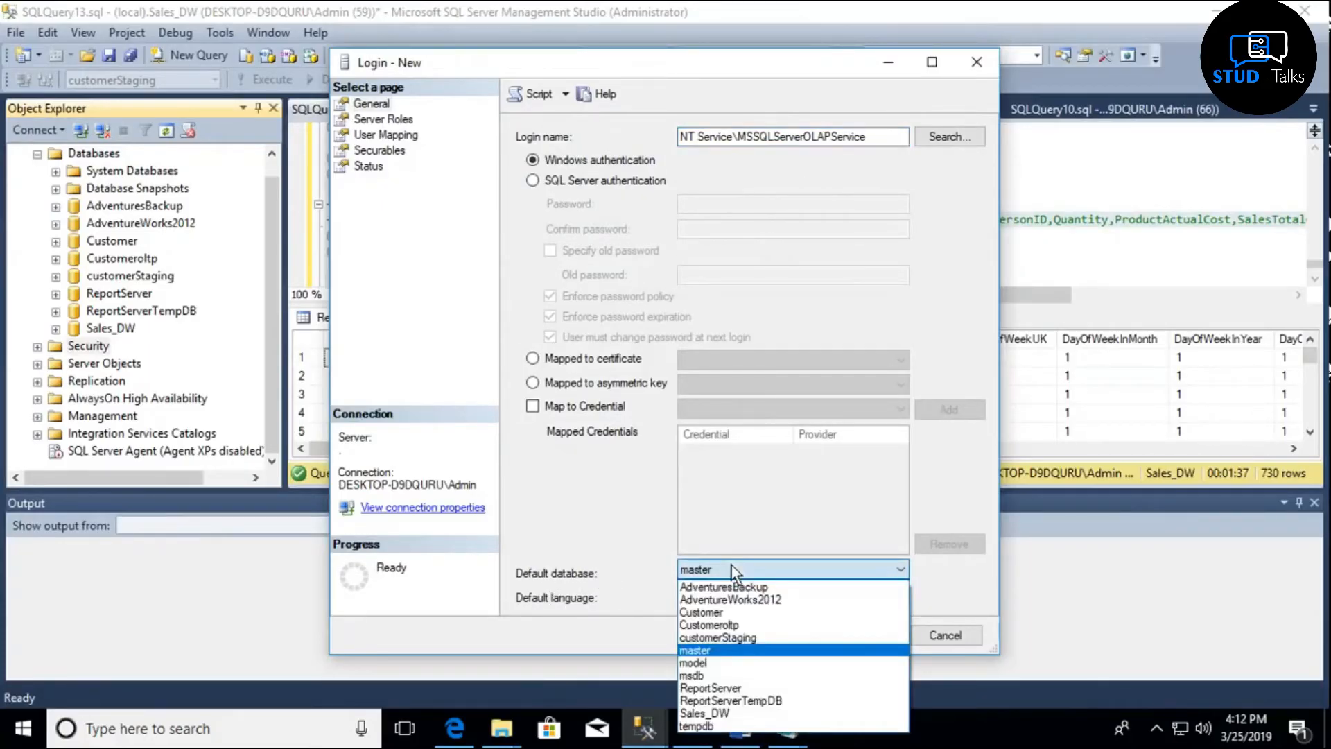
pyautogui.click(743, 712)
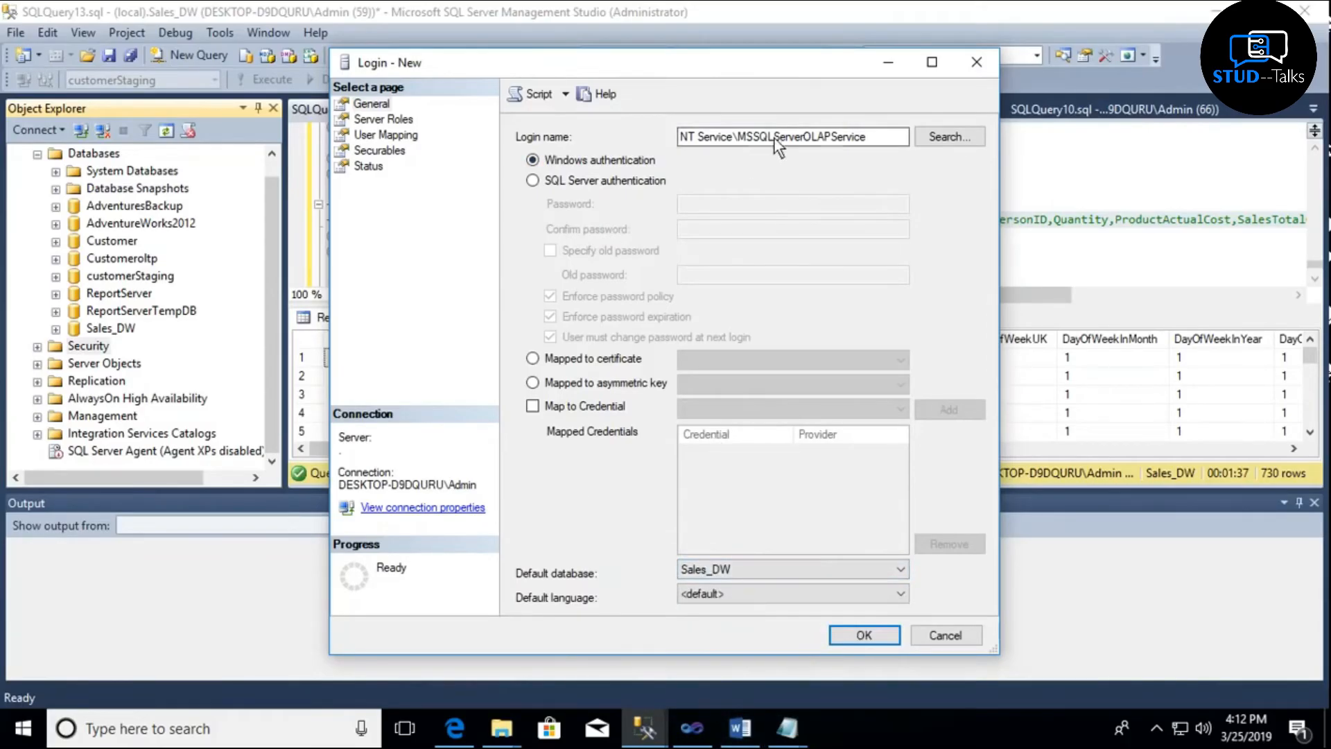
# - Map the new login to the Sales_DW database with the db_datareader role and create it
pyautogui.click(378, 135)
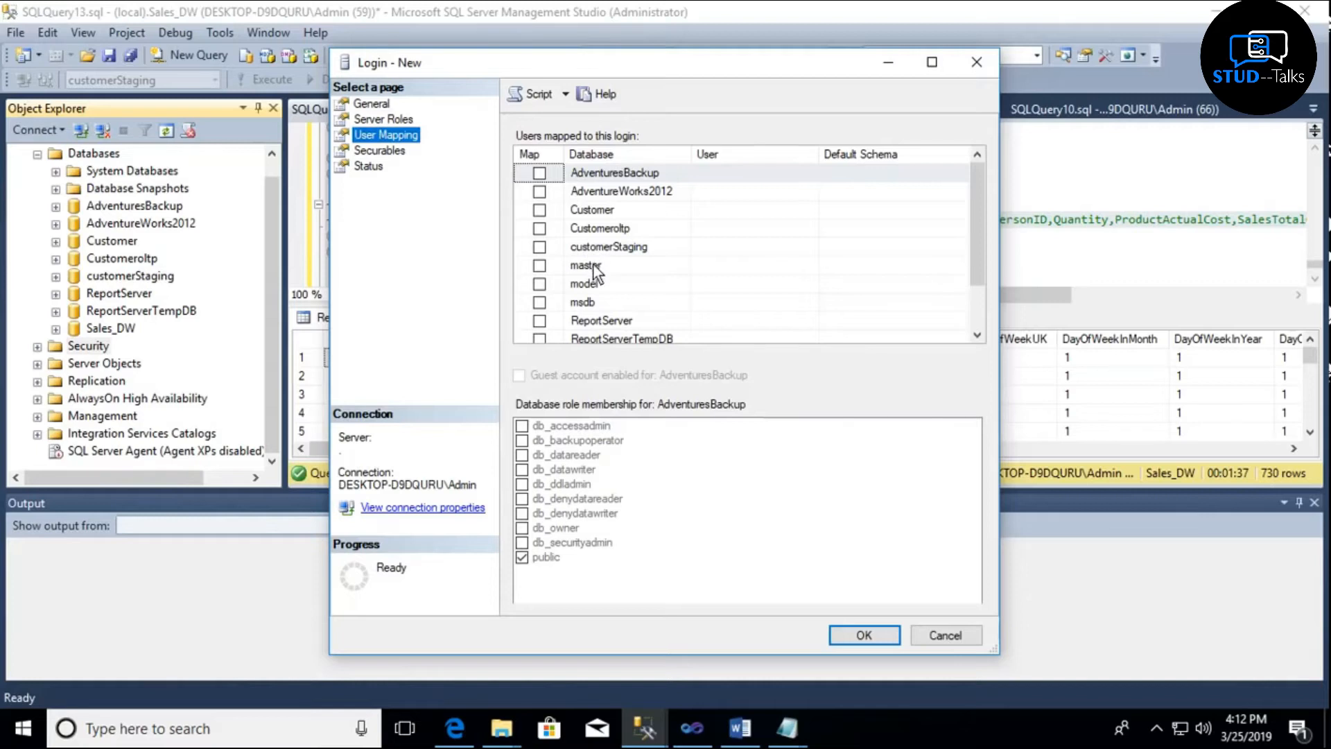
pyautogui.scroll(-1, 592, 261)
pyautogui.click(539, 303)
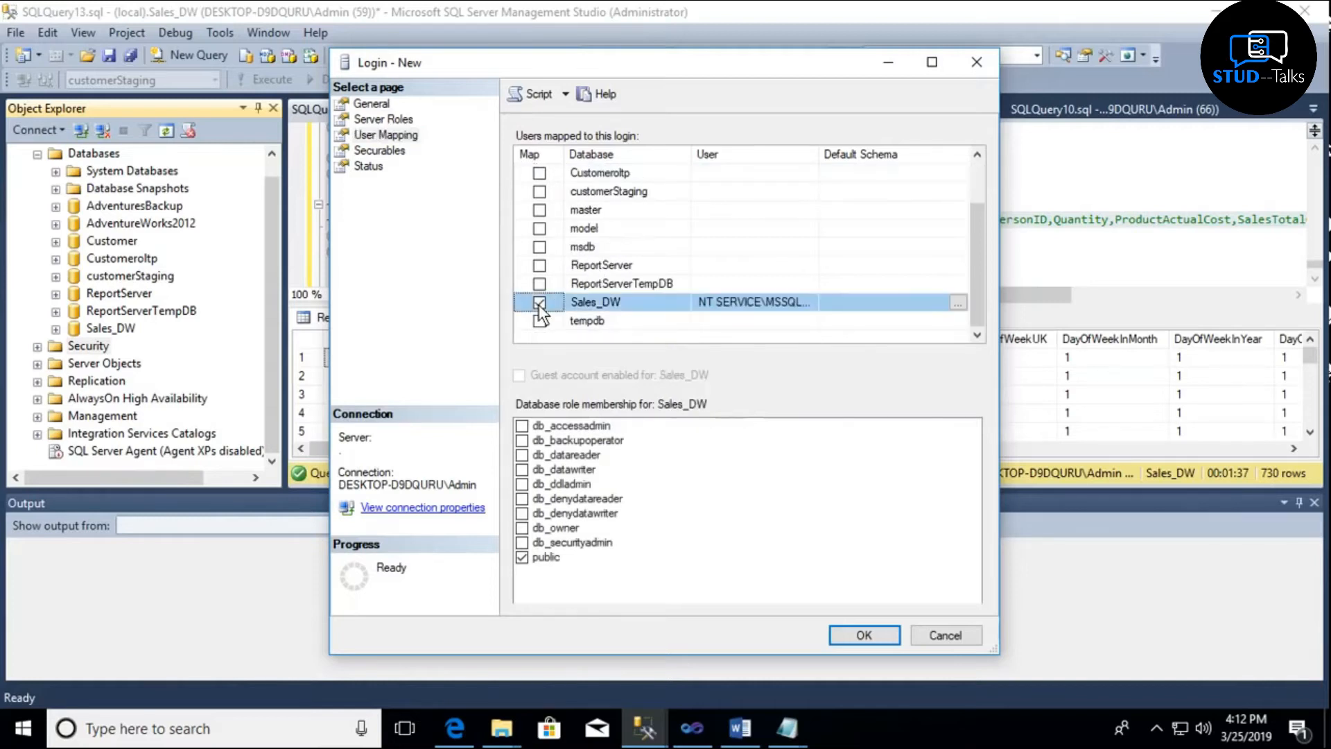
pyautogui.click(522, 456)
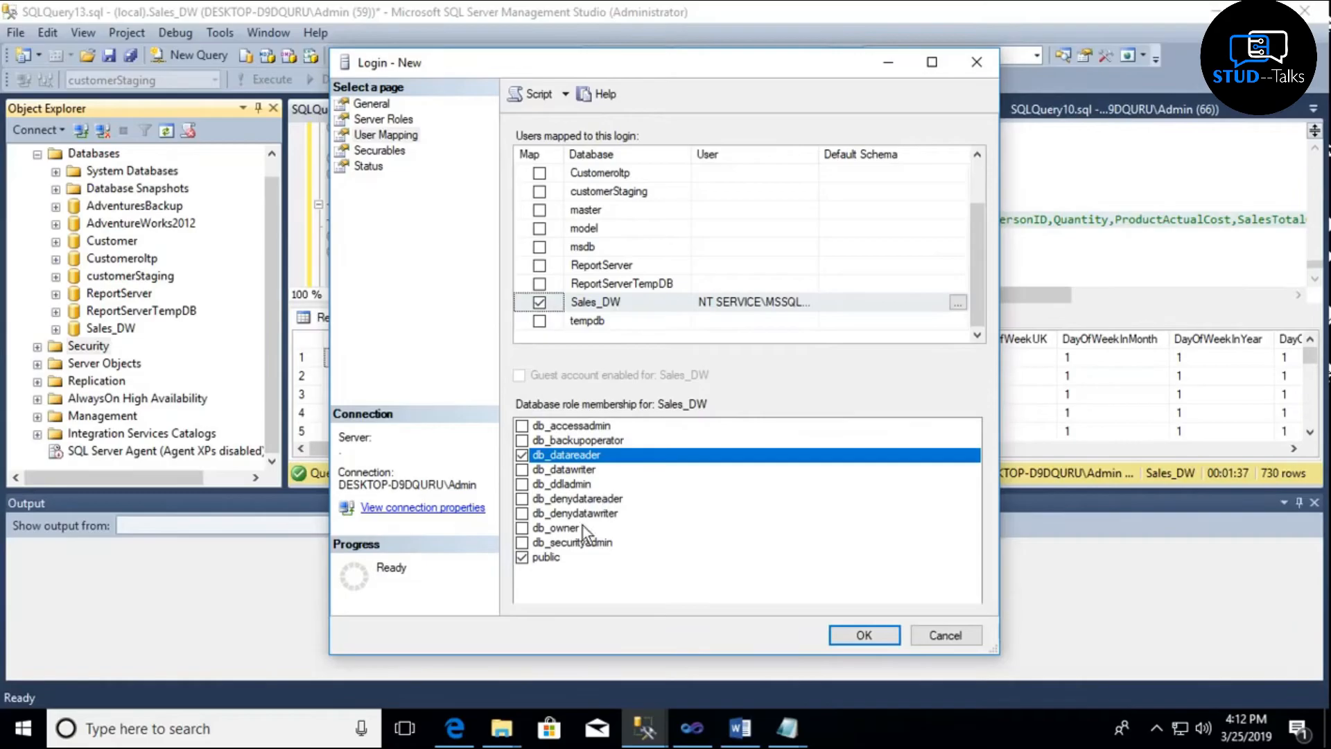
pyautogui.click(863, 635)
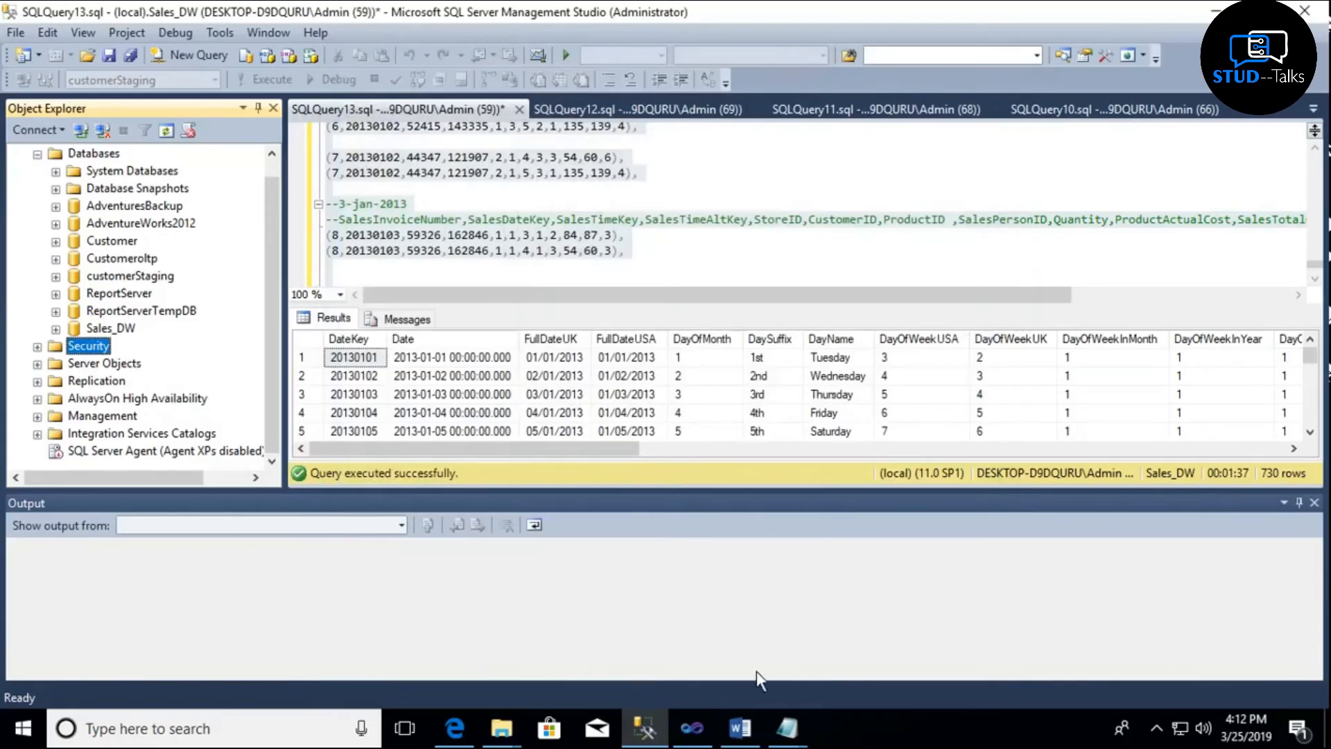
# - Switch back to Visual Studio, run a Process Full on the OLAPCUBE database, and close the processing windows
pyautogui.click(690, 728)
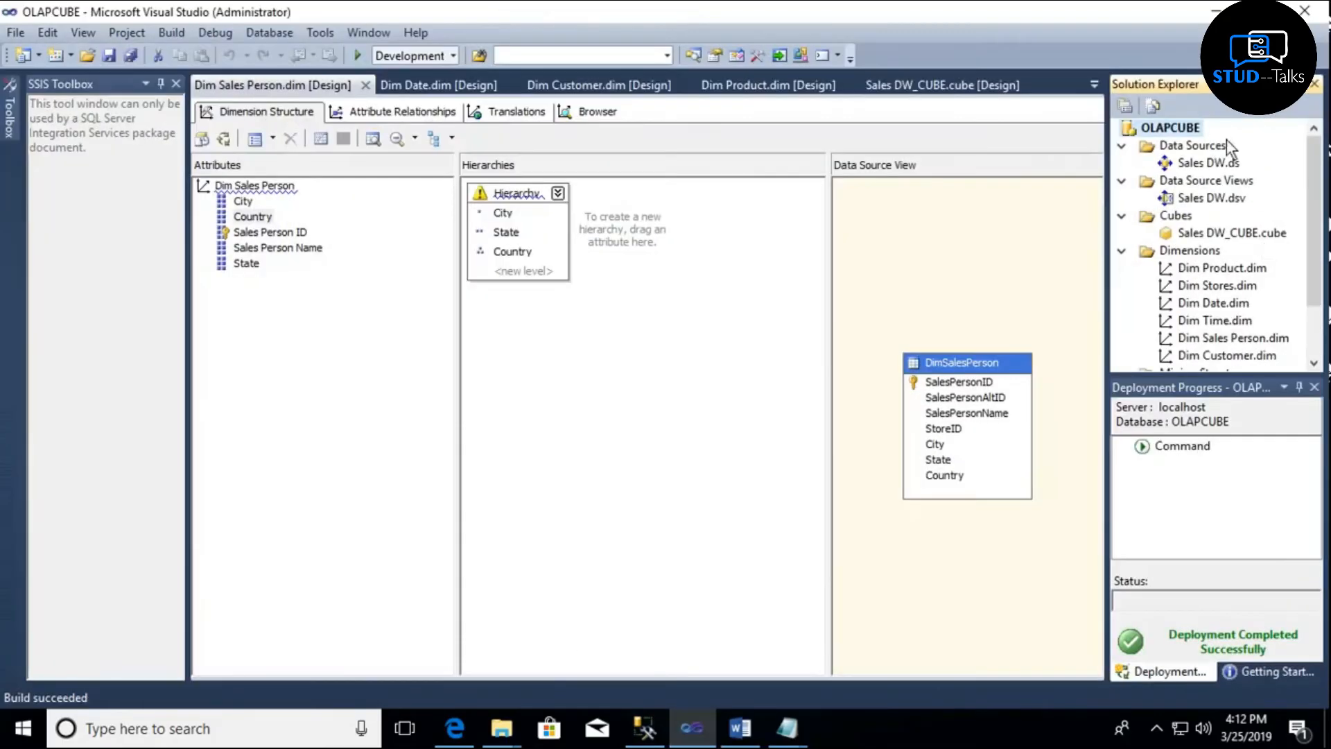
pyautogui.rightClick(1148, 126)
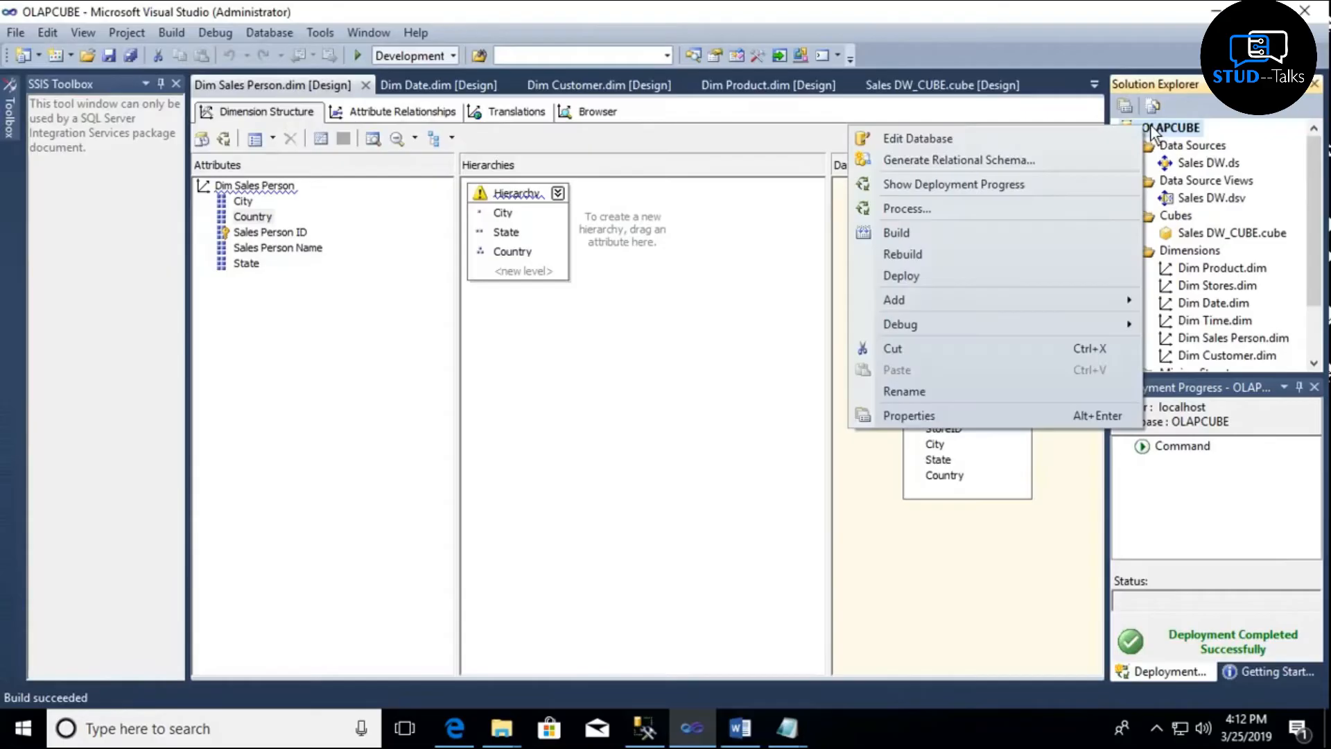
pyautogui.click(1084, 210)
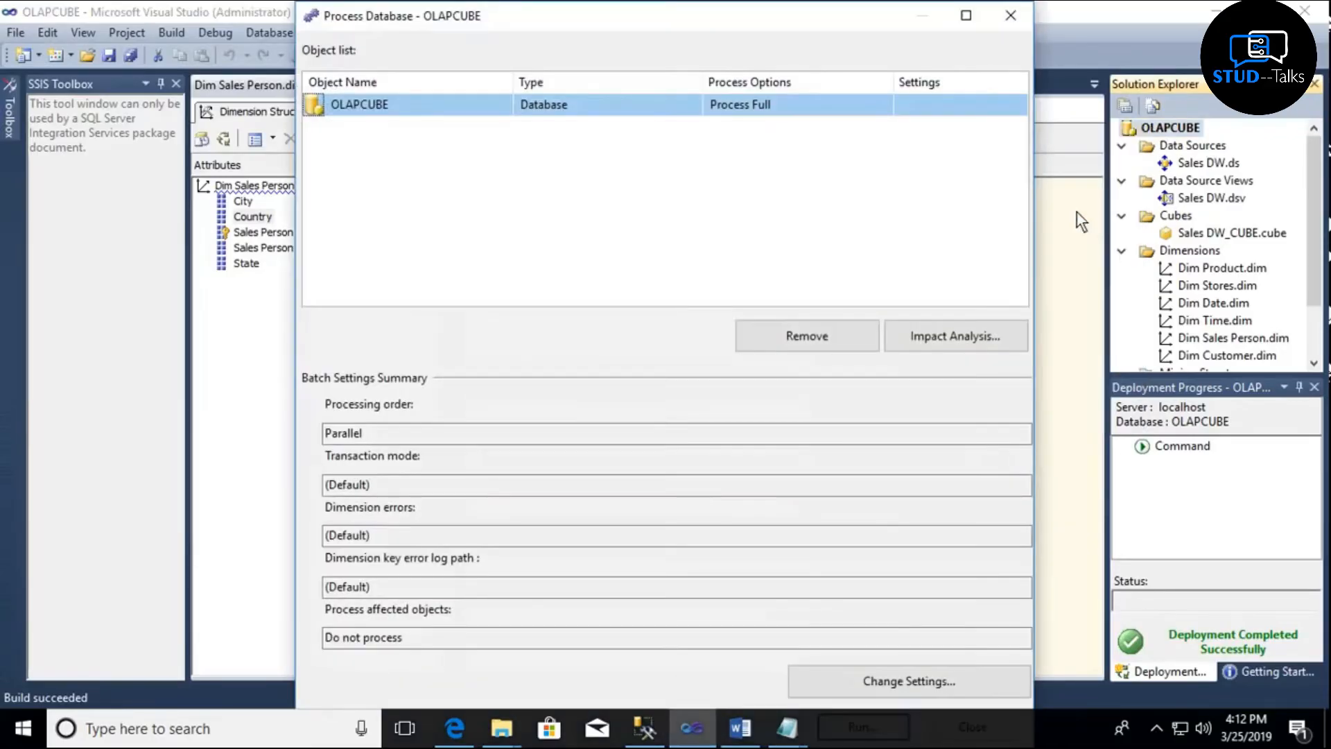
pyautogui.click(965, 16)
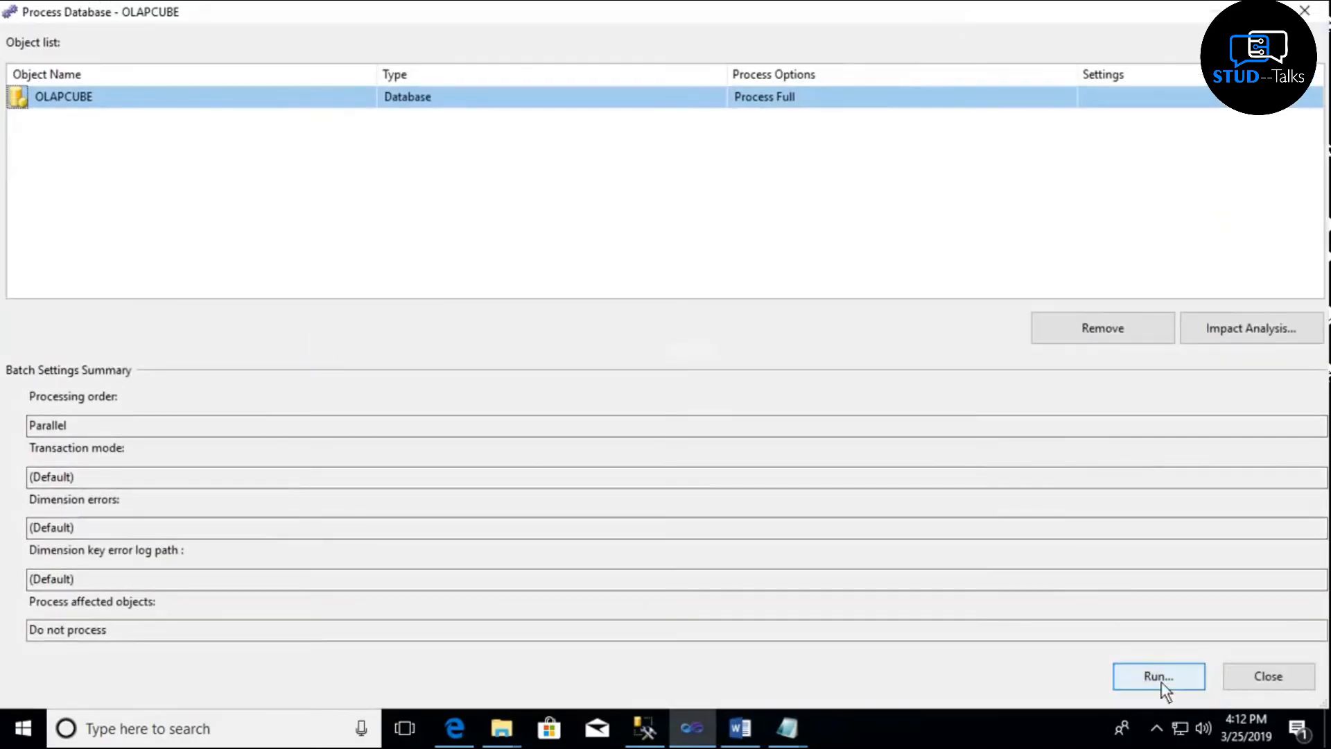
pyautogui.click(1159, 678)
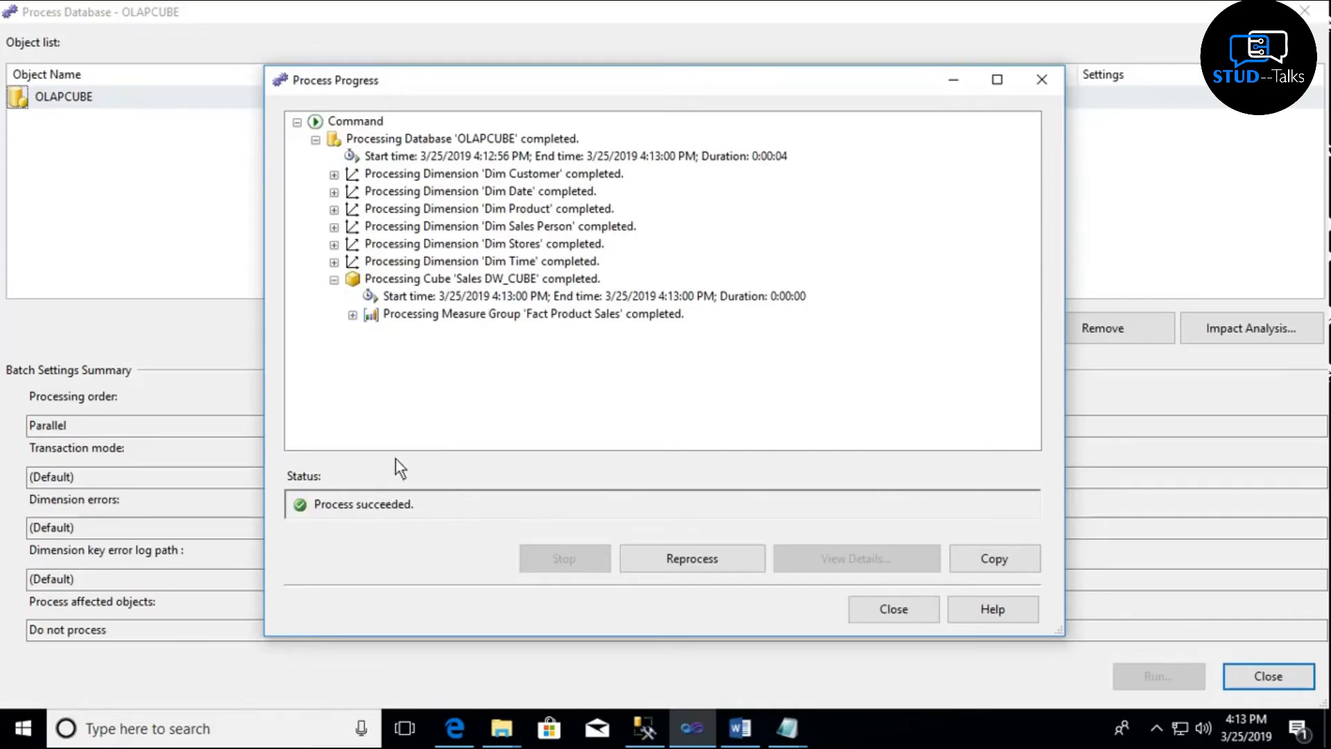
pyautogui.click(1040, 80)
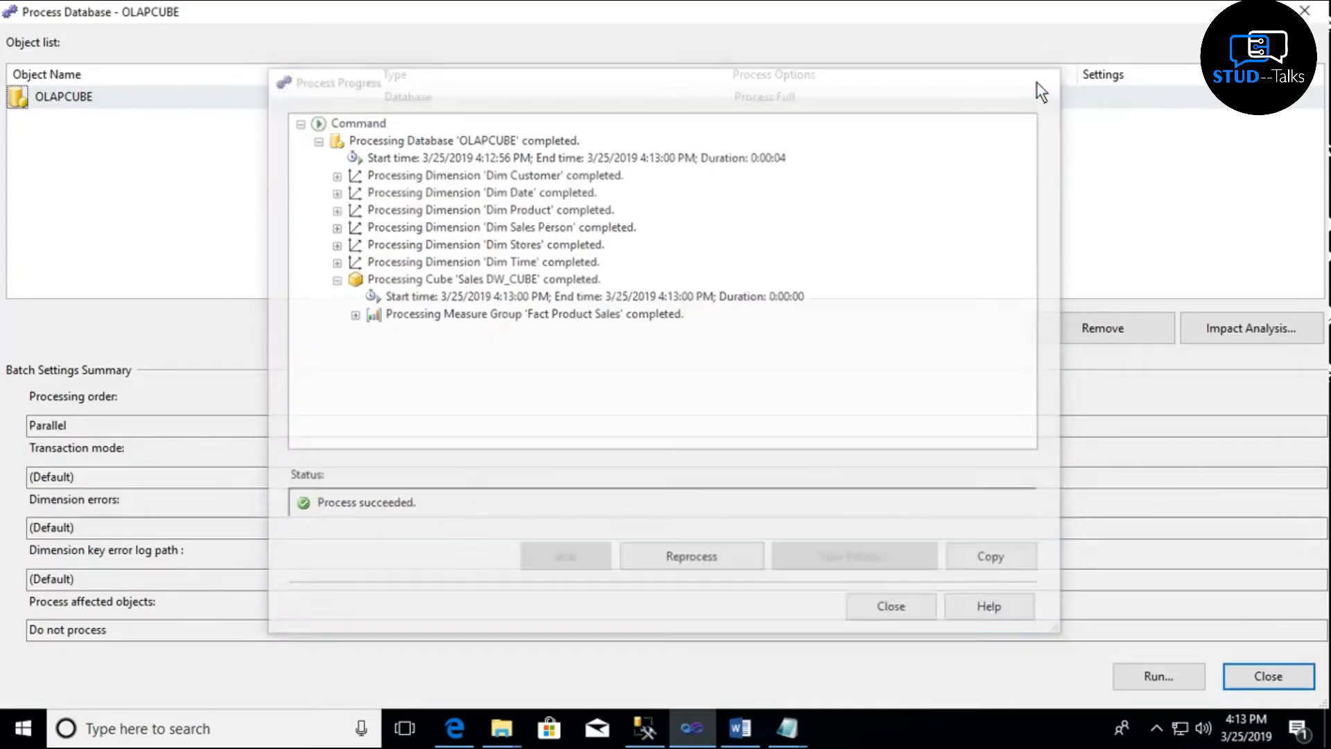
pyautogui.click(1304, 10)
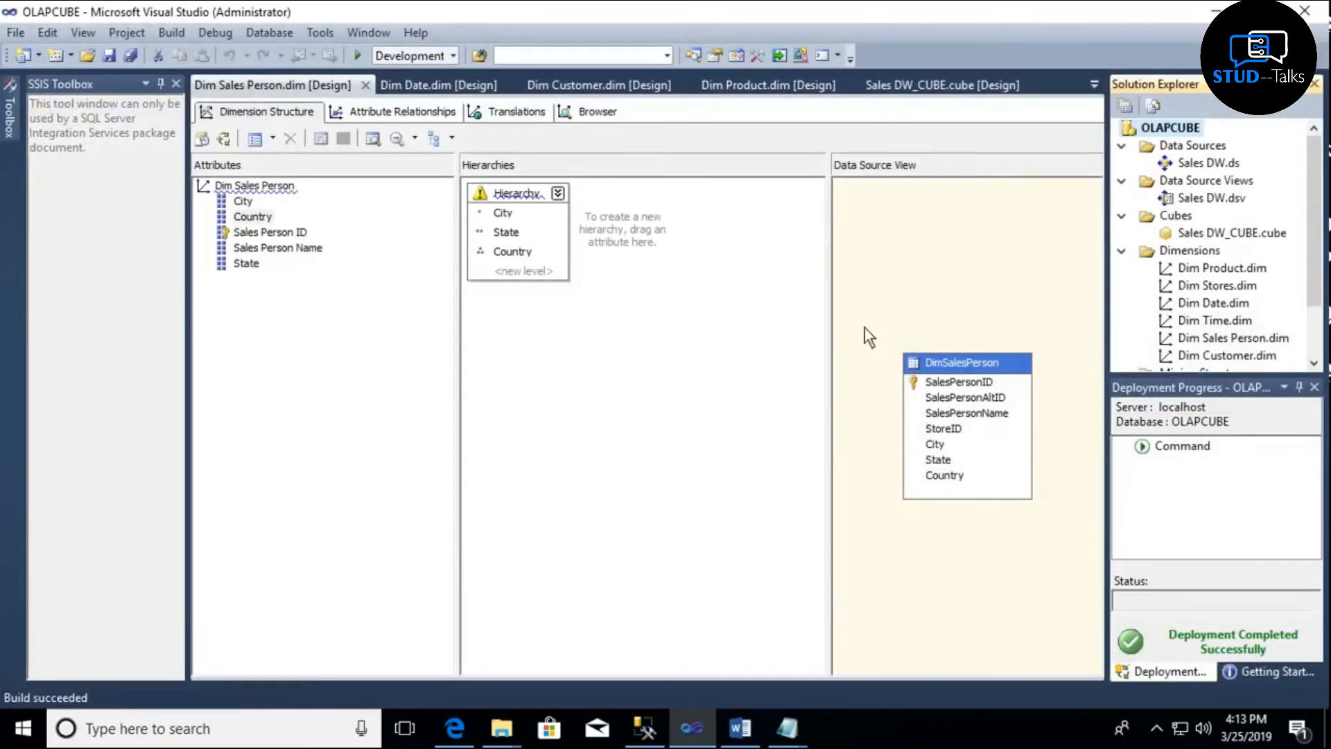
# - Open the browser of the Sales DW_CUBE cube and add the Quantity measure from Fact Product Sales to the query
pyautogui.doubleClick(1200, 231)
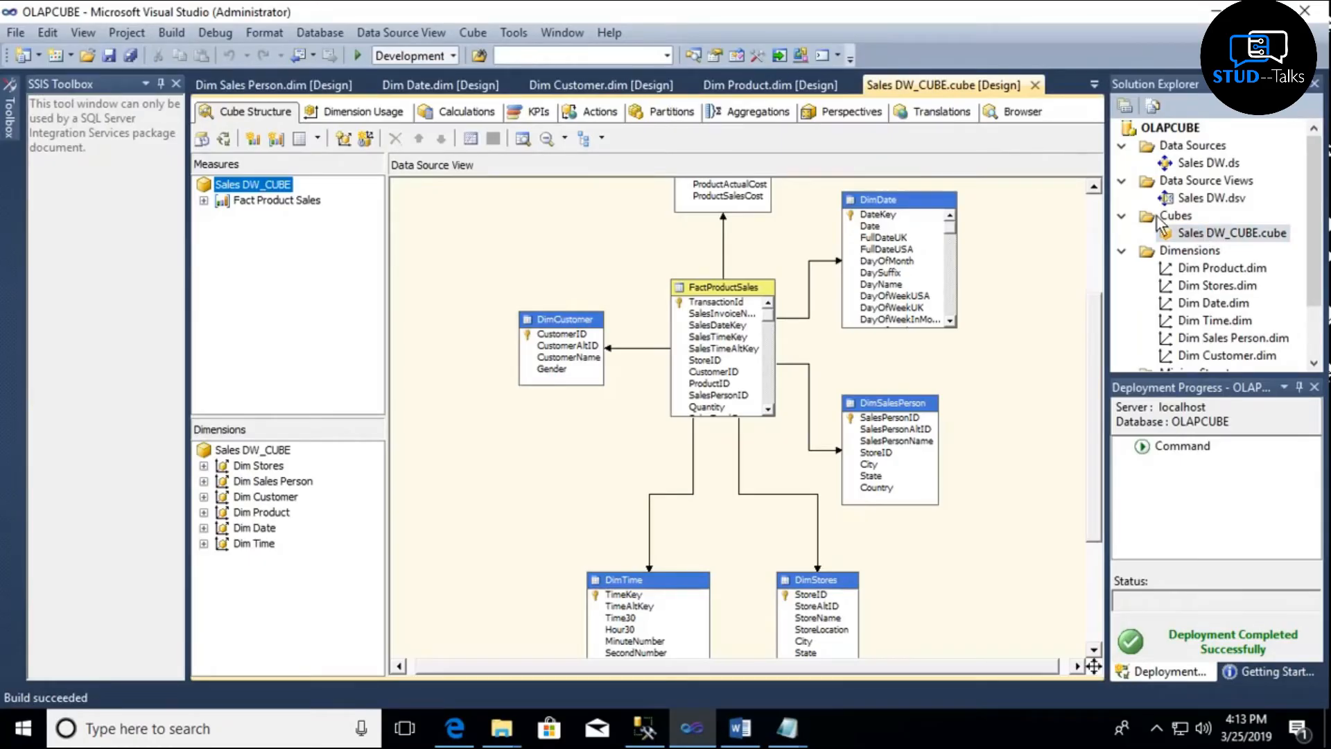
pyautogui.click(1022, 112)
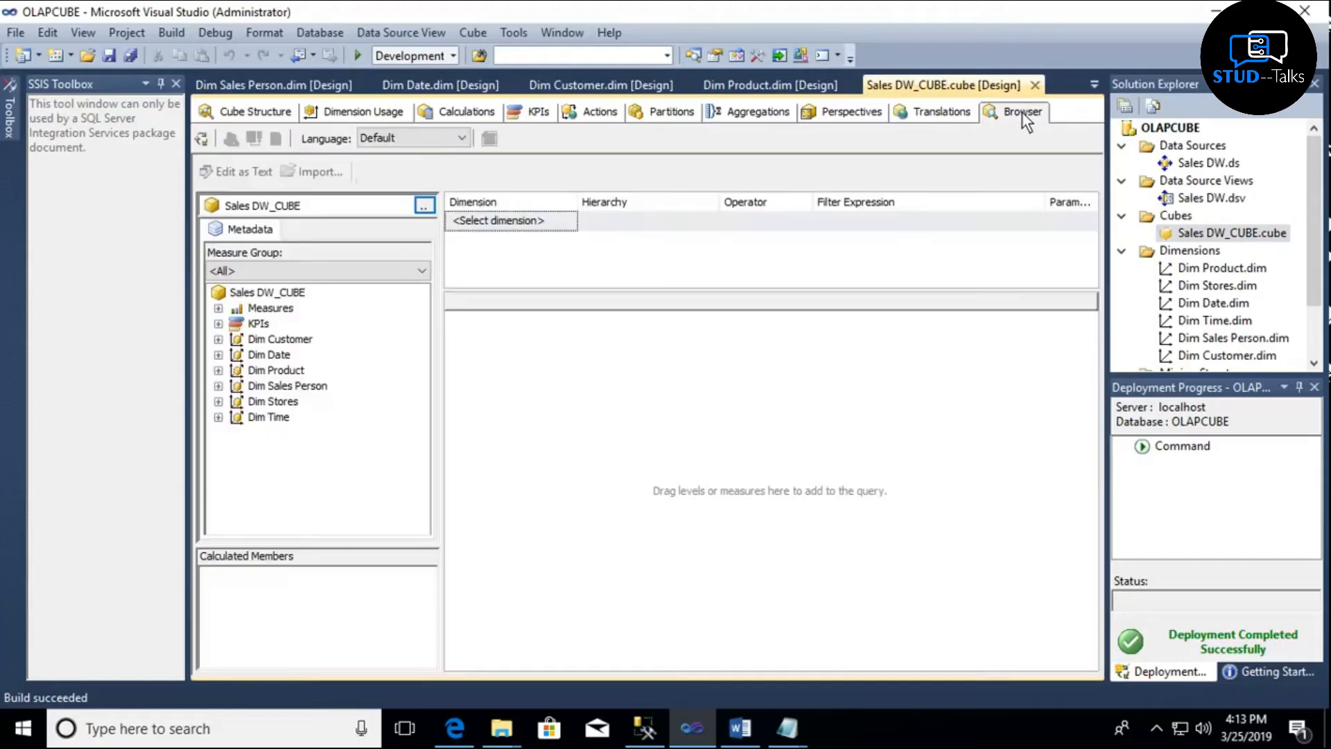
pyautogui.click(216, 307)
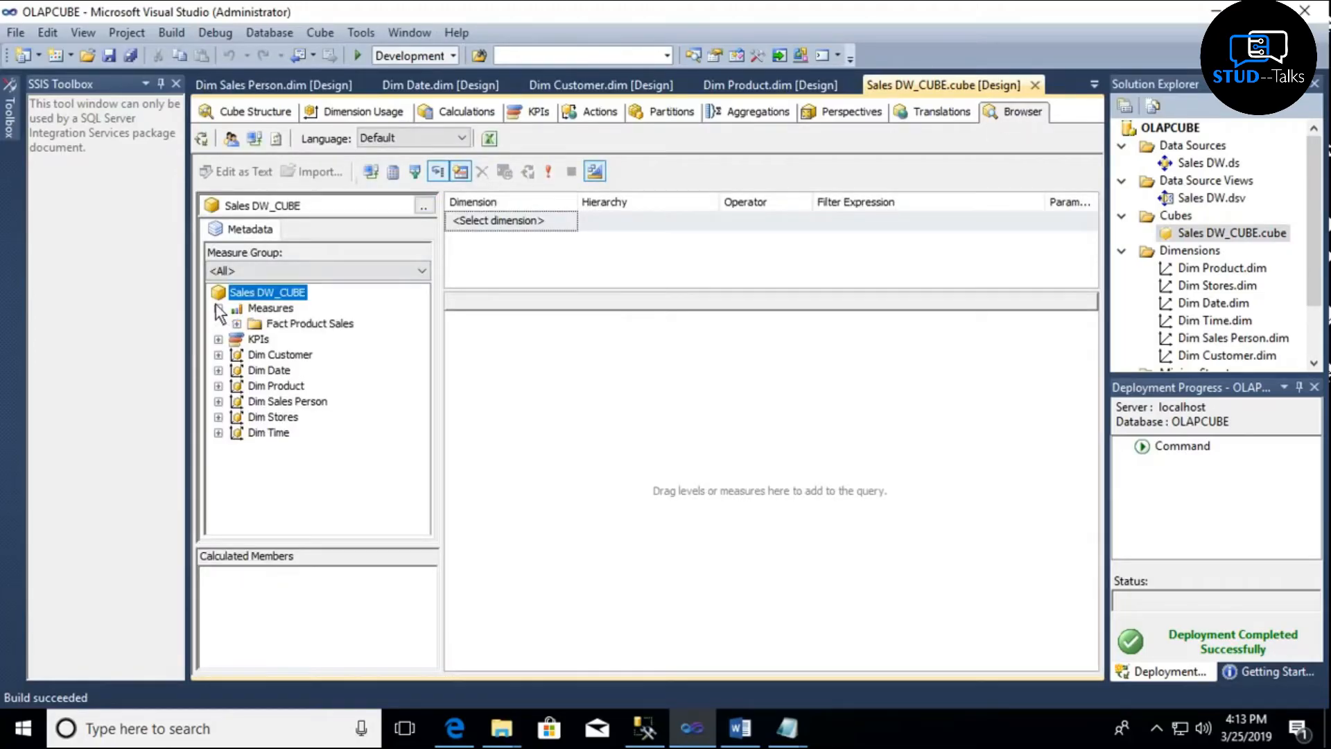
pyautogui.click(237, 323)
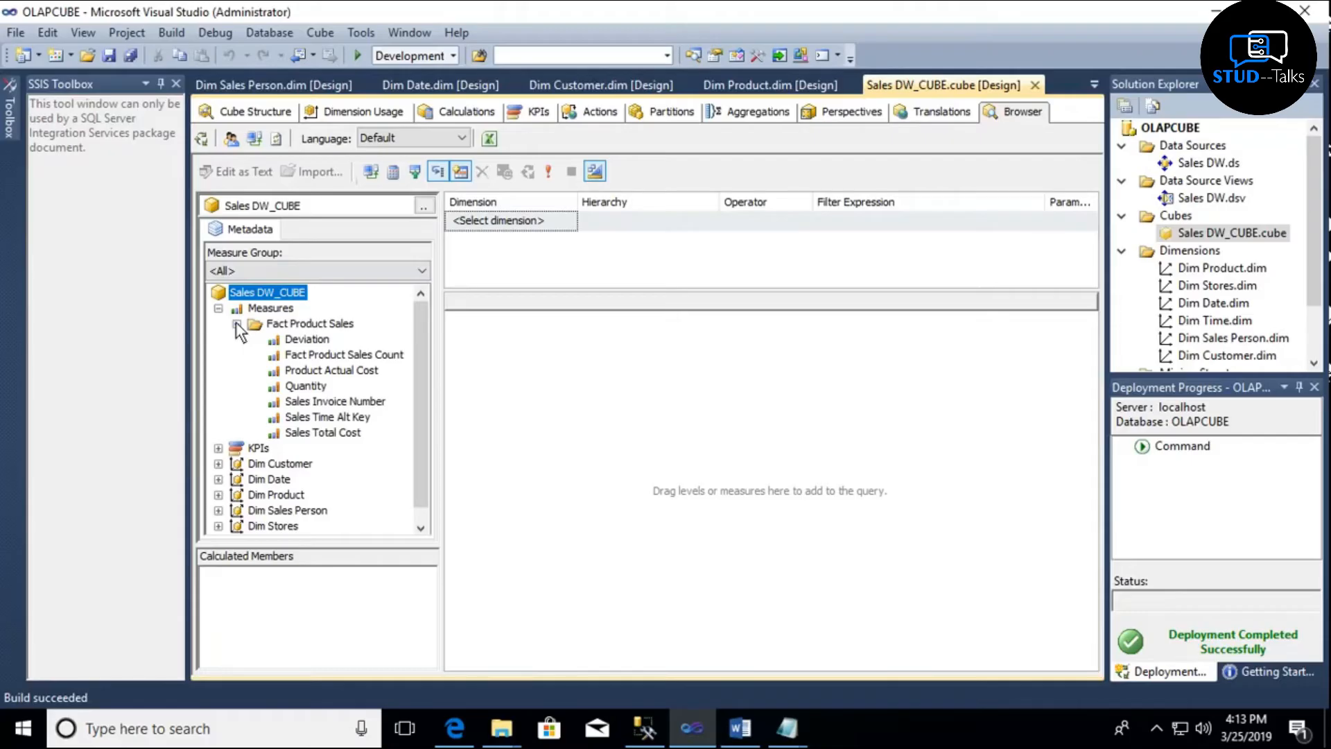
pyautogui.click(307, 386)
pyautogui.moveTo(344, 379); pyautogui.dragTo(501, 334)
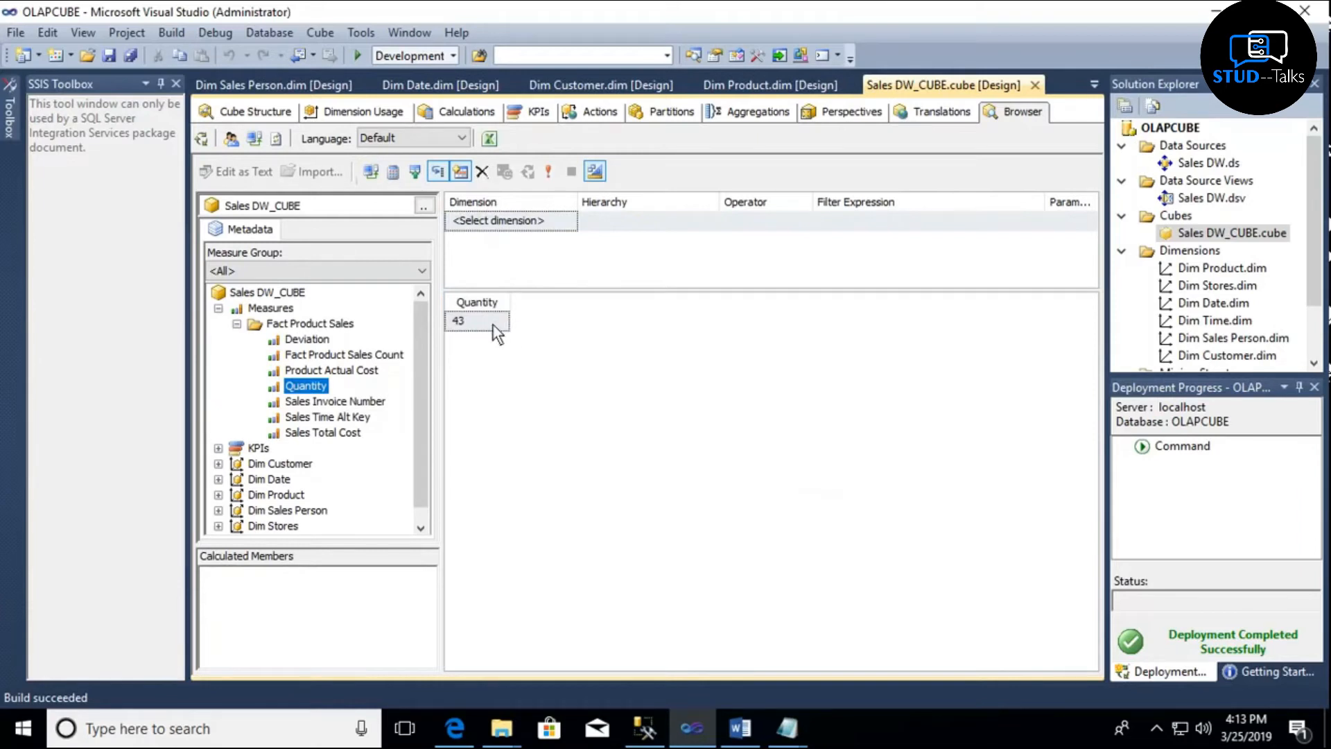
# - Add the Customer ID and Customer Name attributes of Dim Customer to the cube query
pyautogui.click(217, 463)
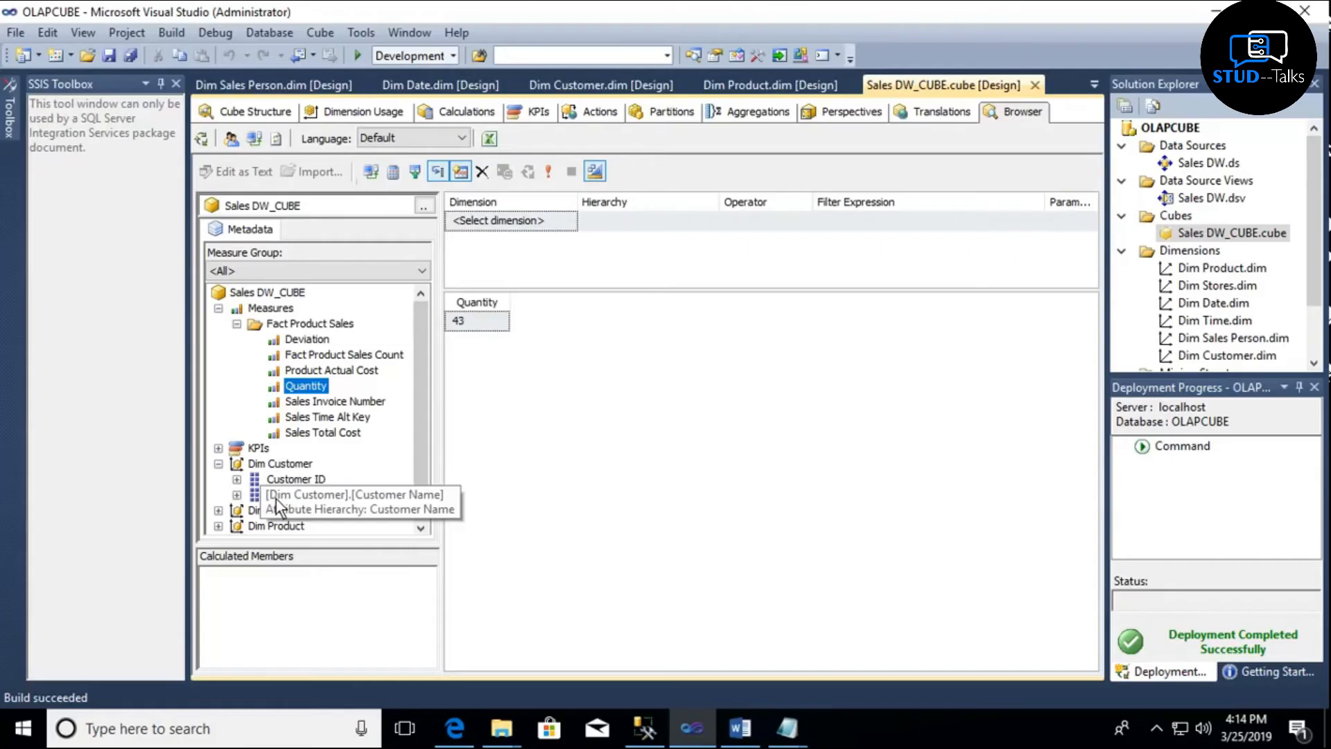
pyautogui.moveTo(296, 479); pyautogui.dragTo(466, 360)
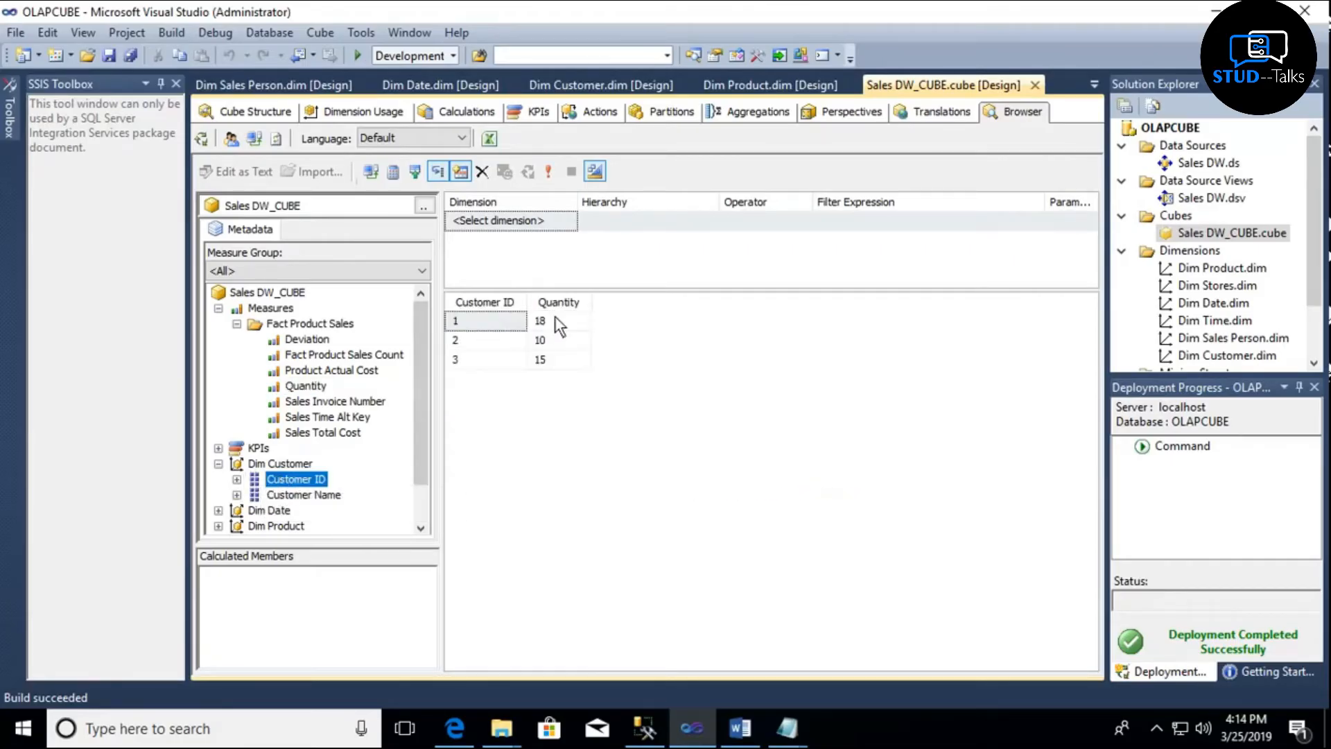
pyautogui.moveTo(303, 495); pyautogui.dragTo(565, 340)
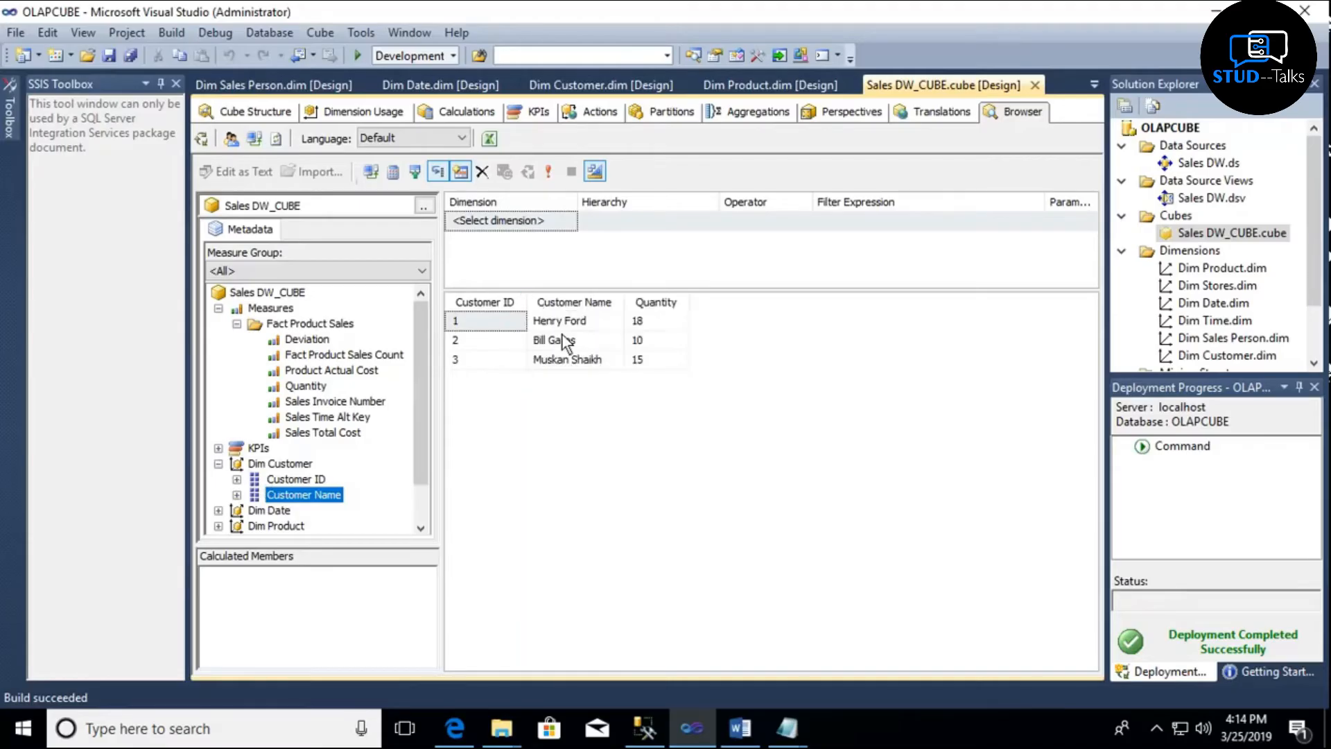
# - Add Sales Person Name, Sales Person ID and the City-State-Country hierarchy of Dim Sales Person to the cube query
pyautogui.moveTo(422, 368); pyautogui.dragTo(418, 416)
pyautogui.click(218, 494)
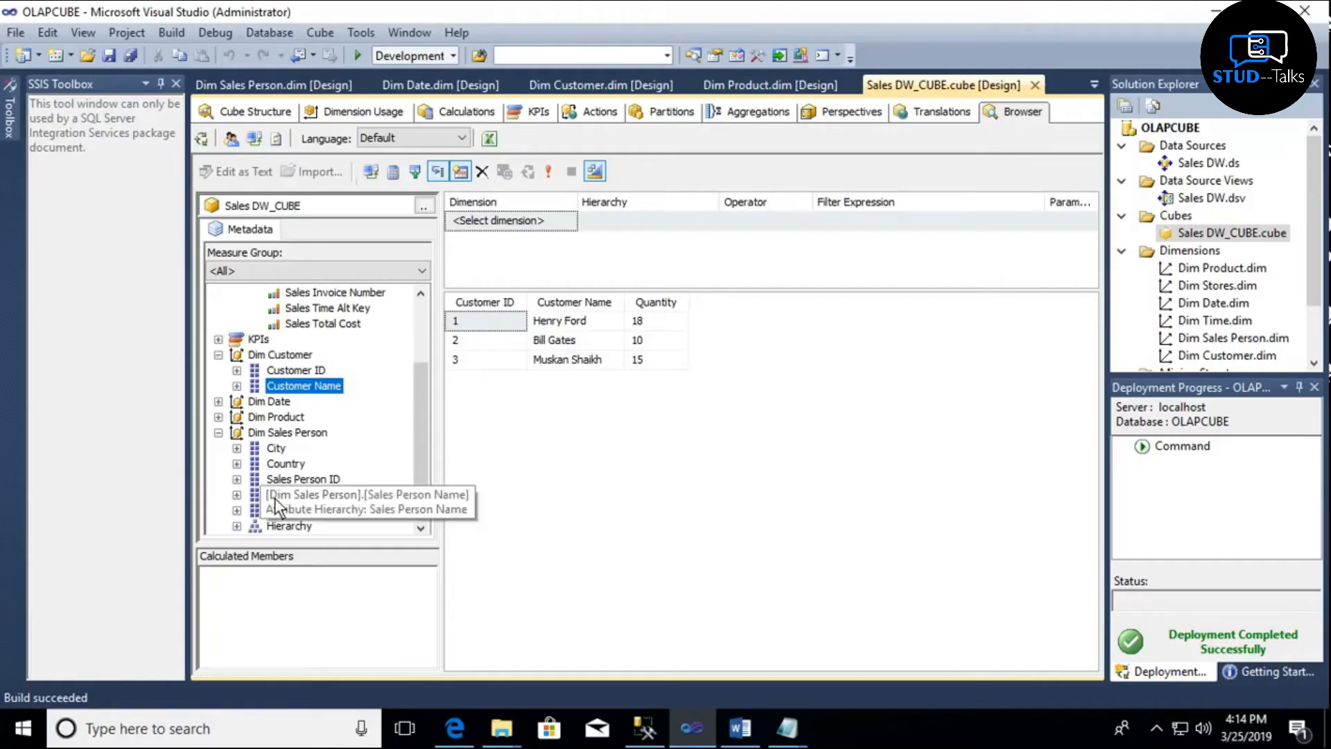
pyautogui.moveTo(298, 494); pyautogui.dragTo(582, 357)
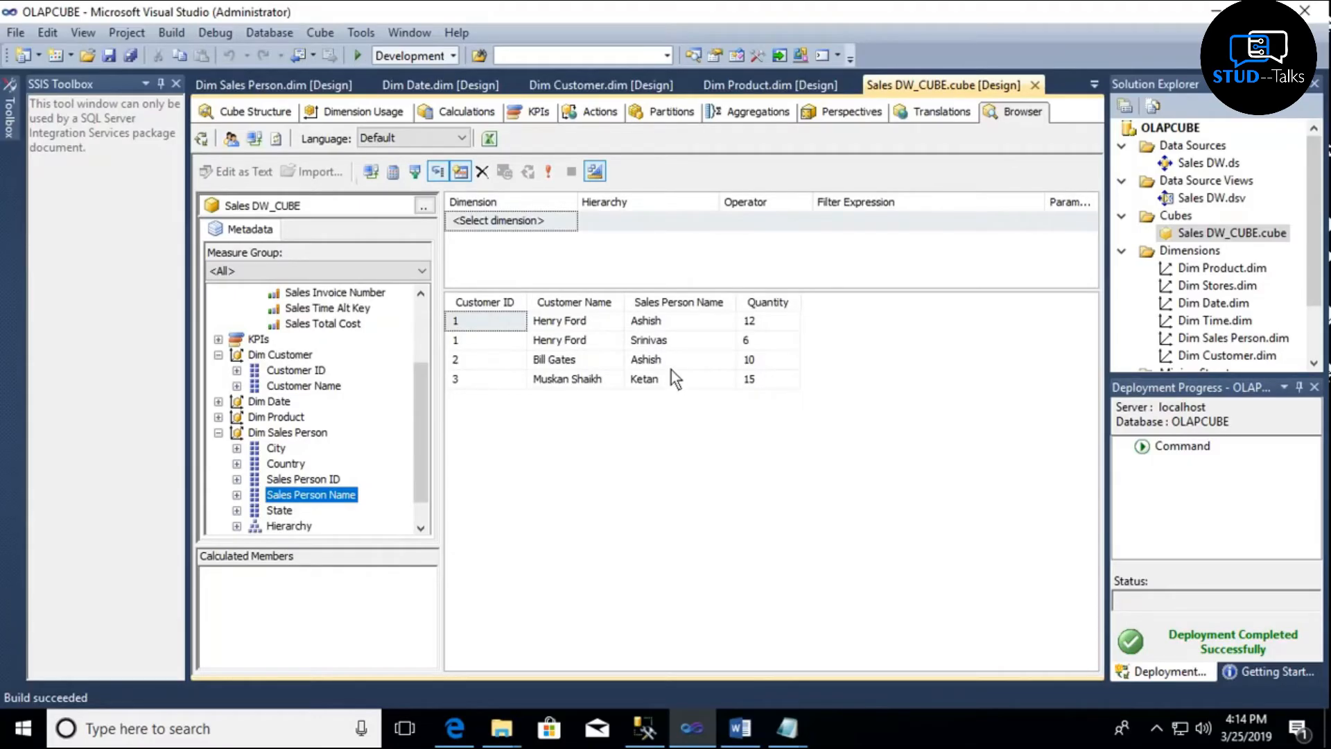
pyautogui.moveTo(339, 481); pyautogui.dragTo(688, 343)
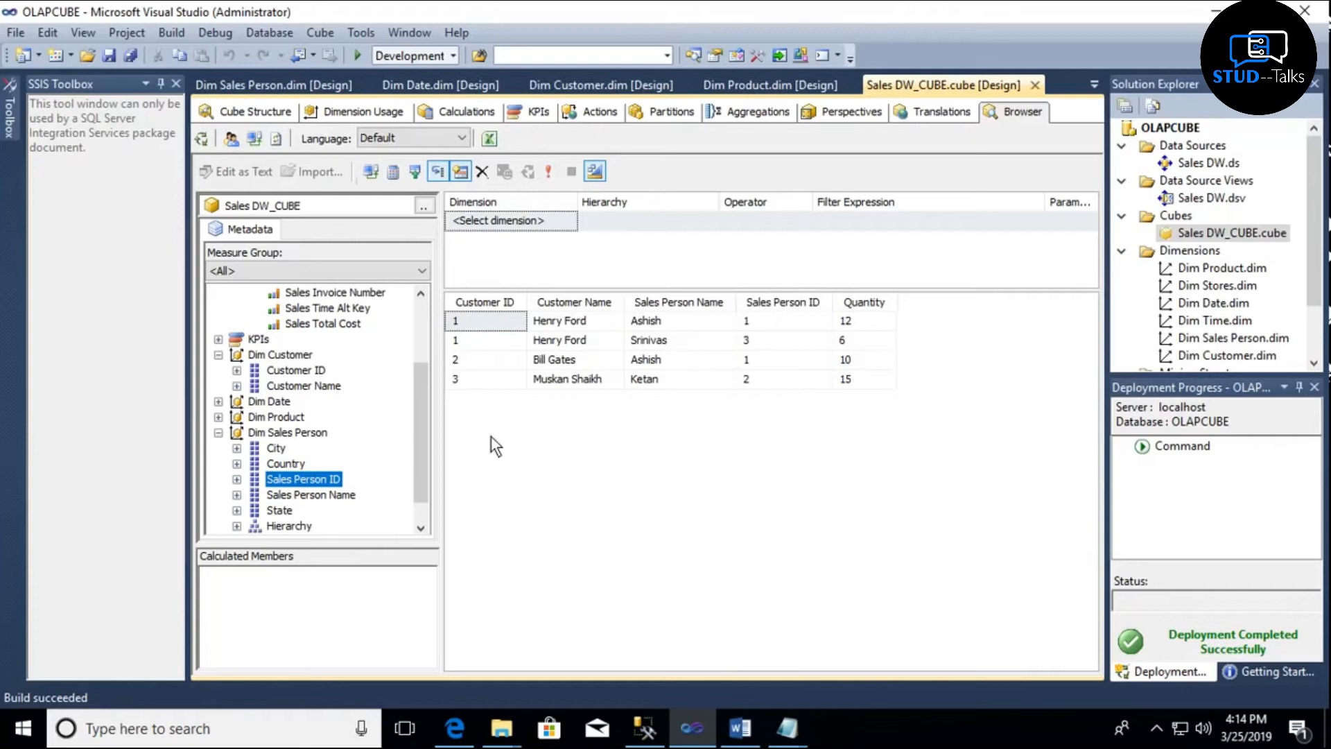
pyautogui.moveTo(419, 407); pyautogui.dragTo(394, 460)
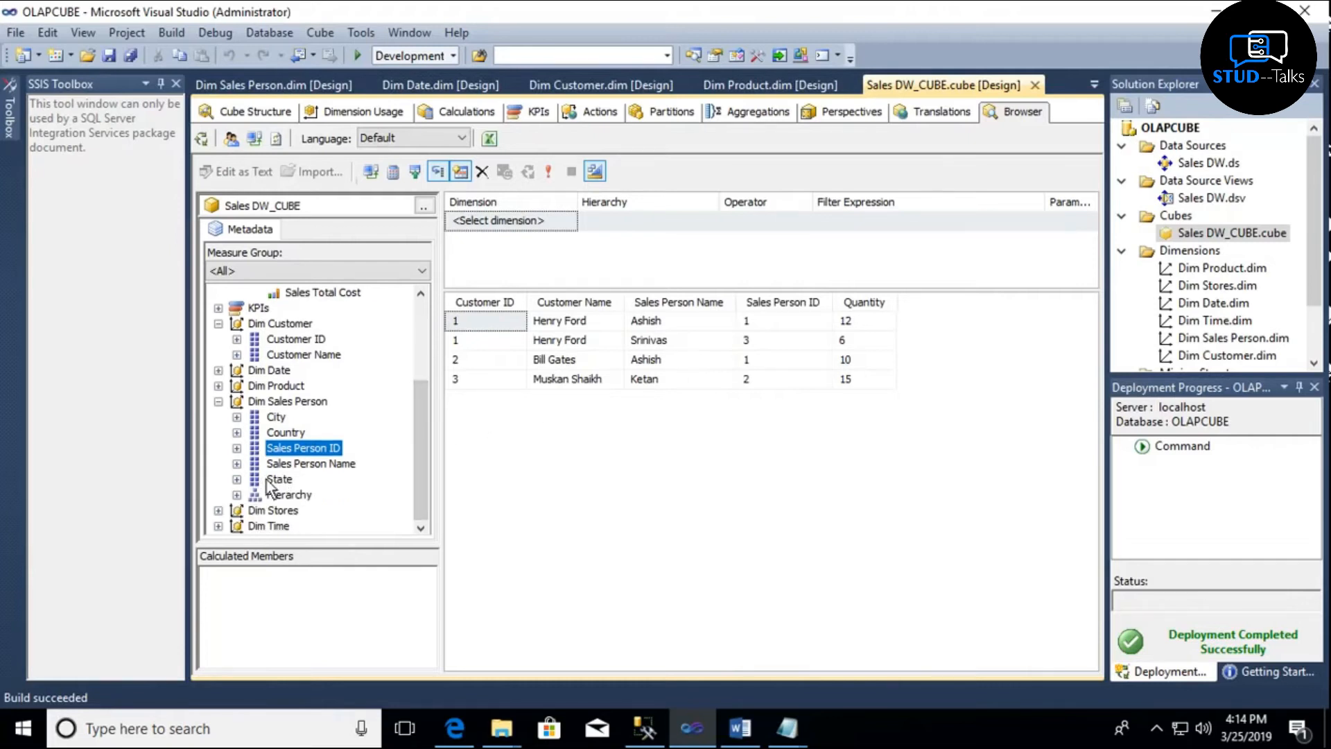
pyautogui.moveTo(288, 494); pyautogui.dragTo(696, 320)
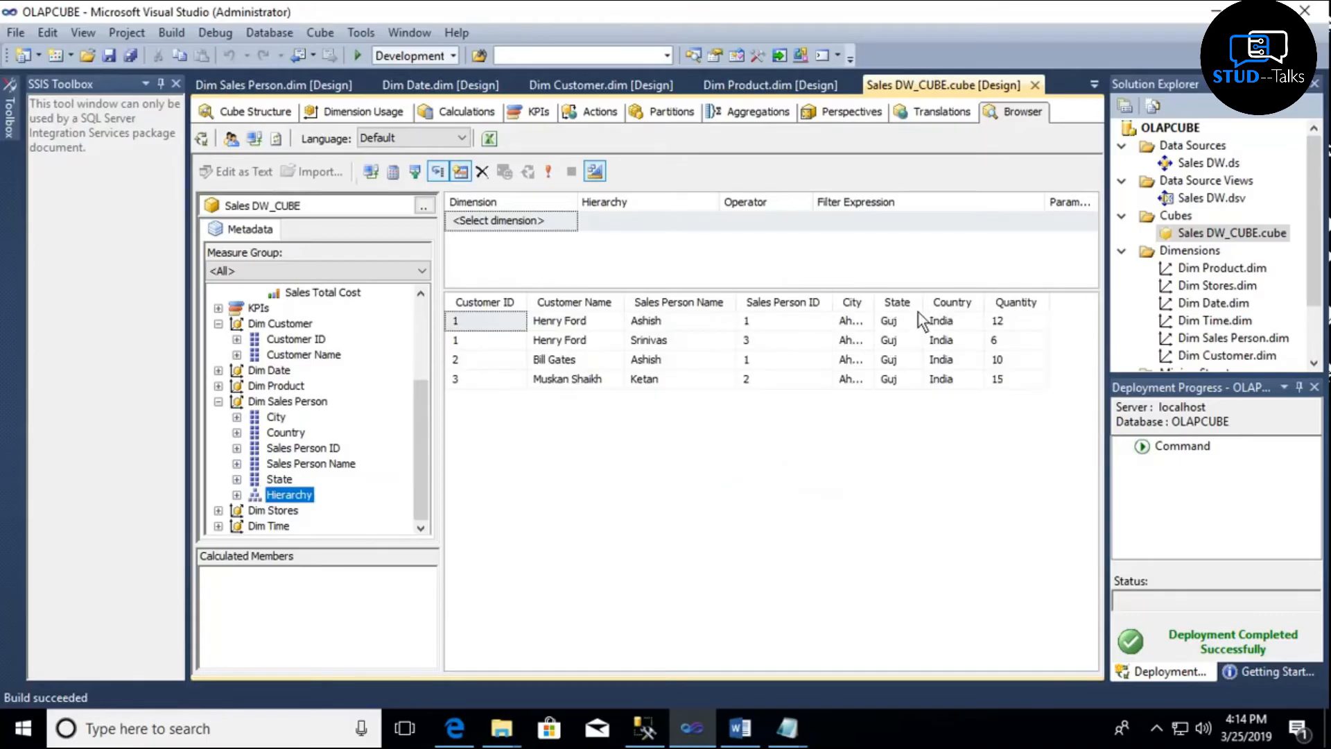
pyautogui.moveTo(925, 303)
pyautogui.mouseDown()
pyautogui.moveTo(942, 303)
pyautogui.moveTo(924, 301)
pyautogui.mouseUp()
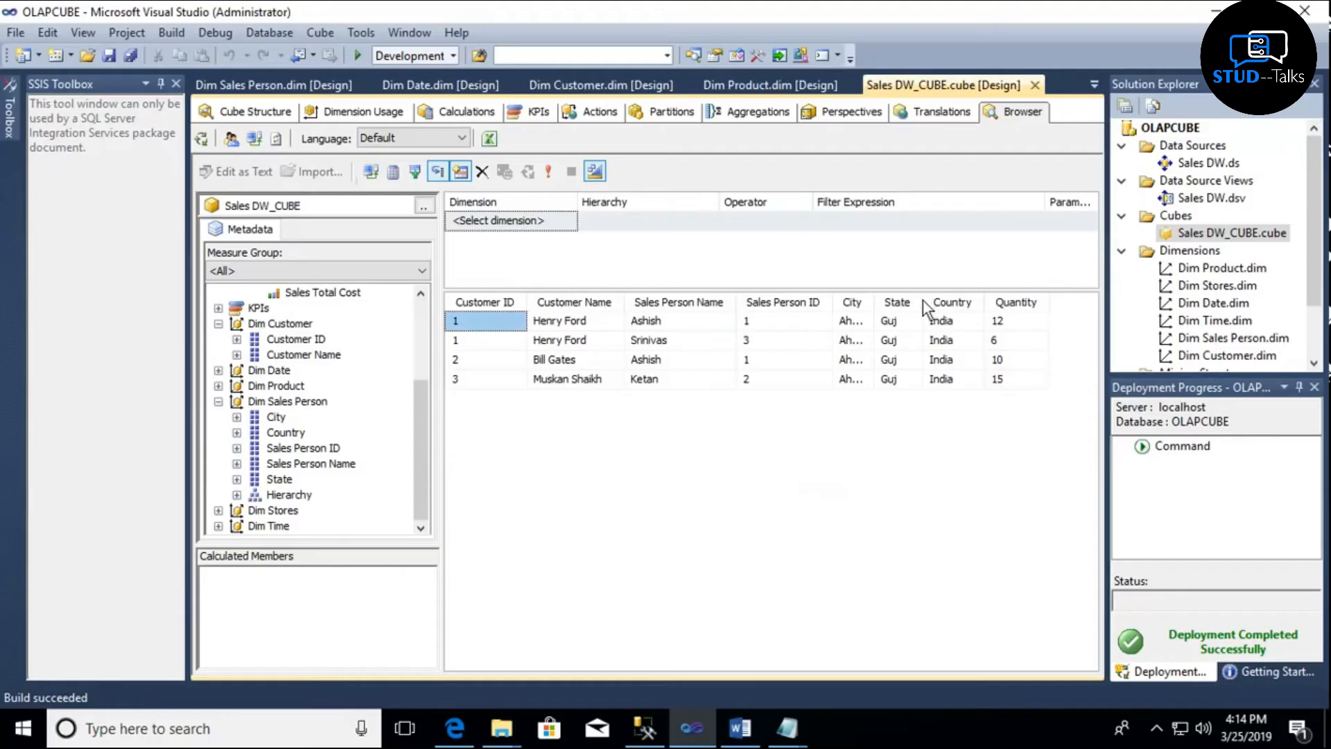
# - Add the Month Name, Quarter Name and Year attributes of Dim Date to the cube query
pyautogui.click(275, 370)
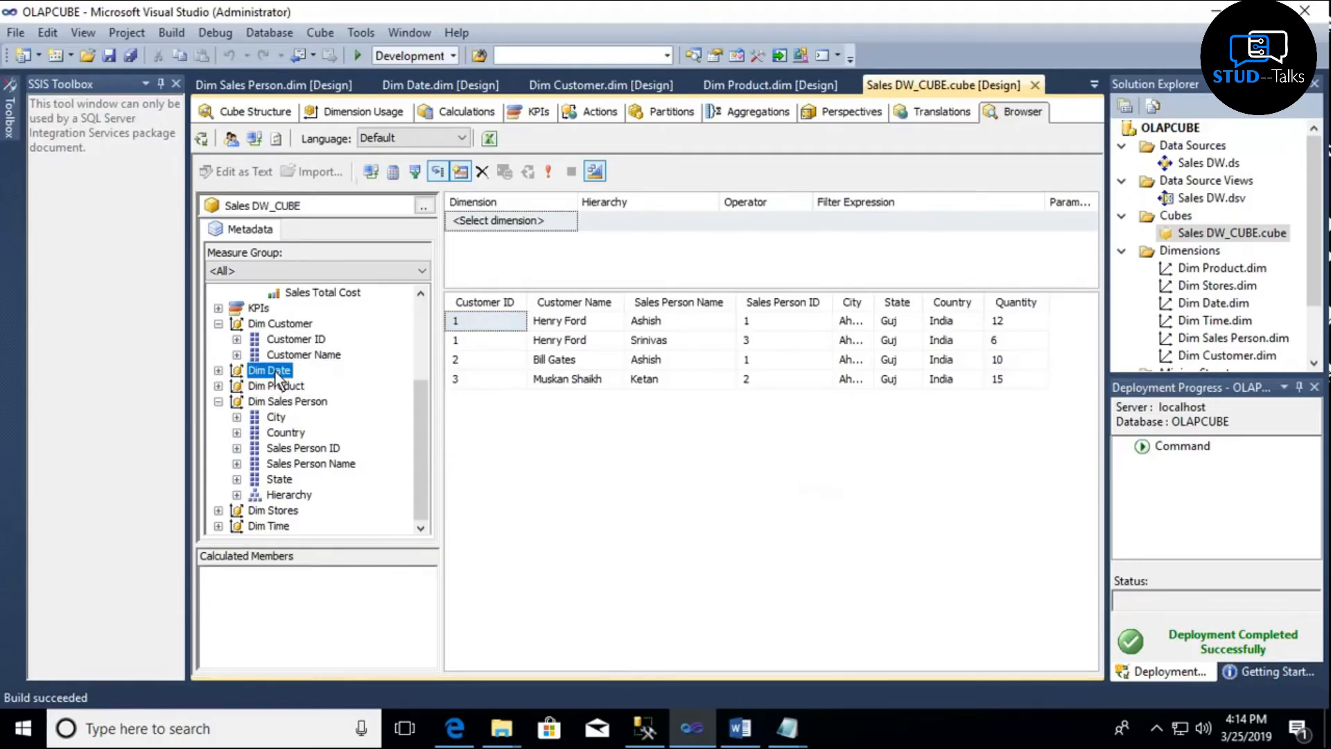
pyautogui.click(218, 371)
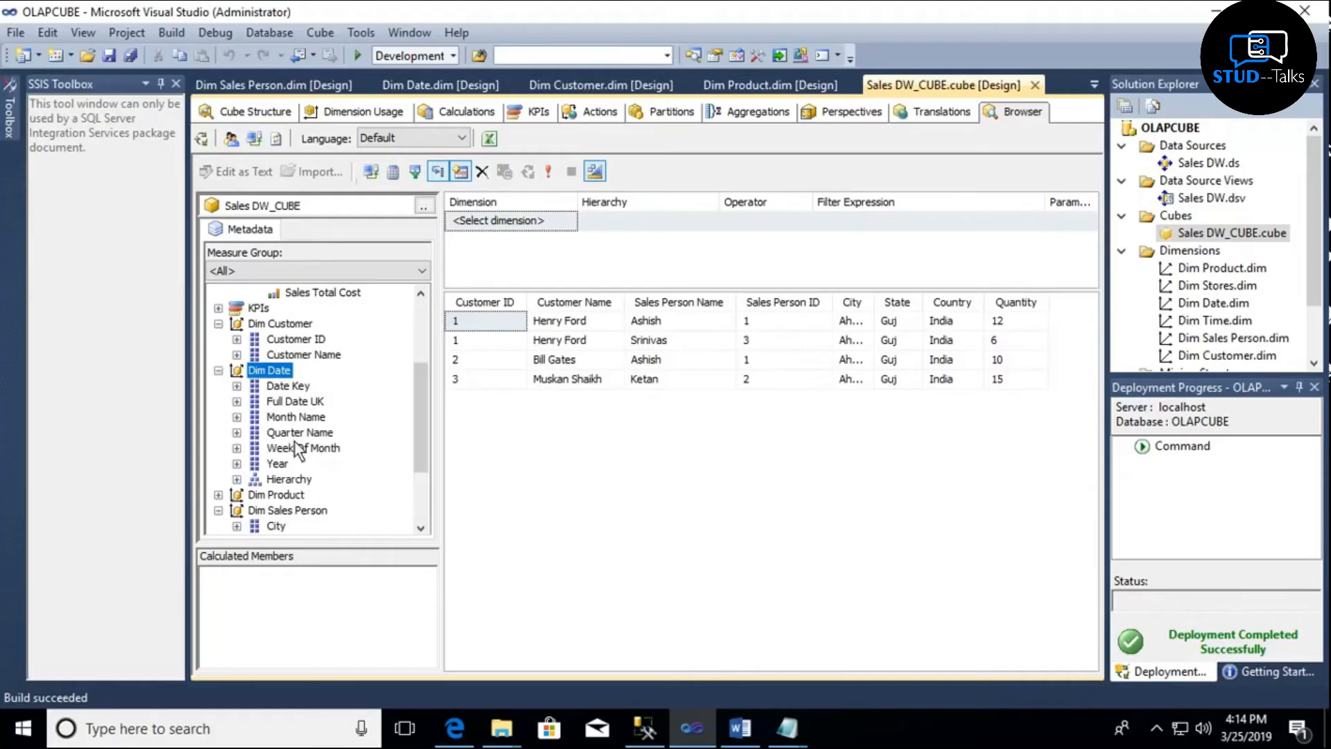
pyautogui.moveTo(295, 416); pyautogui.dragTo(609, 341)
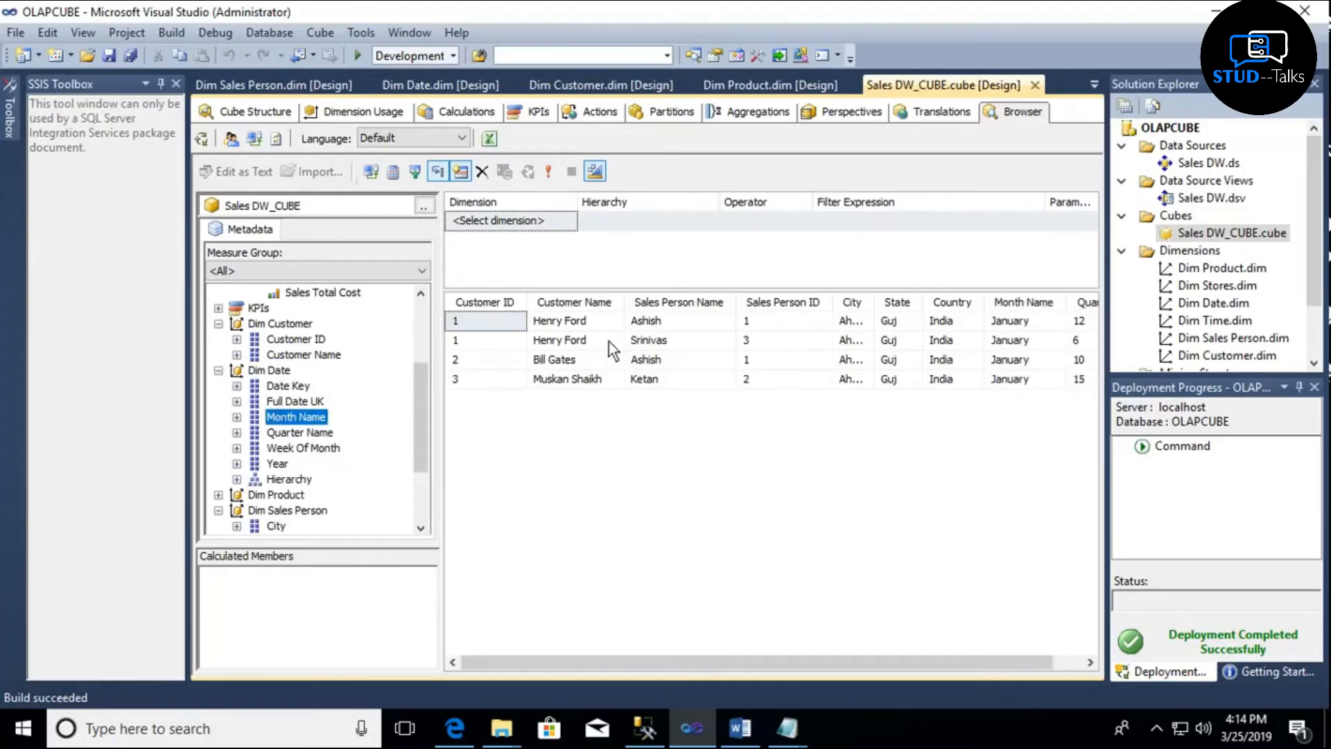
pyautogui.moveTo(718, 654)
pyautogui.mouseDown()
pyautogui.moveTo(781, 642)
pyautogui.moveTo(714, 646)
pyautogui.mouseUp()
pyautogui.moveTo(300, 433); pyautogui.dragTo(681, 367)
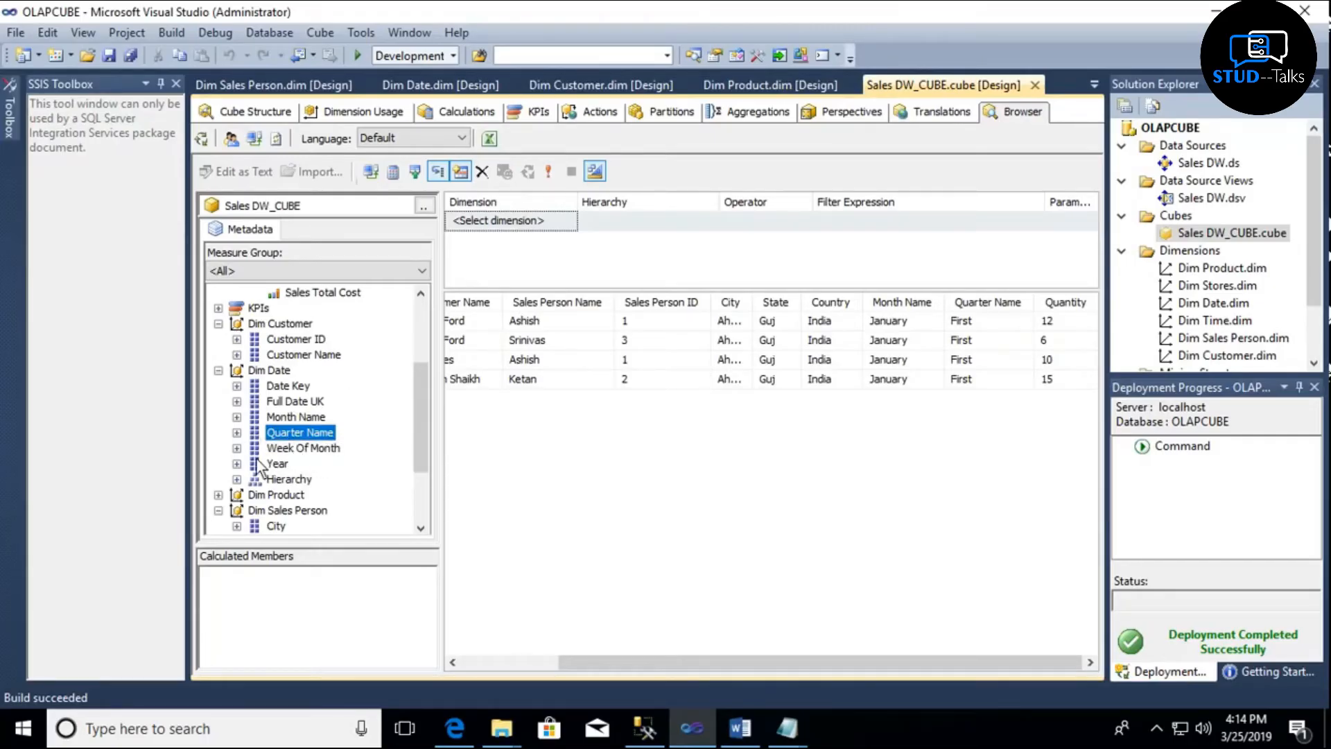
pyautogui.moveTo(277, 463); pyautogui.dragTo(594, 355)
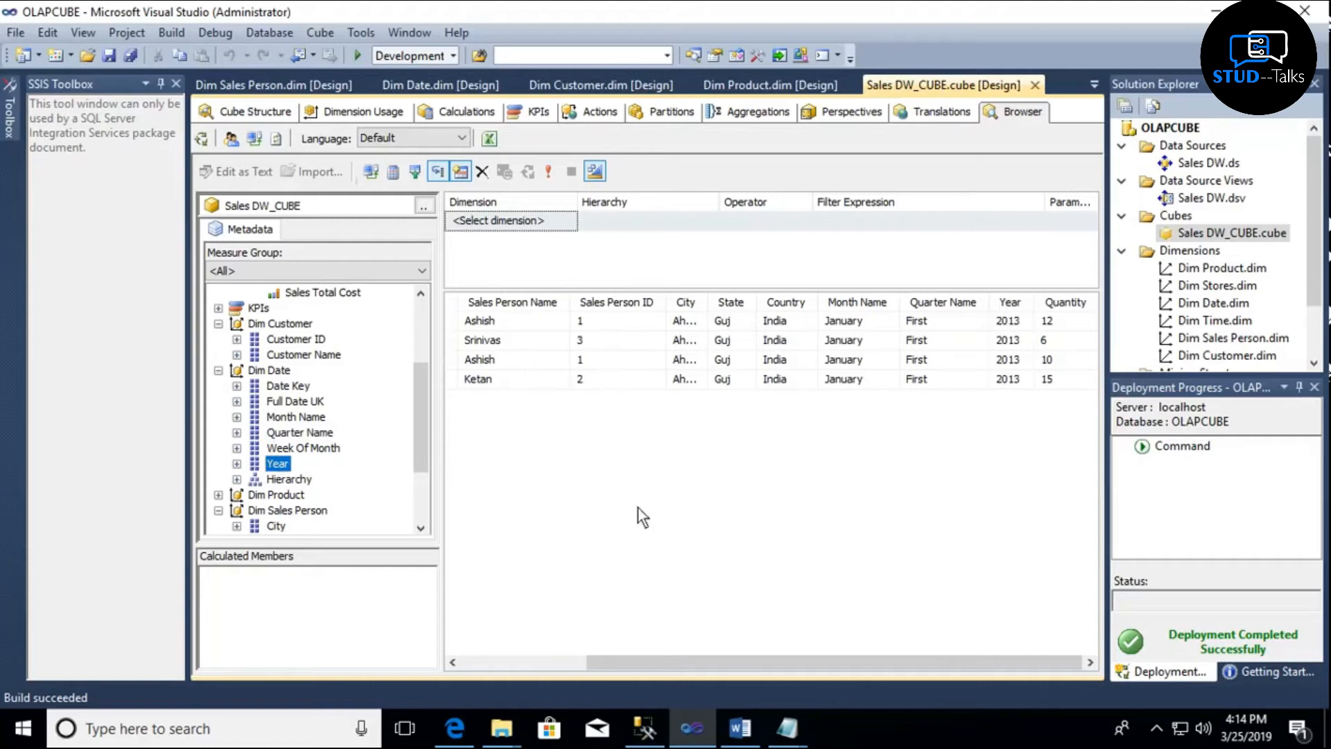
pyautogui.moveTo(726, 659); pyautogui.dragTo(597, 655)
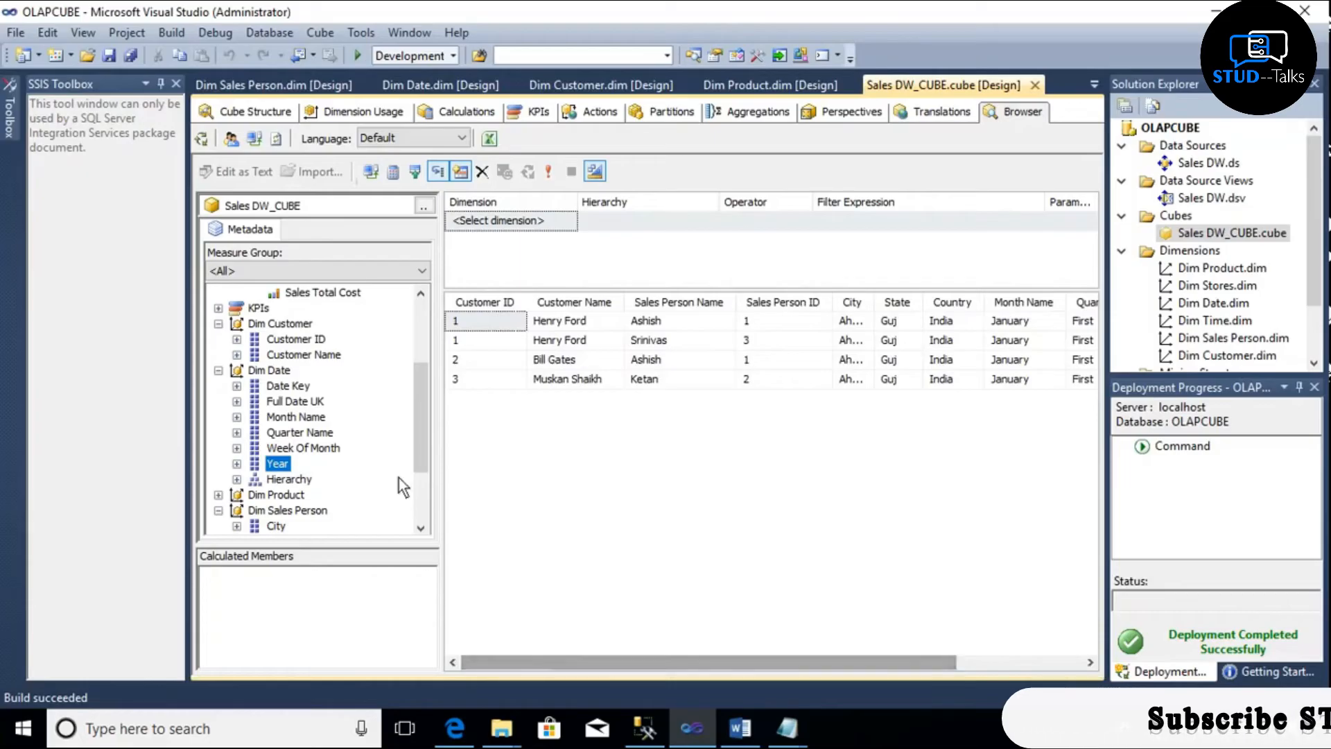
# - Add the Product Name attribute of Dim Product to the cube query and review the resulting rows
pyautogui.click(280, 498)
pyautogui.click(219, 497)
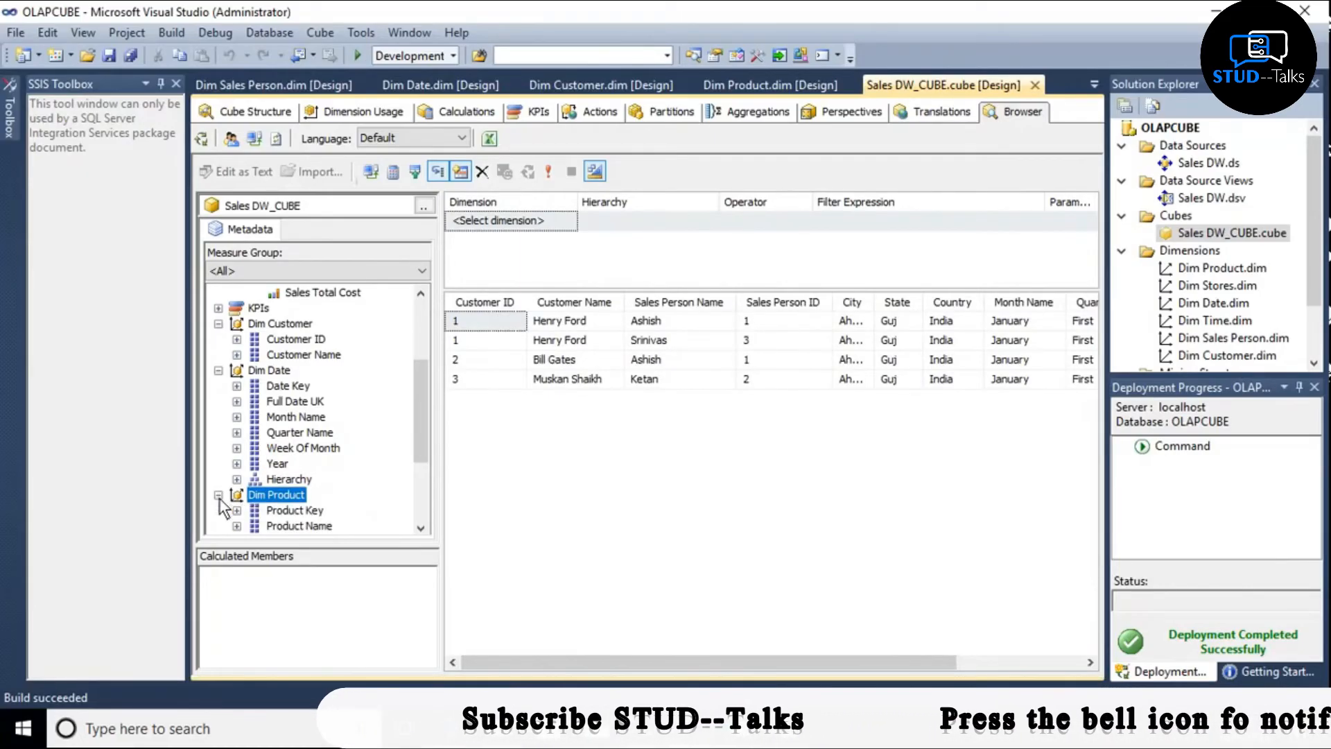
pyautogui.moveTo(289, 526); pyautogui.dragTo(737, 321)
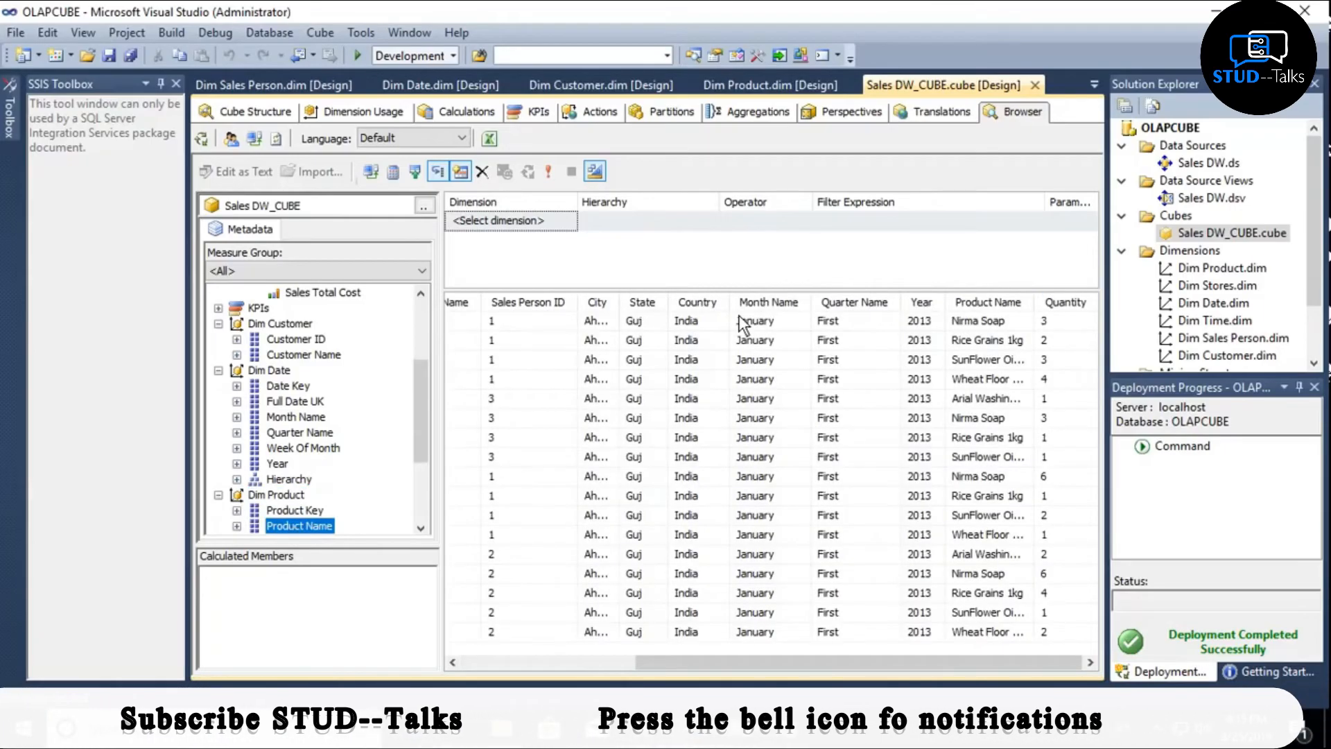
pyautogui.moveTo(801, 654); pyautogui.dragTo(858, 654)
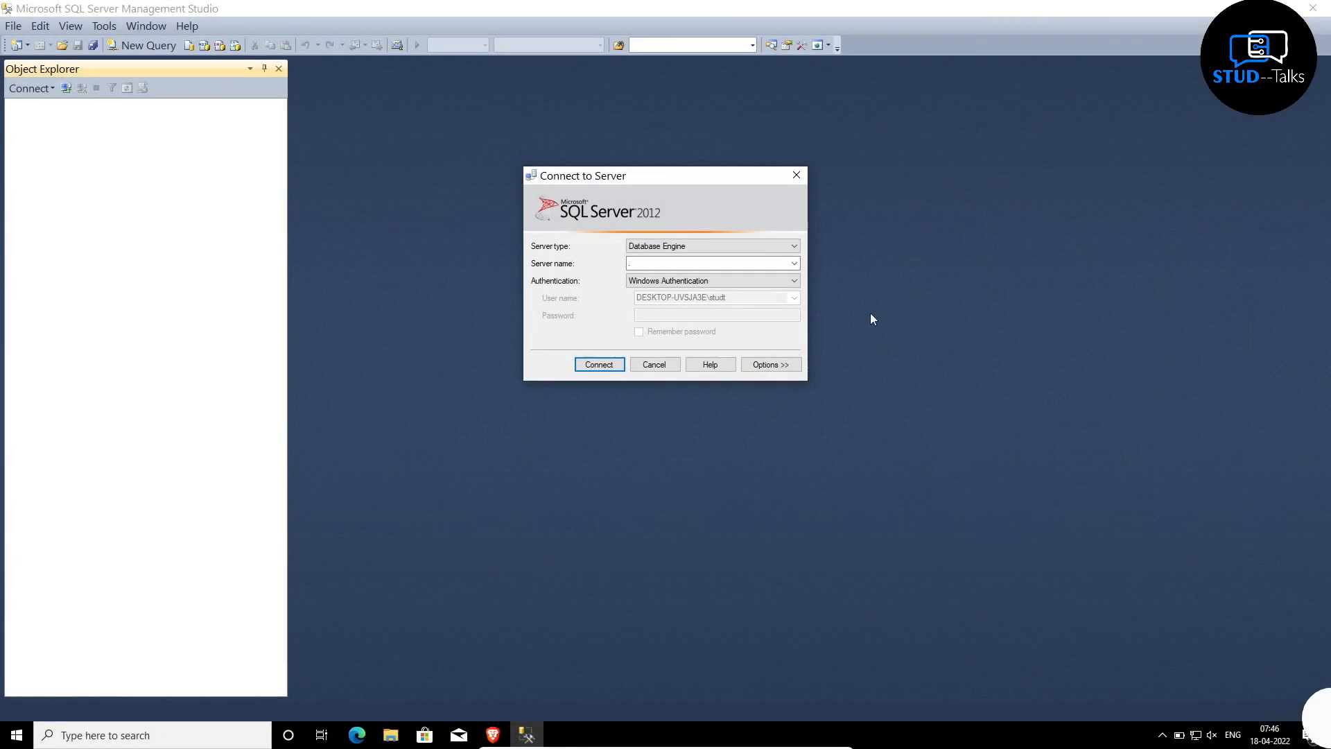
# - In SQL Server Management Studio, connect to the local server with Analysis Services as the server type
pyautogui.click(792, 245)
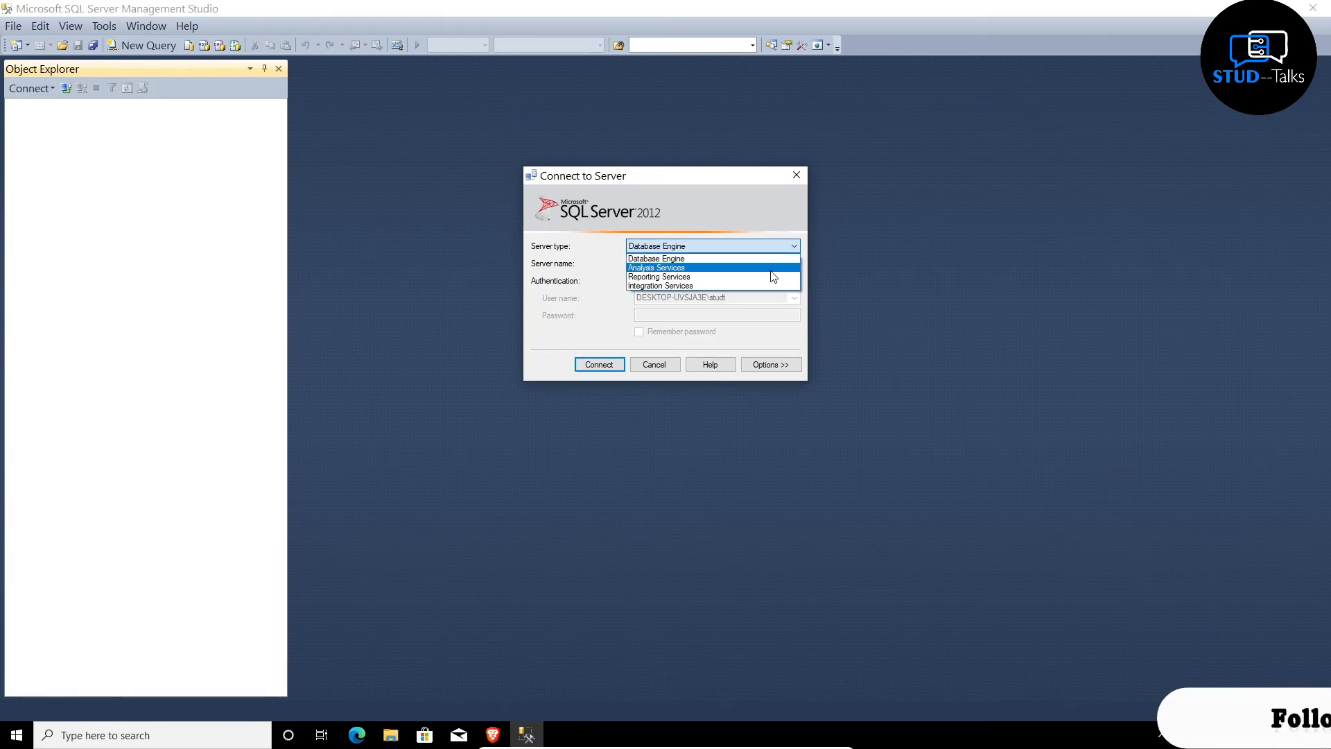
pyautogui.click(769, 268)
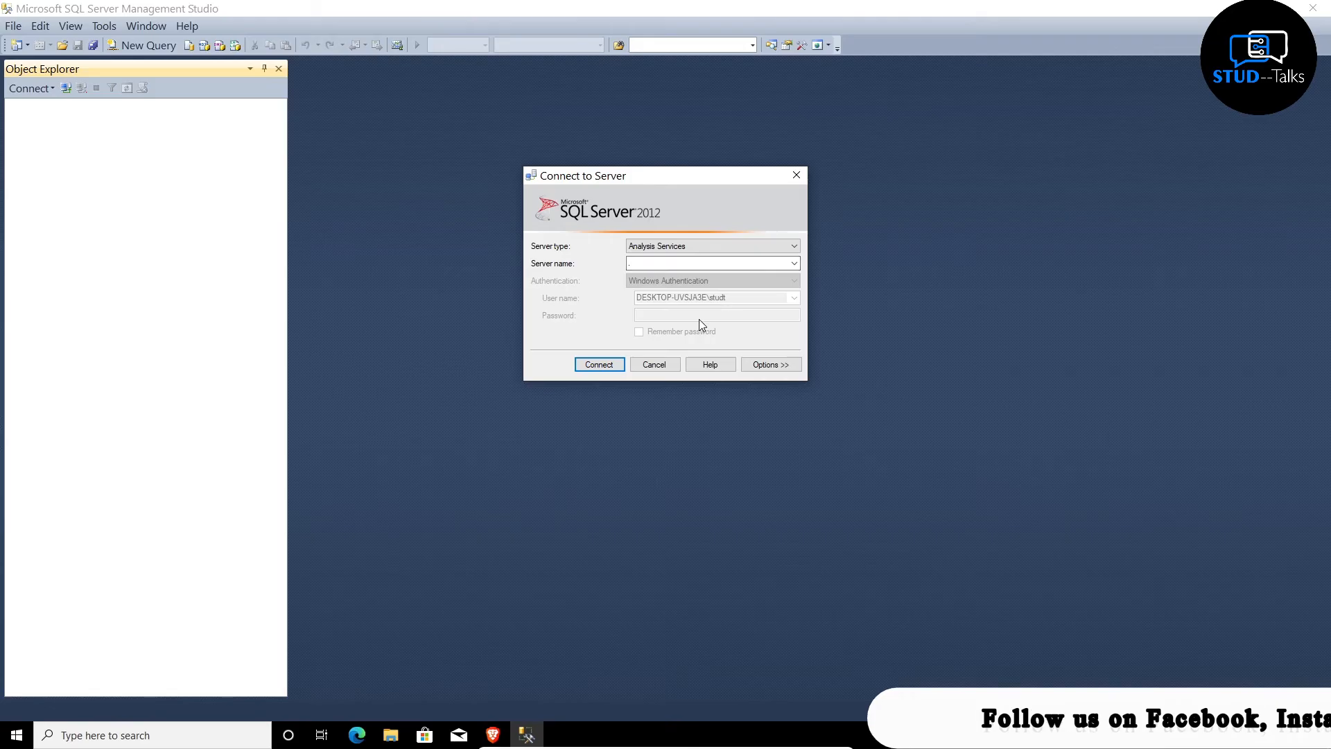
pyautogui.click(603, 365)
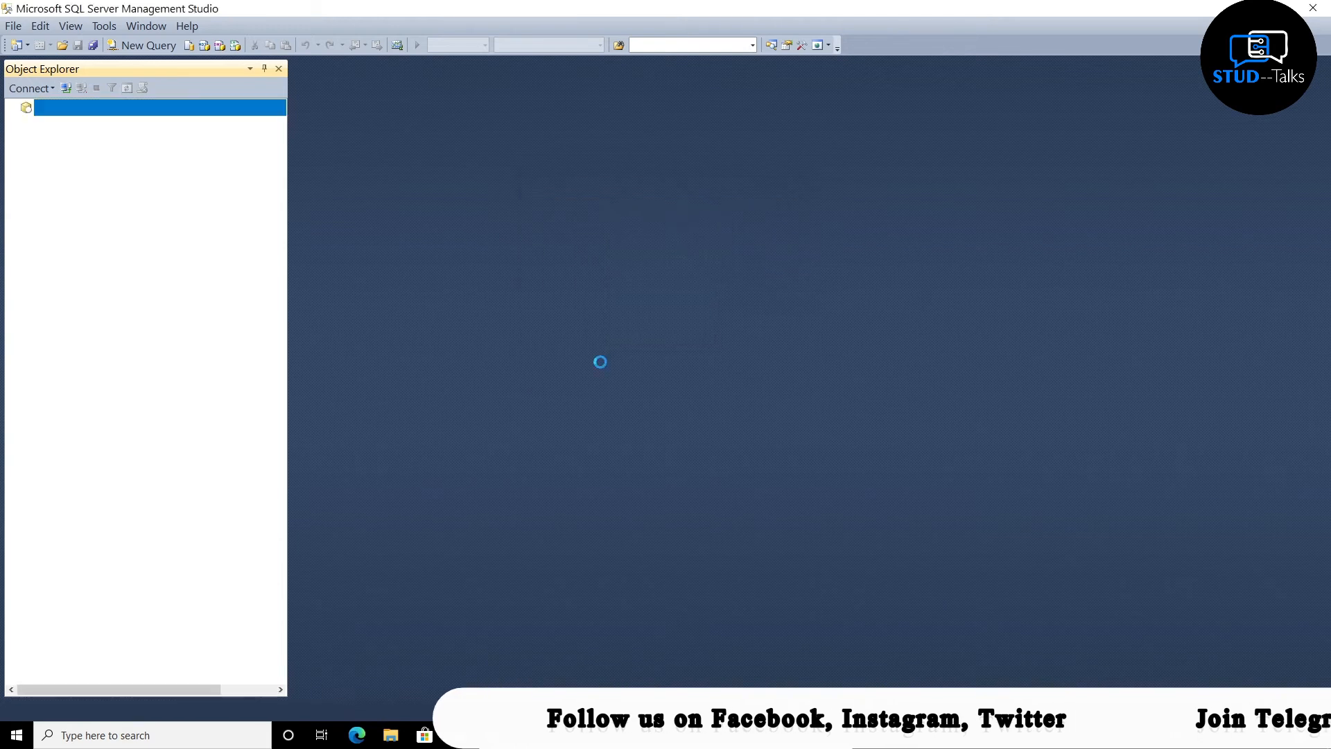
# - Open a new MDX query window and choose p5 as its database
pyautogui.doubleClick(153, 44)
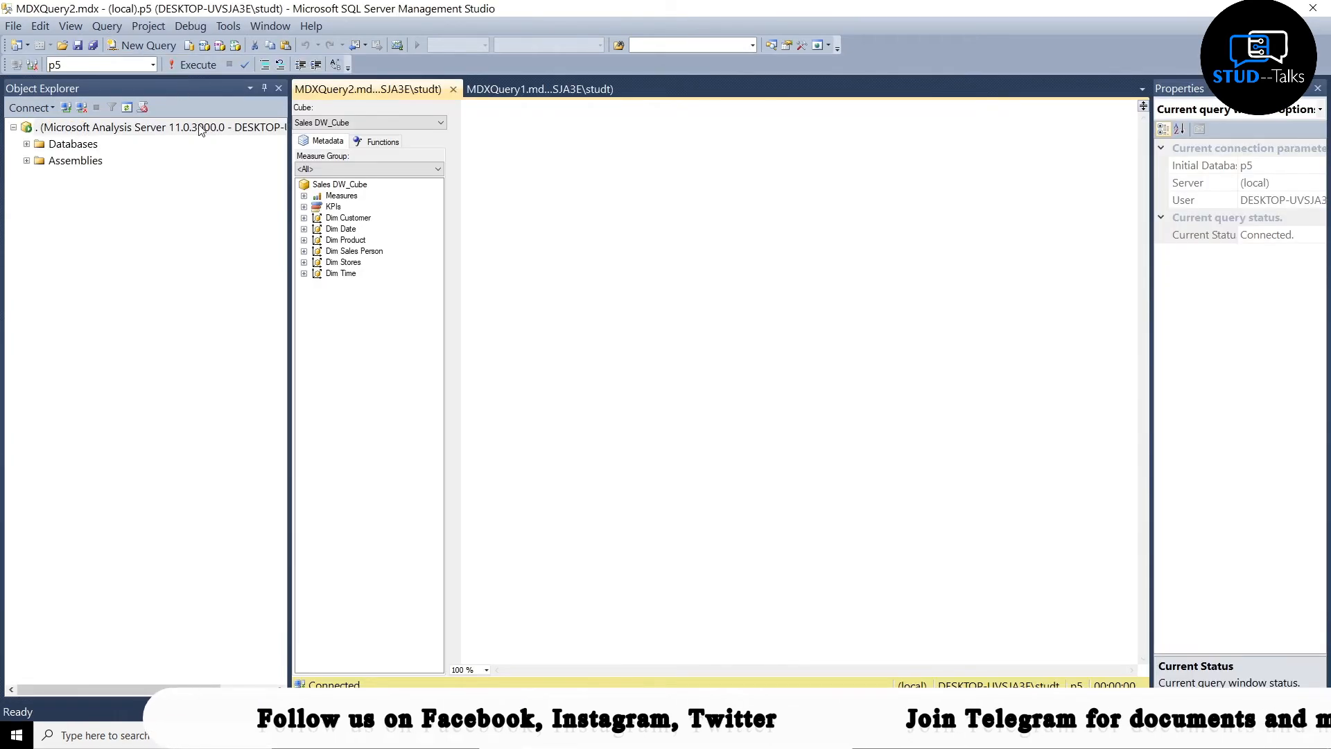
pyautogui.click(151, 63)
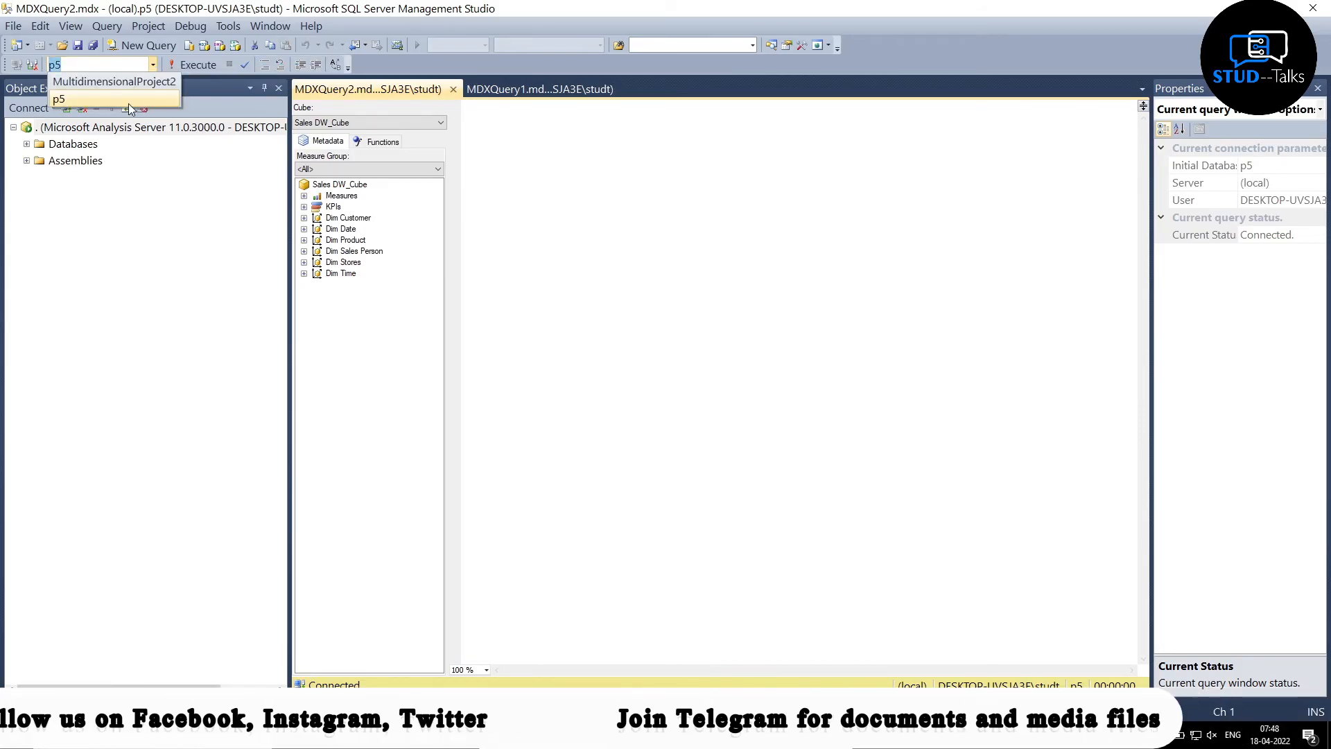
pyautogui.click(132, 98)
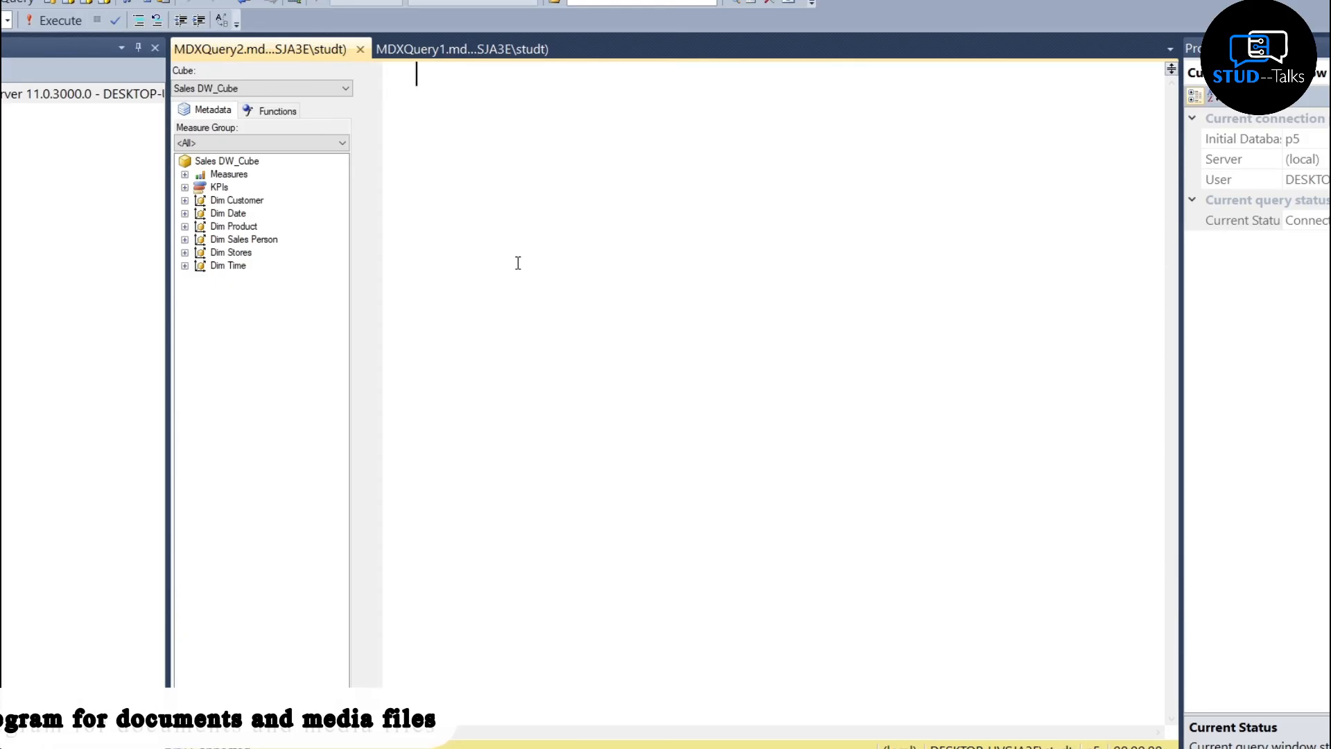
# - Begin the MDX query with select followed by the measure [Measures].[Sales Time Alt Key] from Fact Product Sales
pyautogui.write('S')
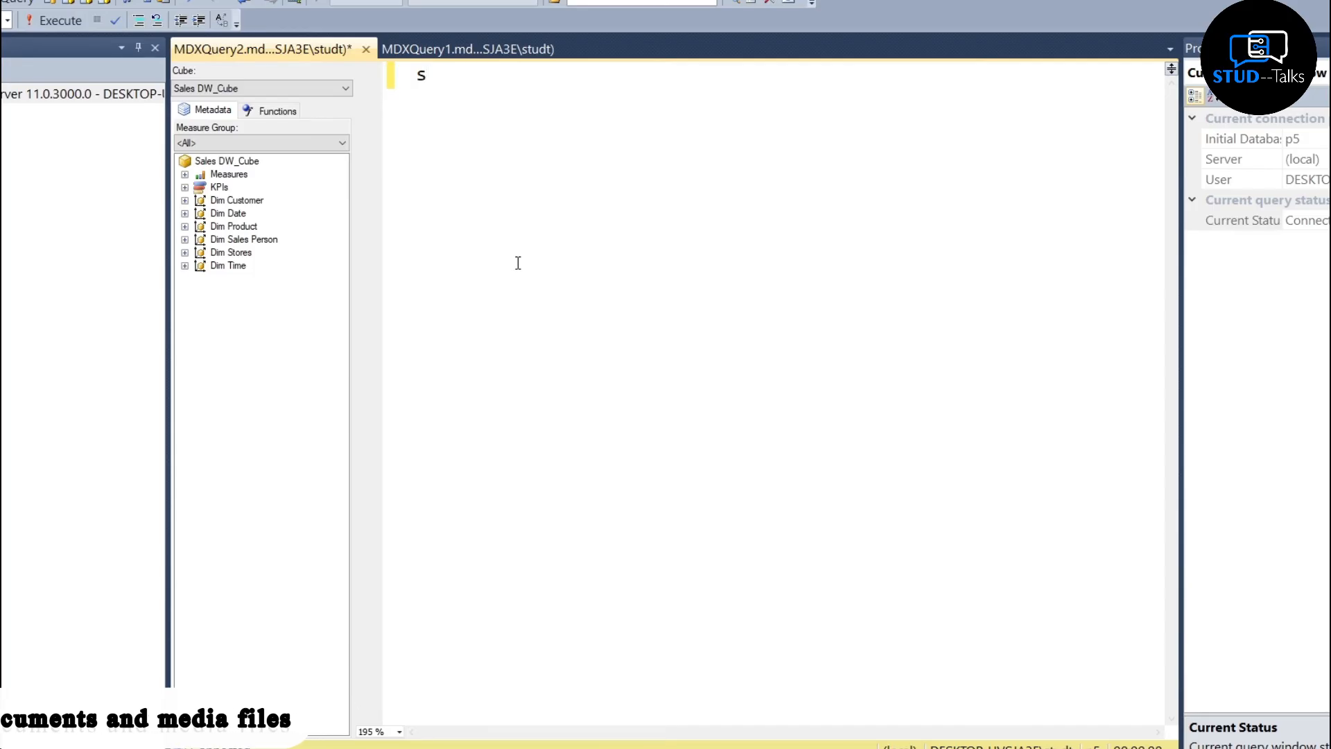
pyautogui.write('ele')
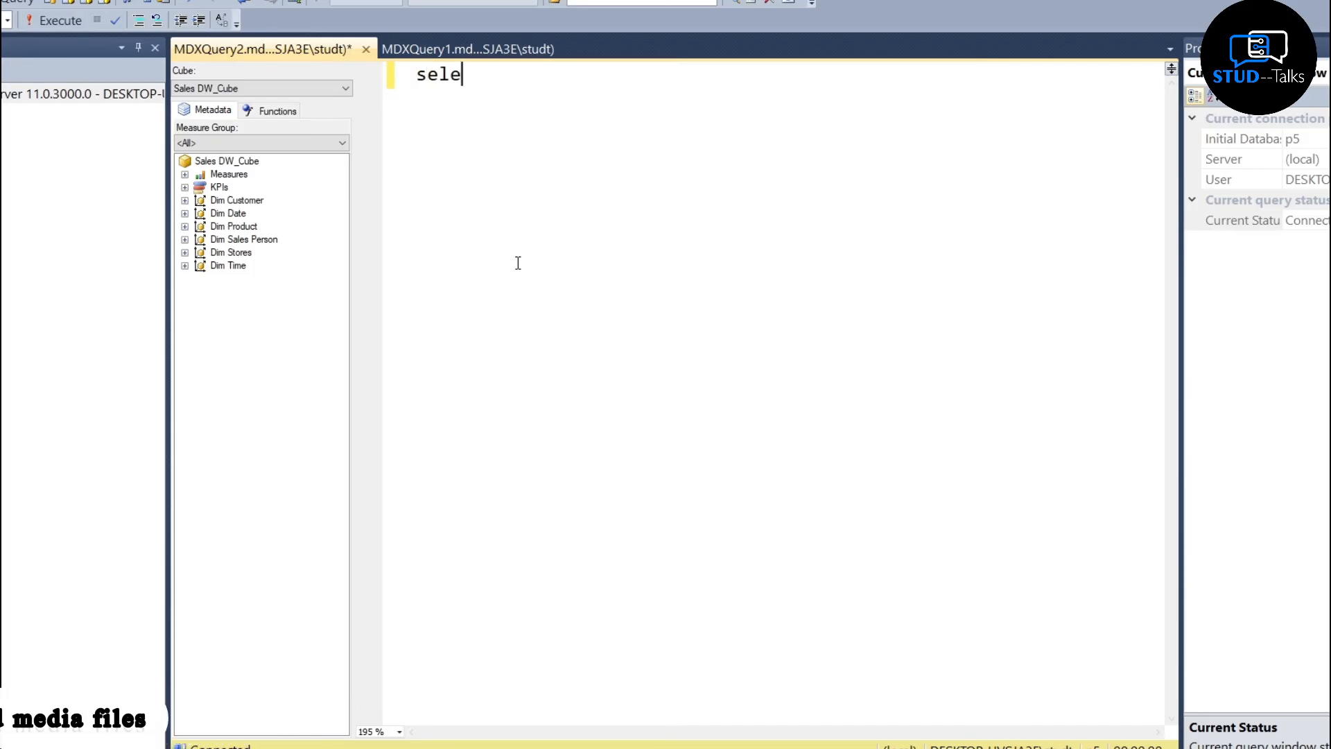
pyautogui.write('ct')
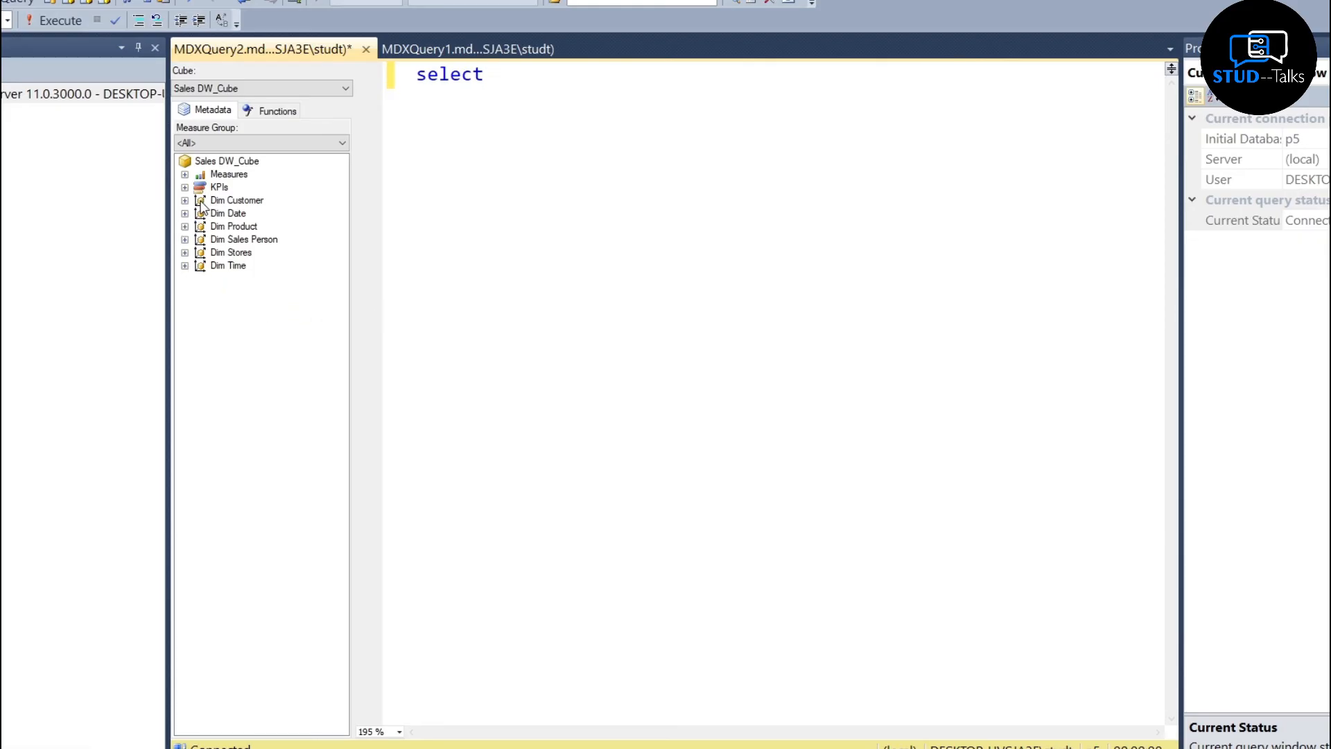
pyautogui.click(184, 174)
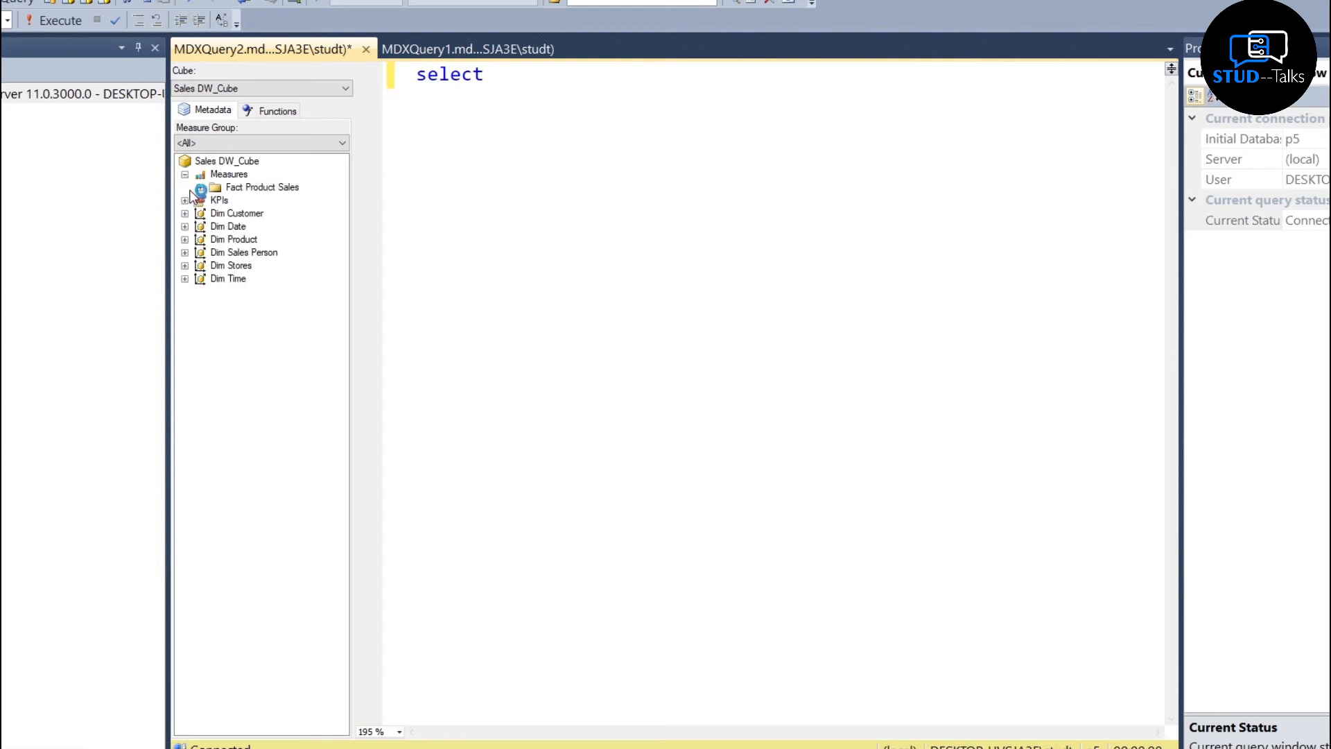
pyautogui.click(200, 187)
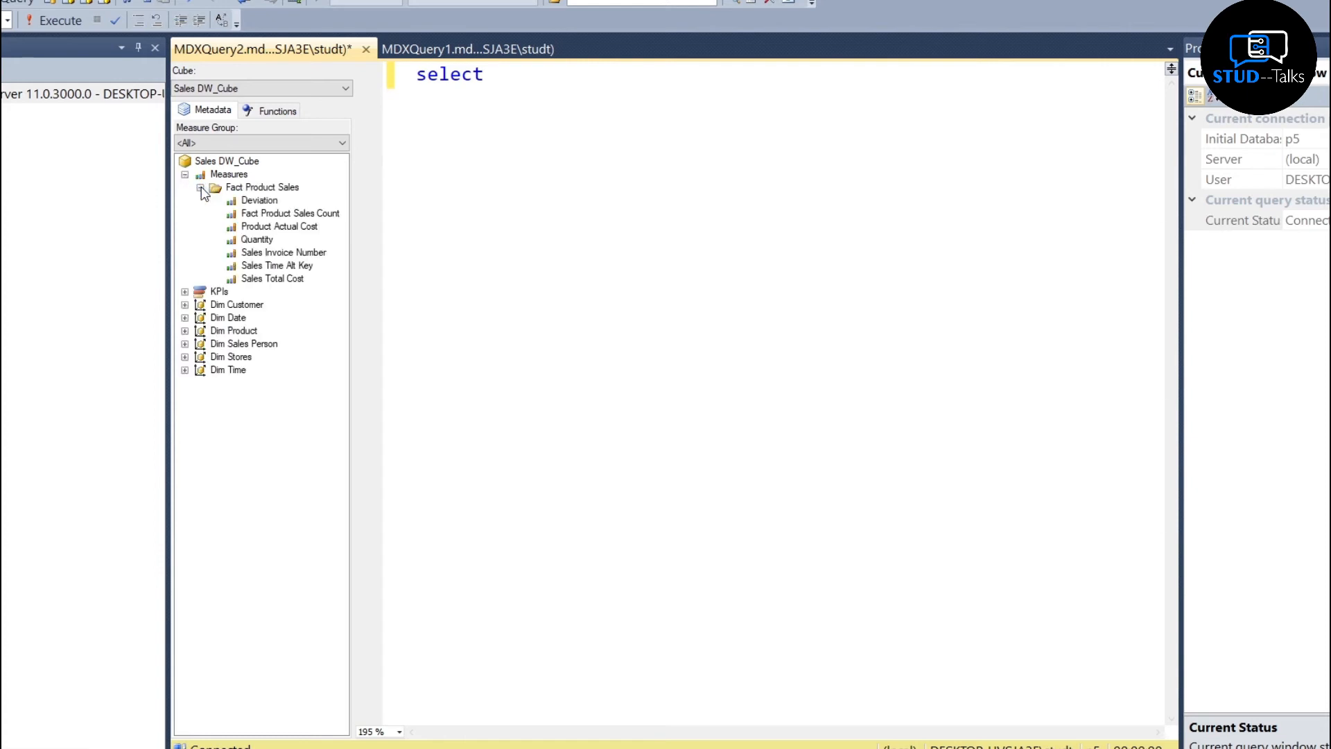
pyautogui.click(303, 267)
pyautogui.moveTo(302, 267); pyautogui.dragTo(514, 84)
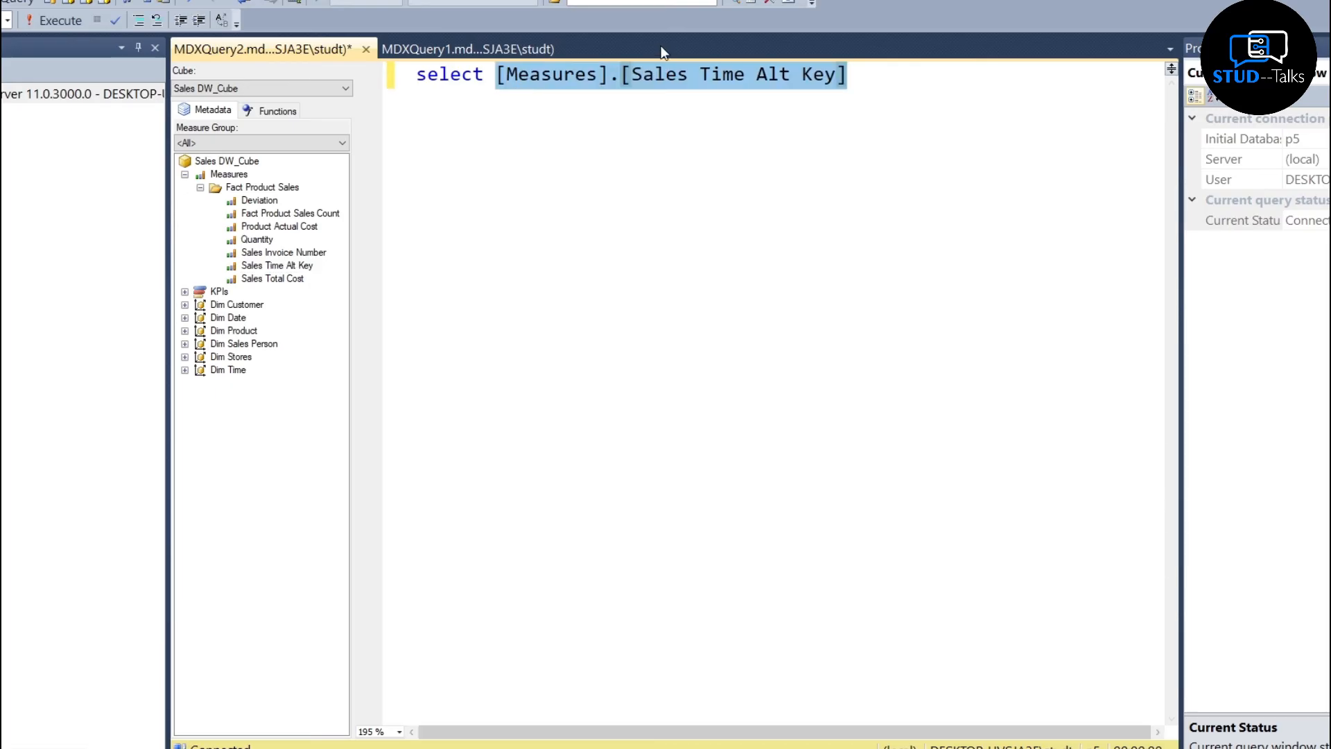
# - Complete the MDX query with on columns and from [Sales DW_Cube], and execute it to get the Sales Time Alt Key result
pyautogui.click(897, 81)
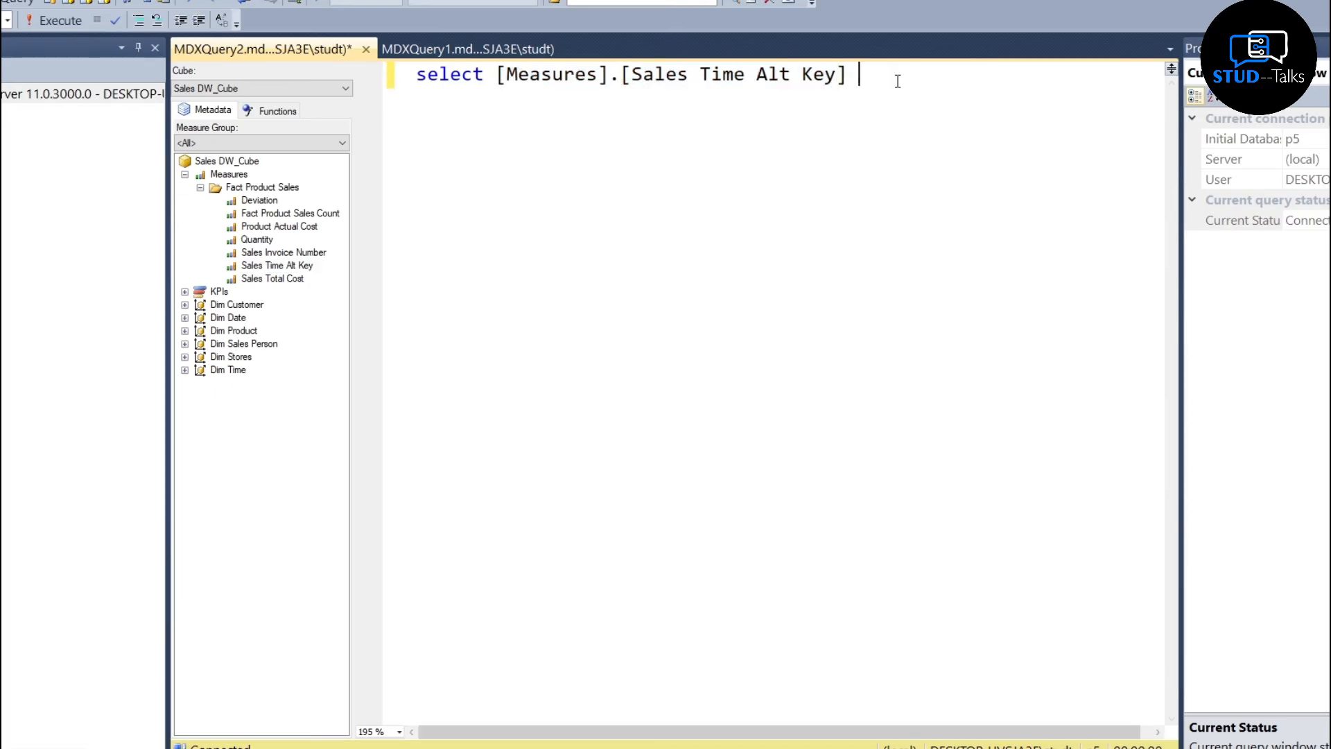
pyautogui.write('on columns')
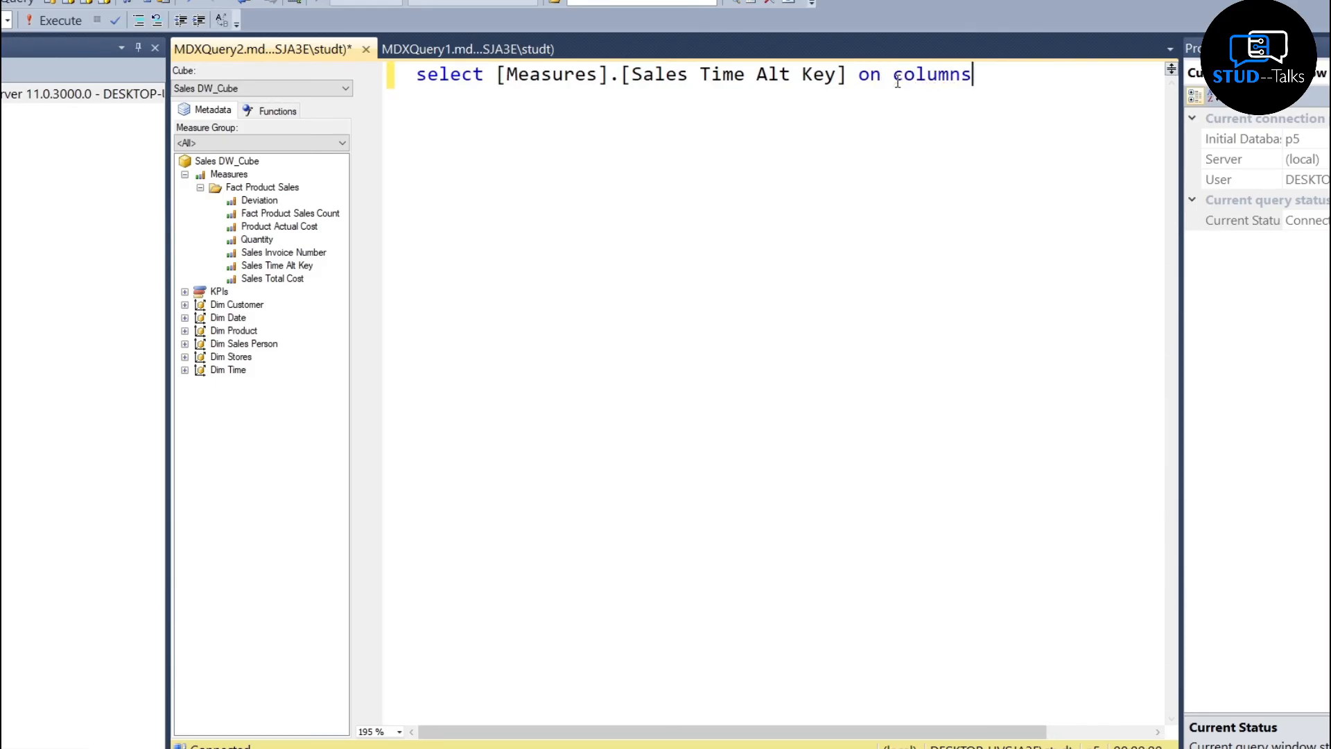
pyautogui.press('Return')
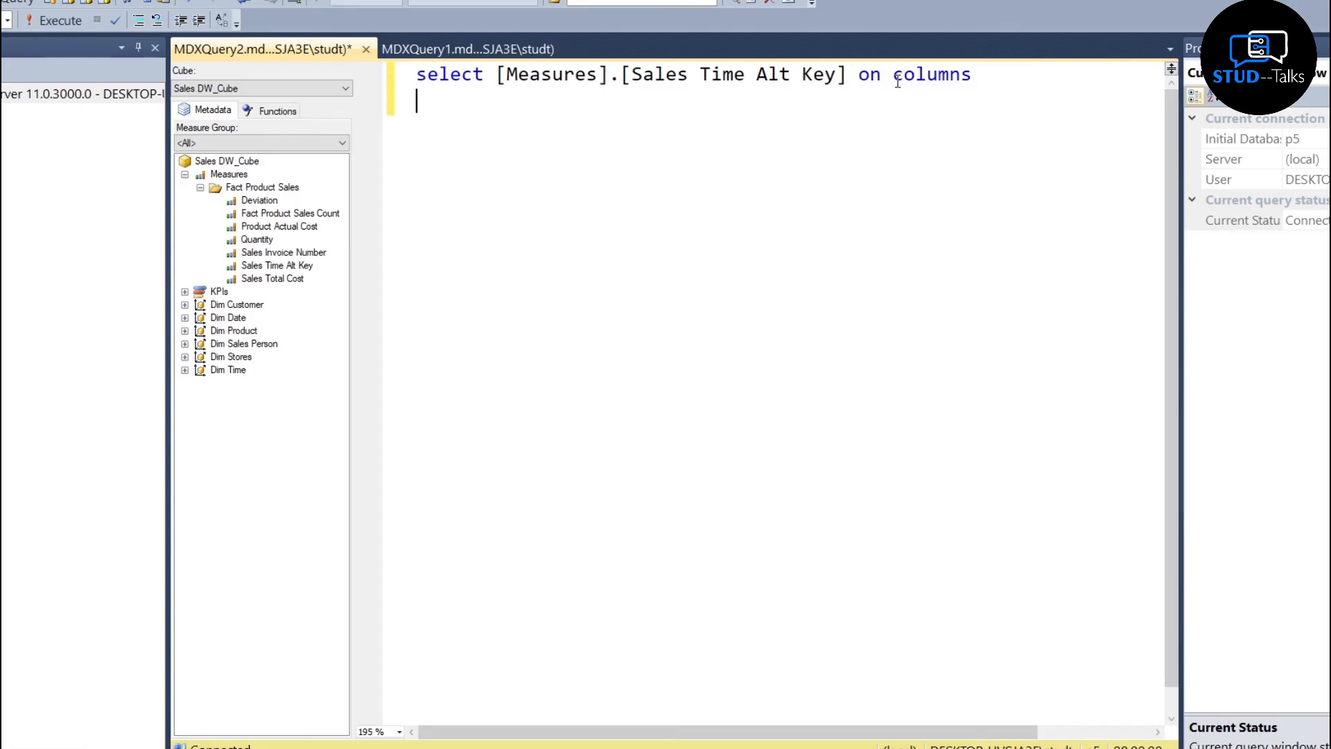
pyautogui.write('from')
pyautogui.click(235, 165)
pyautogui.moveTo(234, 166); pyautogui.dragTo(528, 102)
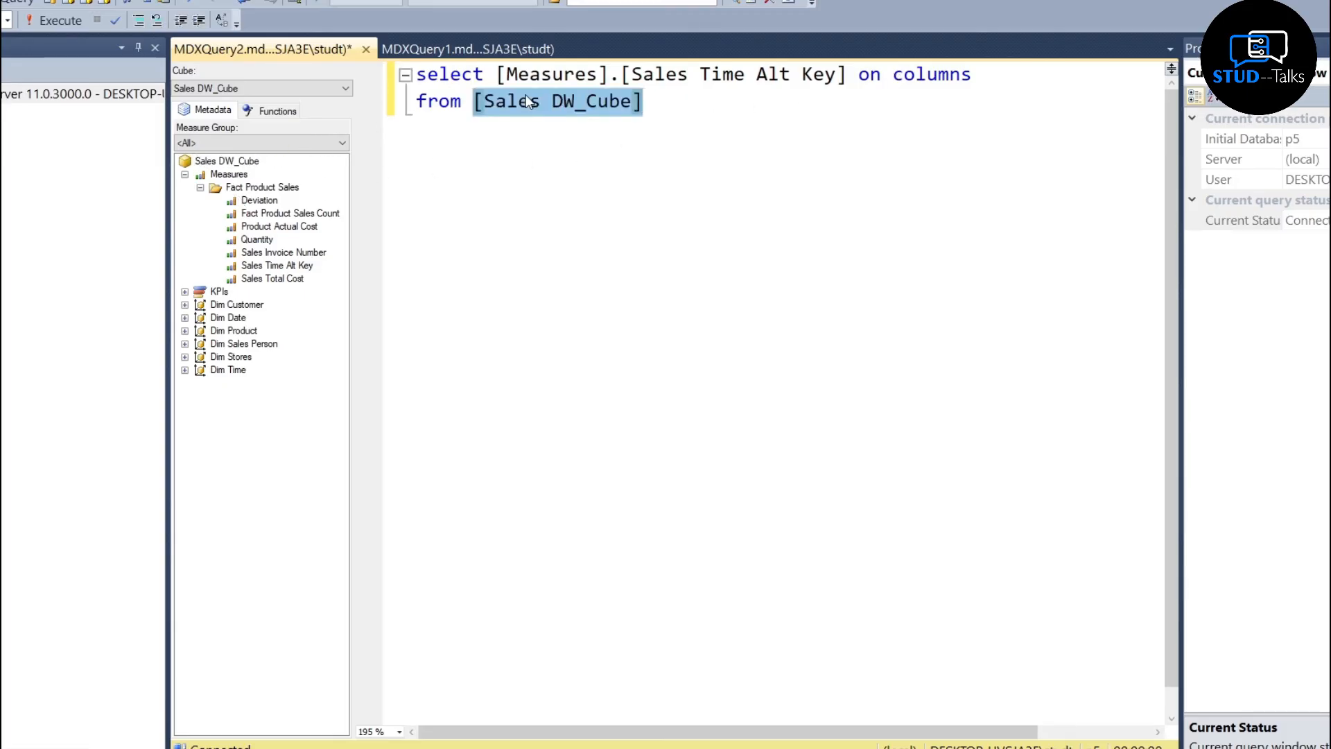
pyautogui.click(688, 105)
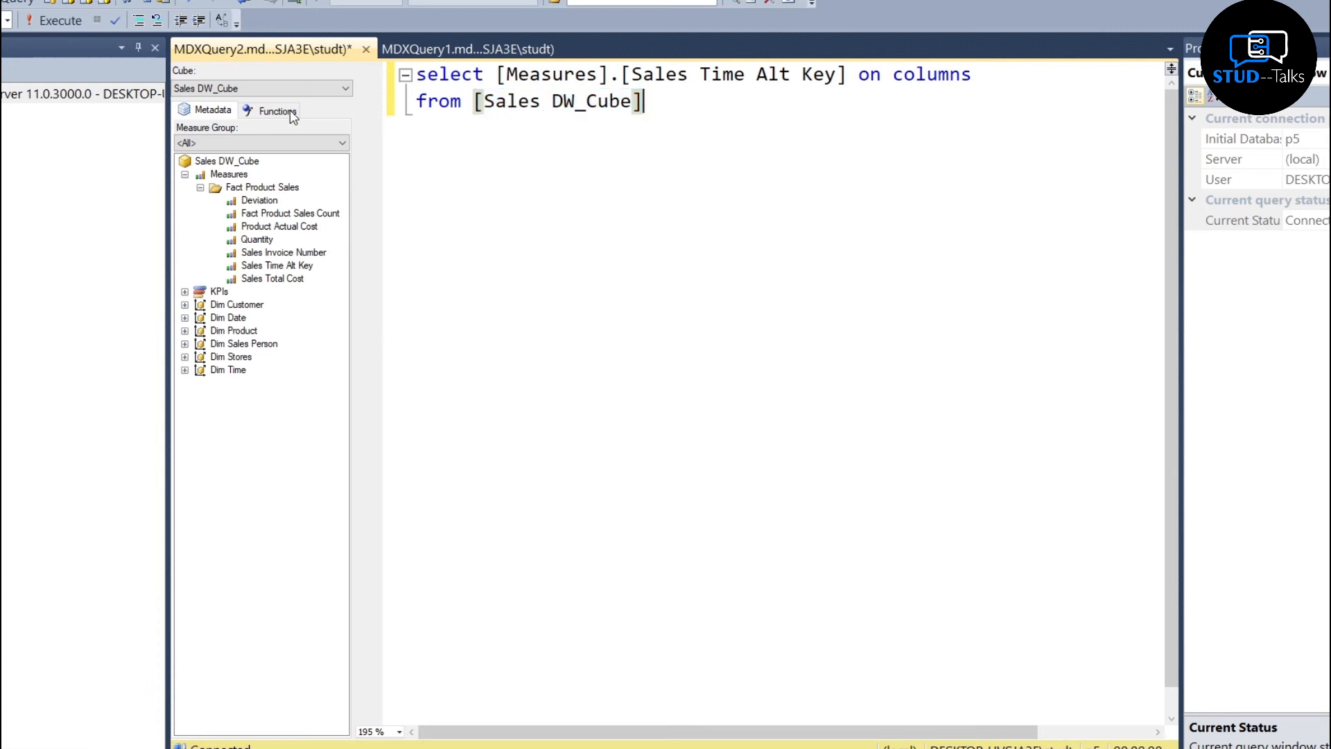
pyautogui.click(63, 22)
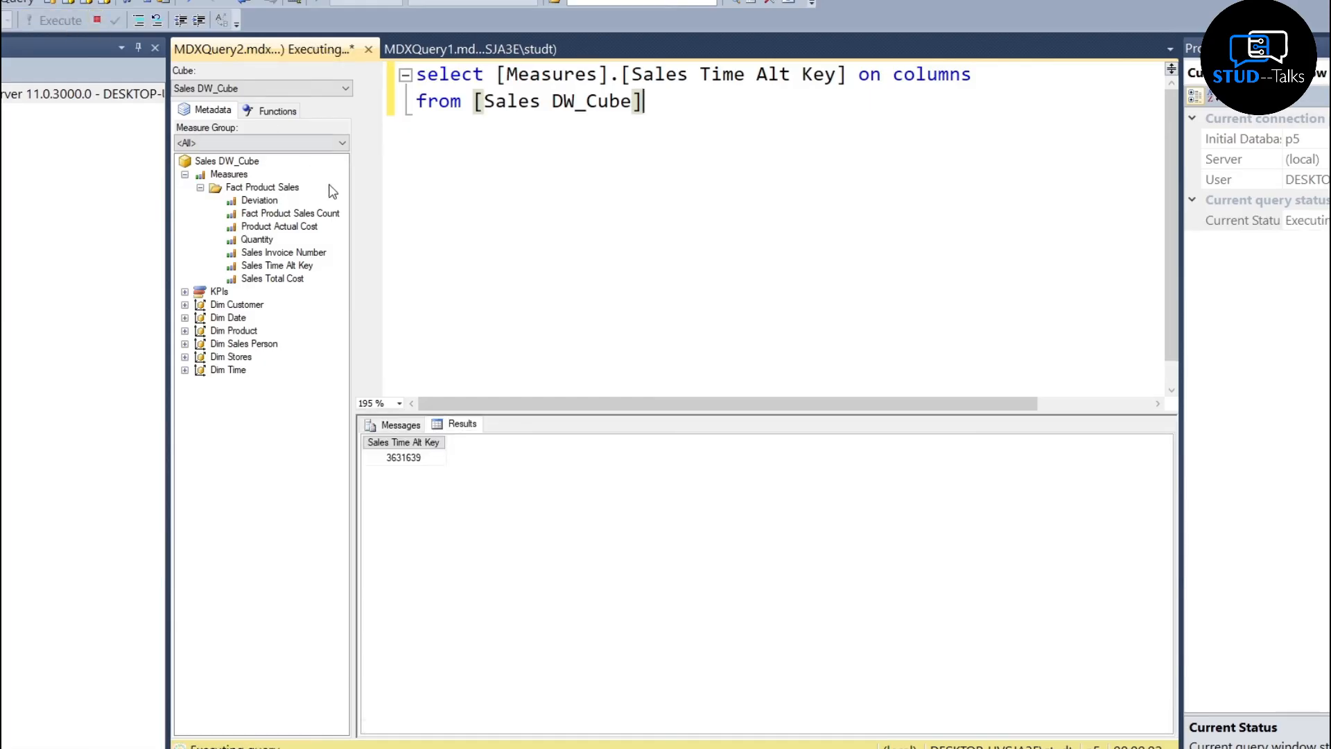
pyautogui.click(436, 445)
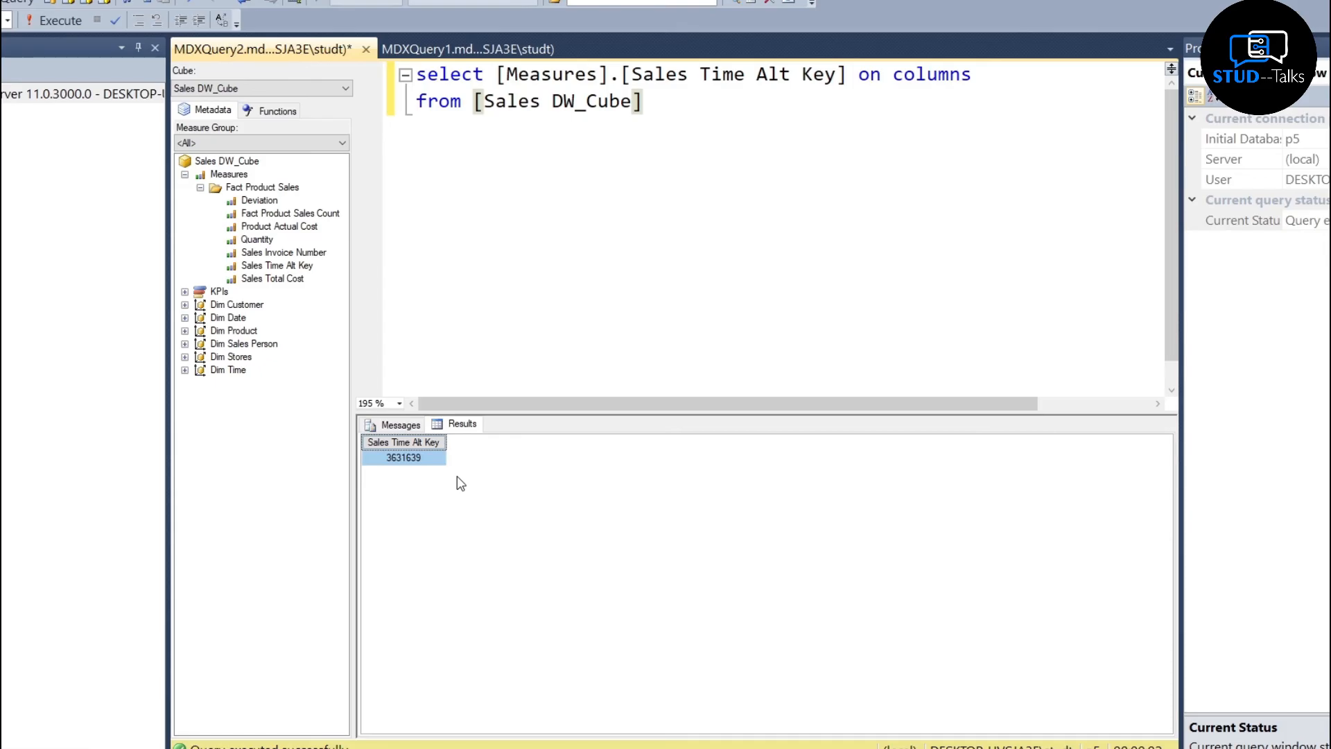
# - Replace the measure in the select clause with [Measures].[Quantity] and execute the query
pyautogui.click(859, 72)
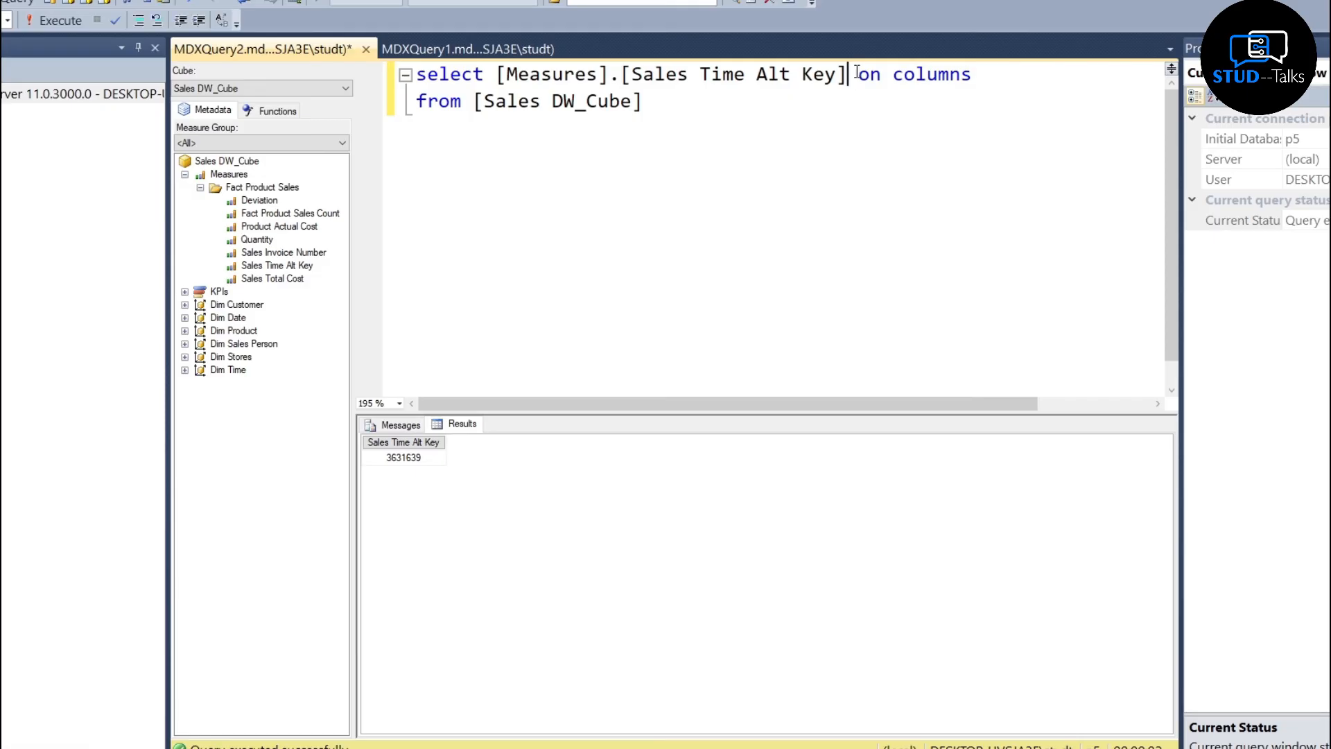
pyautogui.press('BackSpace')
pyautogui.press('BackSpace')
pyautogui.press('BackSpace')
pyautogui.press('BackSpace')
pyautogui.press('BackSpace')
pyautogui.press('BackSpace')
pyautogui.press('BackSpace')
pyautogui.press('BackSpace')
pyautogui.press('BackSpace')
pyautogui.press('BackSpace')
pyautogui.press('BackSpace')
pyautogui.press('BackSpace')
pyautogui.press('BackSpace')
pyautogui.press('BackSpace')
pyautogui.press('BackSpace')
pyautogui.press('BackSpace')
pyautogui.press('BackSpace')
pyautogui.press('BackSpace')
pyautogui.press('BackSpace')
pyautogui.press('BackSpace')
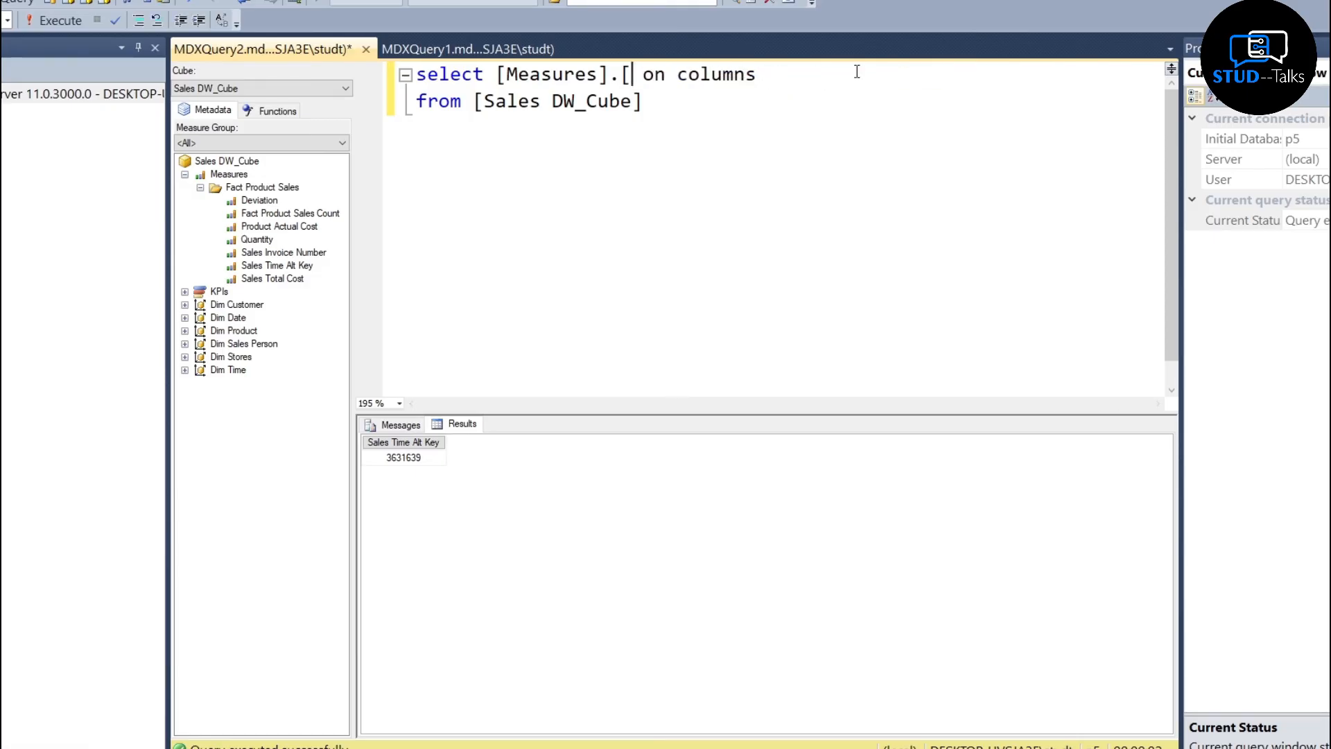
pyautogui.press('BackSpace')
pyautogui.press('BackSpace')
pyautogui.press('BackSpace')
pyautogui.press('BackSpace')
pyautogui.press('BackSpace')
pyautogui.press('BackSpace')
pyautogui.press('BackSpace')
pyautogui.press('BackSpace')
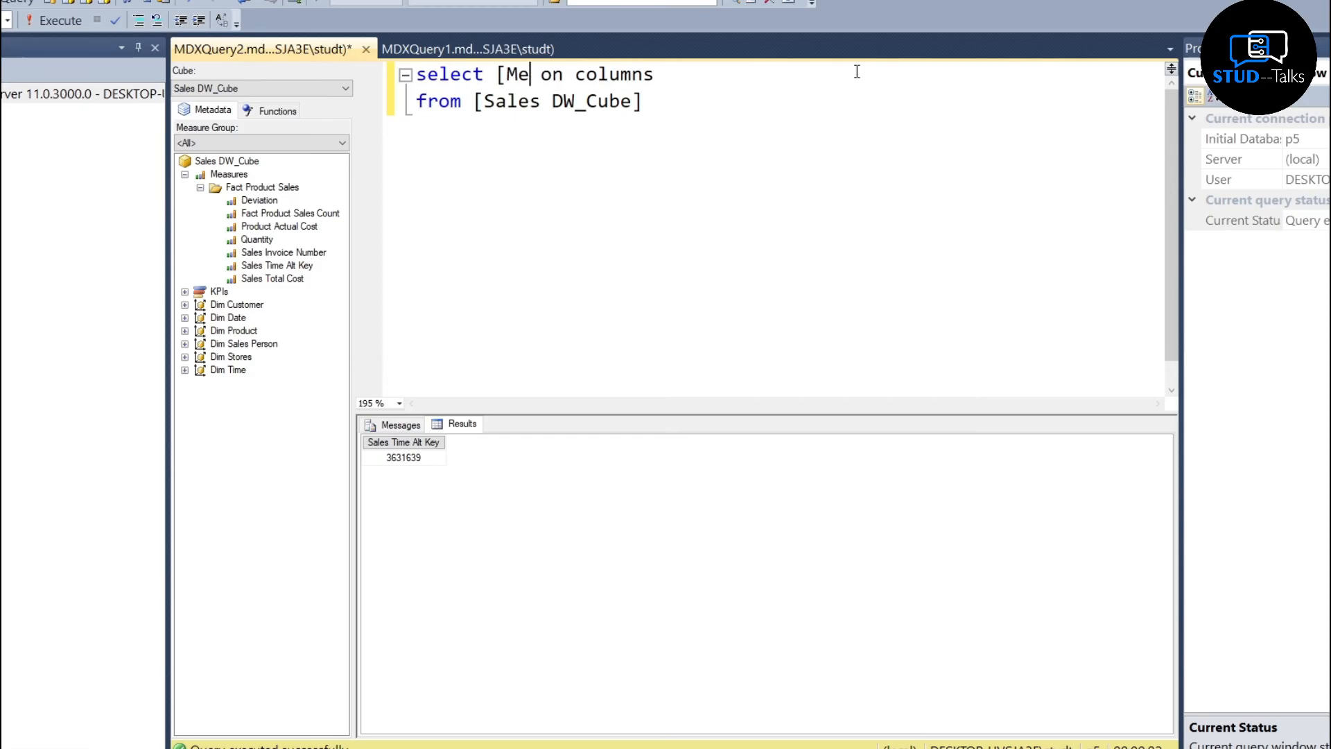
pyautogui.press('BackSpace')
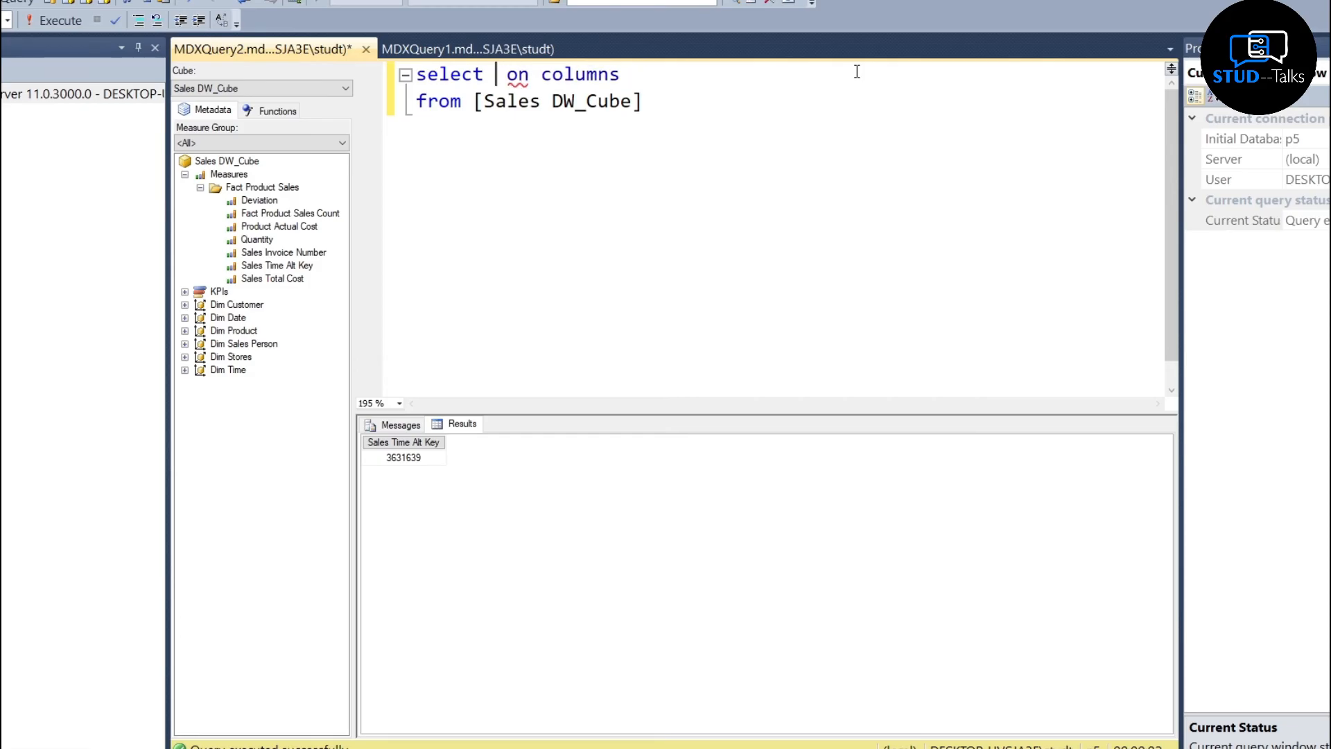
pyautogui.click(267, 242)
pyautogui.moveTo(267, 242); pyautogui.dragTo(498, 64)
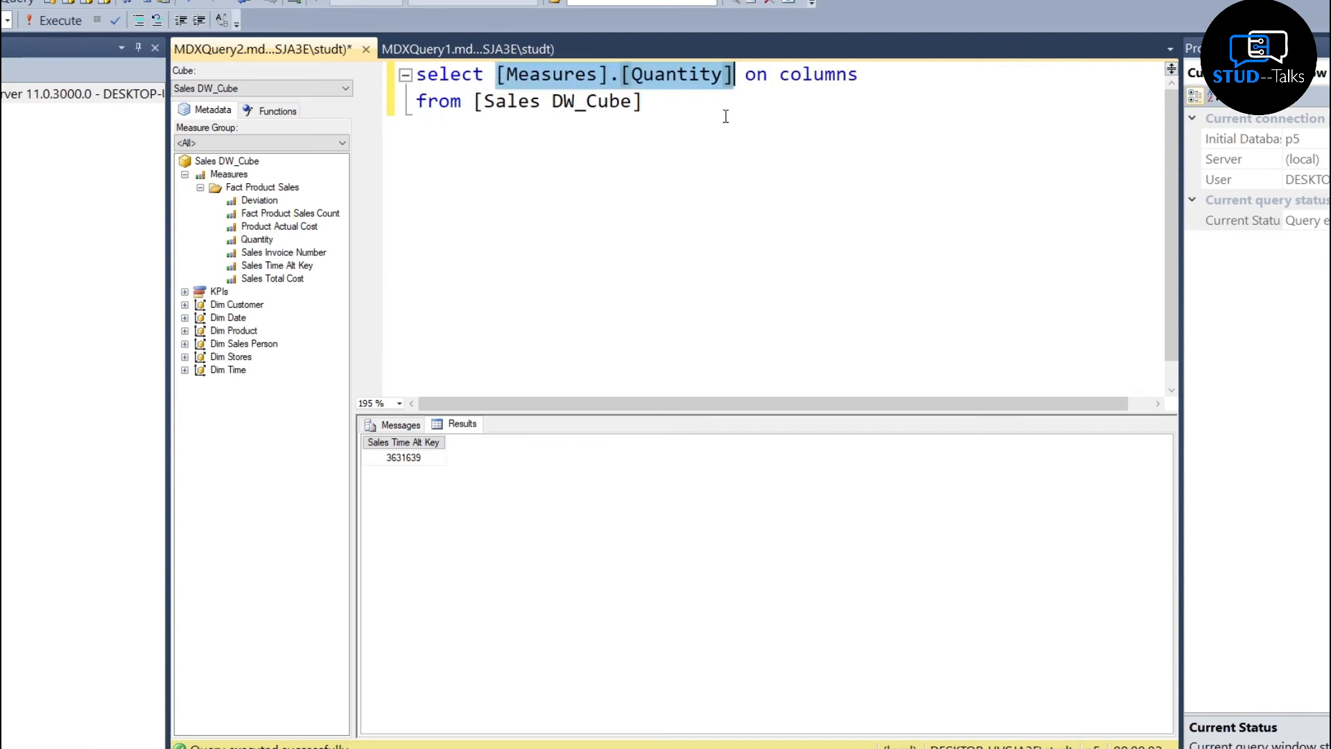
pyautogui.click(701, 107)
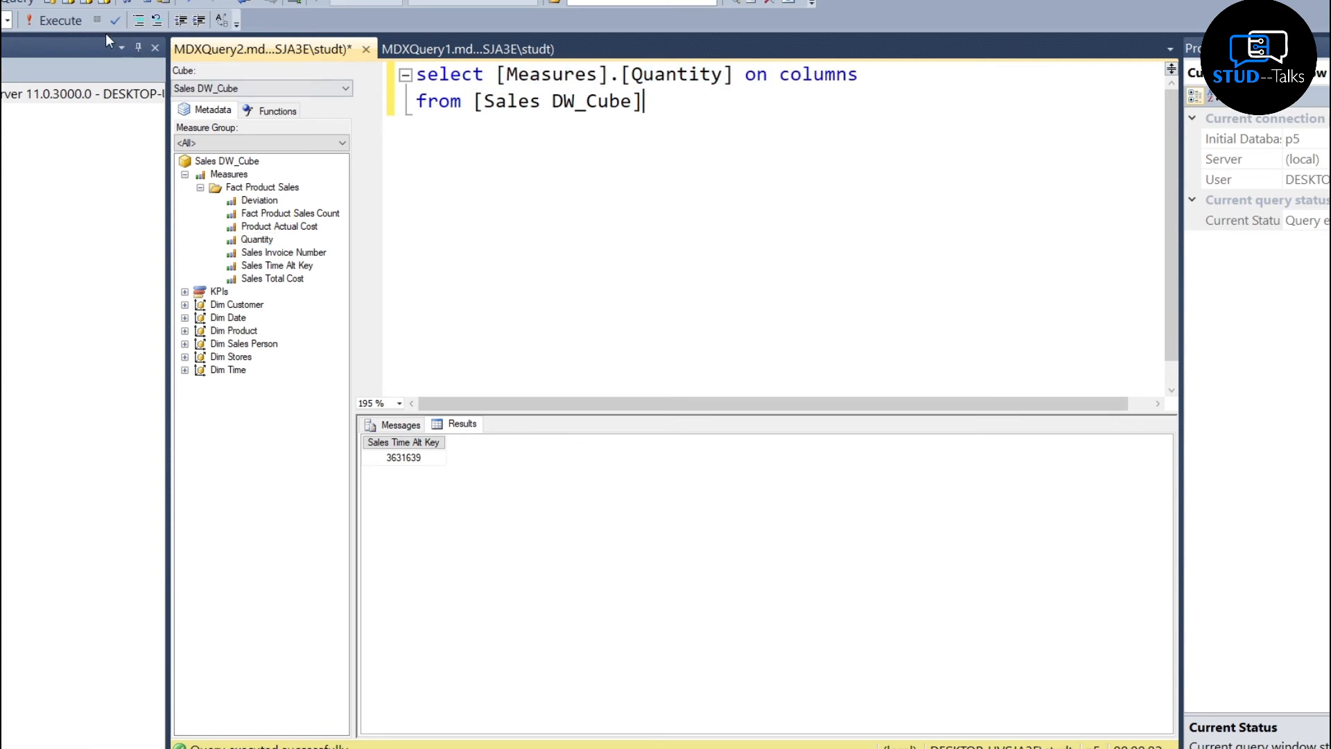
pyautogui.click(67, 21)
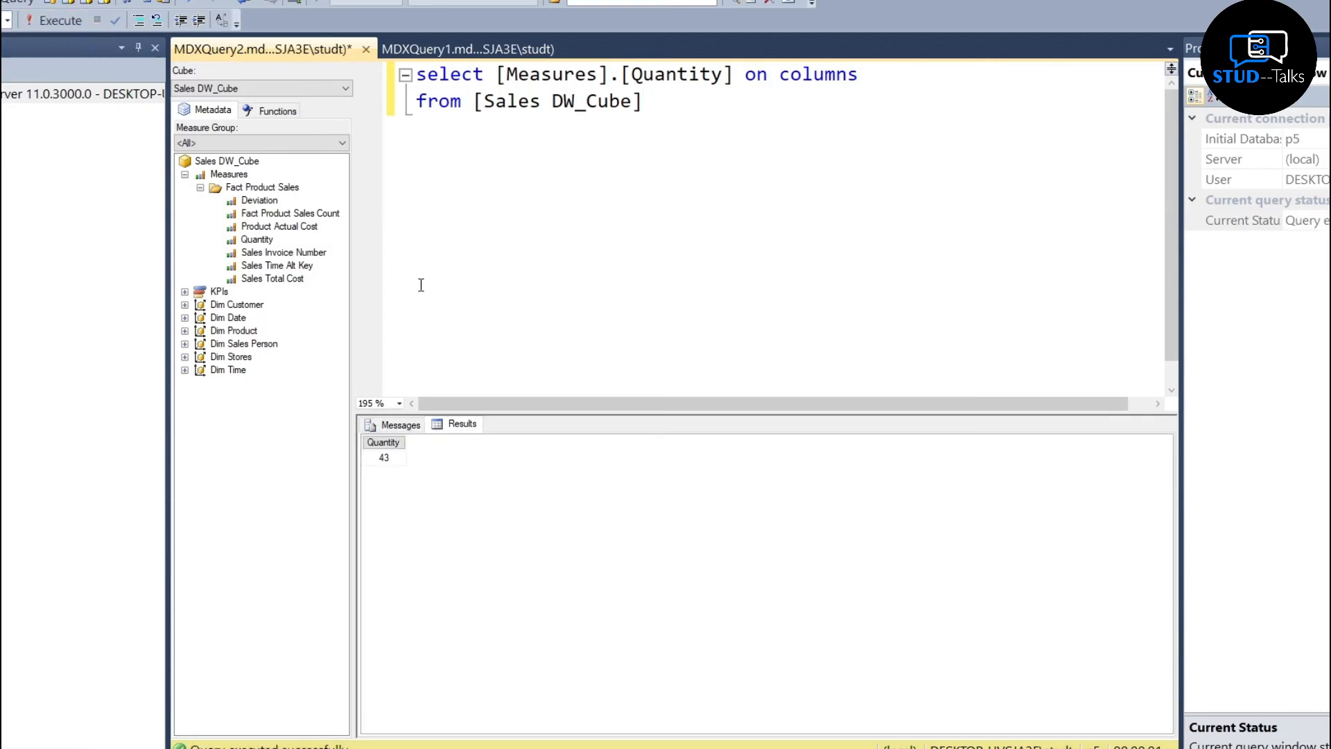
pyautogui.click(400, 458)
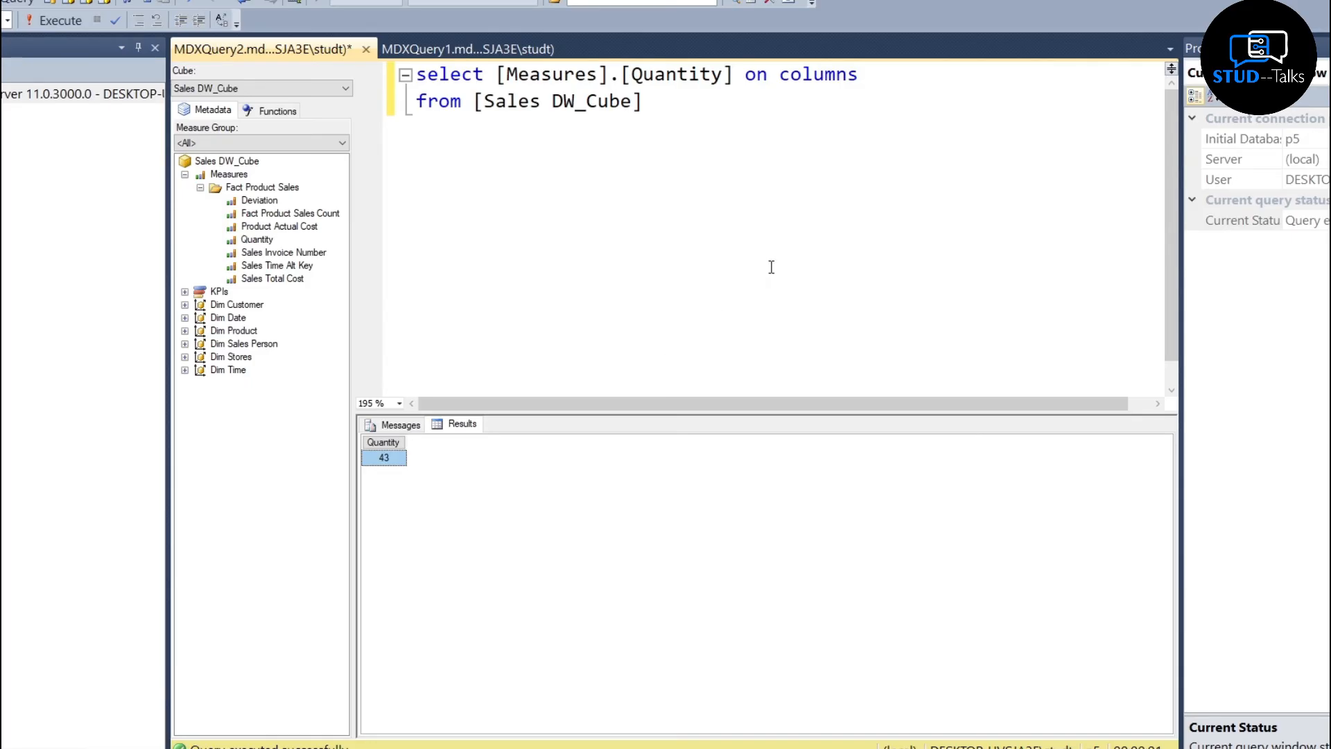
# - Replace the queried measure with [Measures].[Sales Invoice Number] and run the query against the cube
pyautogui.click(743, 76)
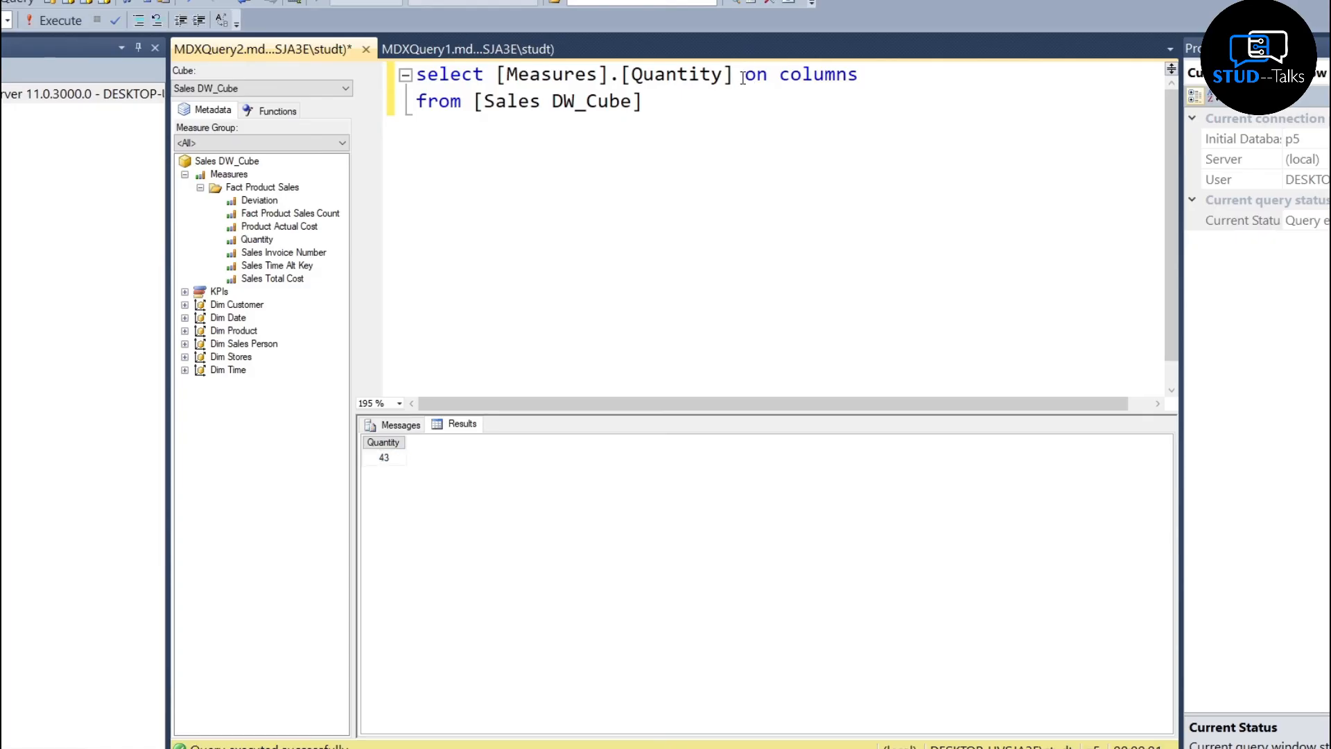
pyautogui.press('BackSpace')
pyautogui.press('BackSpace')
pyautogui.press('BackSpace')
pyautogui.press('BackSpace')
pyautogui.press('BackSpace')
pyautogui.press('BackSpace')
pyautogui.press('BackSpace')
pyautogui.press('BackSpace')
pyautogui.press('BackSpace')
pyautogui.press('BackSpace')
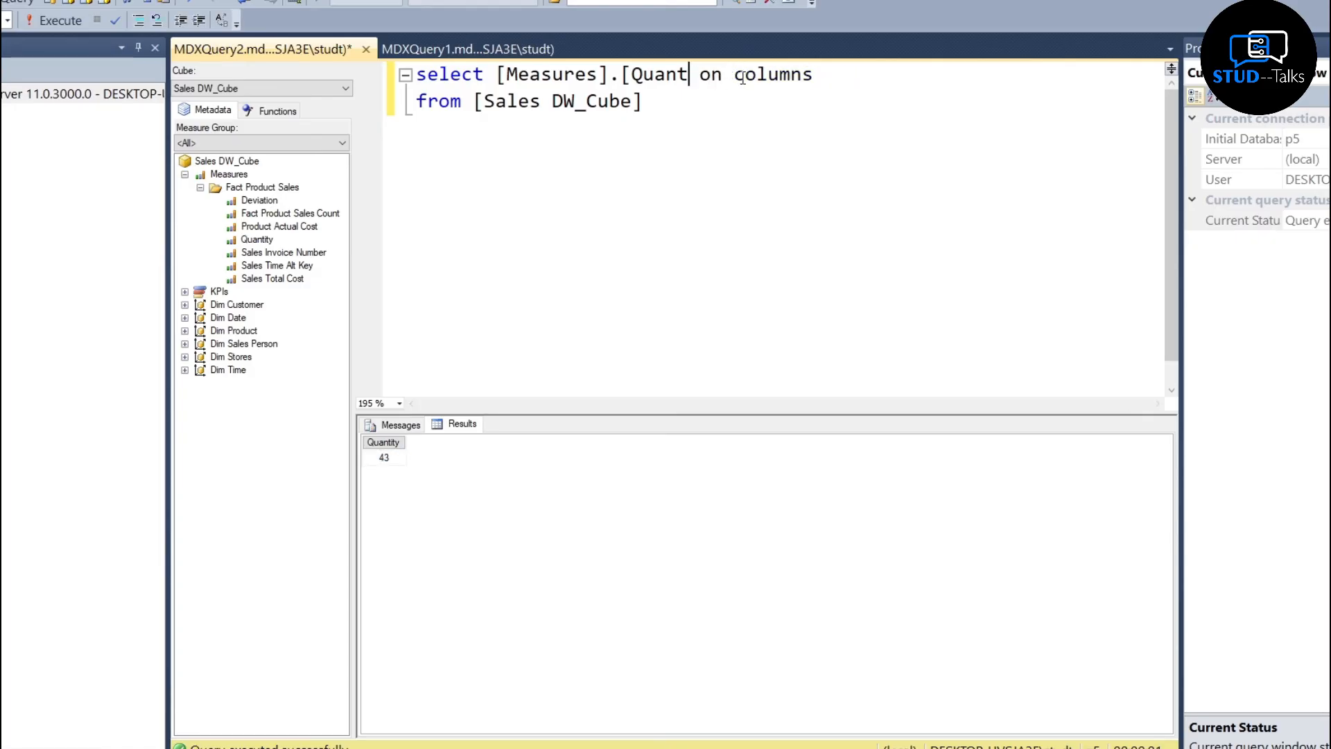
pyautogui.press('BackSpace')
pyautogui.press('BackSpace')
pyautogui.press('BackSpace')
pyautogui.press('BackSpace')
pyautogui.press('BackSpace')
pyautogui.press('BackSpace')
pyautogui.press('BackSpace')
pyautogui.press('BackSpace')
pyautogui.press('BackSpace')
pyautogui.press('BackSpace')
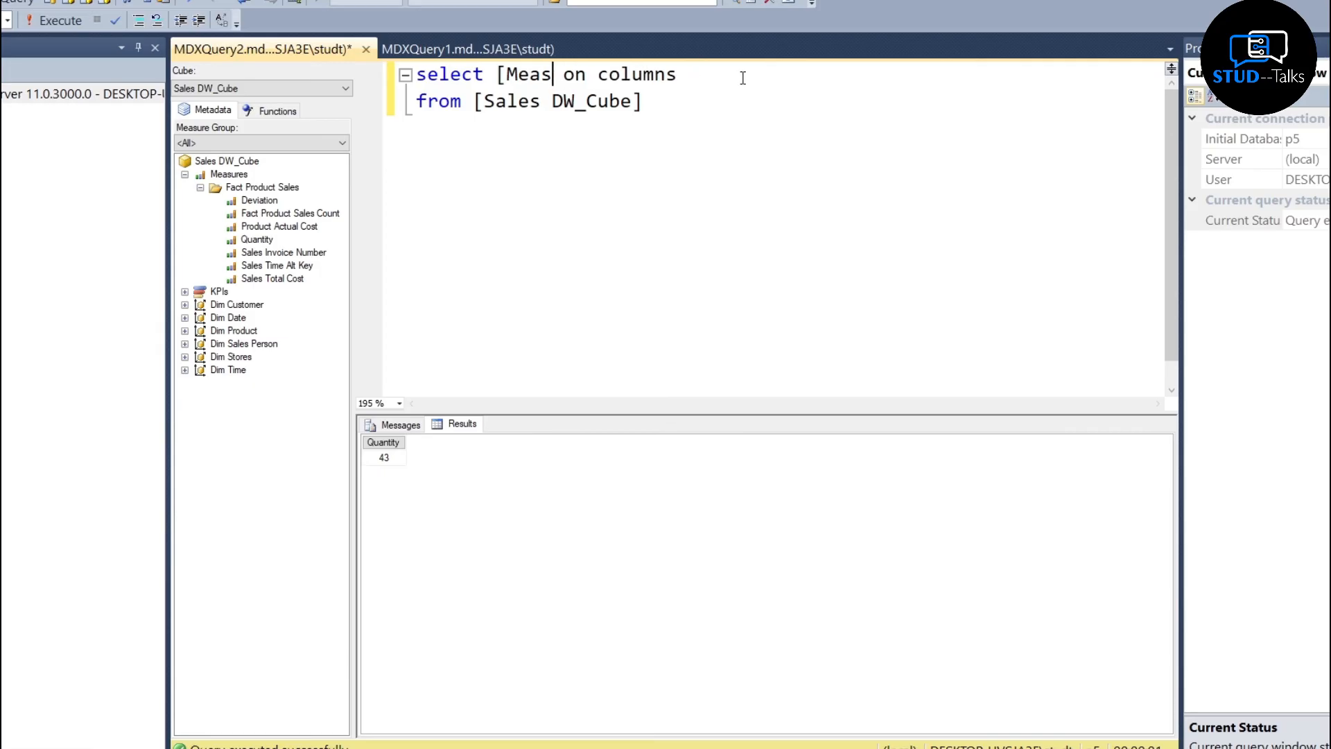
pyautogui.press('BackSpace')
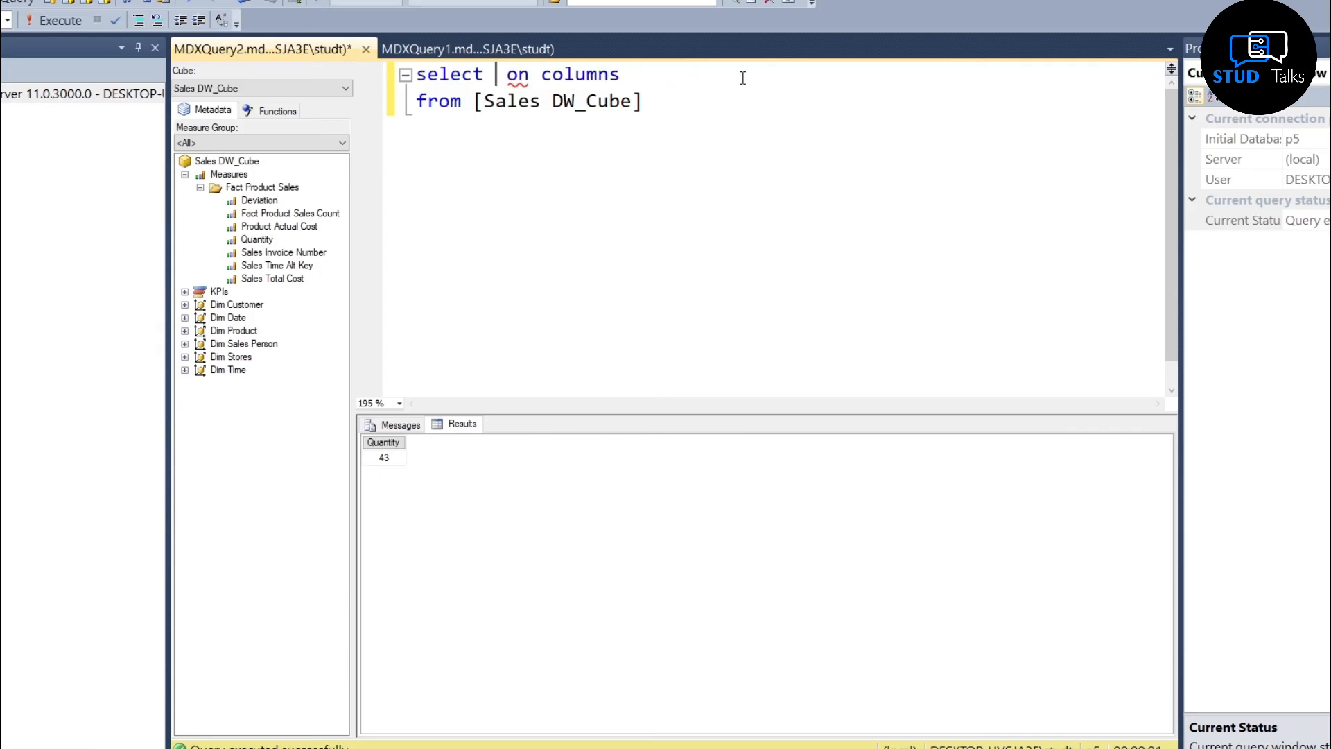
pyautogui.moveTo(290, 260); pyautogui.dragTo(499, 76)
pyautogui.click(720, 117)
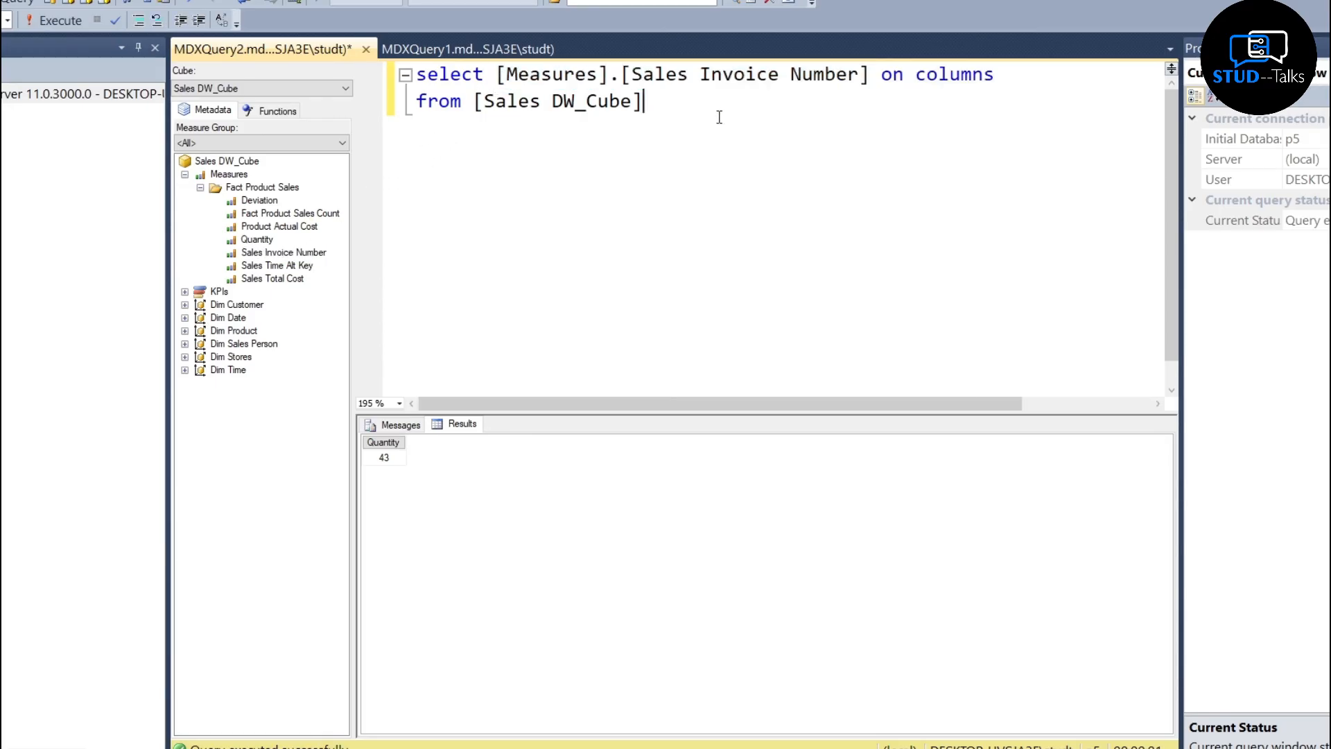
pyautogui.click(59, 15)
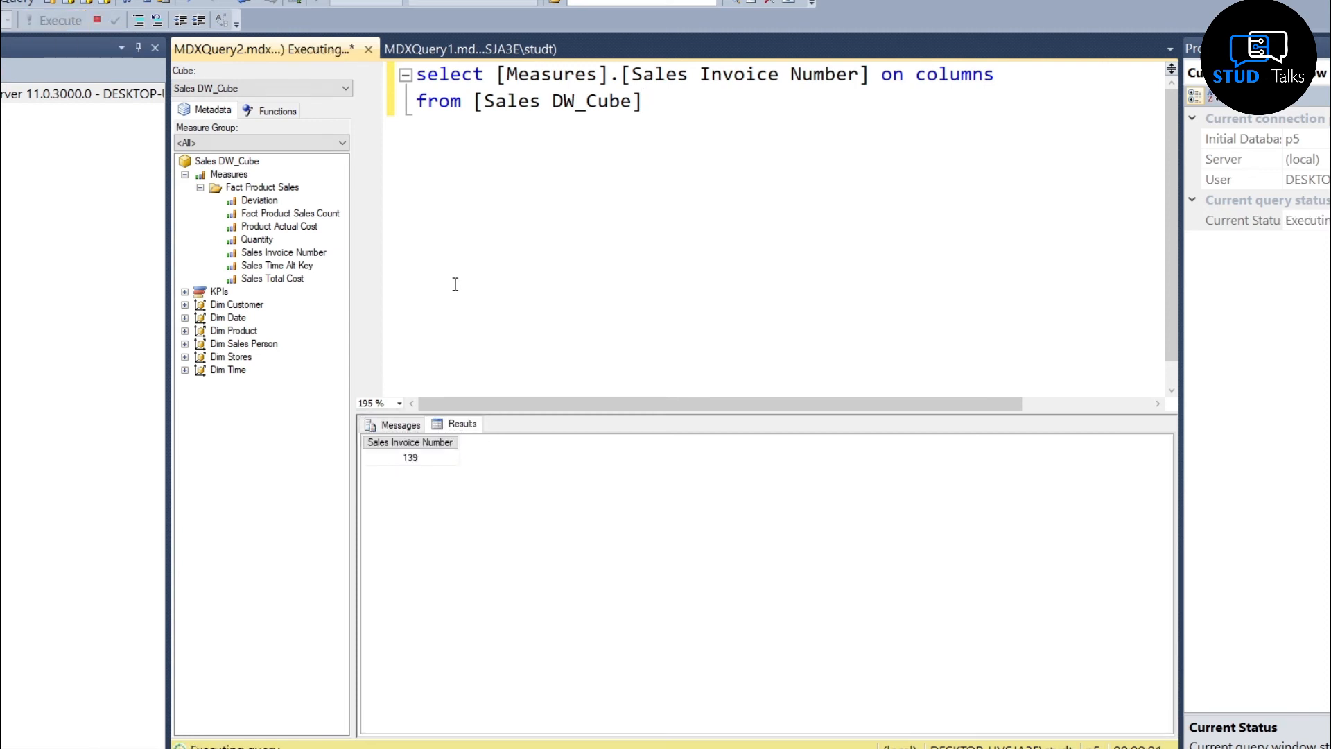
pyautogui.click(435, 462)
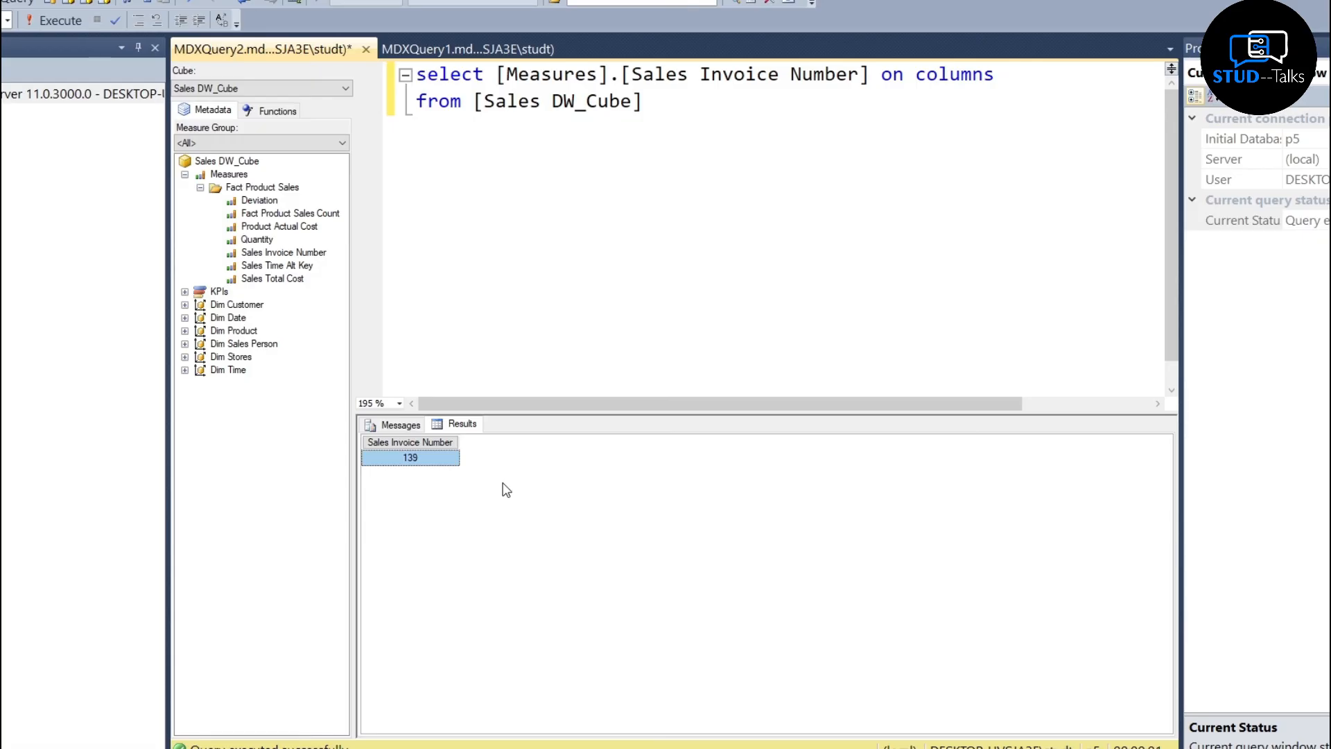
# - Change the queried measure to [Measures].[Sales Total Cost] and execute the query
pyautogui.click(872, 77)
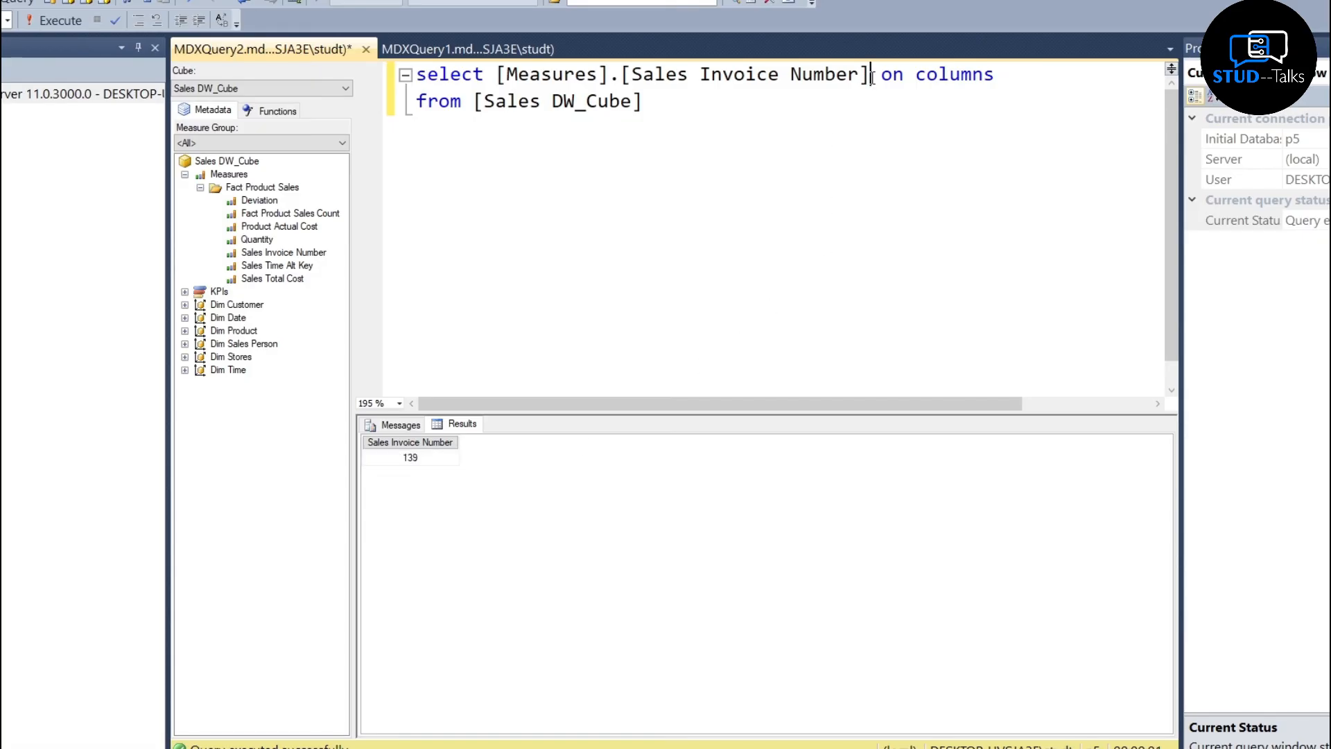
pyautogui.press('BackSpace')
pyautogui.press('BackSpace')
pyautogui.press('BackSpace')
pyautogui.press('BackSpace')
pyautogui.press('BackSpace')
pyautogui.press('BackSpace')
pyautogui.press('BackSpace')
pyautogui.press('BackSpace')
pyautogui.press('BackSpace')
pyautogui.press('BackSpace')
pyautogui.press('BackSpace')
pyautogui.press('BackSpace')
pyautogui.press('BackSpace')
pyautogui.press('BackSpace')
pyautogui.press('BackSpace')
pyautogui.press('BackSpace')
pyautogui.press('BackSpace')
pyautogui.press('BackSpace')
pyautogui.press('BackSpace')
pyautogui.press('BackSpace')
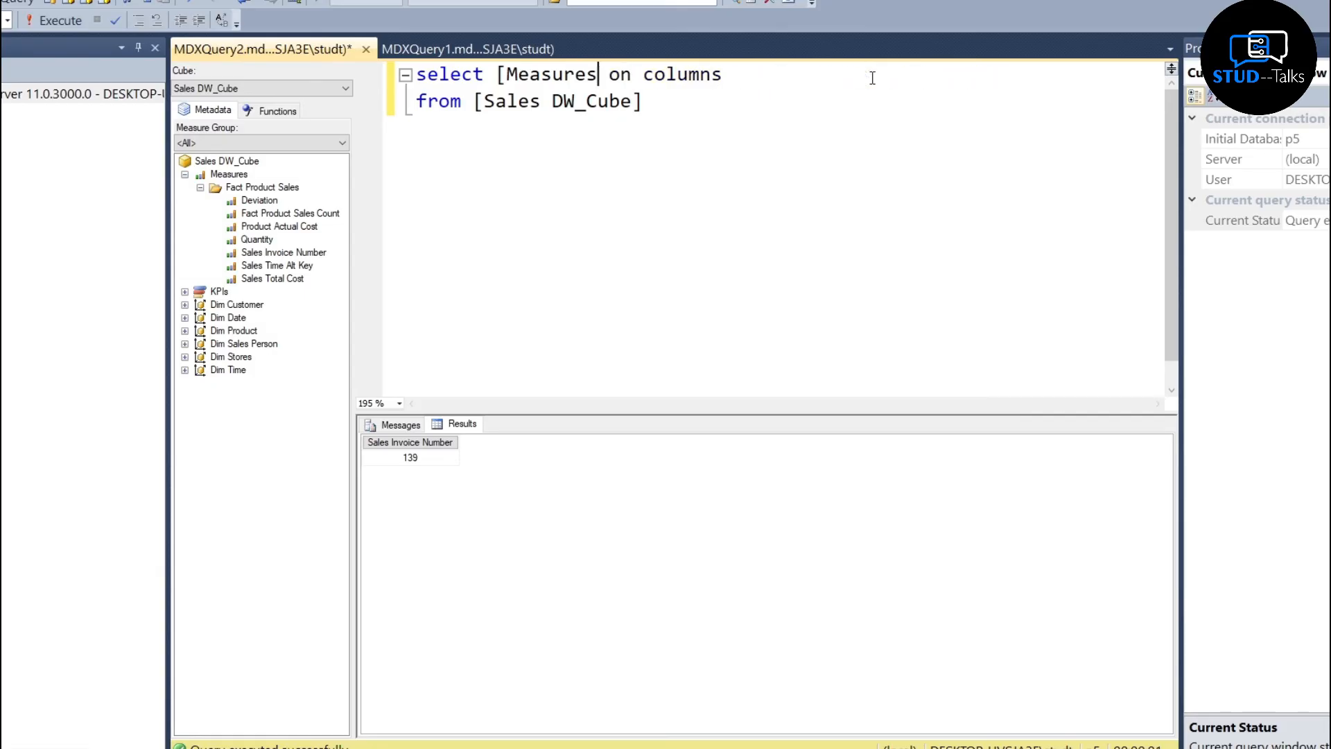
pyautogui.press('BackSpace')
pyautogui.press('BackSpace')
pyautogui.press('BackSpace')
pyautogui.press('BackSpace')
pyautogui.press('BackSpace')
pyautogui.press('BackSpace')
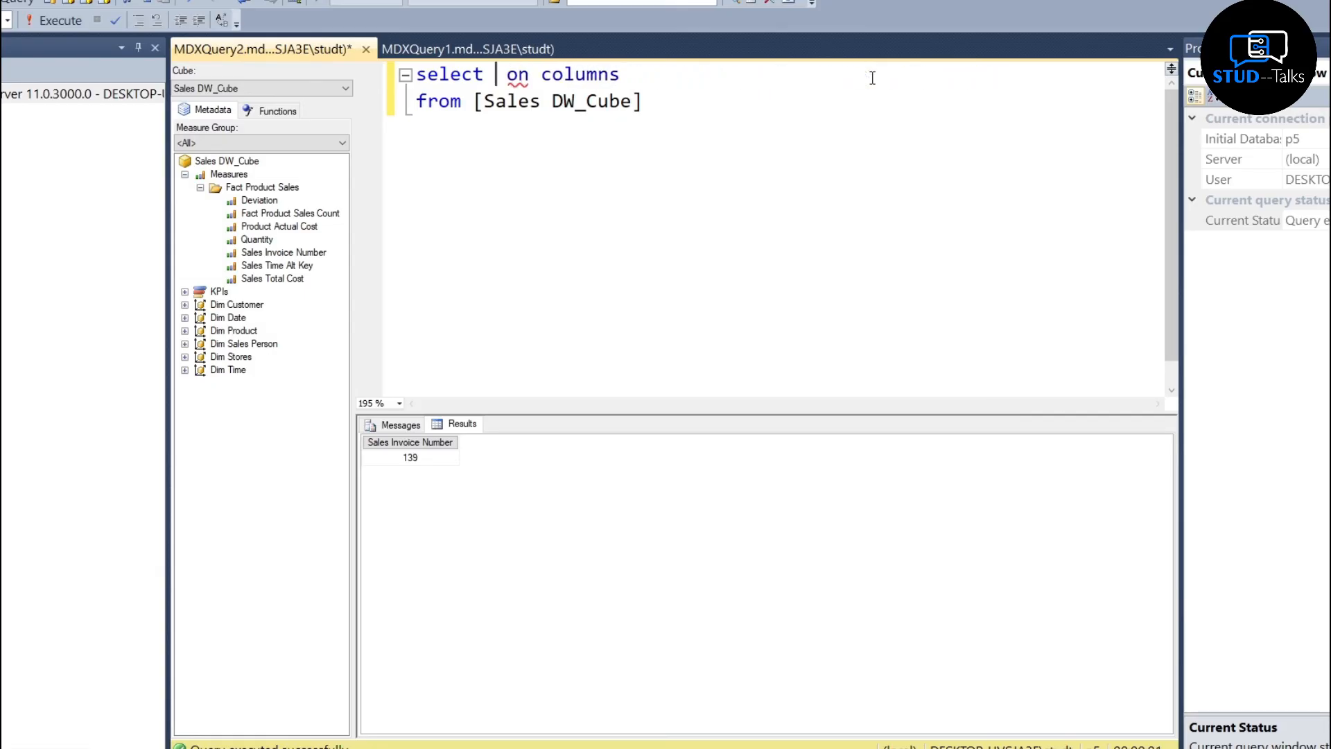
pyautogui.click(289, 280)
pyautogui.moveTo(300, 287); pyautogui.dragTo(497, 78)
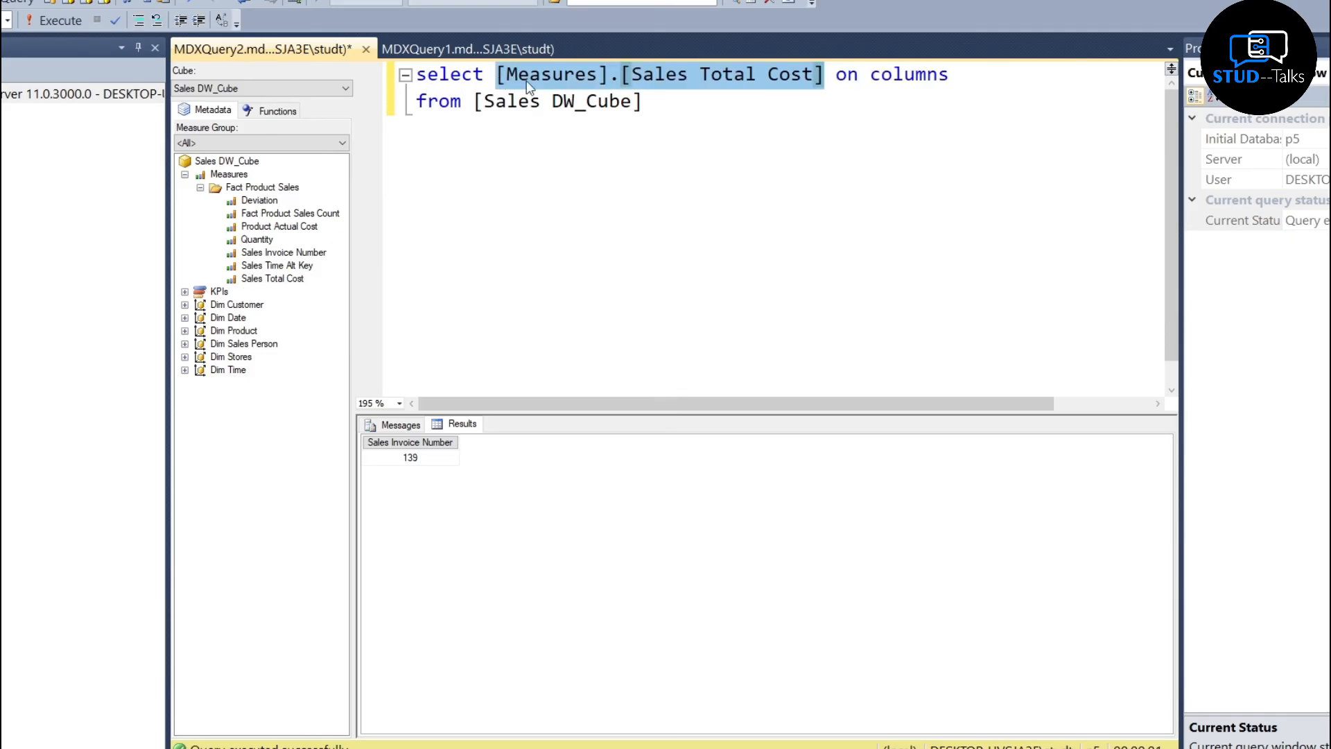
pyautogui.click(673, 102)
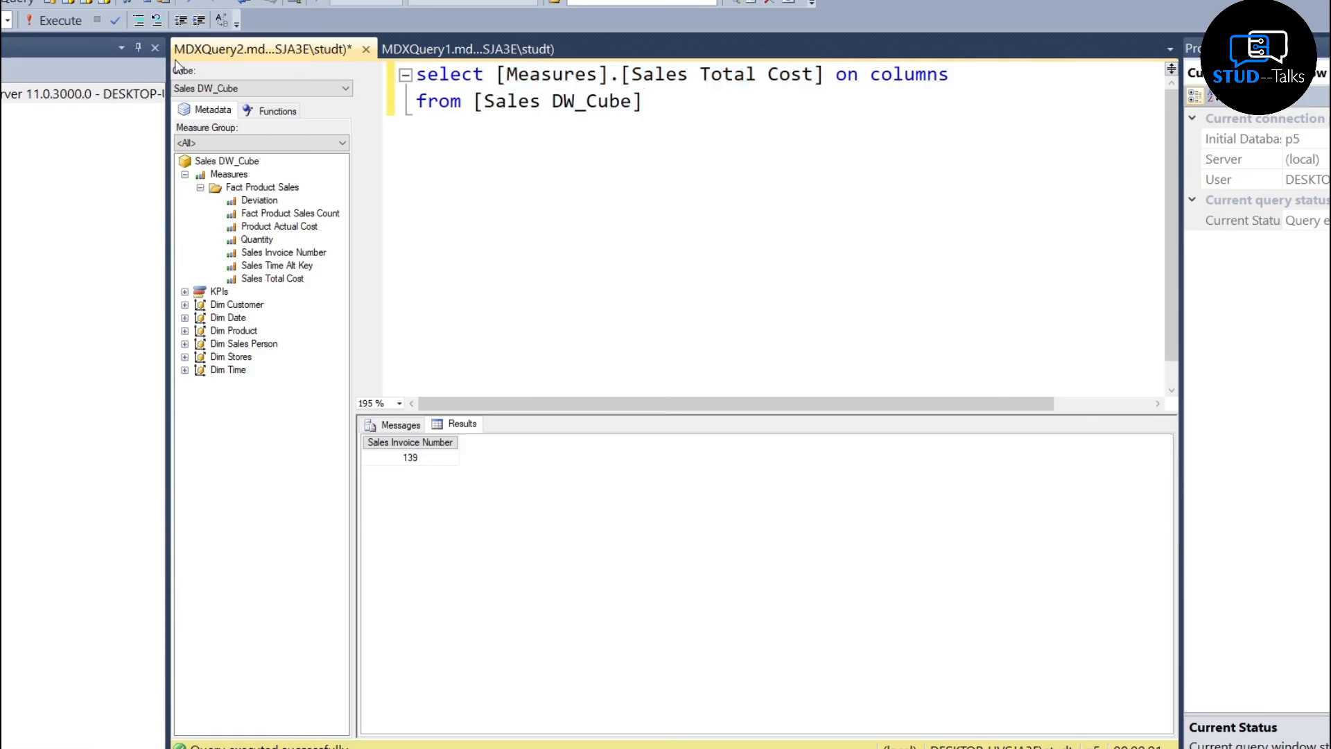
pyautogui.click(61, 20)
pyautogui.click(400, 459)
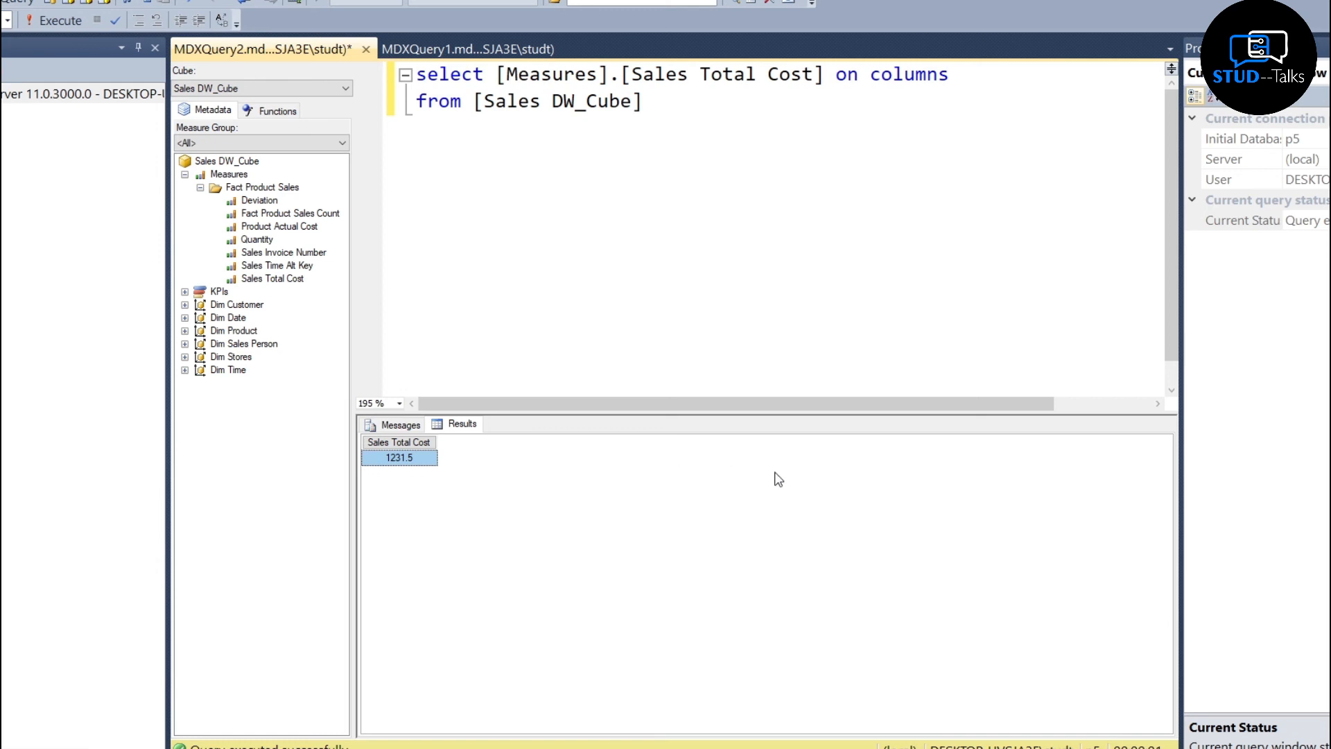
# - Add a comma after on columns and start a new line above the from clause with NONEMPTY
pyautogui.click(969, 84)
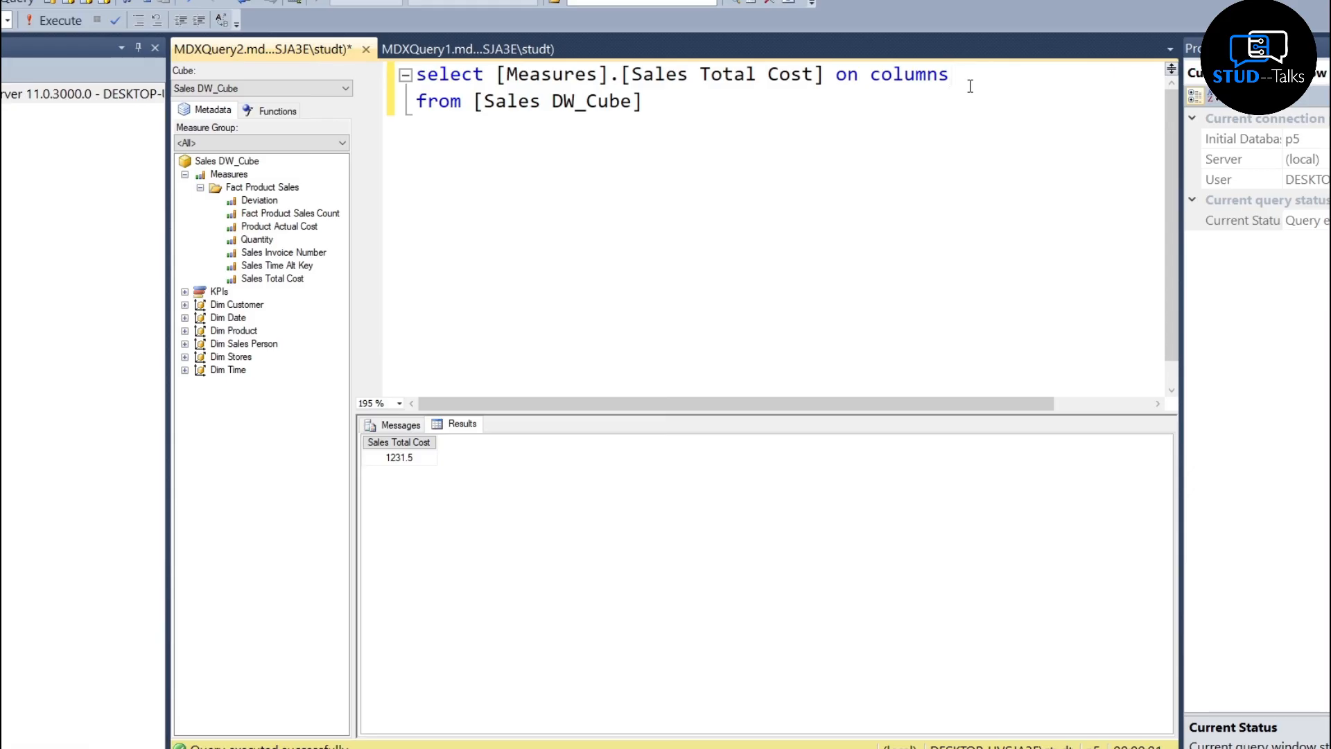
pyautogui.write(',')
pyautogui.press('Return')
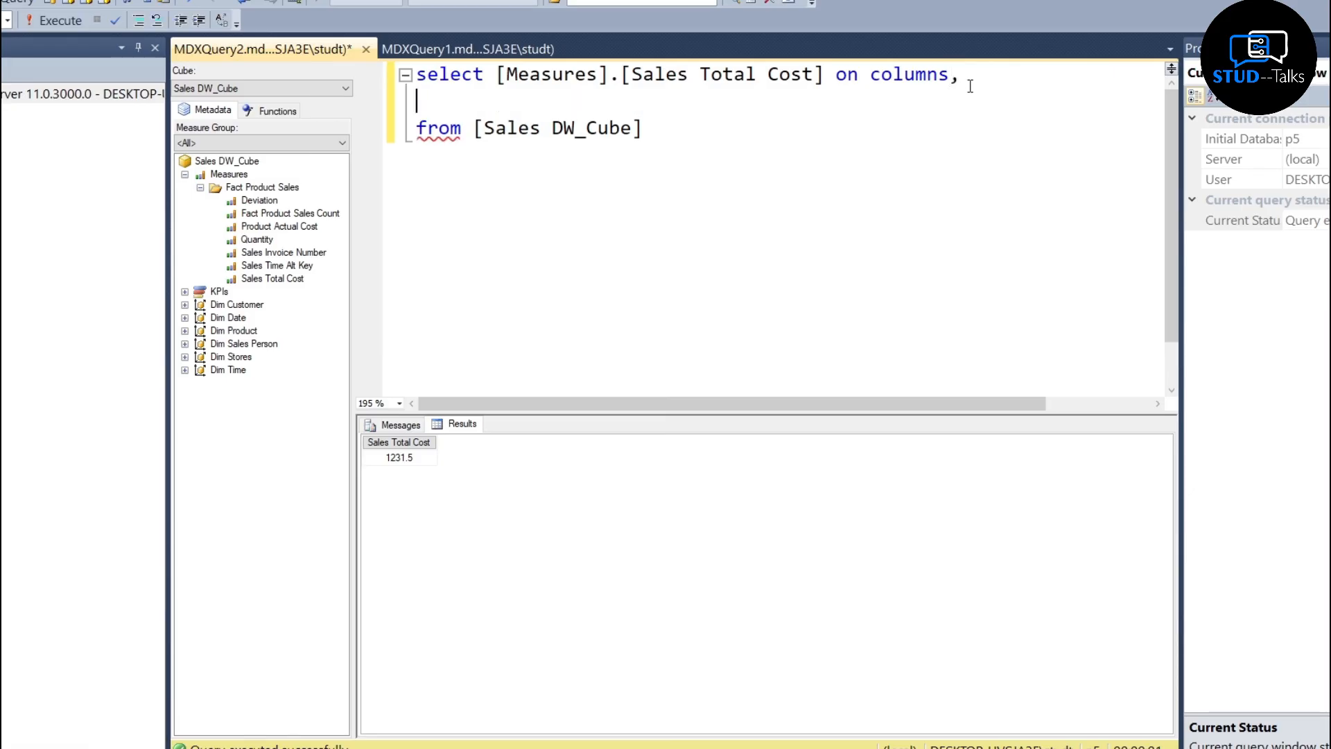
pyautogui.write('N')
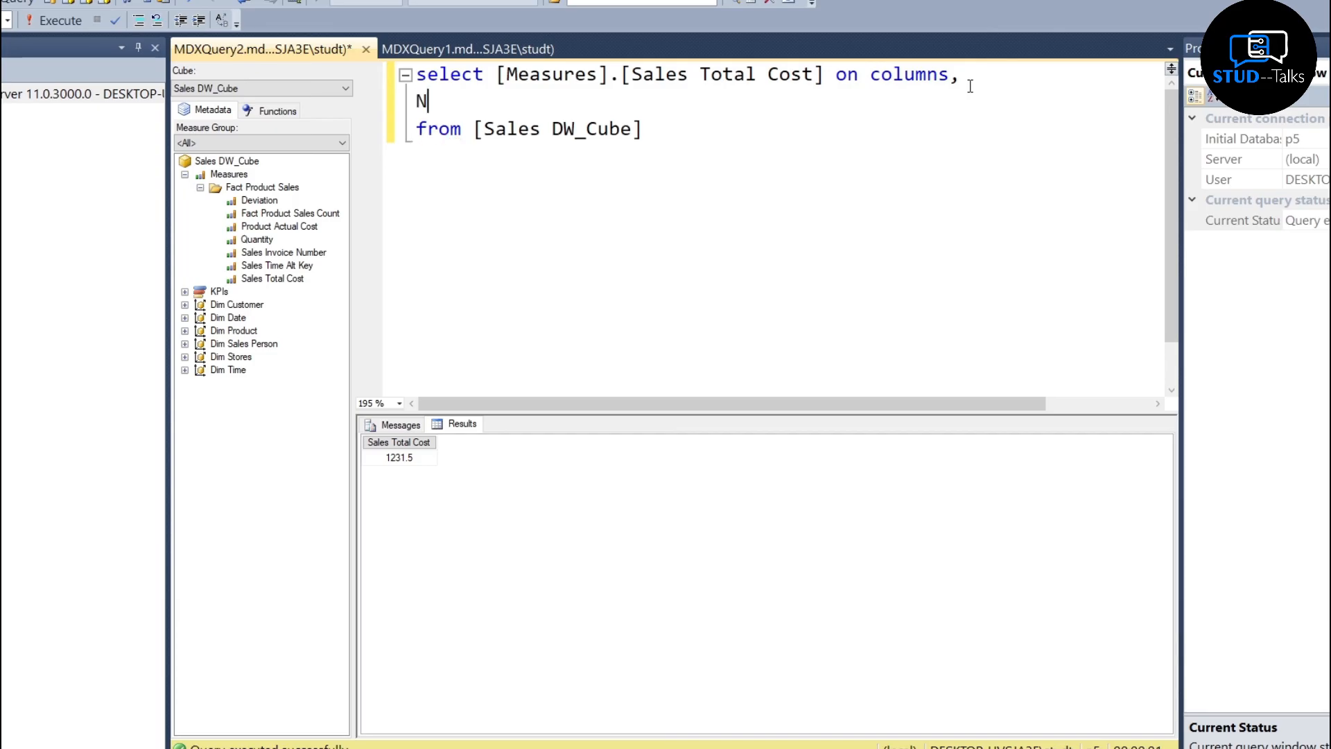
pyautogui.write('ONEMPTY')
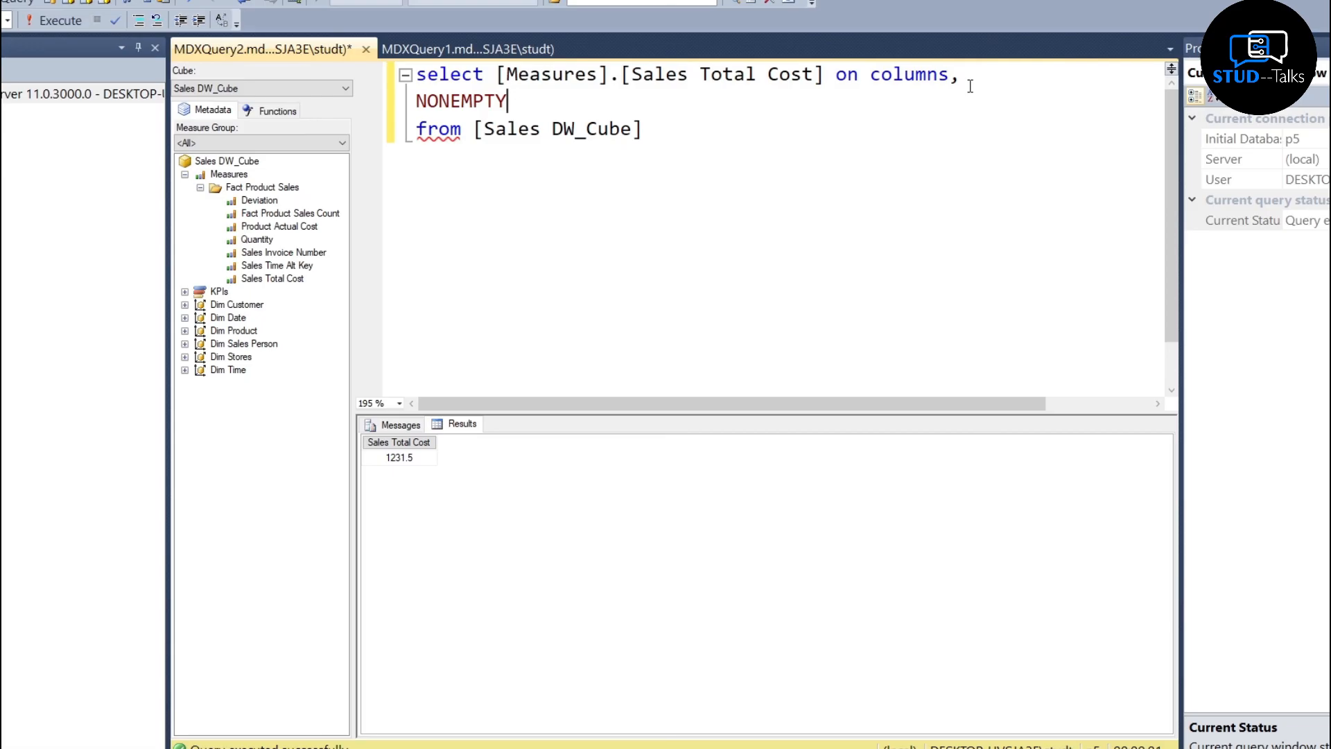
# - Insert the Year level of the Dim Date hierarchy, [Dim Date].[Hierarchy].[Year], directly after NONEMPTY
pyautogui.click(185, 317)
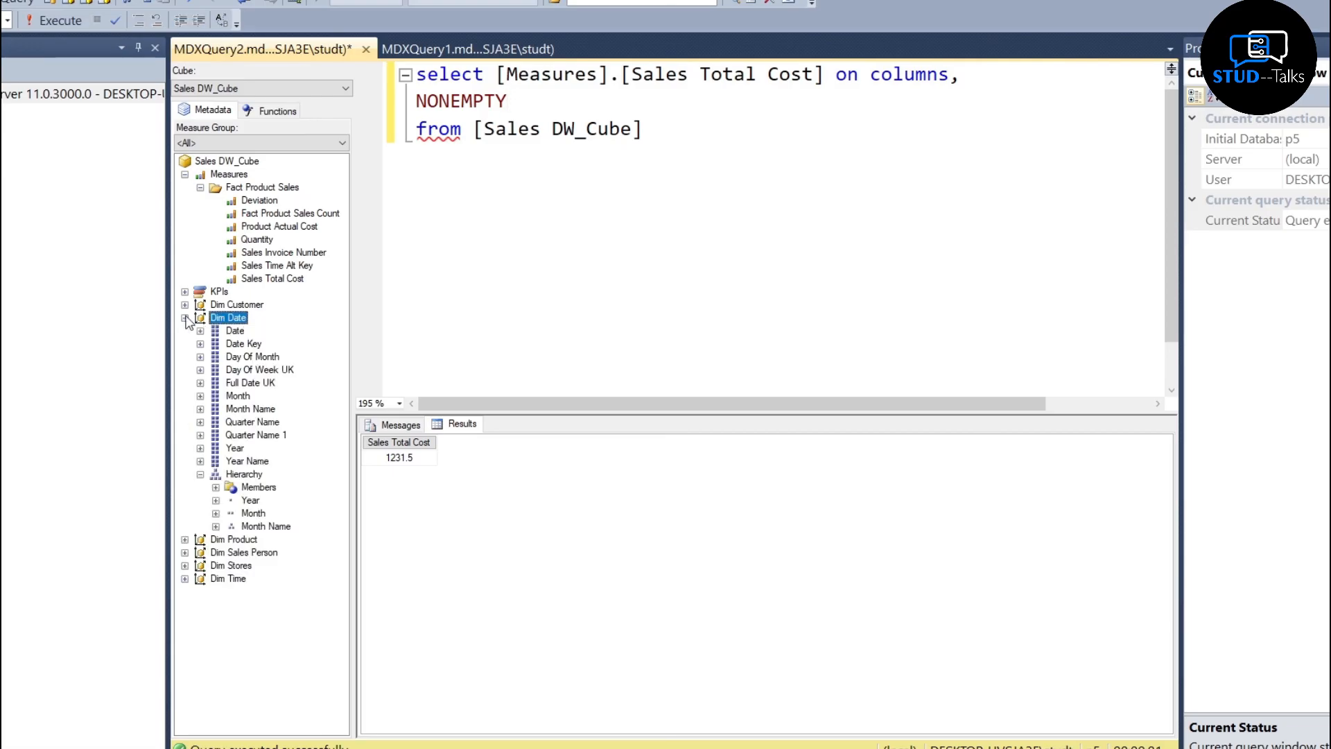
pyautogui.click(237, 451)
pyautogui.click(251, 501)
pyautogui.moveTo(253, 506); pyautogui.dragTo(539, 100)
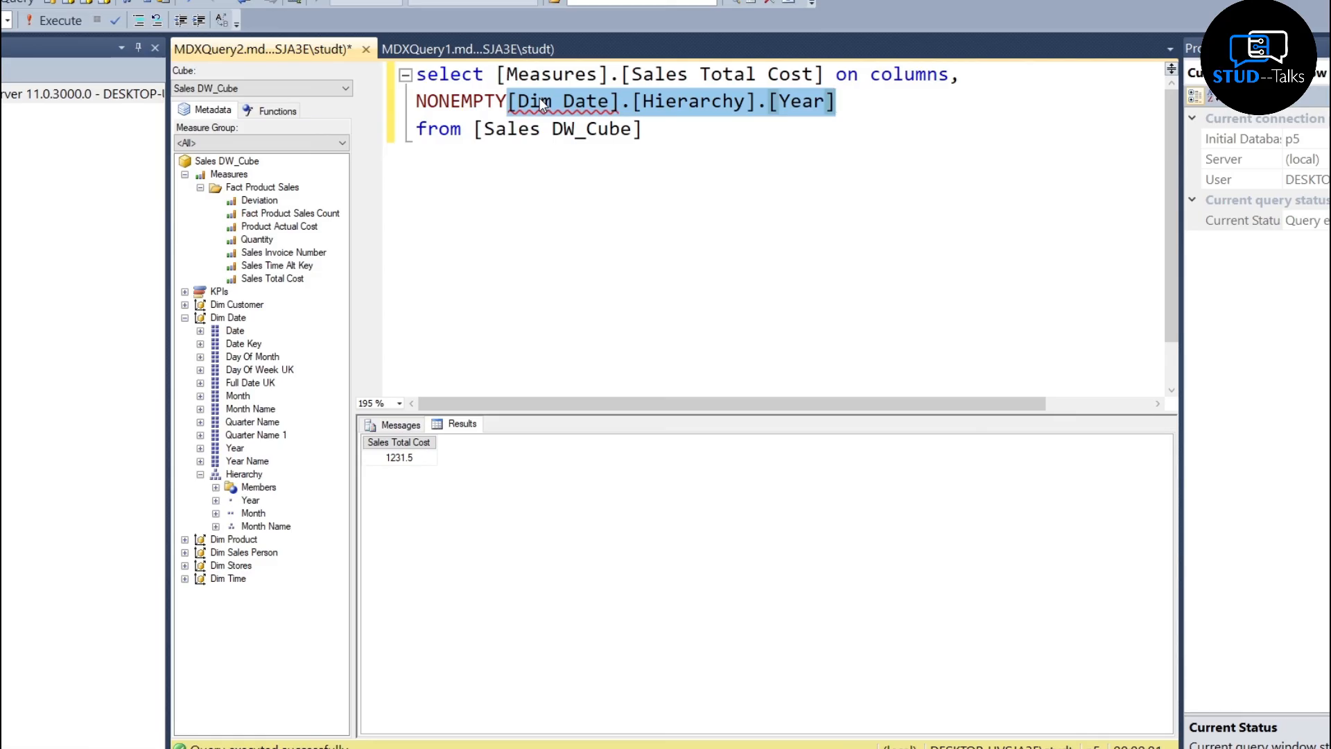
pyautogui.press('End')
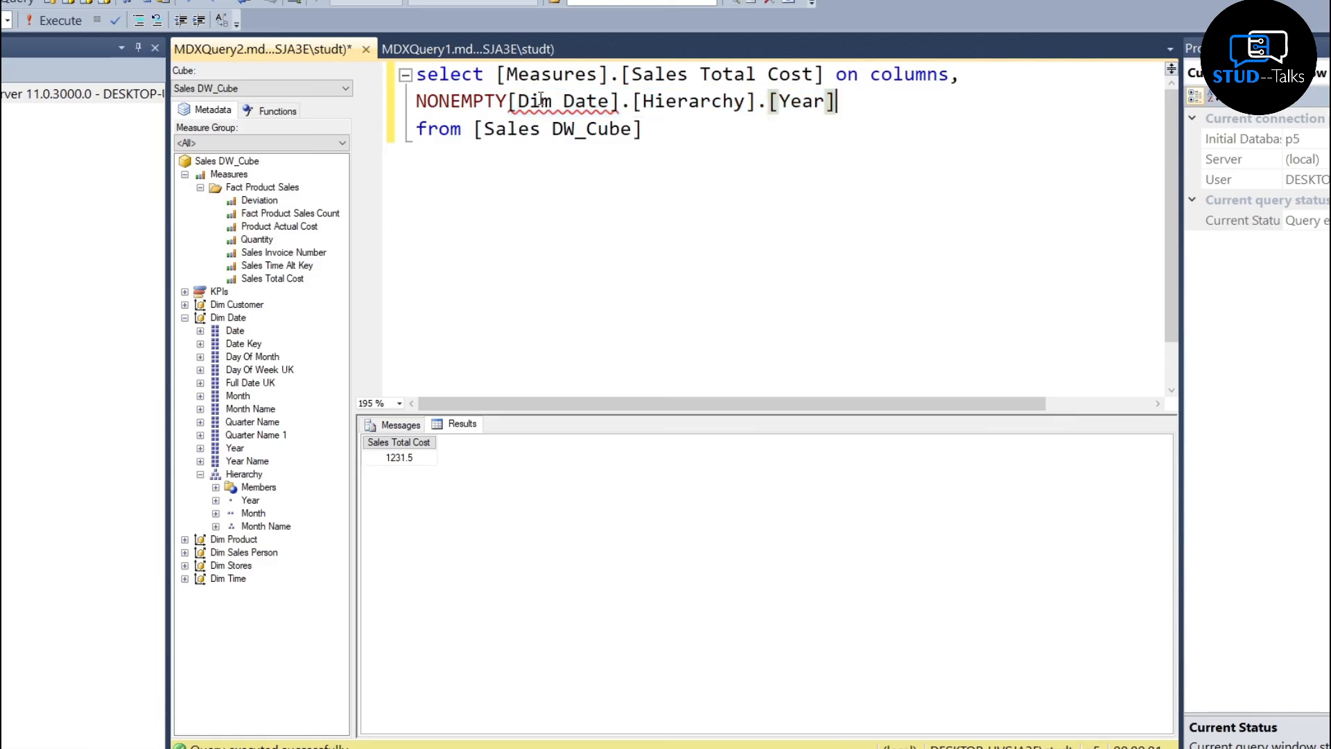
# - Enclose [Dim Date].[Hierarchy].[Year] in parentheses and curly braces so the line reads NONEMPTY({[Dim Date].[Hierarchy].[Year]})
pyautogui.write('})')
pyautogui.press('Left')
pyautogui.press('Left')
pyautogui.press('Left')
pyautogui.press('Left')
pyautogui.press('Left')
pyautogui.press('Left')
pyautogui.press('Left')
pyautogui.press('Left')
pyautogui.press('Left')
pyautogui.press('Left')
pyautogui.press('Right')
pyautogui.press('Right')
pyautogui.press('Right')
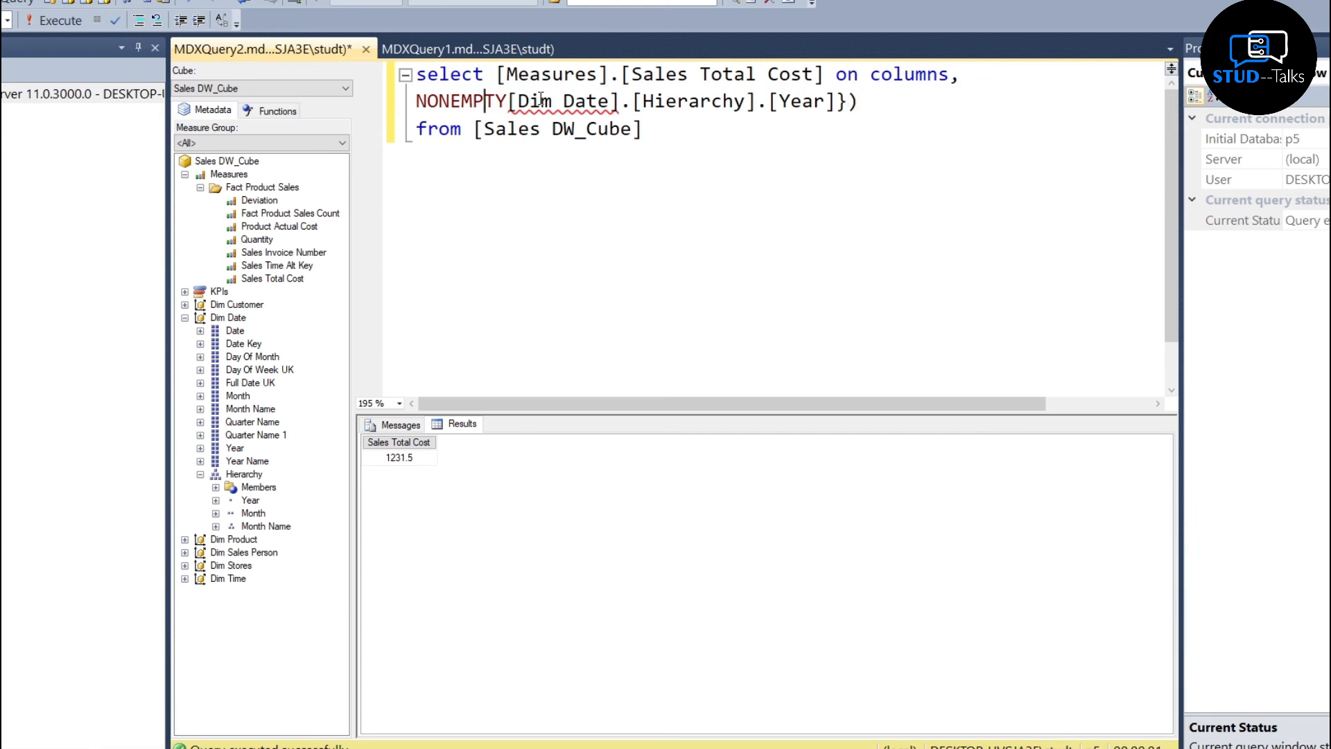
pyautogui.write('{(')
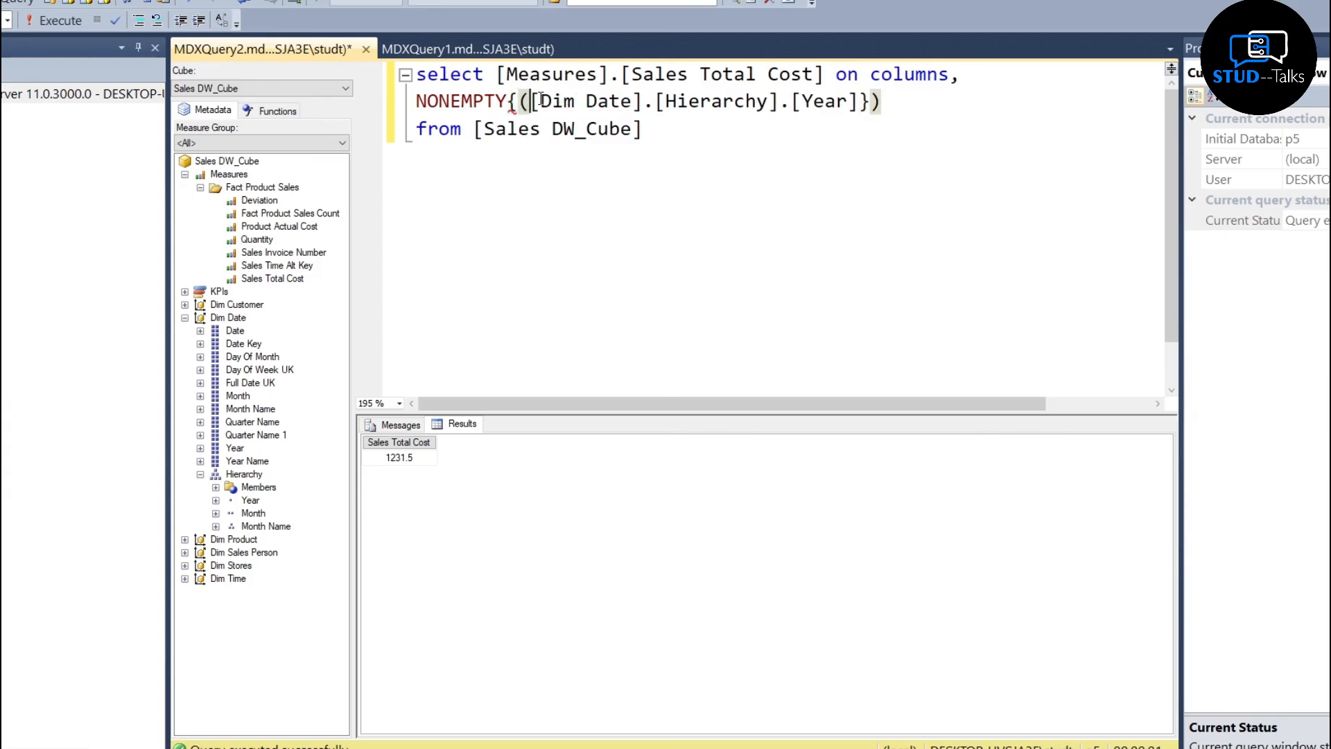
pyautogui.click(541, 99)
pyautogui.press('Right')
pyautogui.press('Right')
pyautogui.press('Right')
pyautogui.press('Right')
pyautogui.press('Right')
pyautogui.click(542, 99)
pyautogui.press('BackSpace')
pyautogui.press('Left')
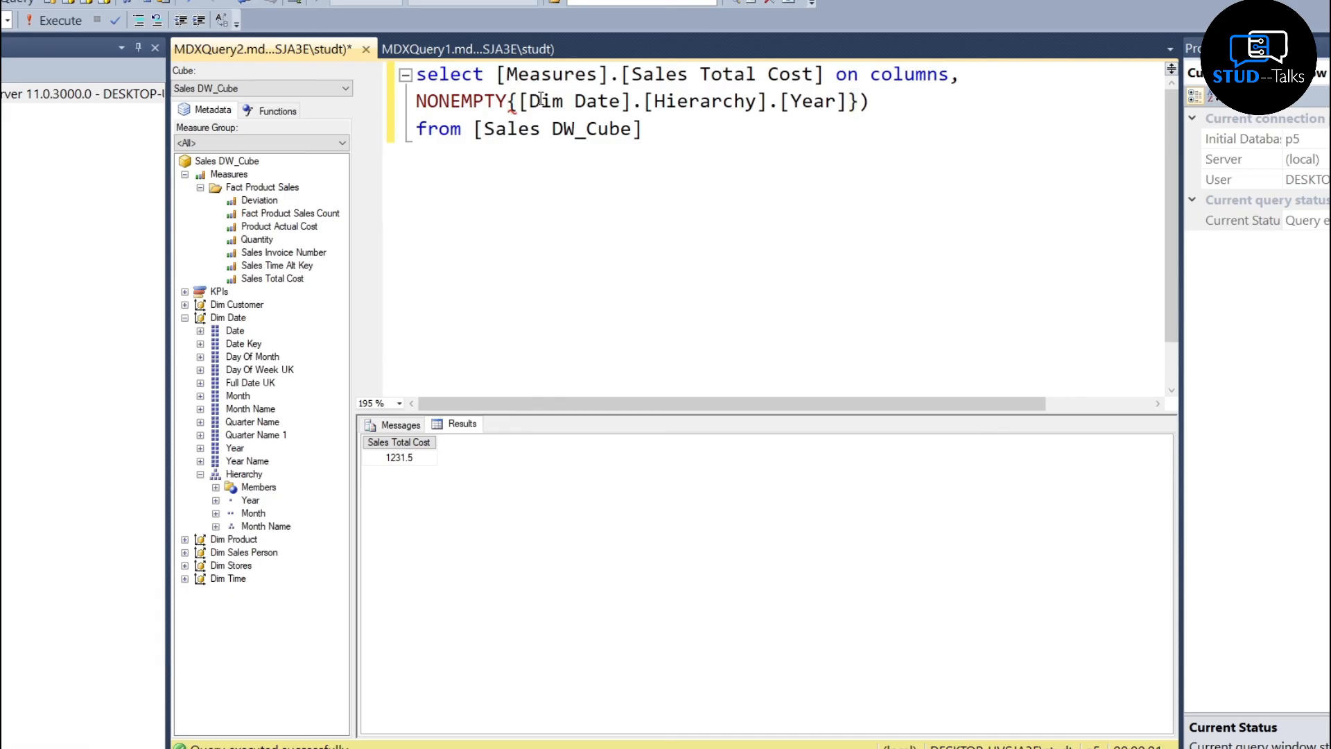
pyautogui.write('(')
# - Add on rows after the NONEMPTY expression, run the query and select the returned cost value
pyautogui.press('Right')
pyautogui.press('Right')
pyautogui.press('Right')
pyautogui.press('Right')
pyautogui.press('Right')
pyautogui.press('Right')
pyautogui.press('Right')
pyautogui.press('Right')
pyautogui.press('Right')
pyautogui.press('Right')
pyautogui.press('Right')
pyautogui.press('Right')
pyautogui.press('Right')
pyautogui.press('Right')
pyautogui.press('Right')
pyautogui.press('Right')
pyautogui.press('Right')
pyautogui.press('Right')
pyautogui.press('Right')
pyautogui.press('Right')
pyautogui.press('Right')
pyautogui.press('Left')
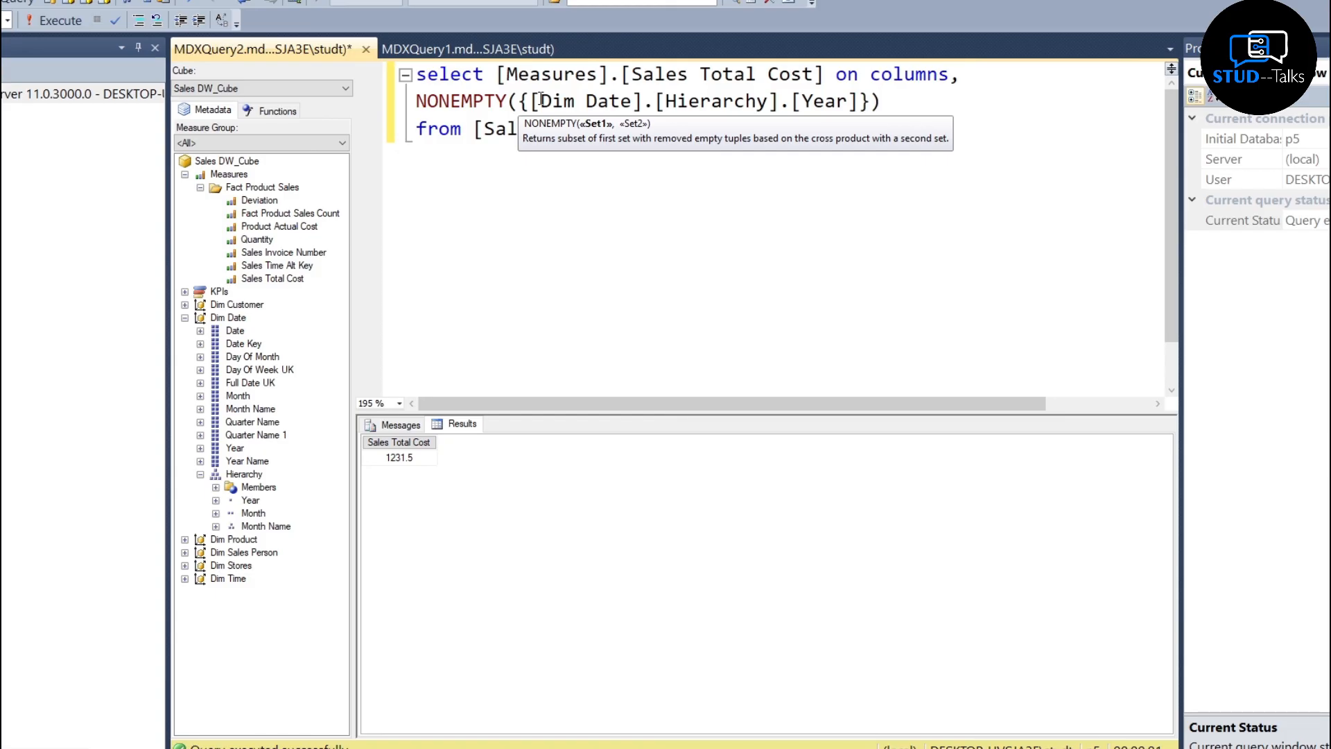
pyautogui.write('on ')
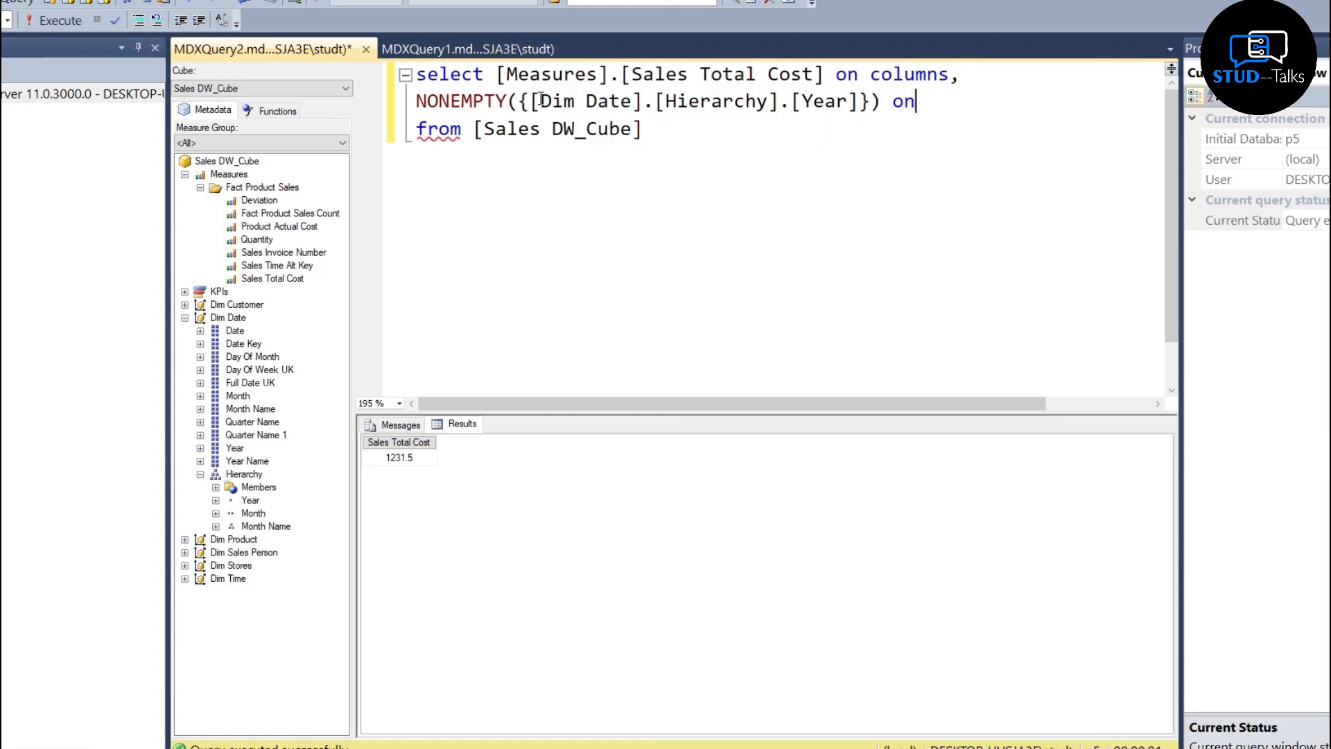
pyautogui.write('rowa')
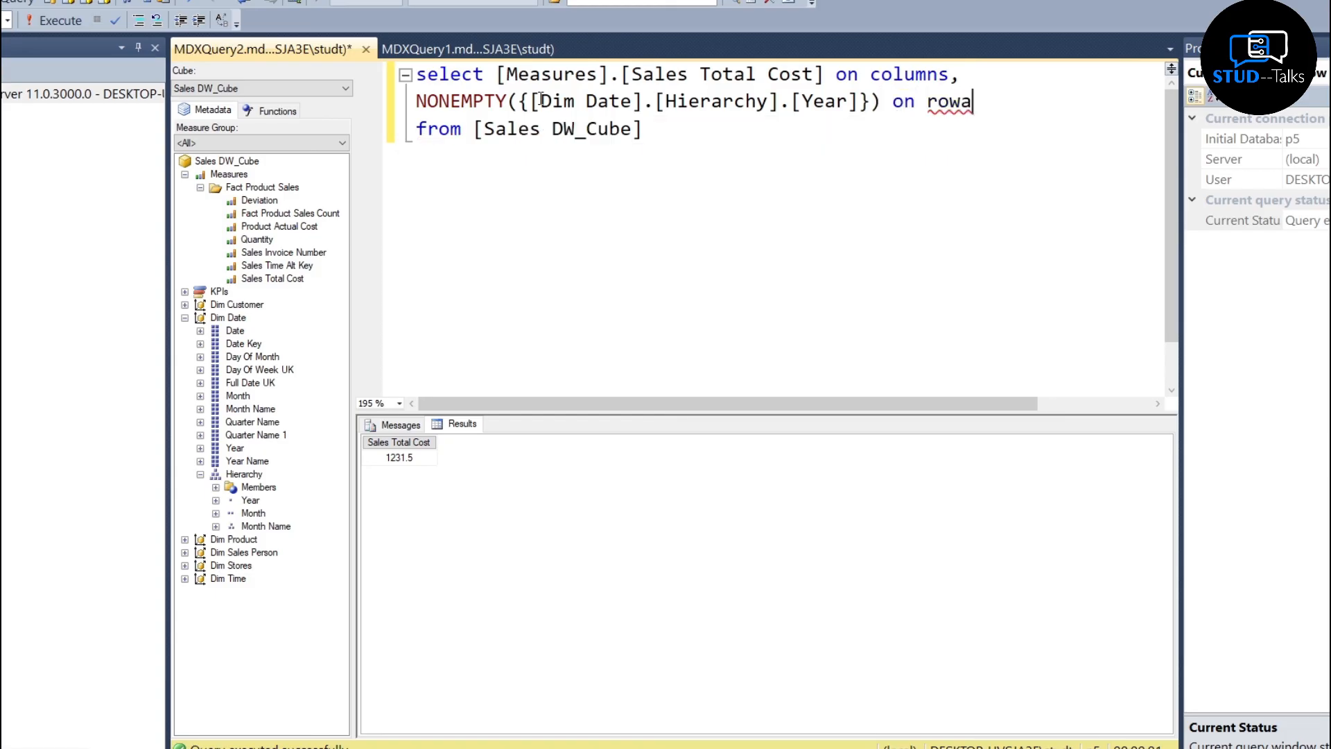
pyautogui.press('BackSpace')
pyautogui.write('s')
pyautogui.press('Down')
pyautogui.click(61, 21)
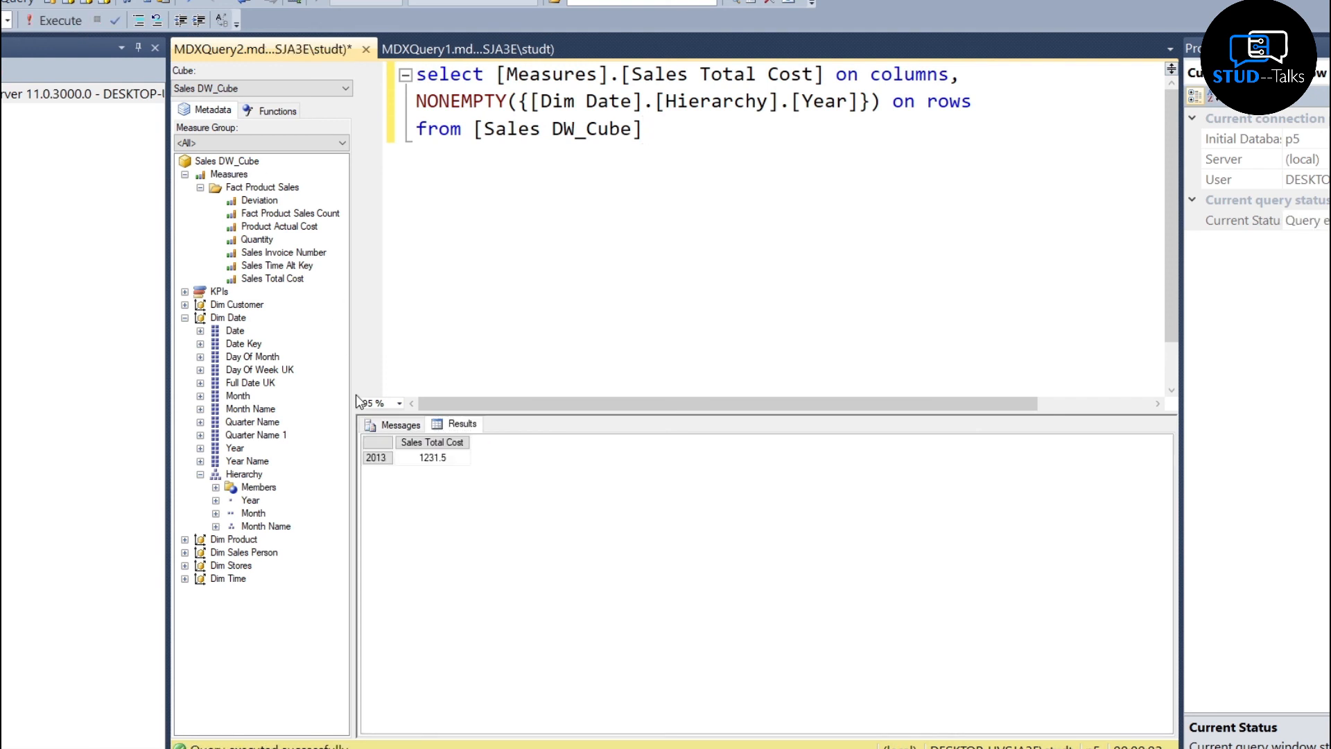
pyautogui.click(430, 459)
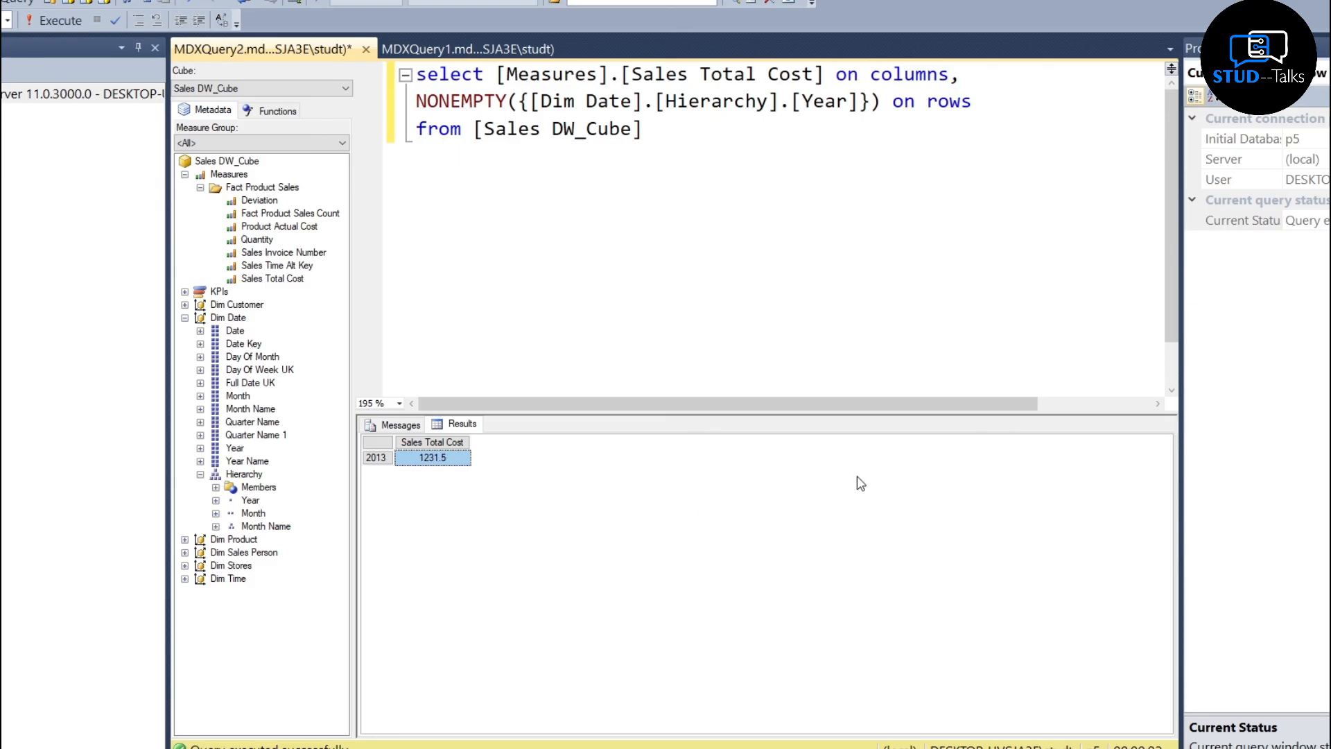
# - Delete the whole NONEMPTY ... on rows line from between the select and from clauses
pyautogui.click(984, 102)
pyautogui.press('BackSpace')
pyautogui.press('BackSpace')
pyautogui.press('BackSpace')
pyautogui.press('BackSpace')
pyautogui.press('BackSpace')
pyautogui.press('BackSpace')
pyautogui.press('BackSpace')
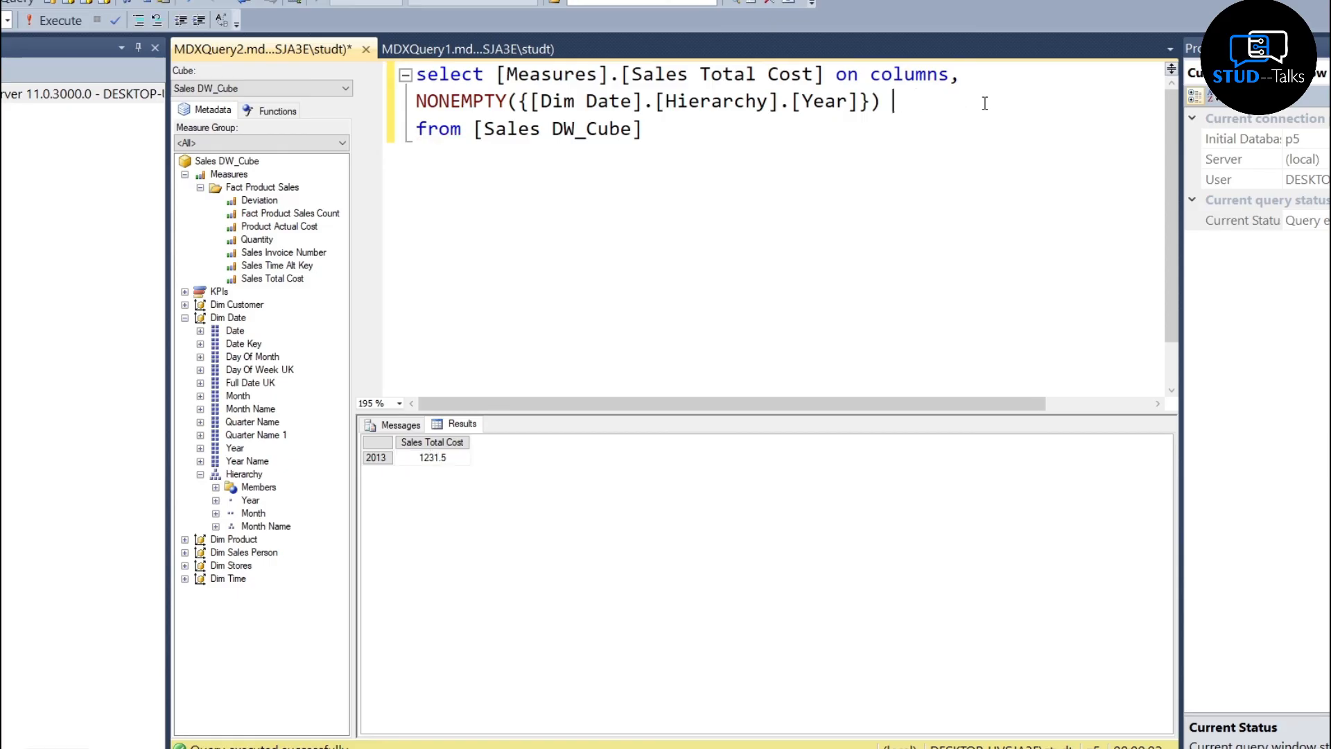
pyautogui.press('BackSpace')
pyautogui.press('BackSpace')
pyautogui.press('BackSpace')
pyautogui.press('BackSpace')
pyautogui.press('BackSpace')
pyautogui.press('BackSpace')
pyautogui.press('BackSpace')
pyautogui.press('BackSpace')
pyautogui.press('BackSpace')
pyautogui.press('BackSpace')
pyautogui.press('BackSpace')
pyautogui.press('BackSpace')
pyautogui.press('BackSpace')
pyautogui.press('BackSpace')
pyautogui.press('BackSpace')
pyautogui.press('BackSpace')
pyautogui.press('BackSpace')
pyautogui.press('BackSpace')
pyautogui.press('BackSpace')
pyautogui.press('BackSpace')
pyautogui.press('BackSpace')
pyautogui.press('BackSpace')
pyautogui.press('BackSpace')
pyautogui.press('BackSpace')
pyautogui.press('BackSpace')
pyautogui.press('BackSpace')
pyautogui.press('BackSpace')
pyautogui.press('BackSpace')
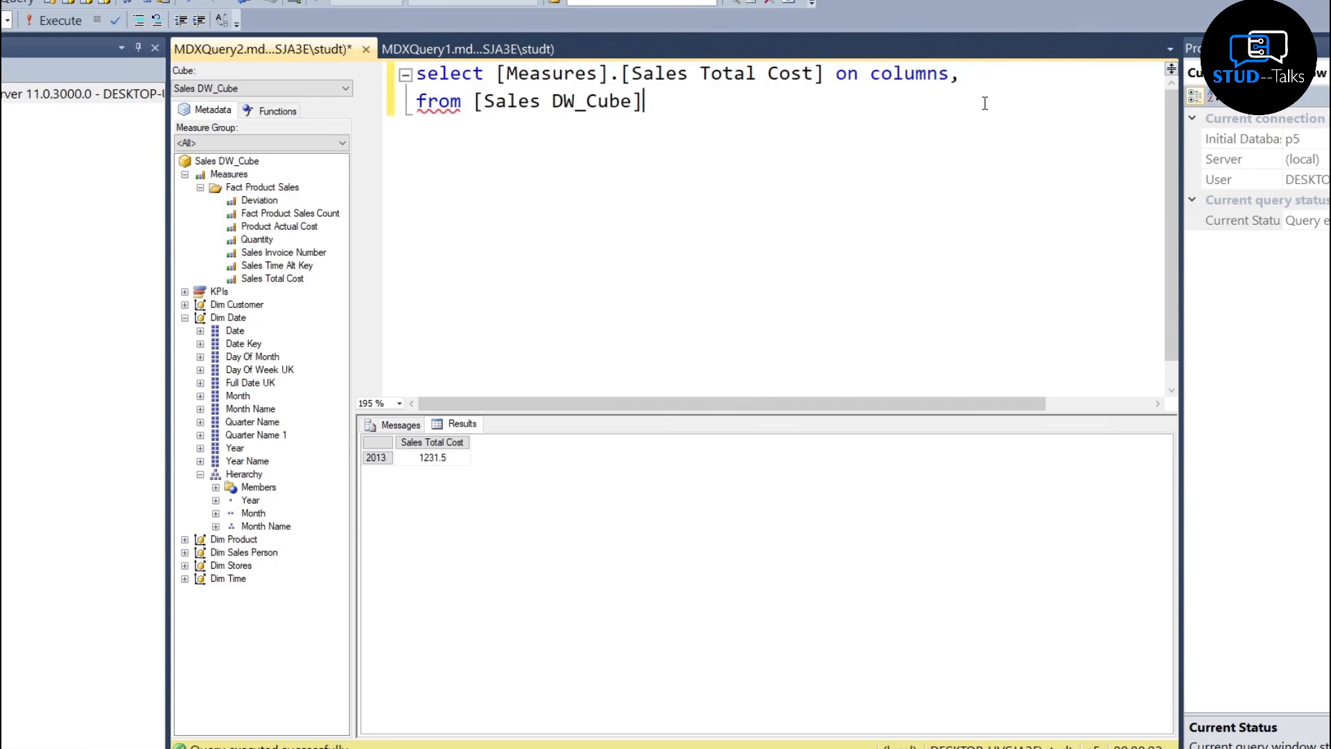
# - Add a where clause below the from clause with [Dim Date].[Hierarchy].[Year] and try to run the query
pyautogui.press('Return')
pyautogui.write('where')
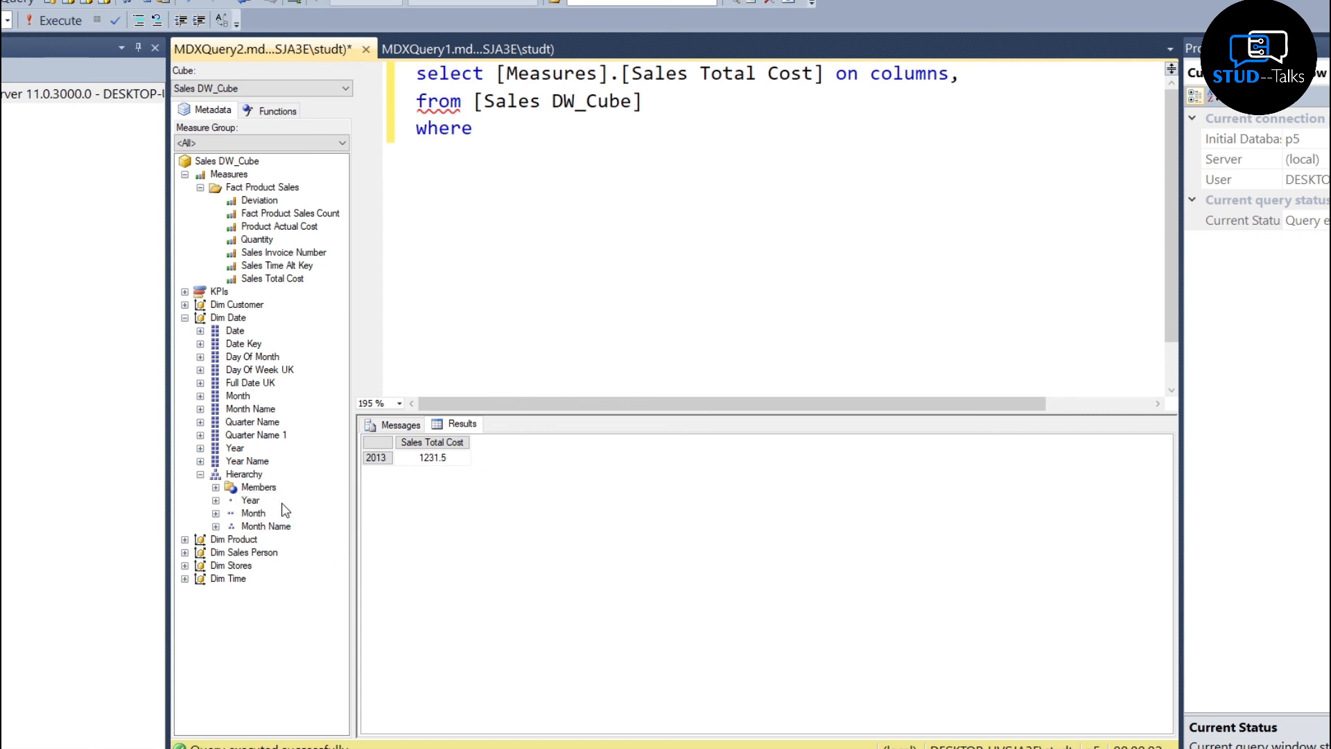
pyautogui.click(252, 501)
pyautogui.moveTo(253, 511); pyautogui.dragTo(534, 147)
pyautogui.click(863, 115)
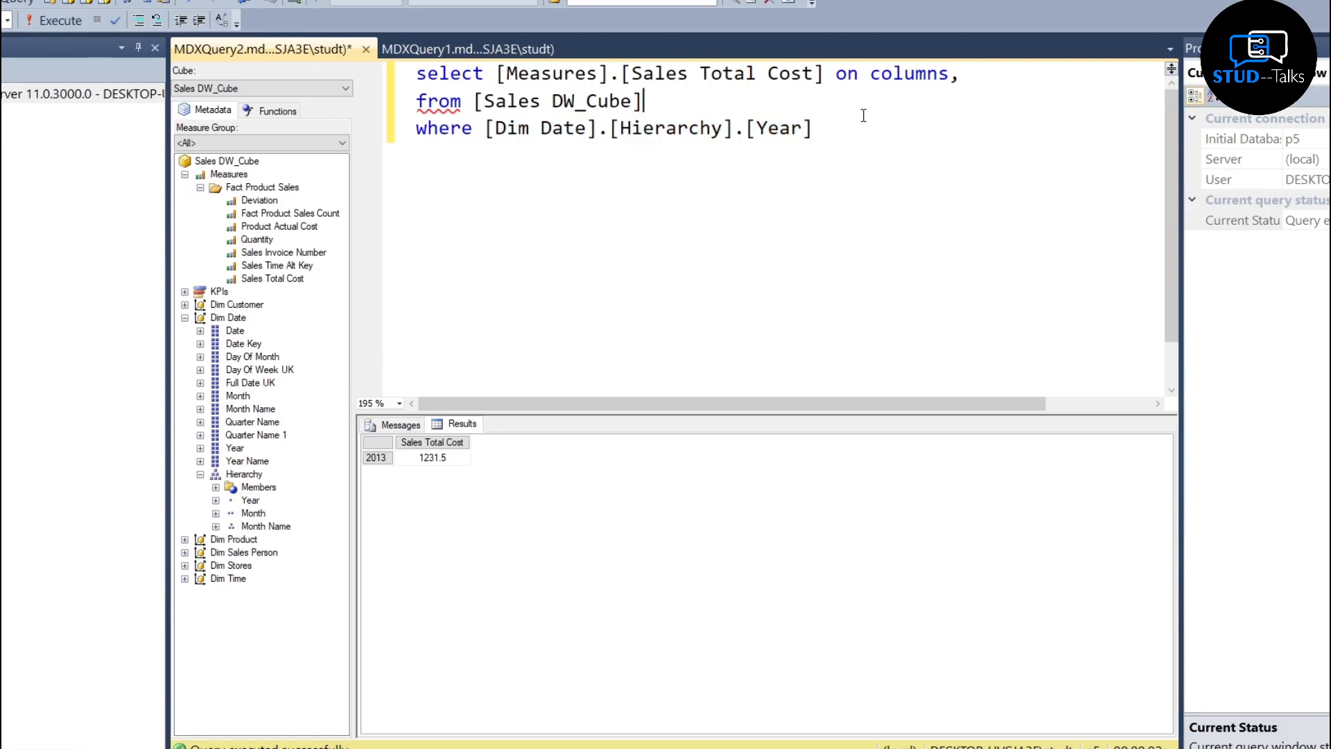
pyautogui.click(840, 139)
pyautogui.click(57, 16)
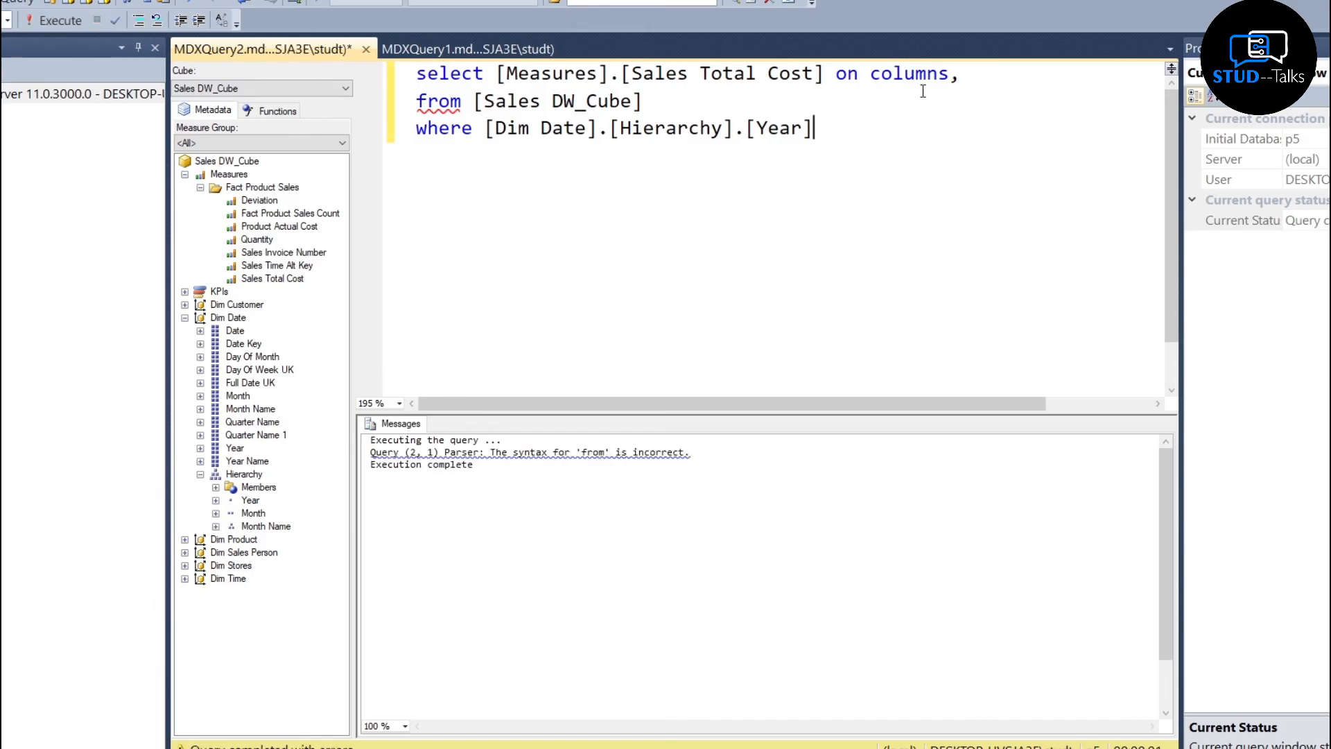
# - Remove the comma after on columns, run the query again and select the returned cost value
pyautogui.click(976, 73)
pyautogui.press('BackSpace')
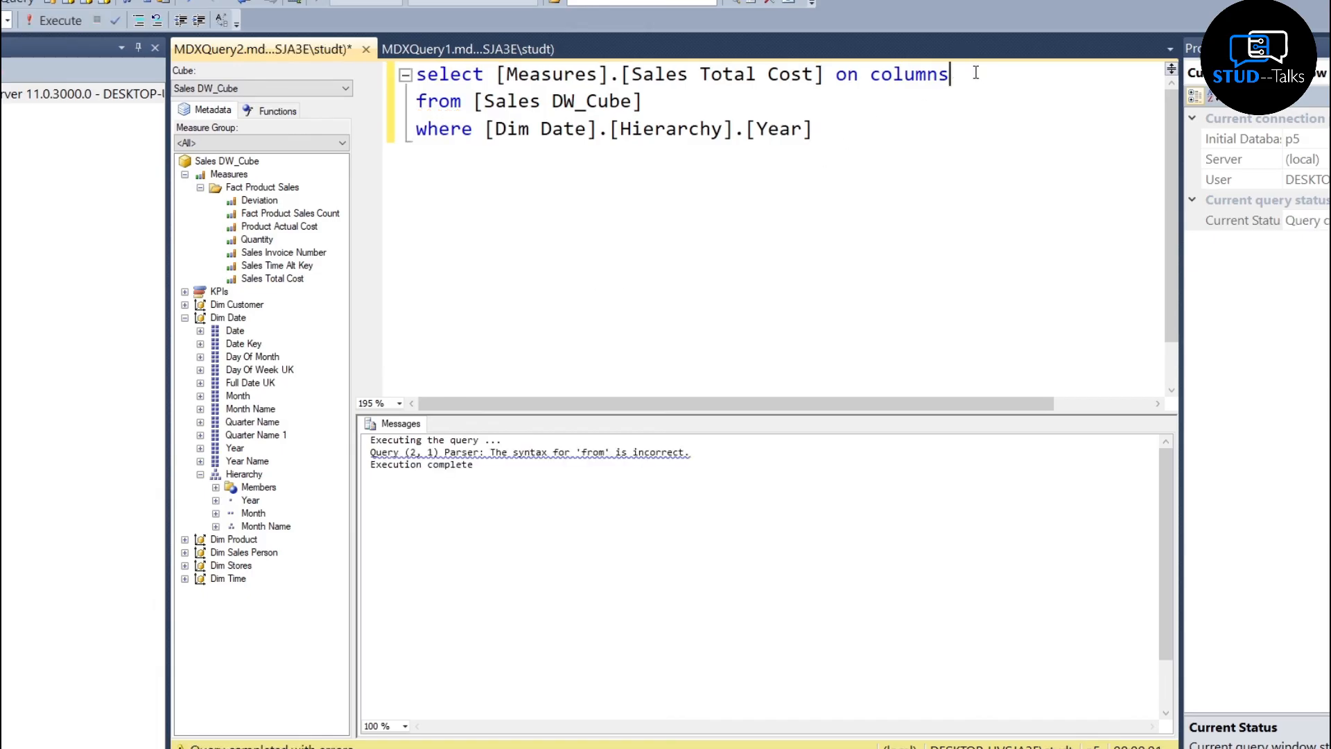
pyautogui.click(61, 21)
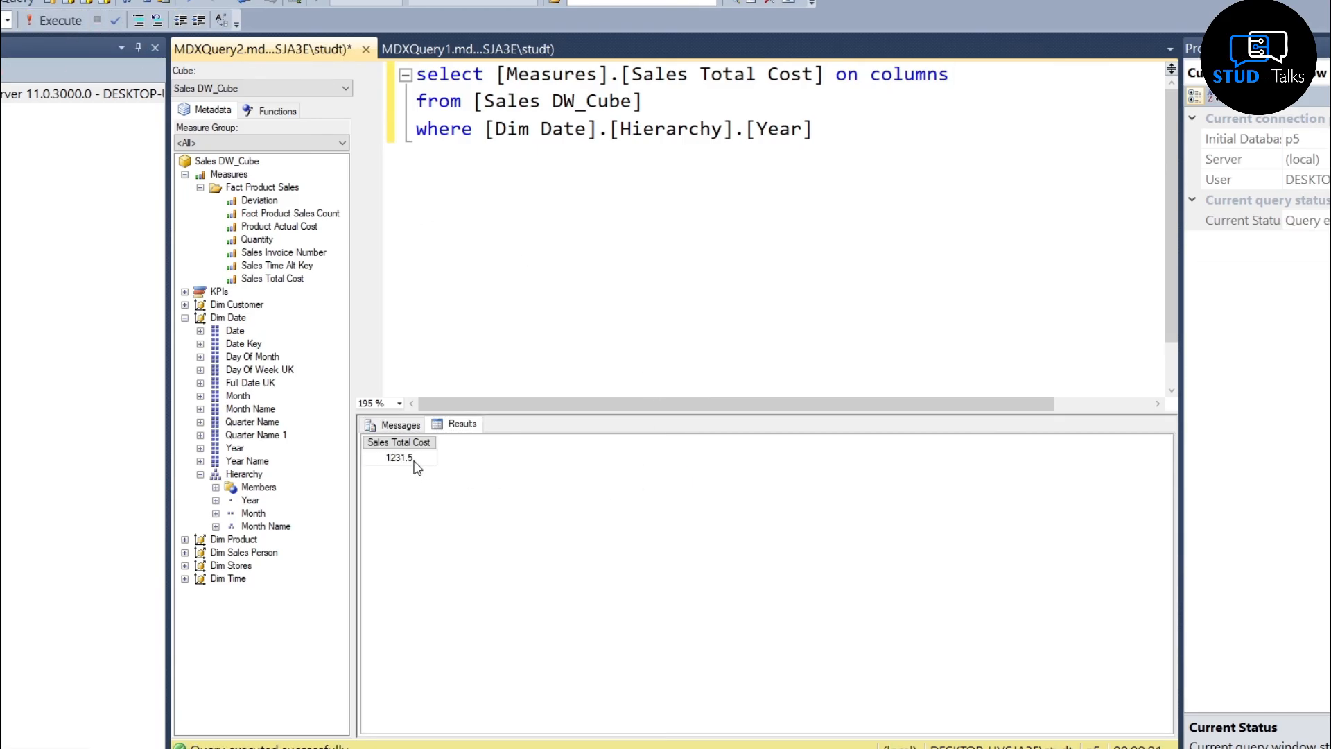
pyautogui.click(414, 461)
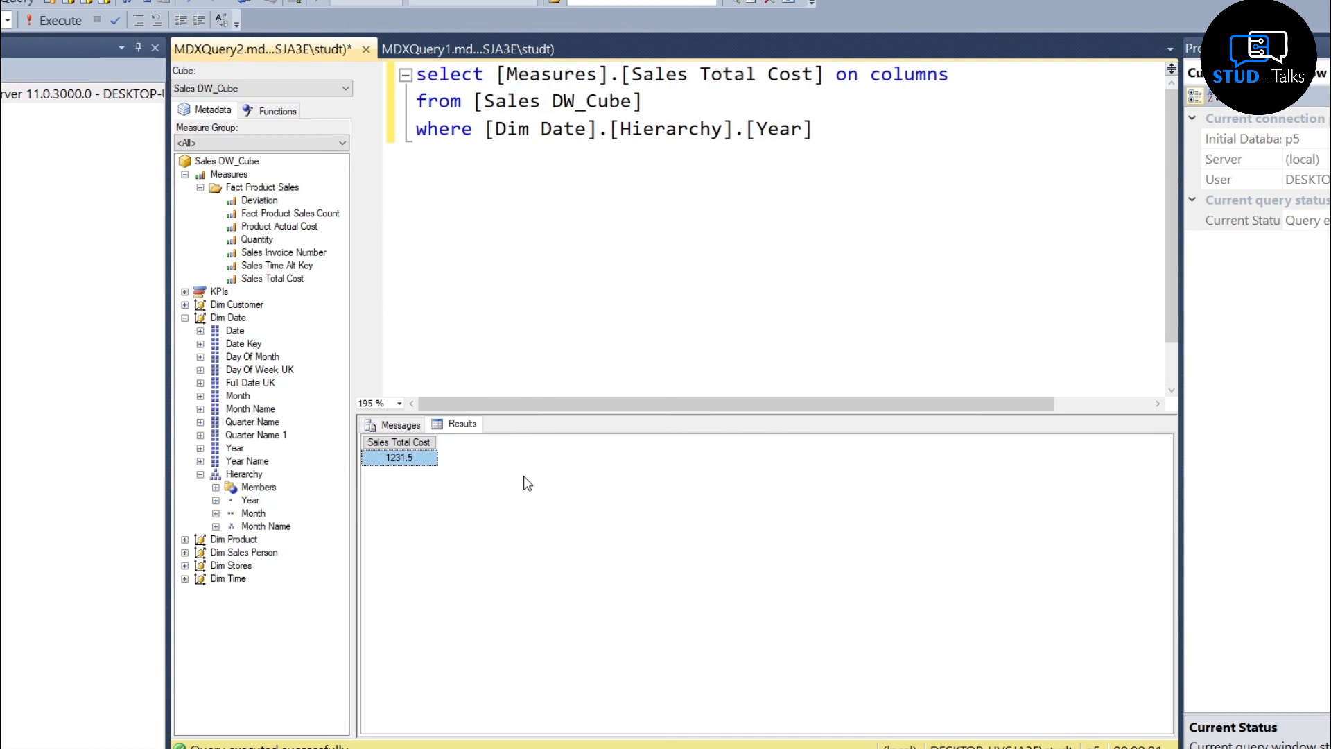
# - Restrict the where clause to the year 2013 by appending .&[2013] to the Year level, and execute the query
pyautogui.click(849, 130)
pyautogui.write('.')
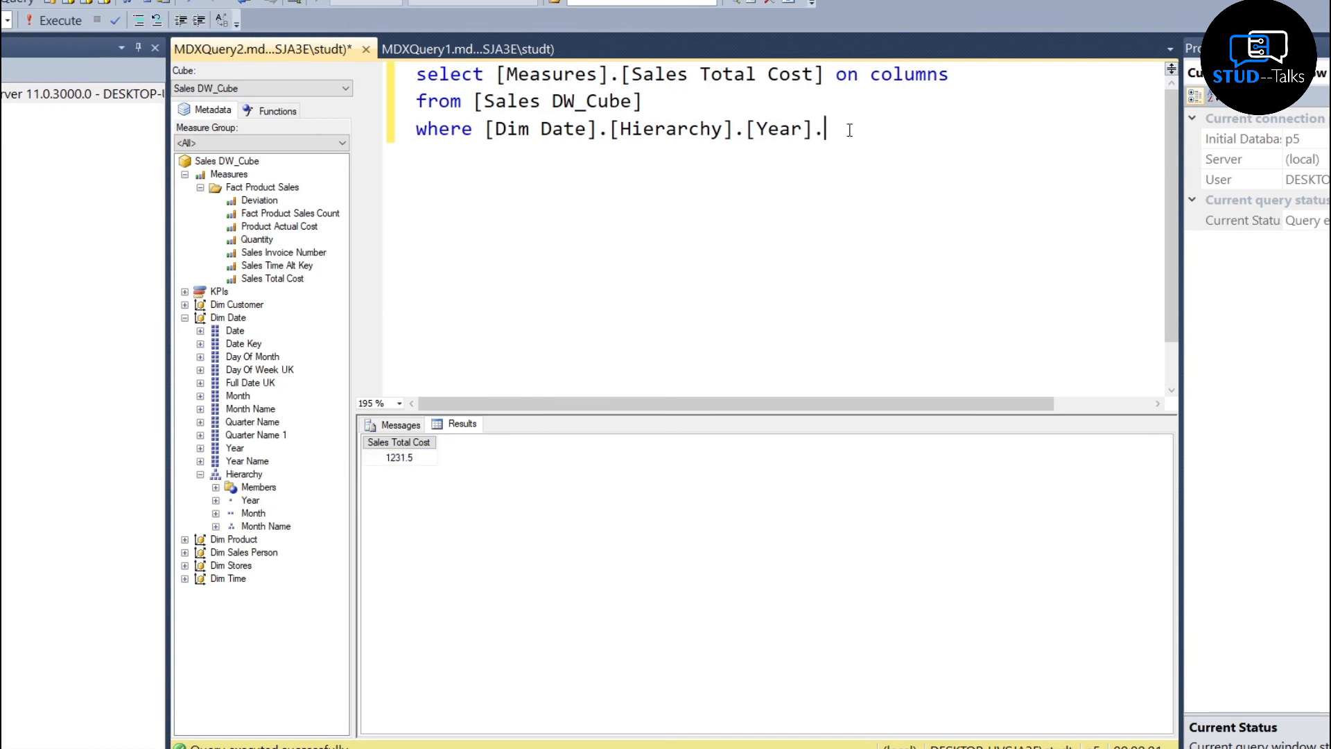
pyautogui.write('&[]')
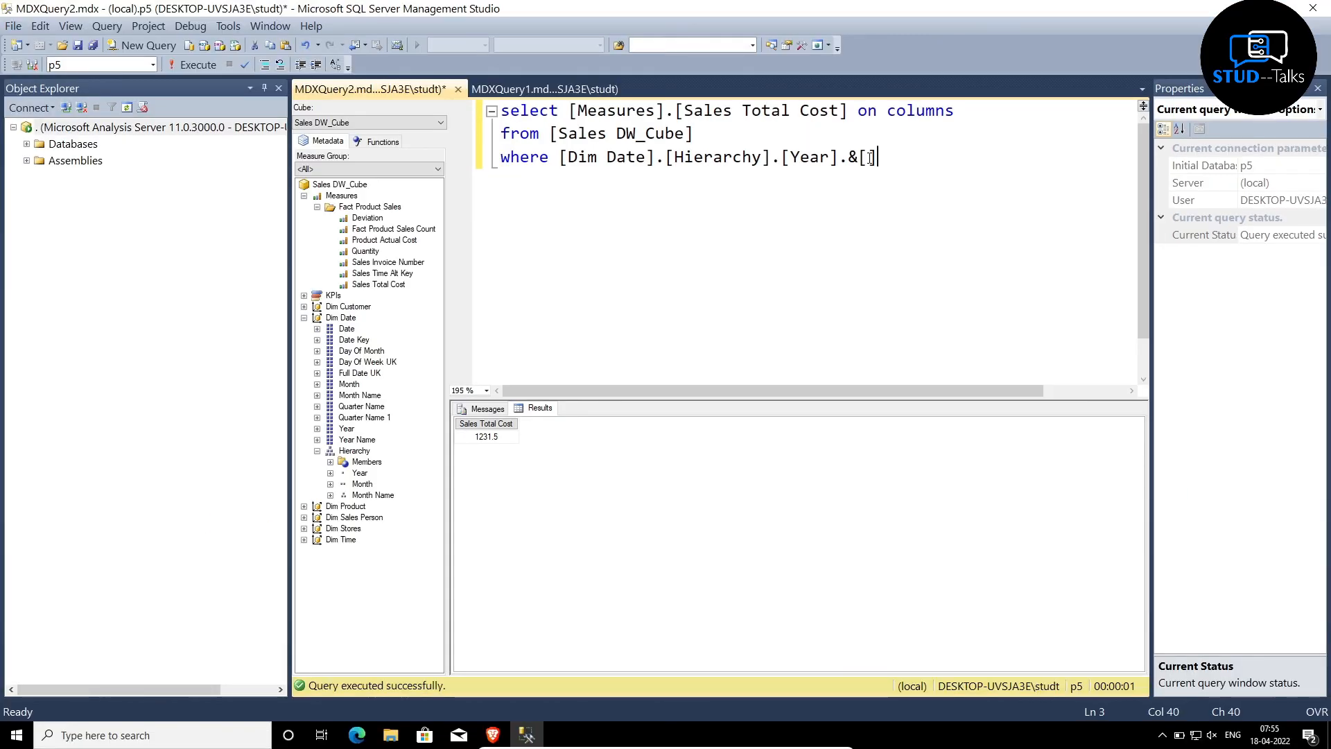
pyautogui.click(870, 157)
pyautogui.write('2013]')
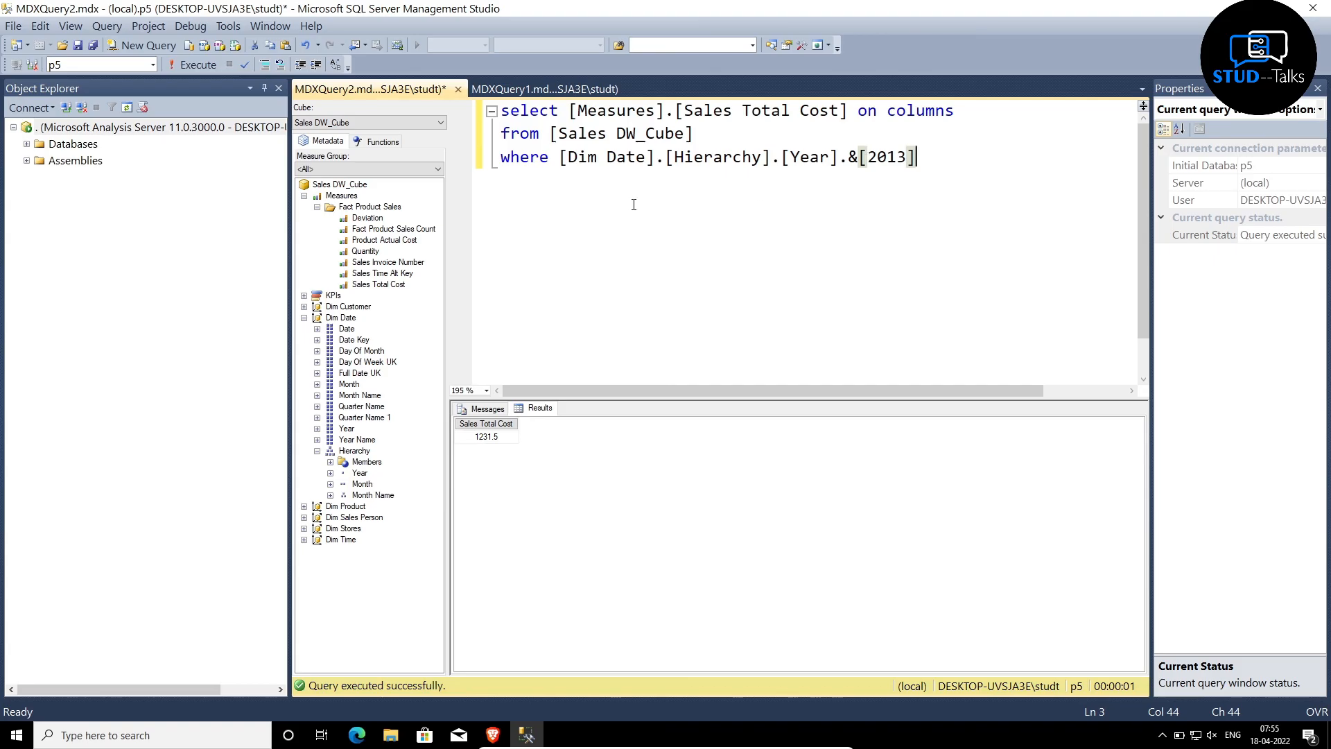
pyautogui.click(200, 64)
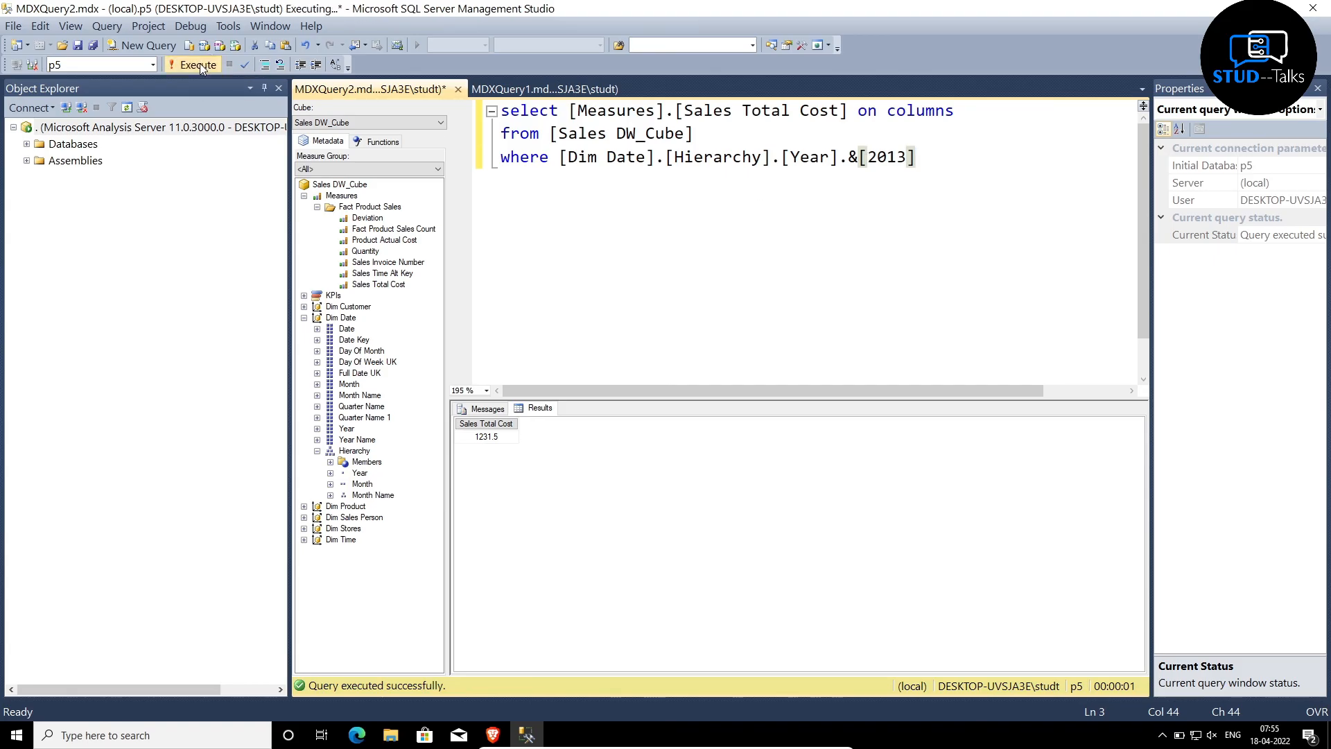